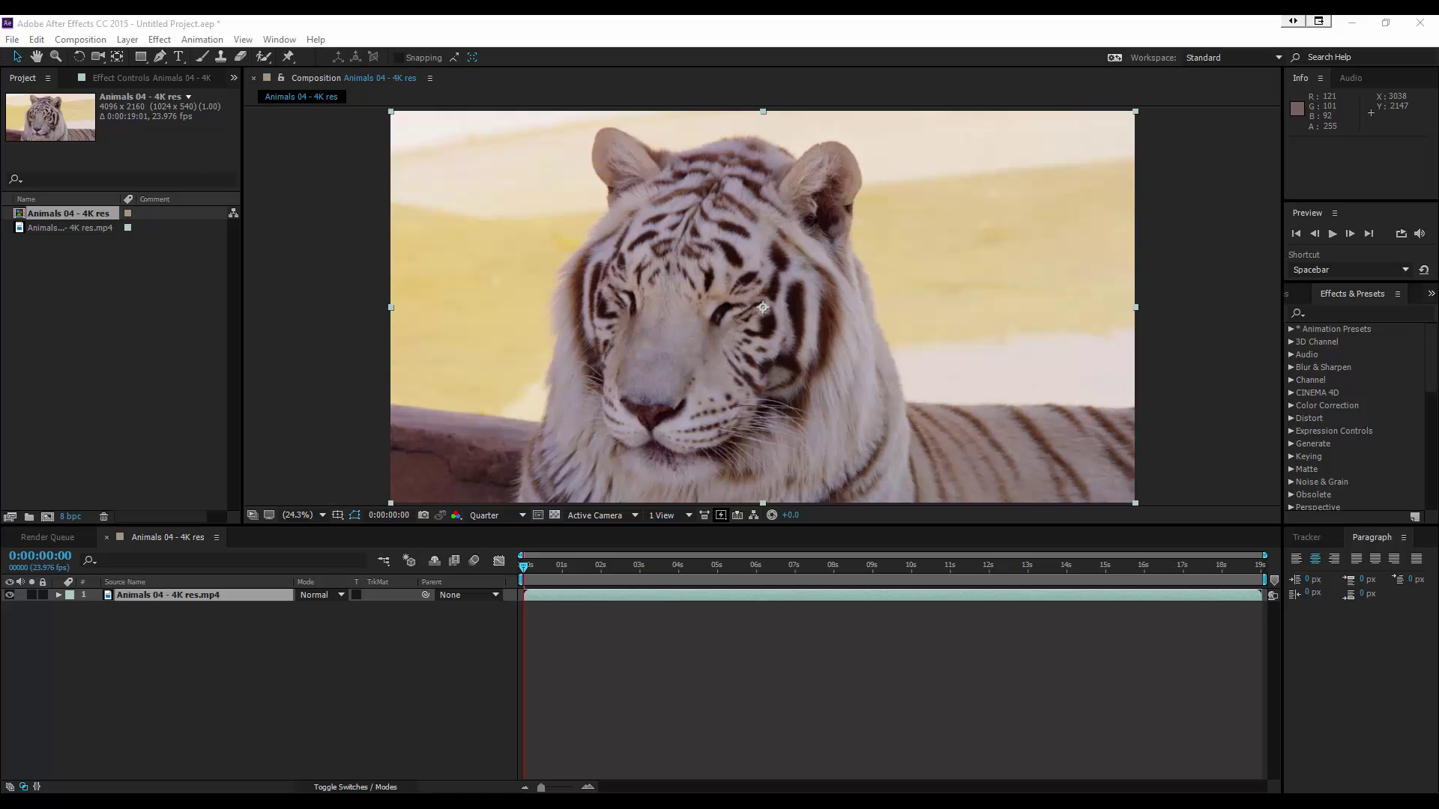
Step: Scrub through the footage and play a preview of the tiger composition
left_click_drag(573, 566, 982, 619)
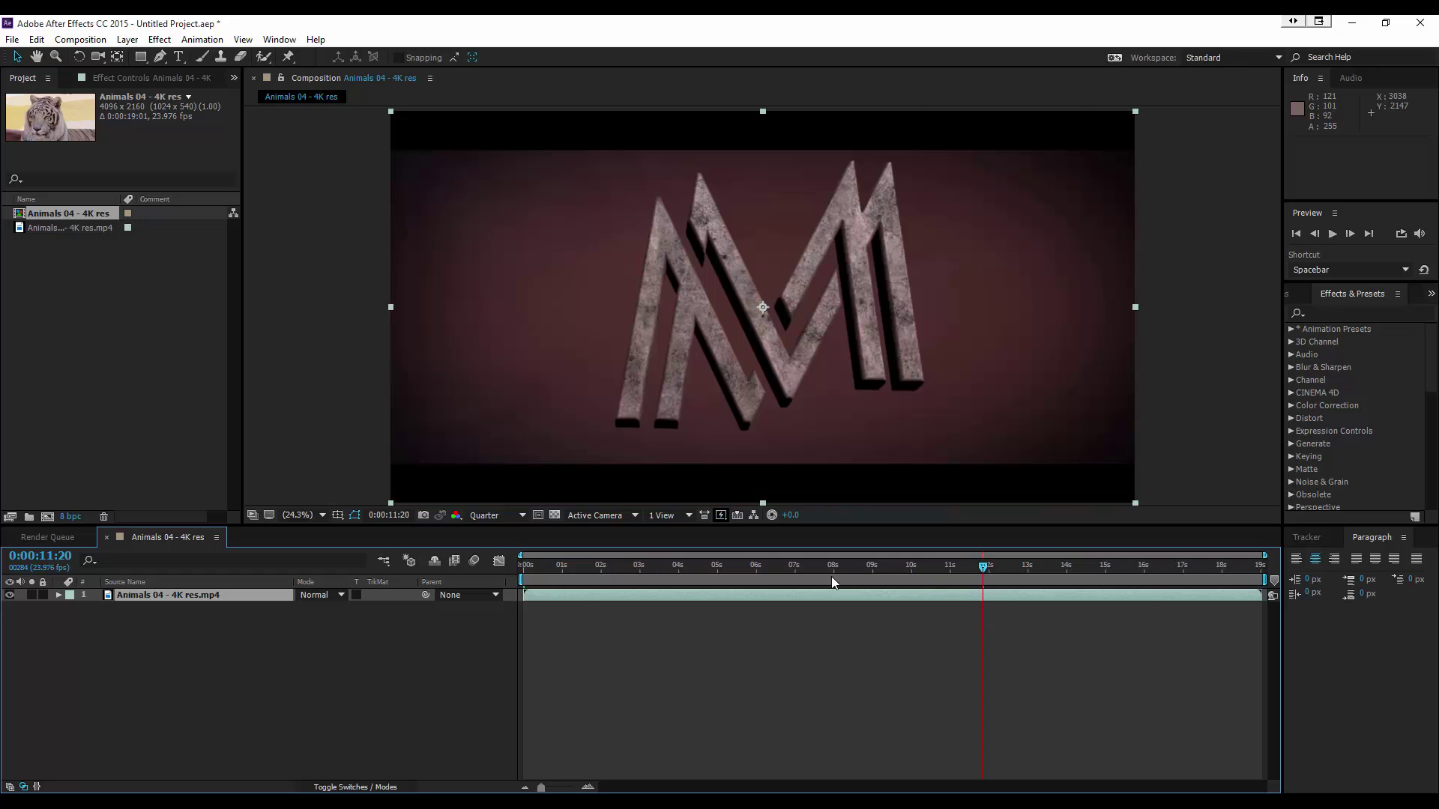
left_click(807, 570)
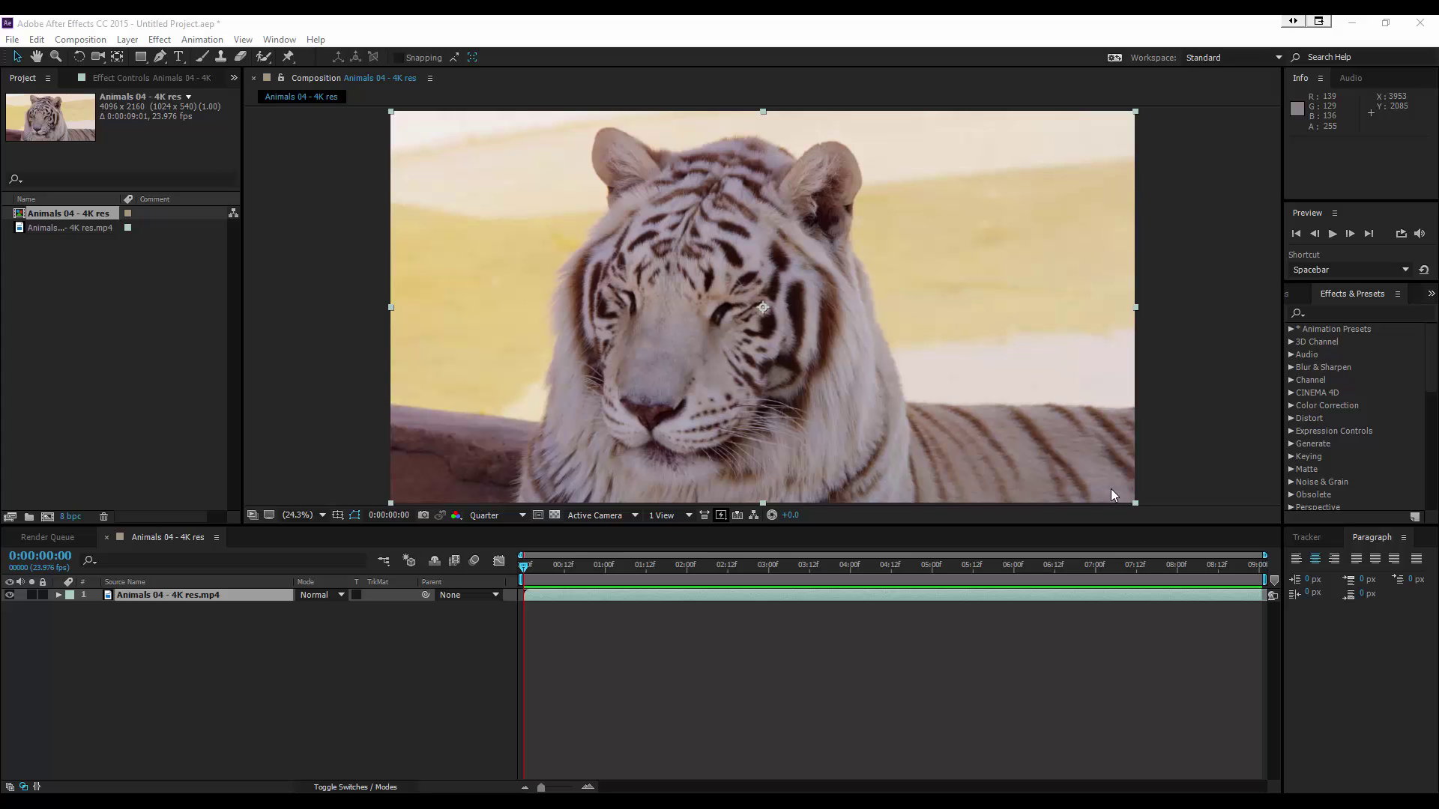
left_click(1333, 239)
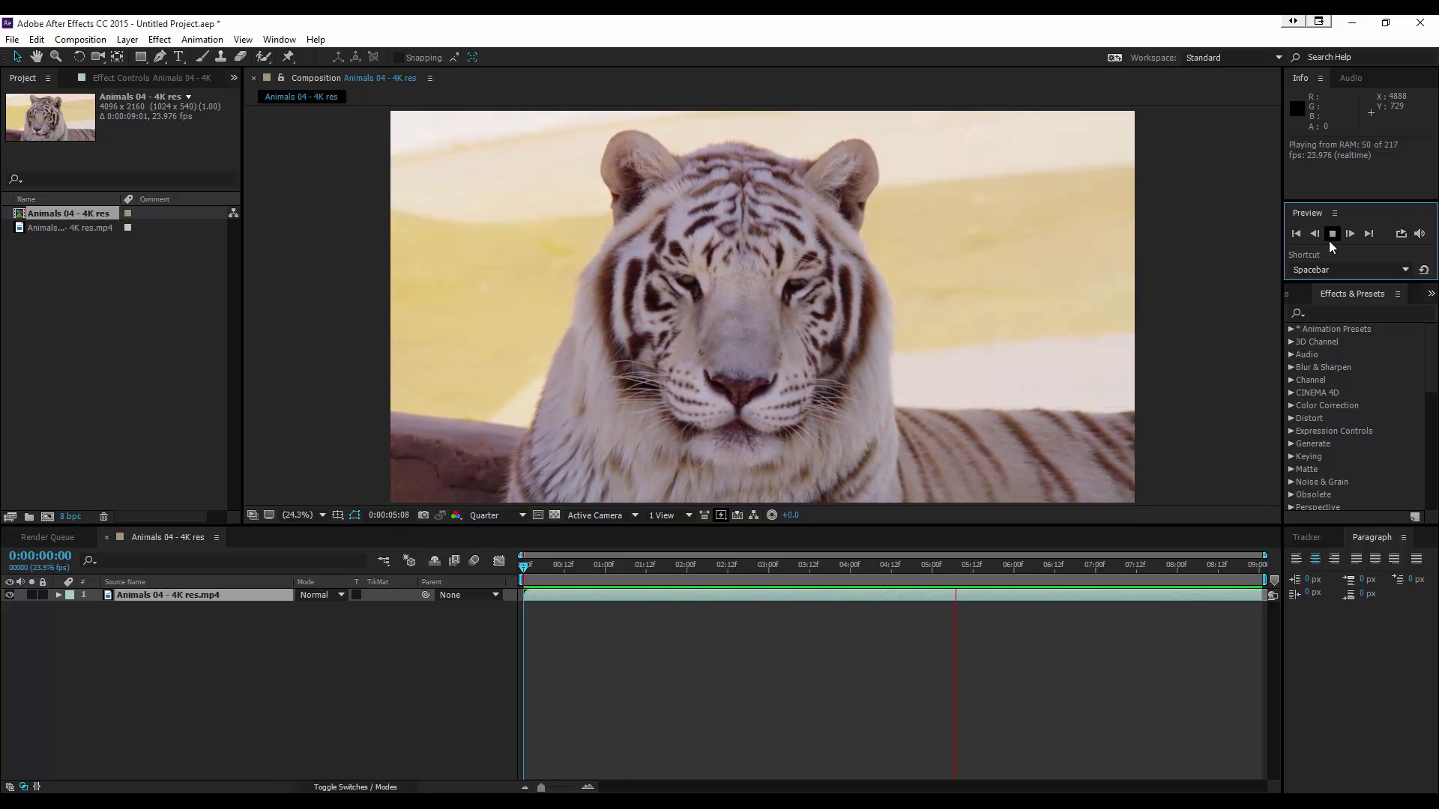
left_click(1332, 234)
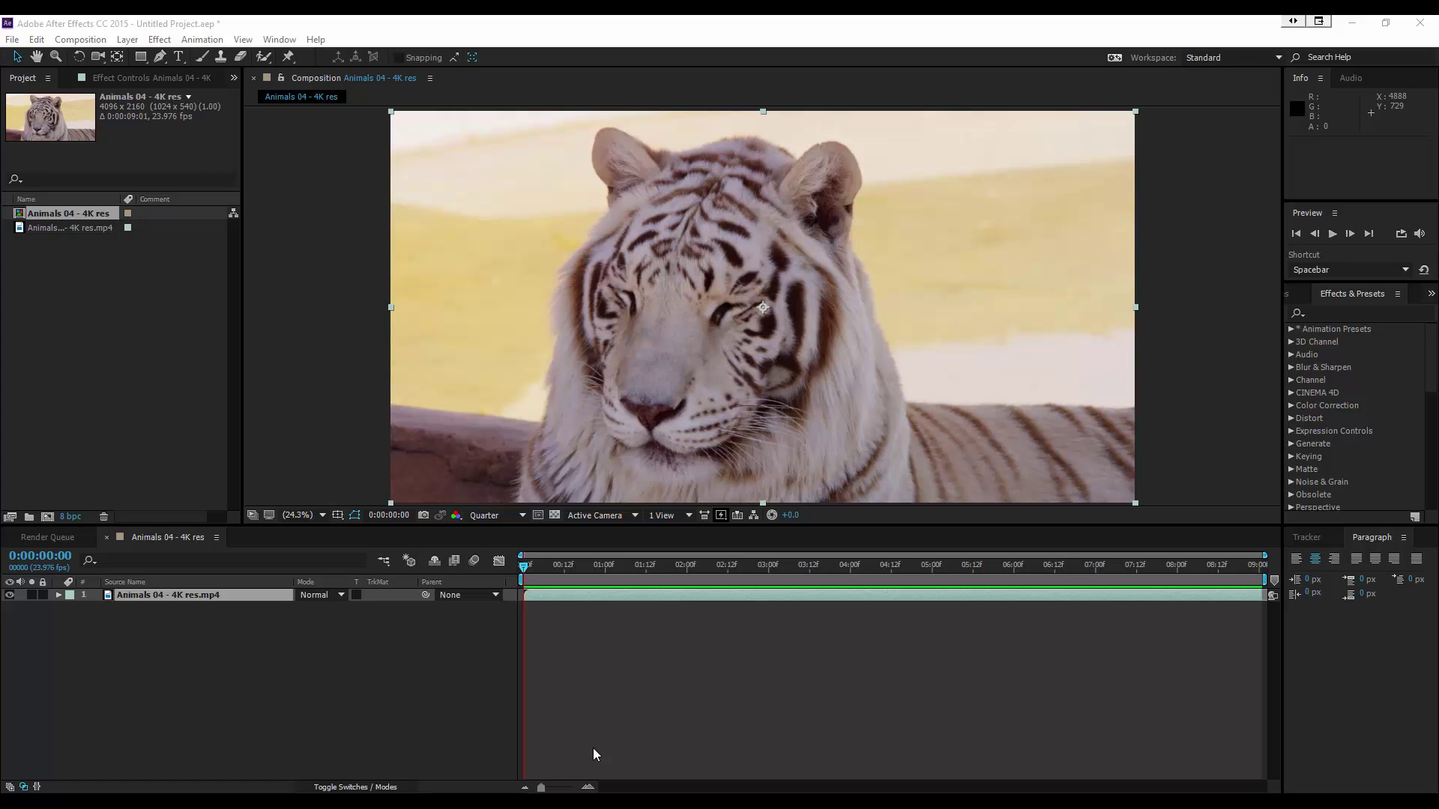
left_click(213, 613)
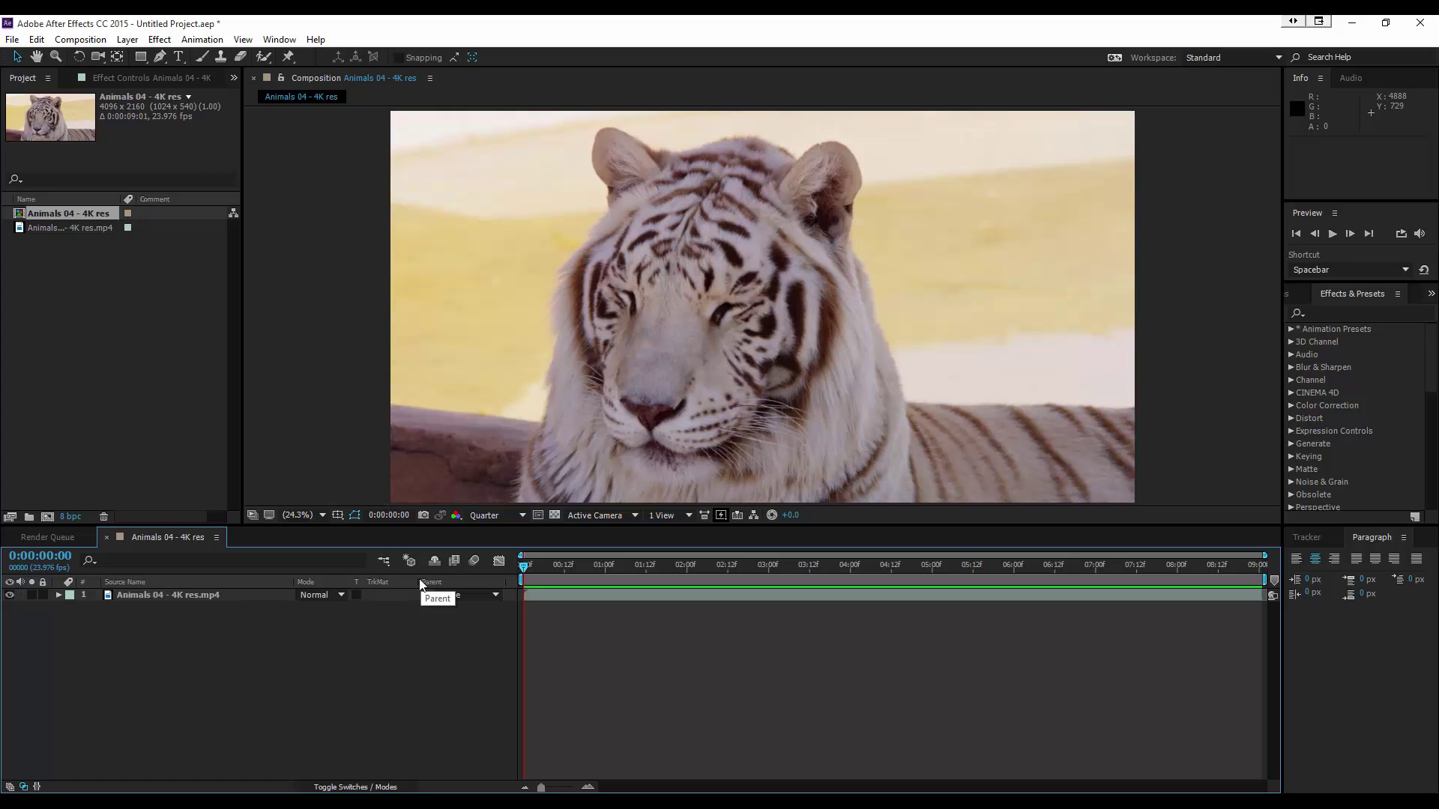
left_click(204, 598)
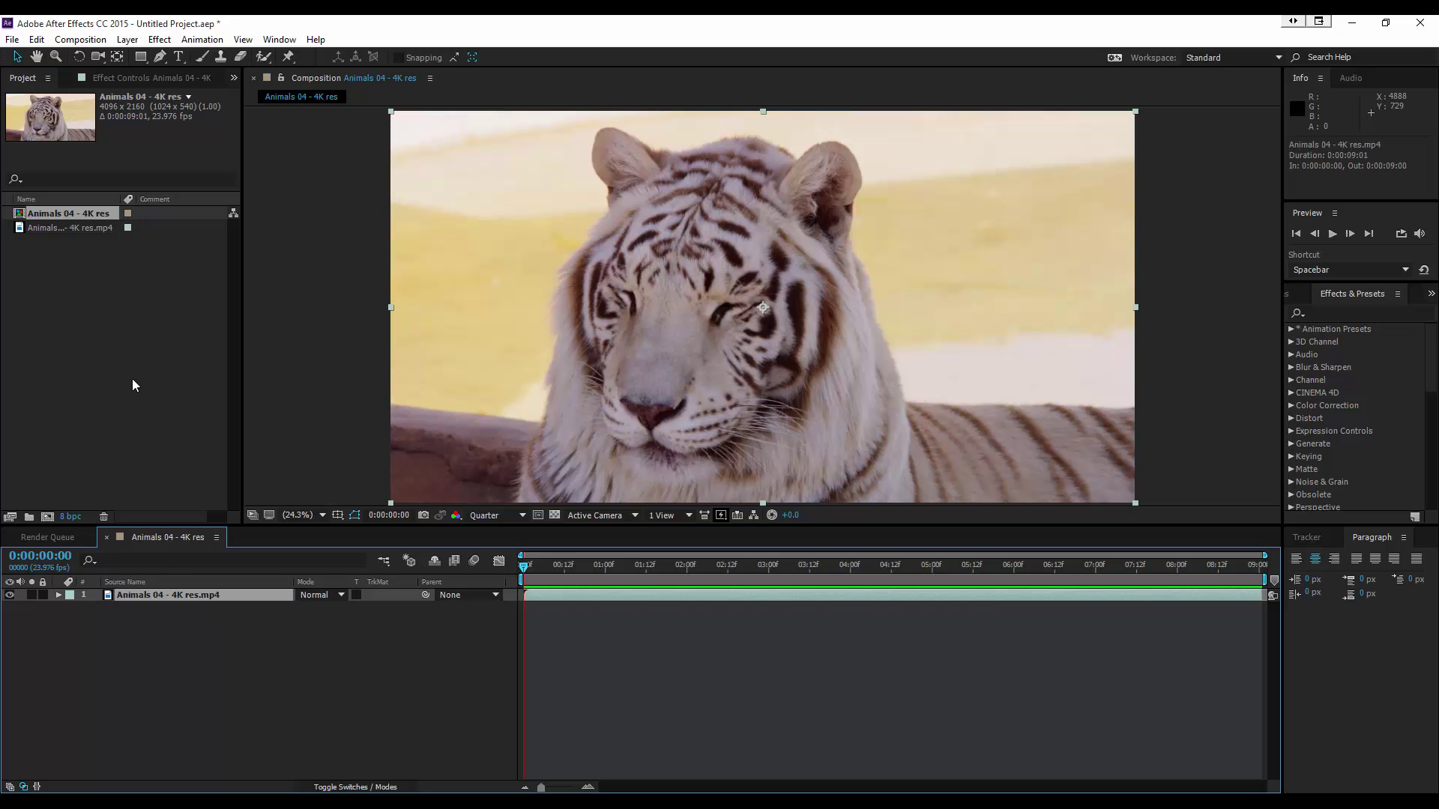
left_click(157, 40)
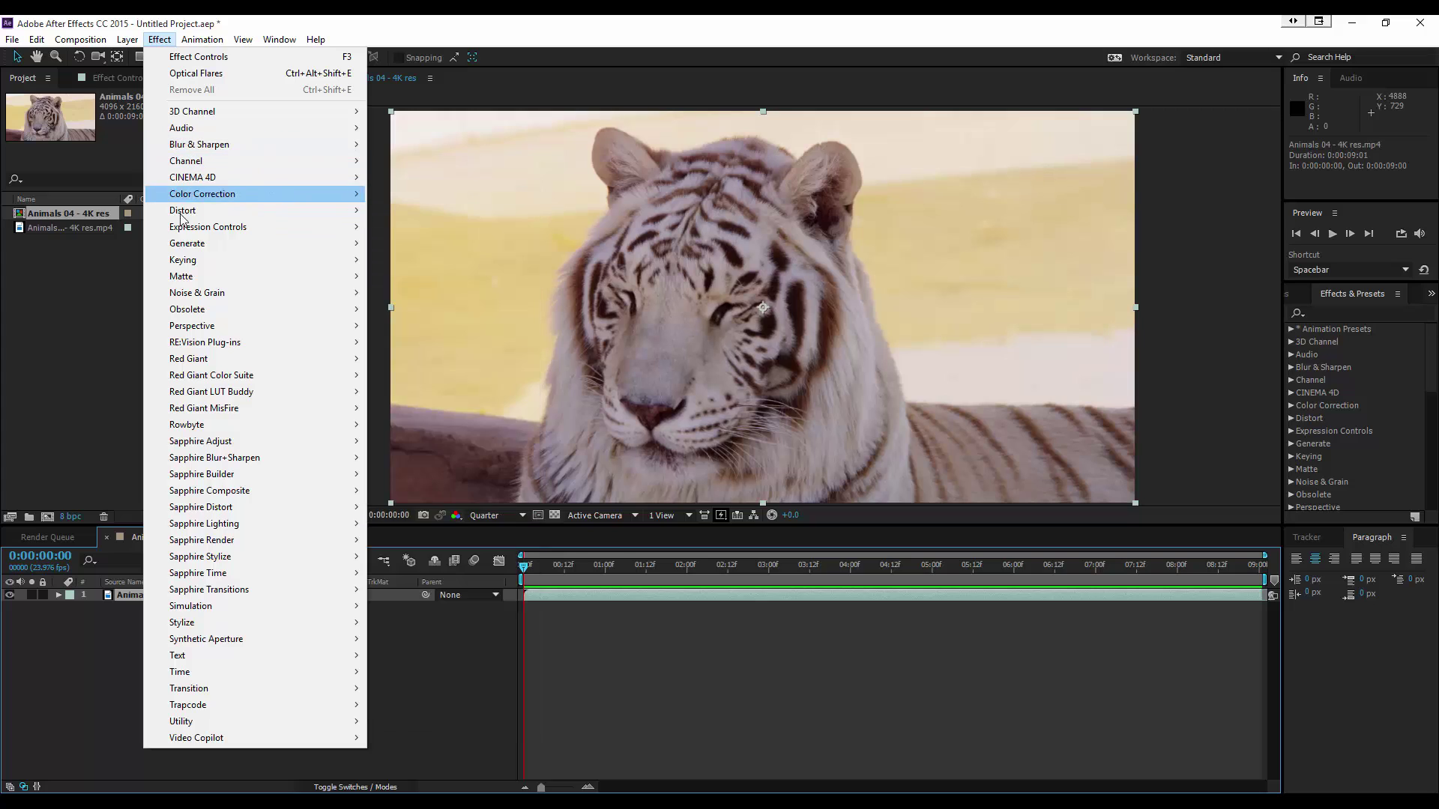
left_click(119, 595)
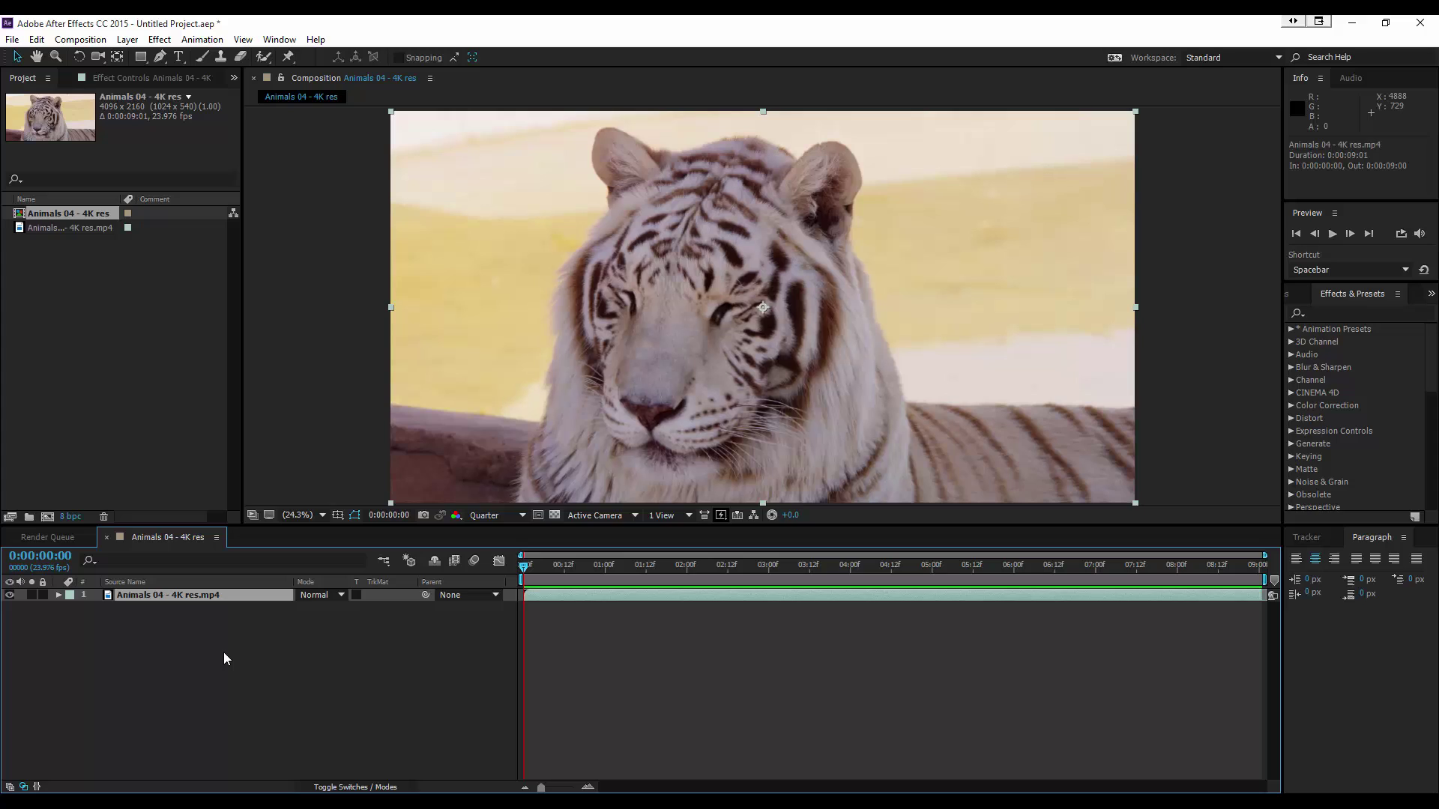
Step: Create a new adjustment layer above the tiger footage layer in the composition
left_click(224, 653)
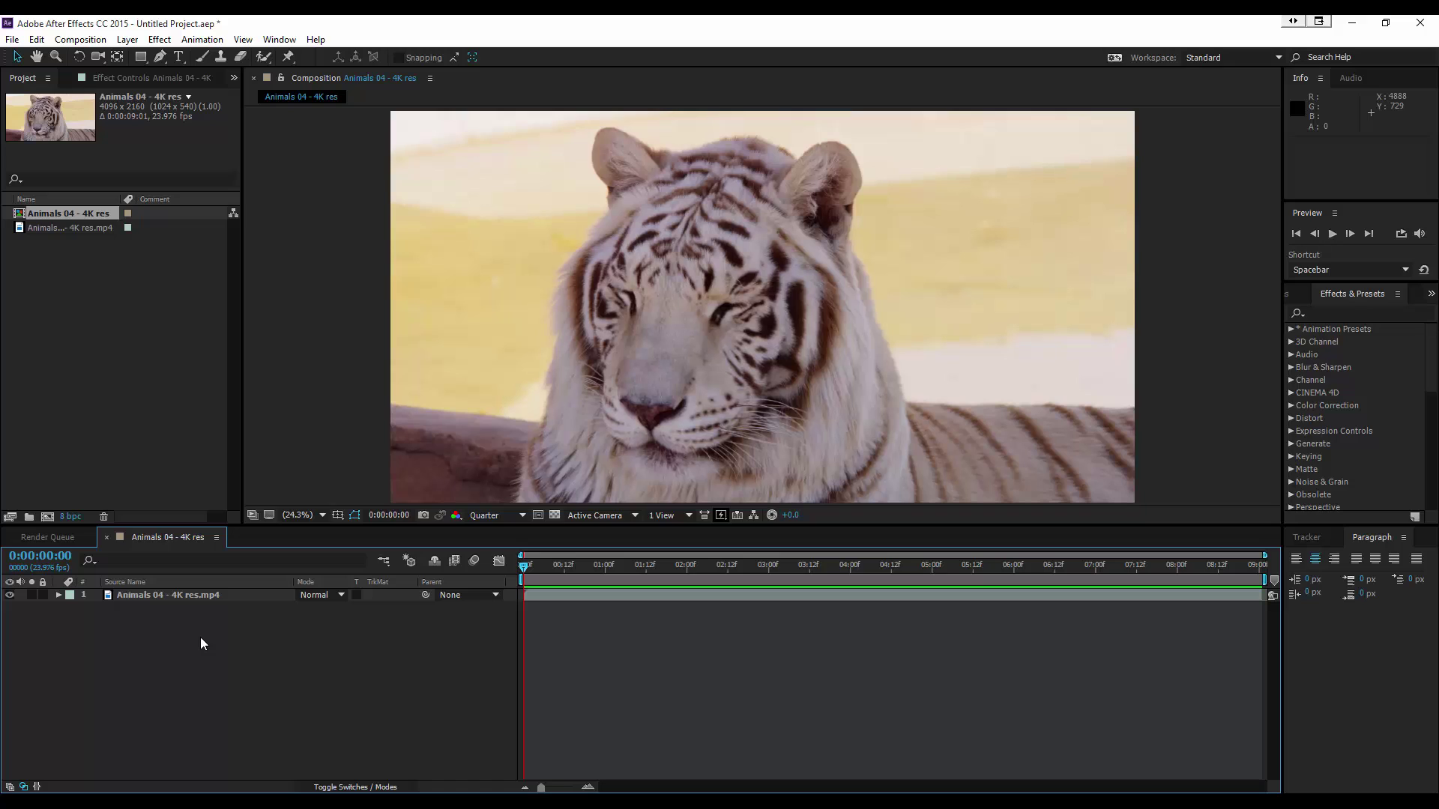
right_click(200, 642)
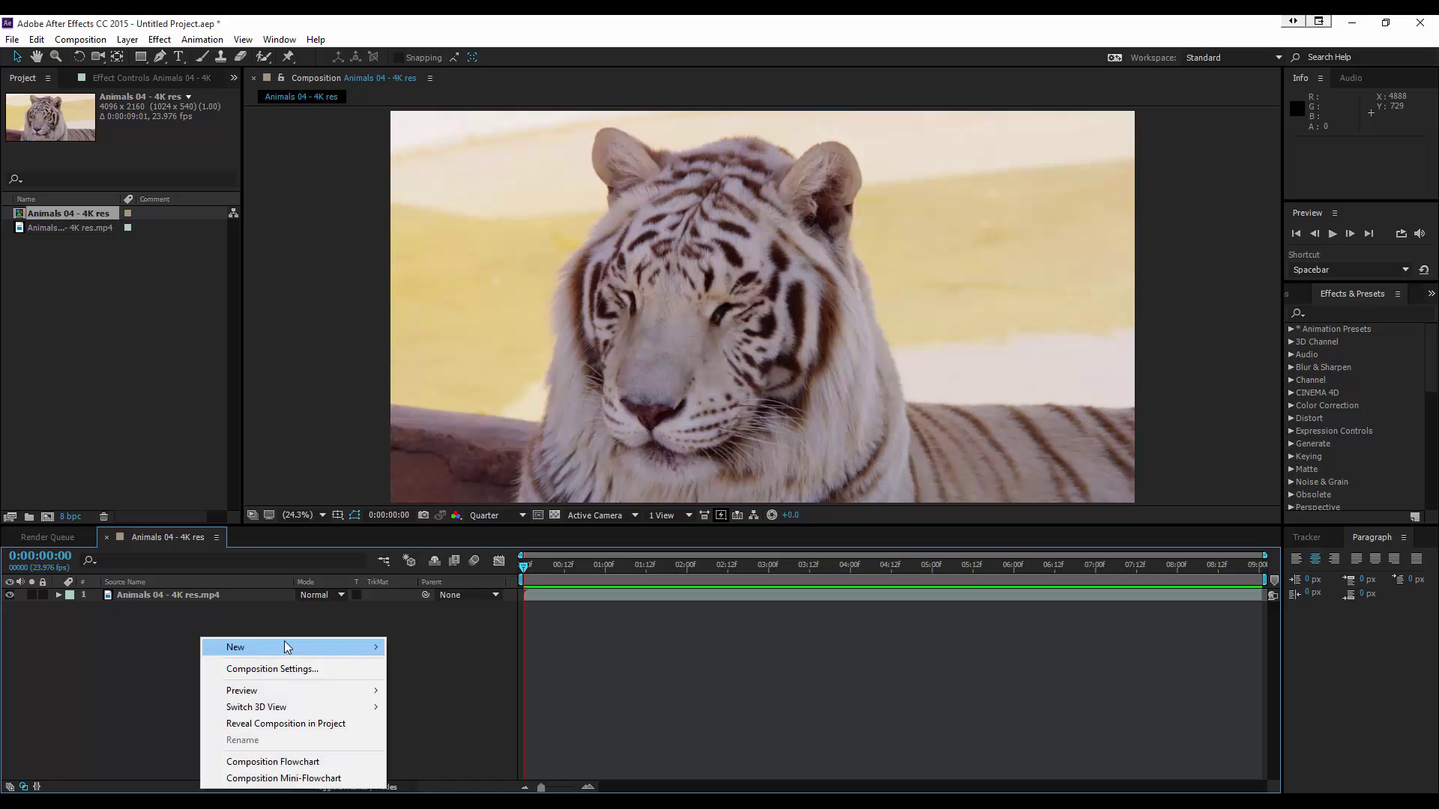
mouse_move(286, 646)
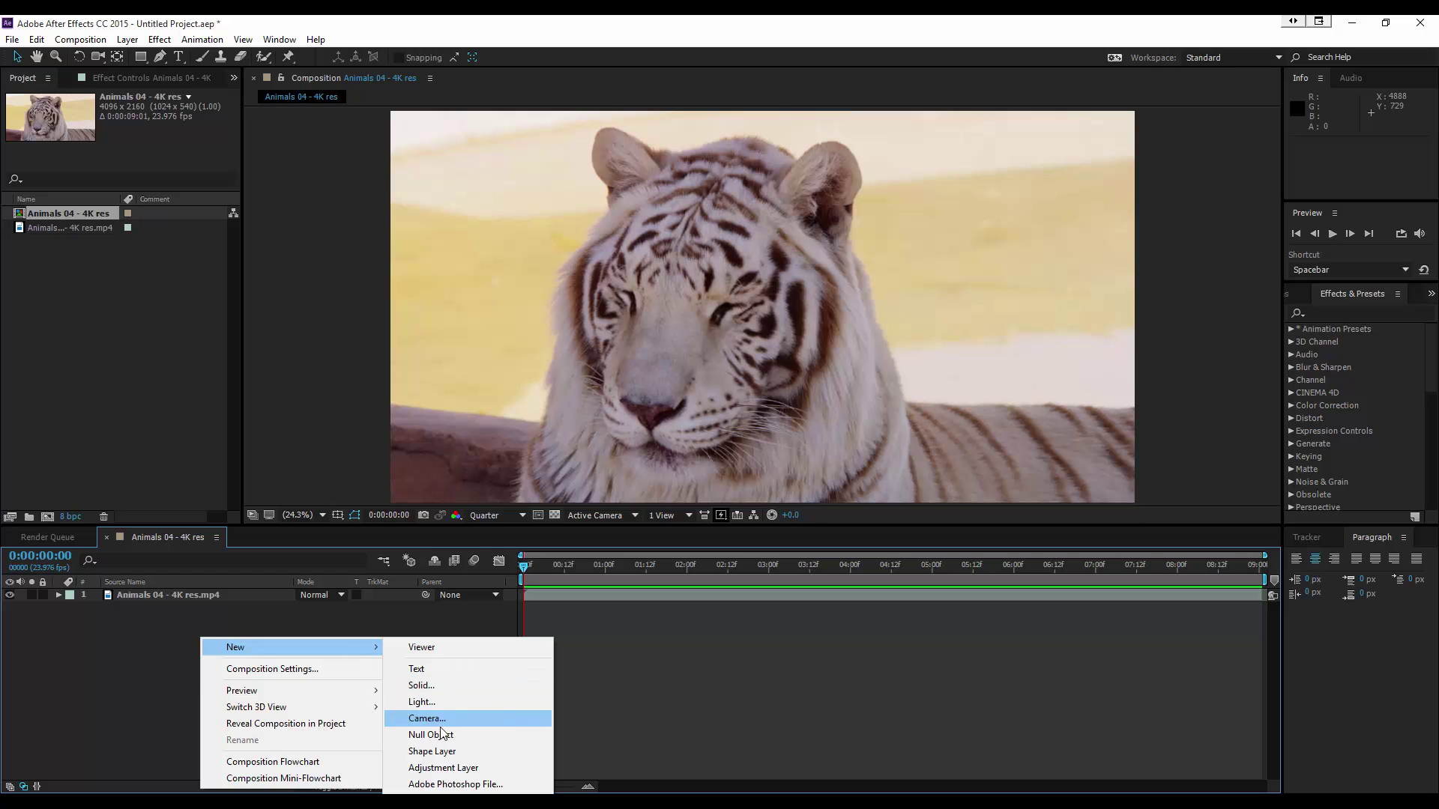
left_click(442, 767)
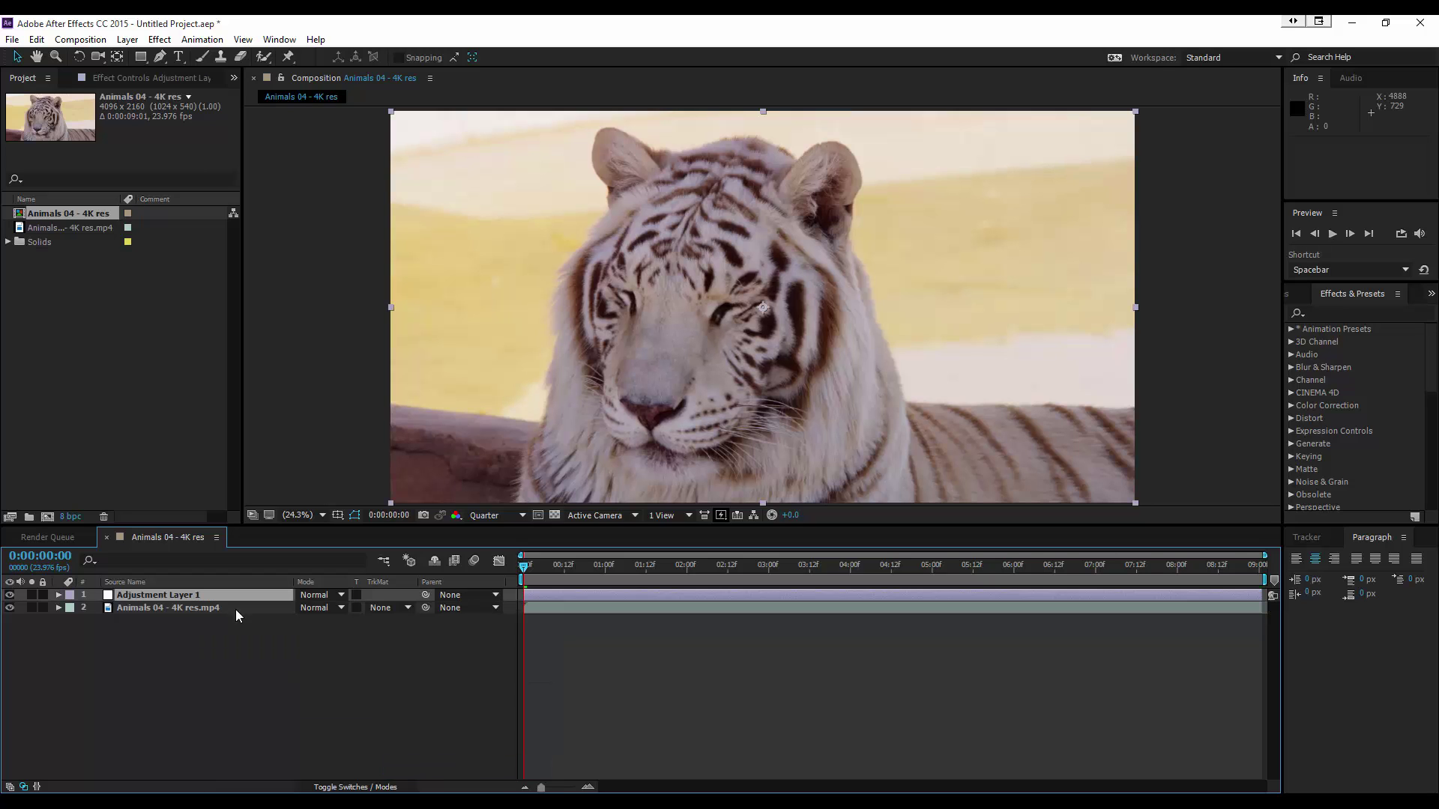
Step: Rename the adjustment layer as Color Grade and set its label color to Pink
right_click(183, 597)
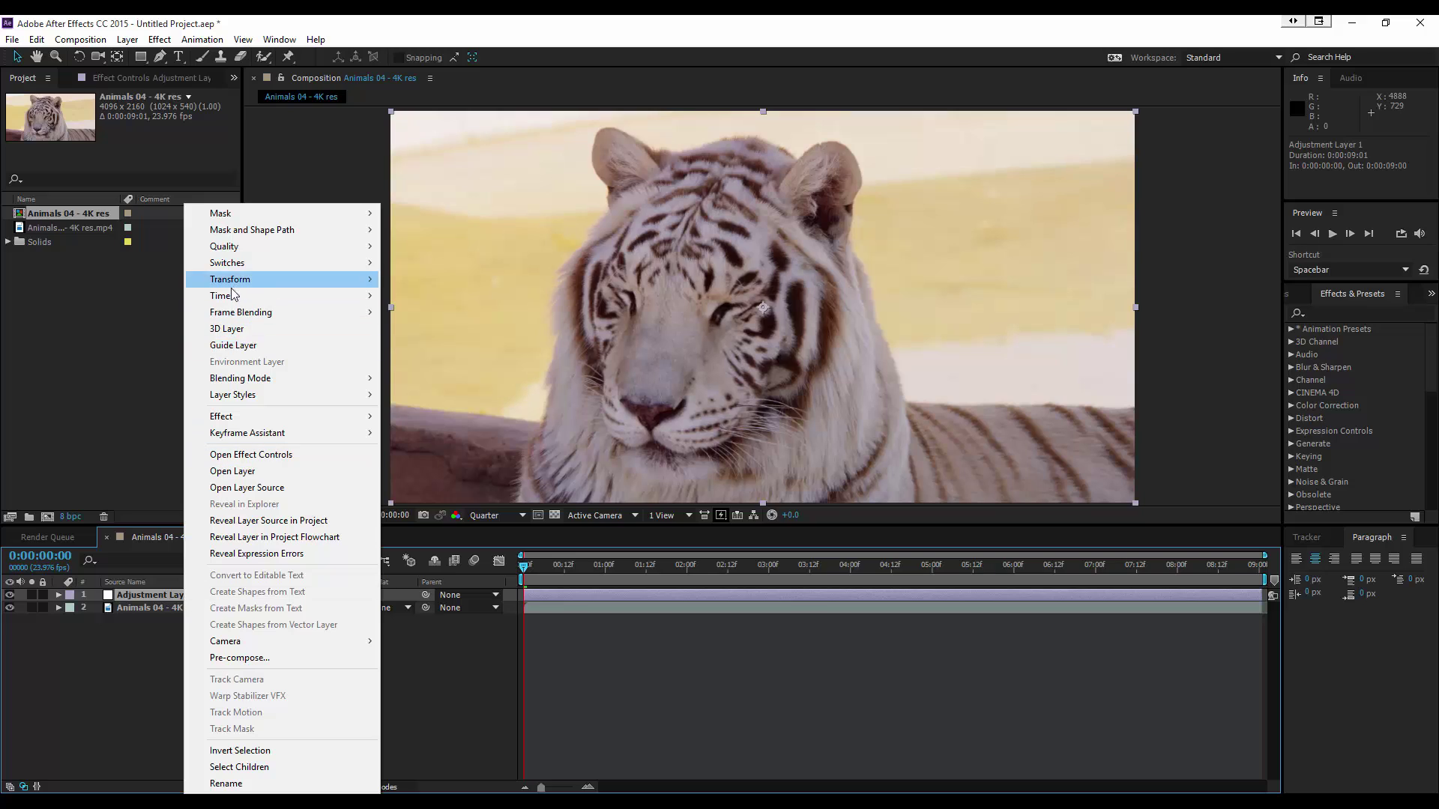
left_click(127, 600)
key("Return")
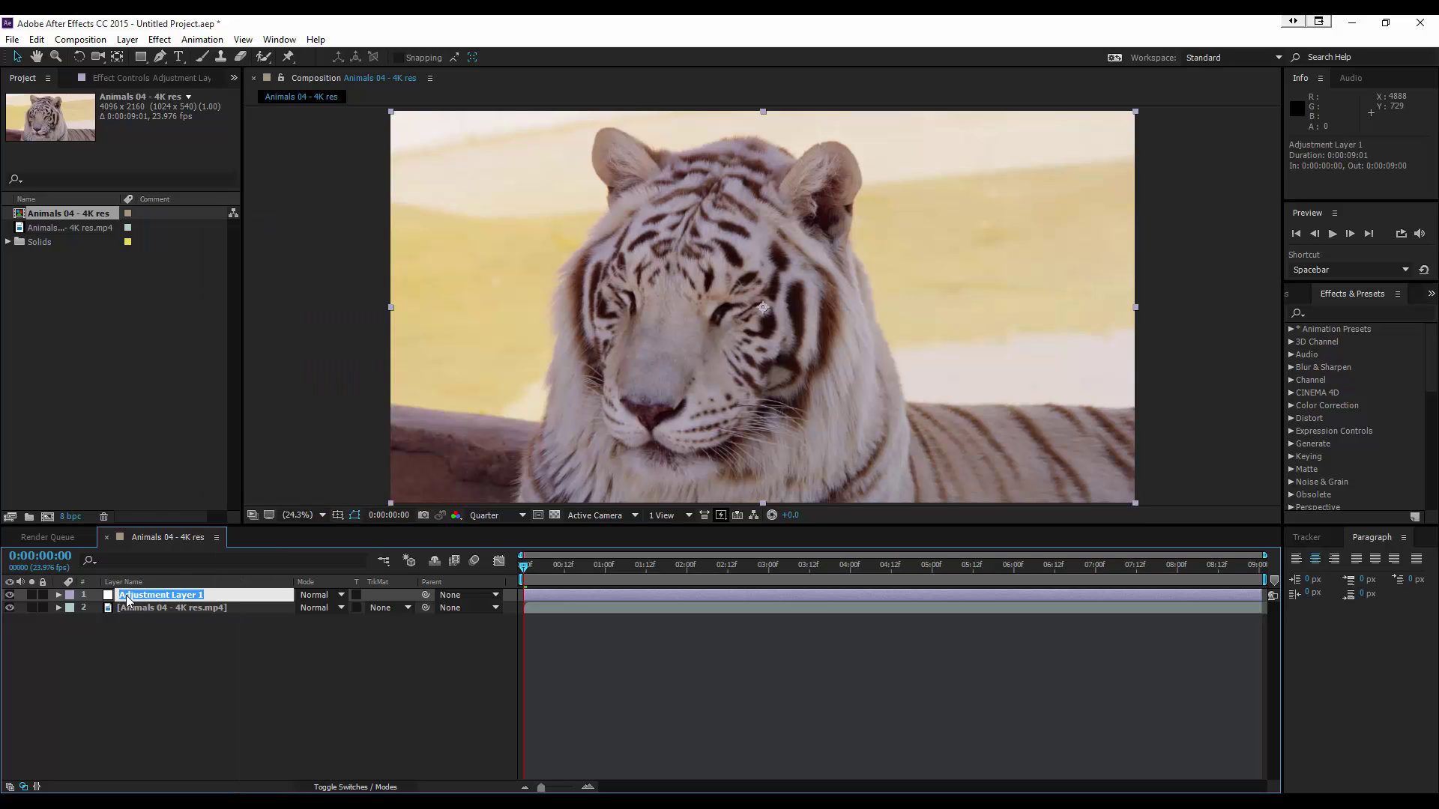
type("Color Grade")
key("Return")
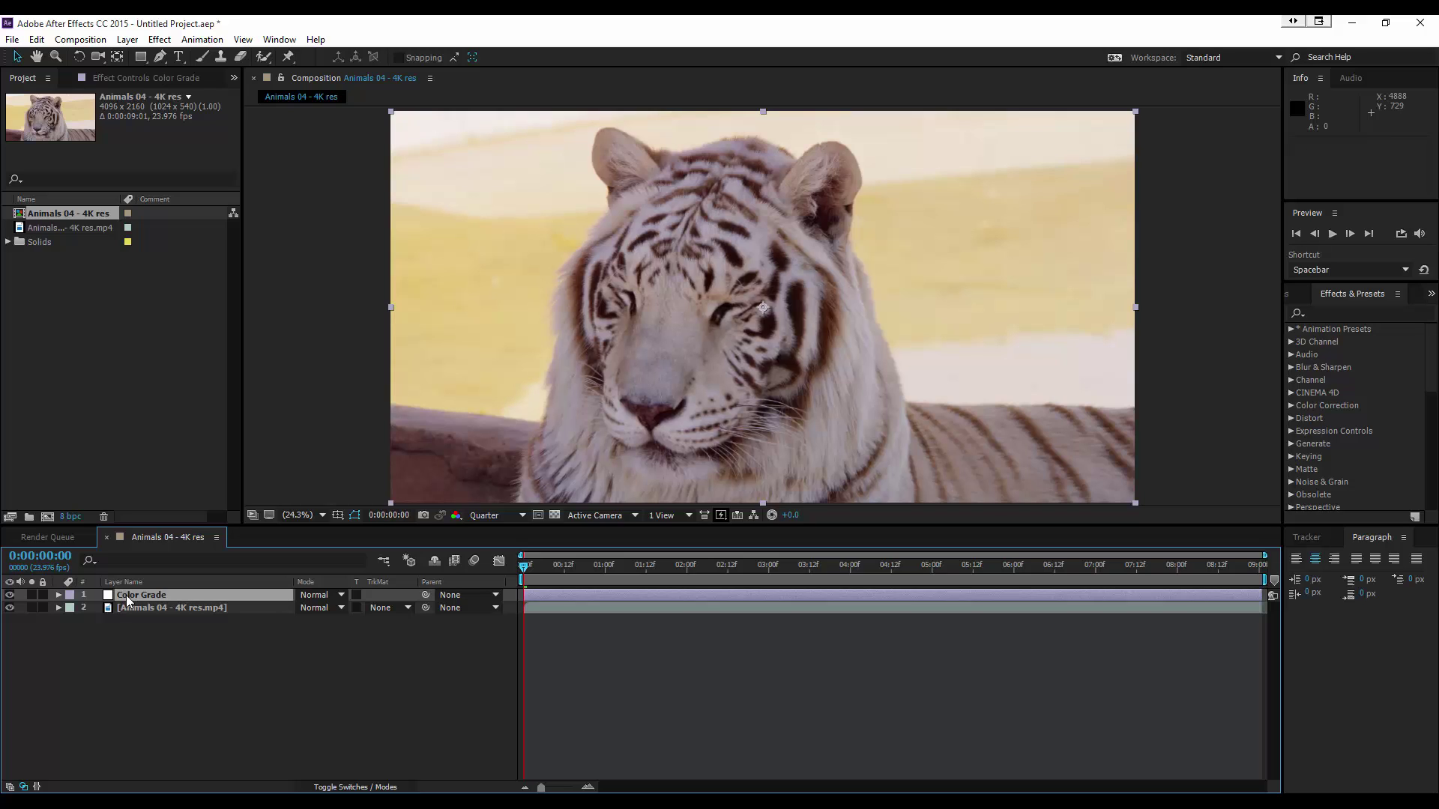
double_click(127, 597)
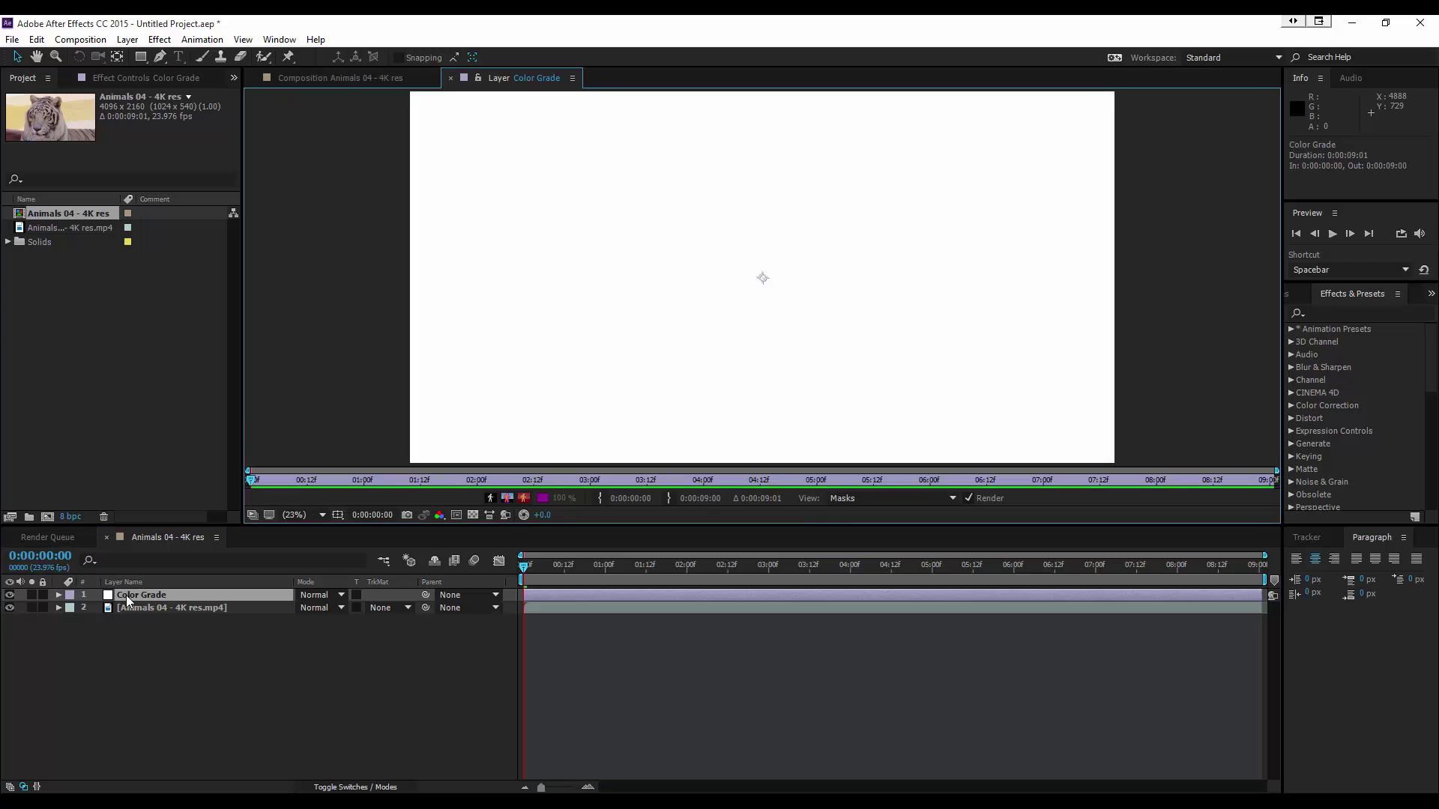
left_click(447, 77)
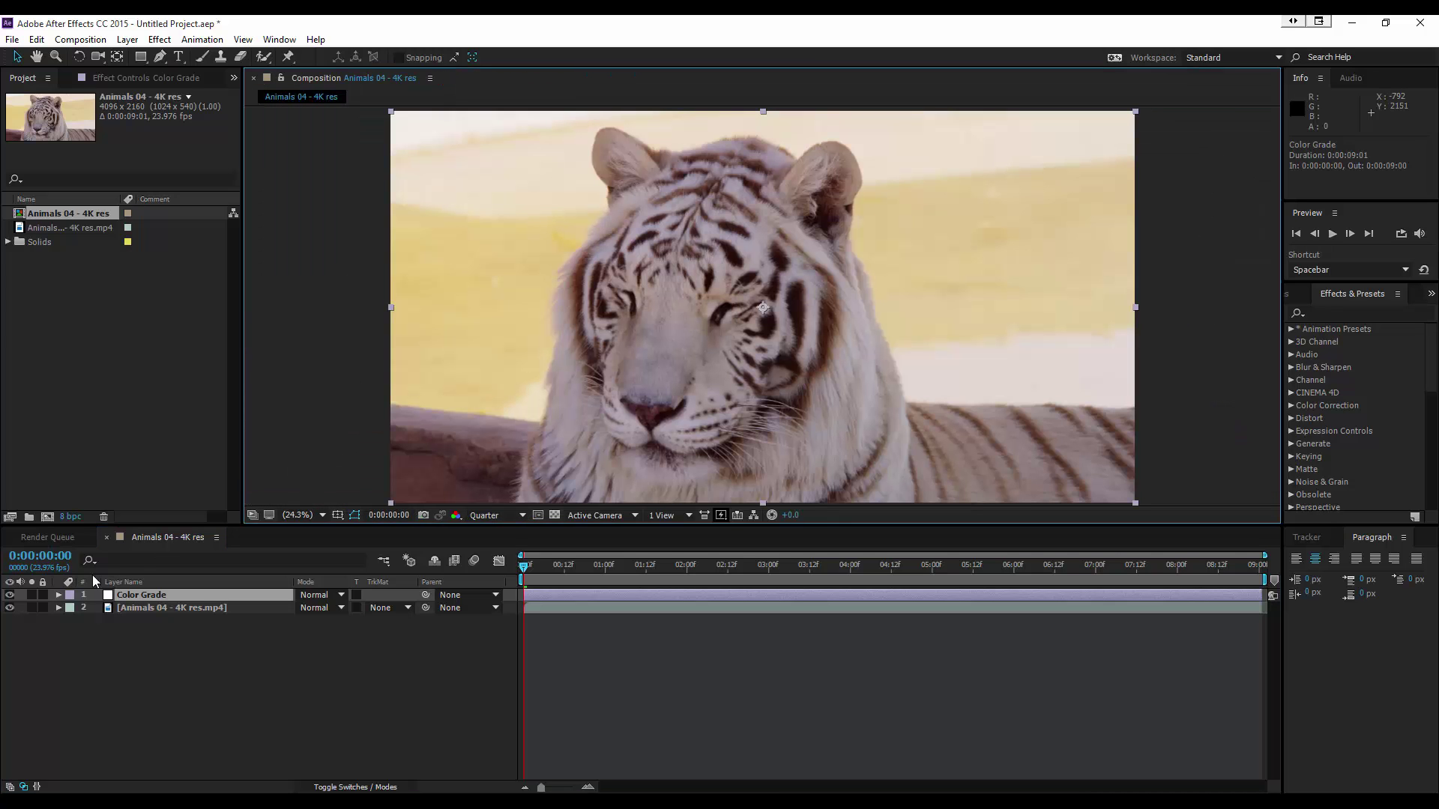
left_click(70, 595)
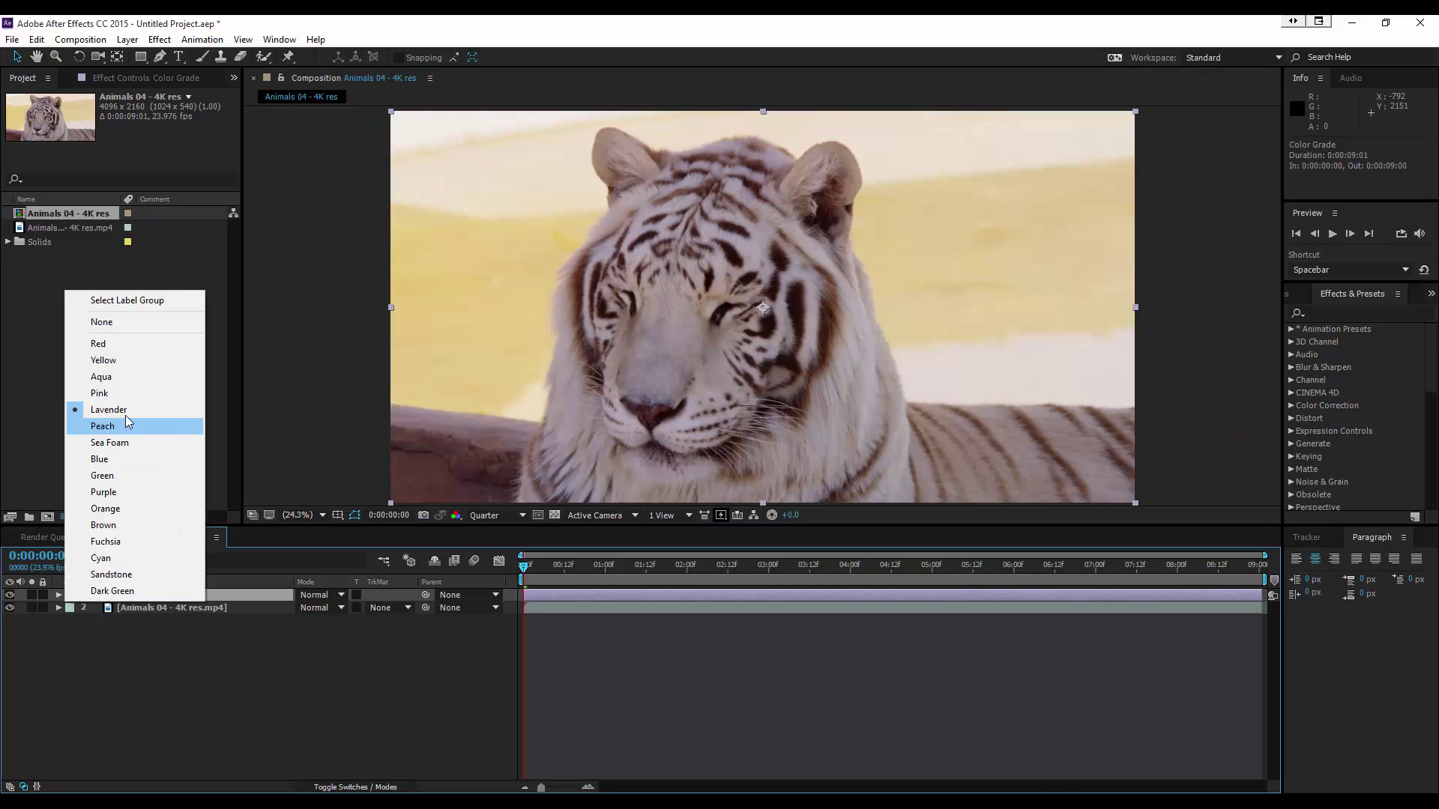
left_click(127, 394)
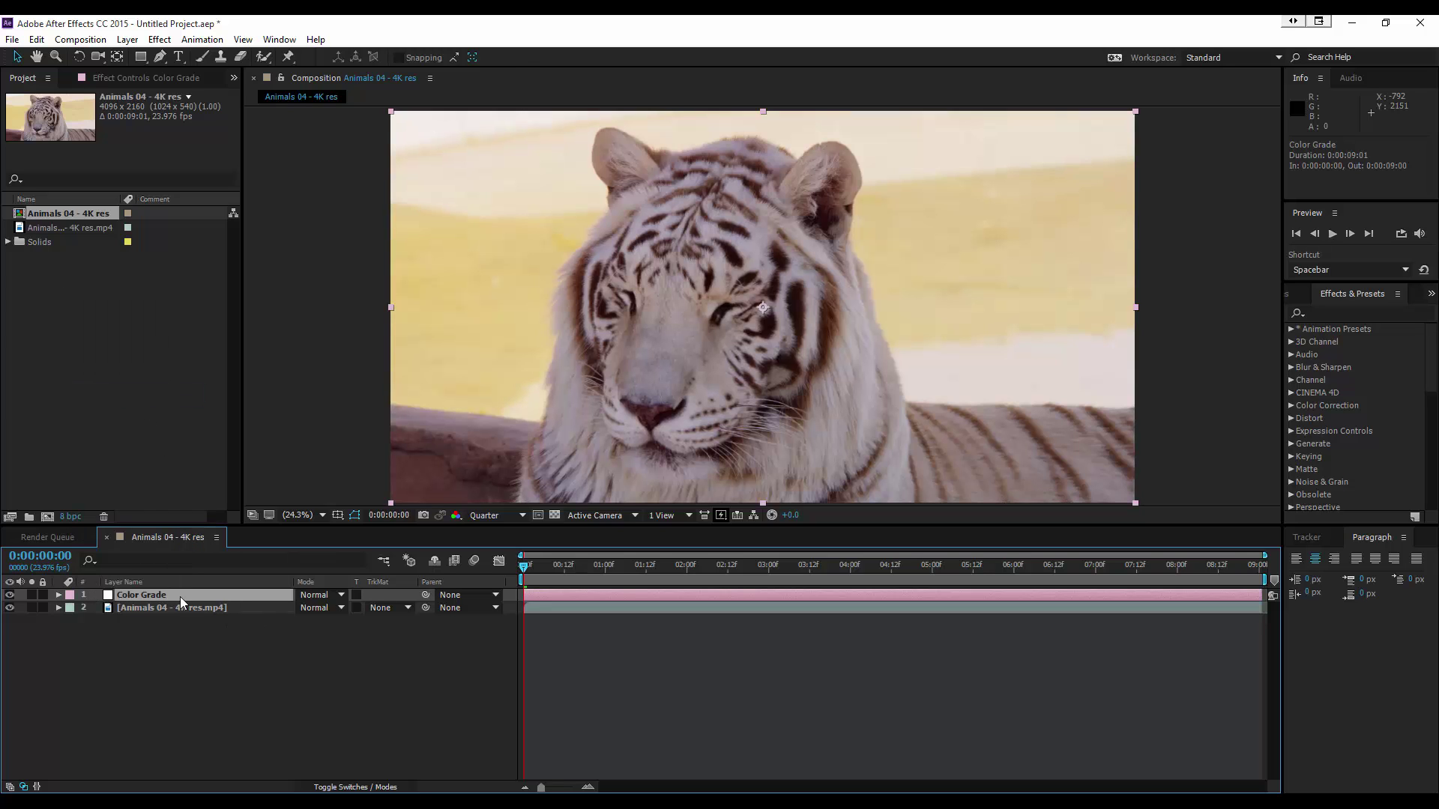
Step: Apply the Magic Bullet Looks effect to the Color Grade layer and open its look editor
left_click(159, 39)
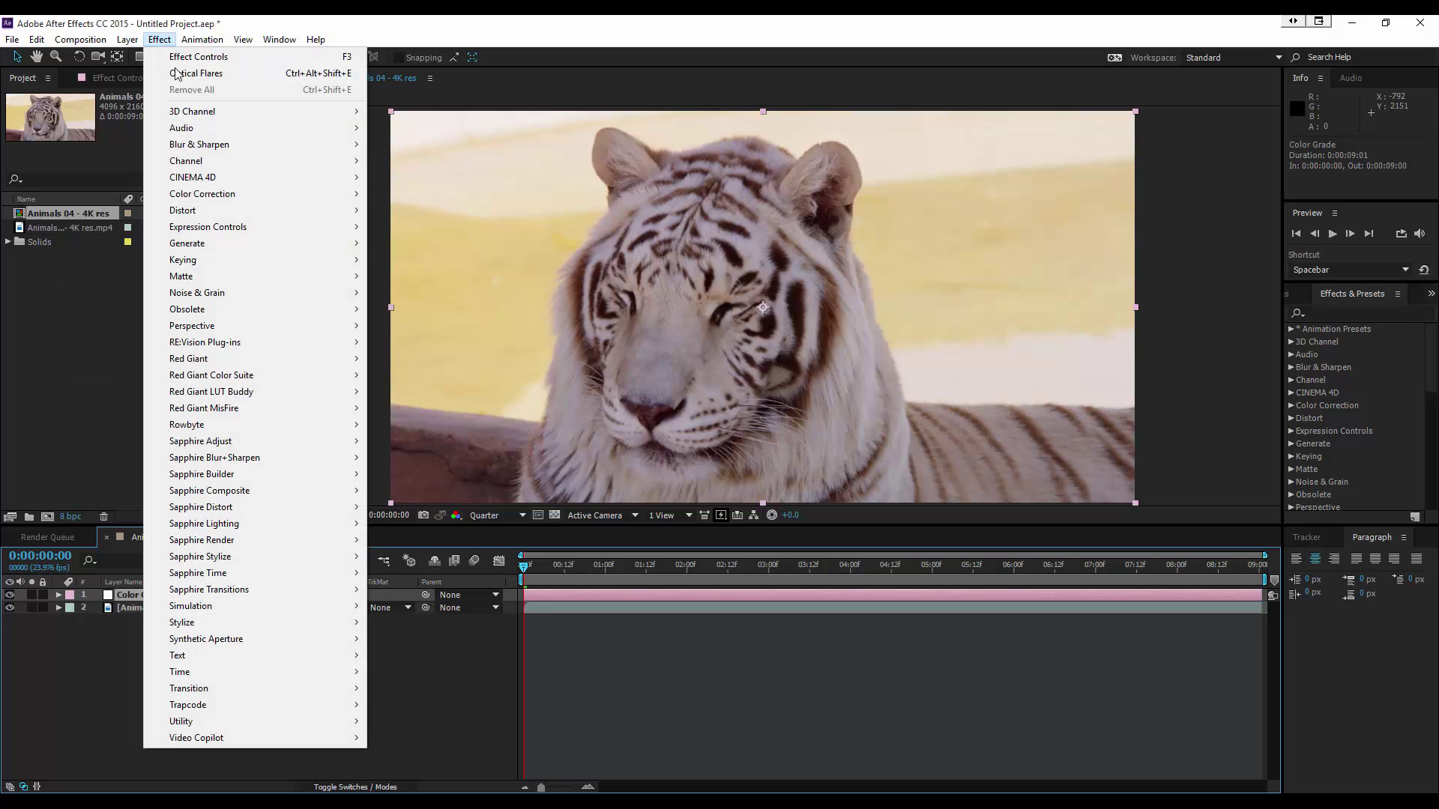
mouse_move(248, 376)
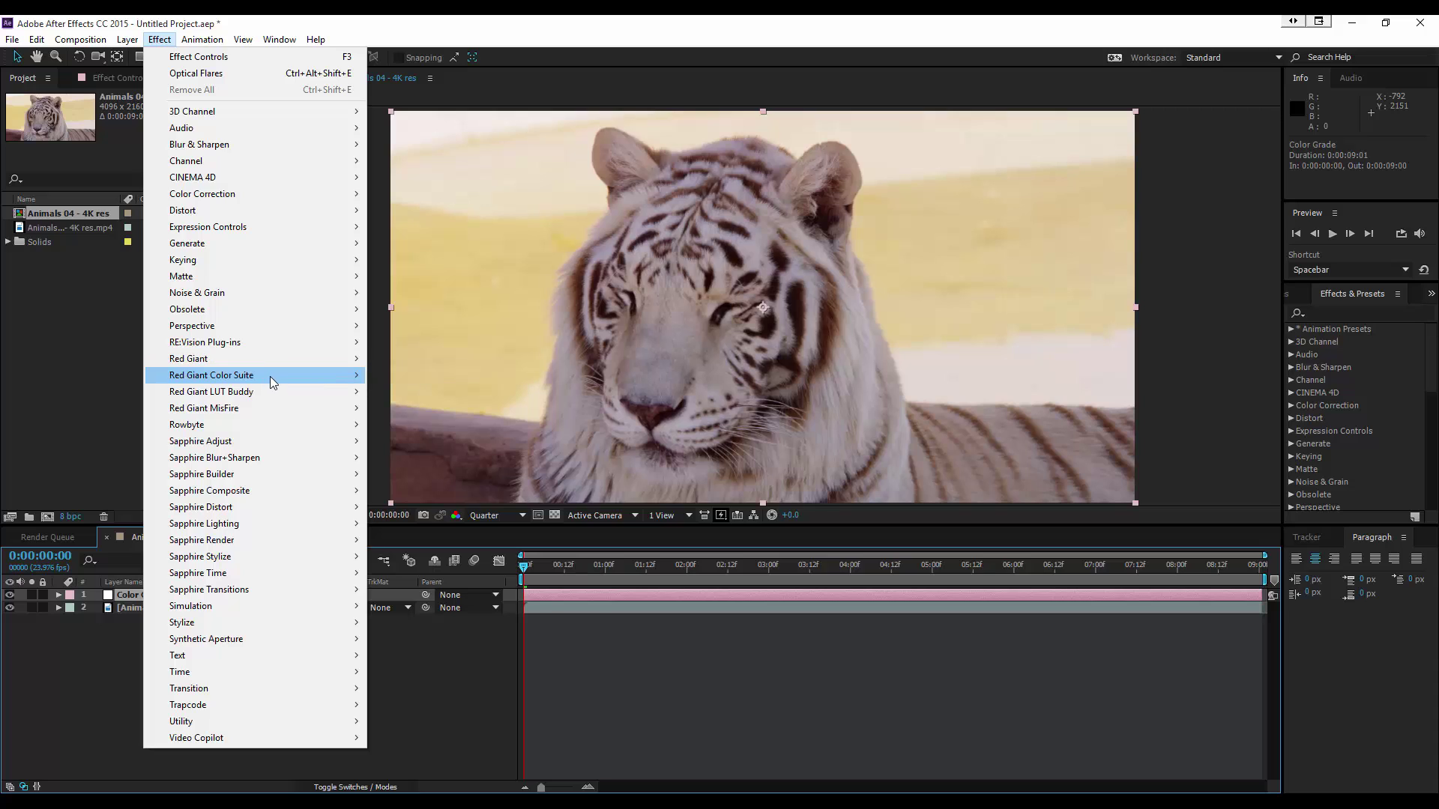
left_click(391, 375)
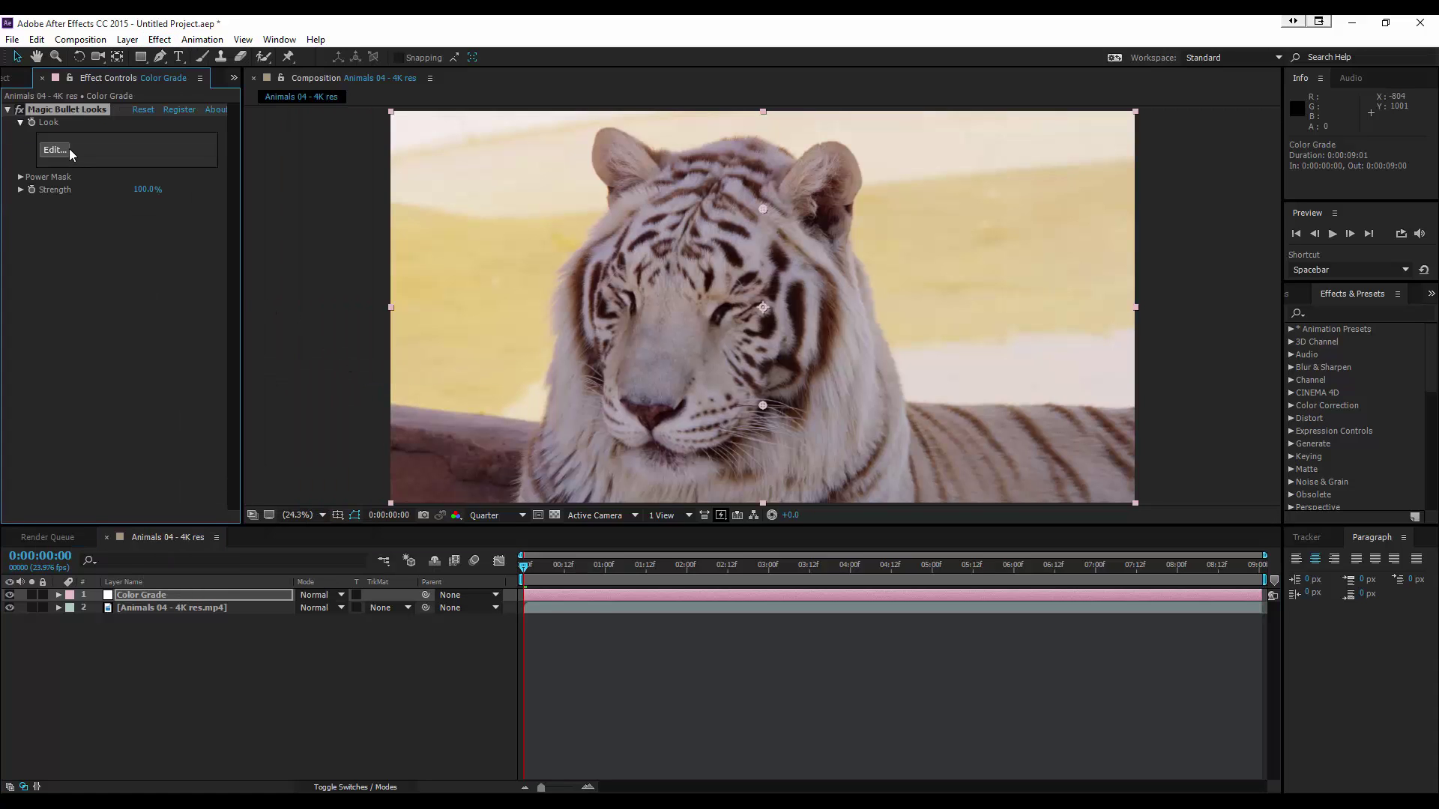
left_click(67, 149)
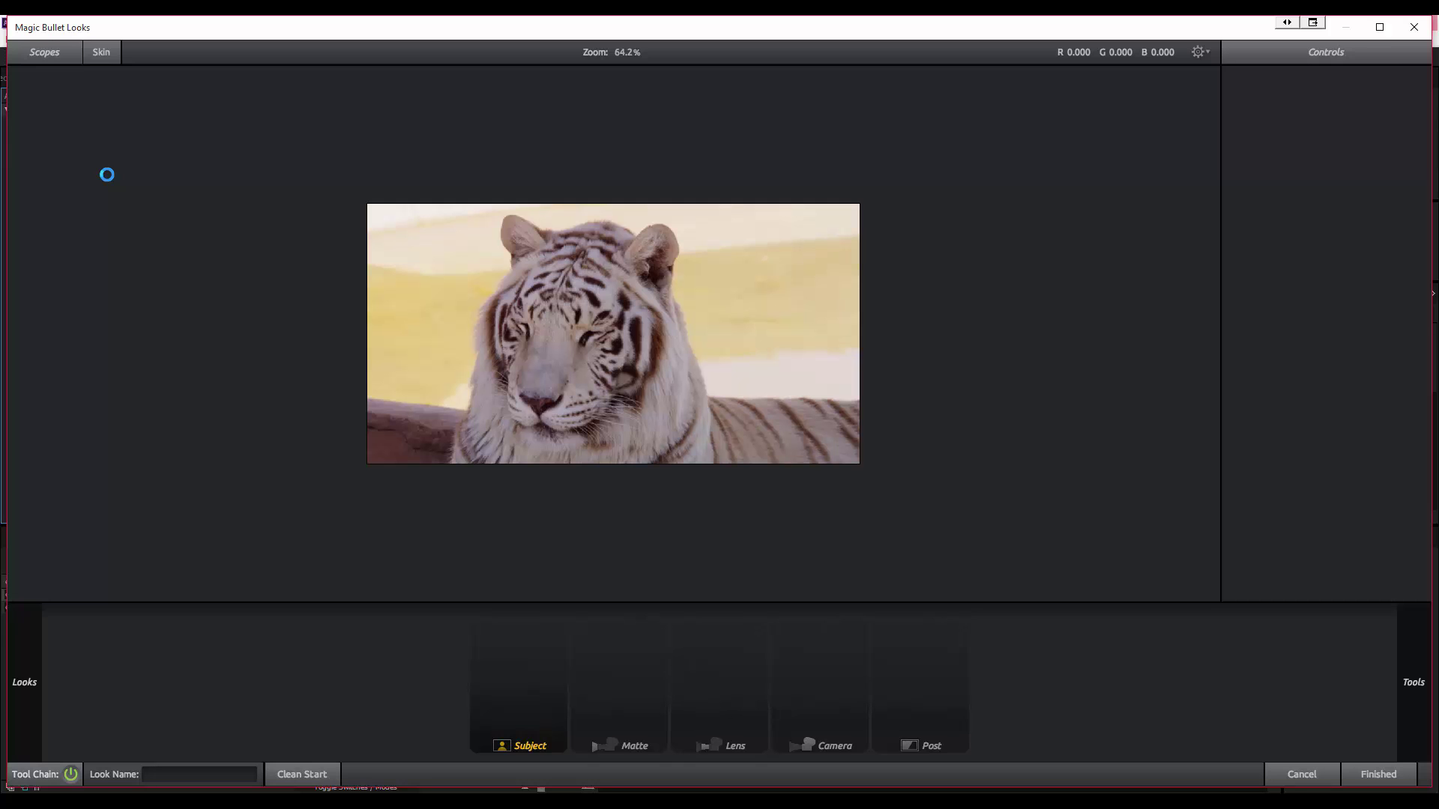
Step: Try the Swing Tilt Film and Pink Spot looks from the Special Effects presets on the tiger image
mouse_move(15, 676)
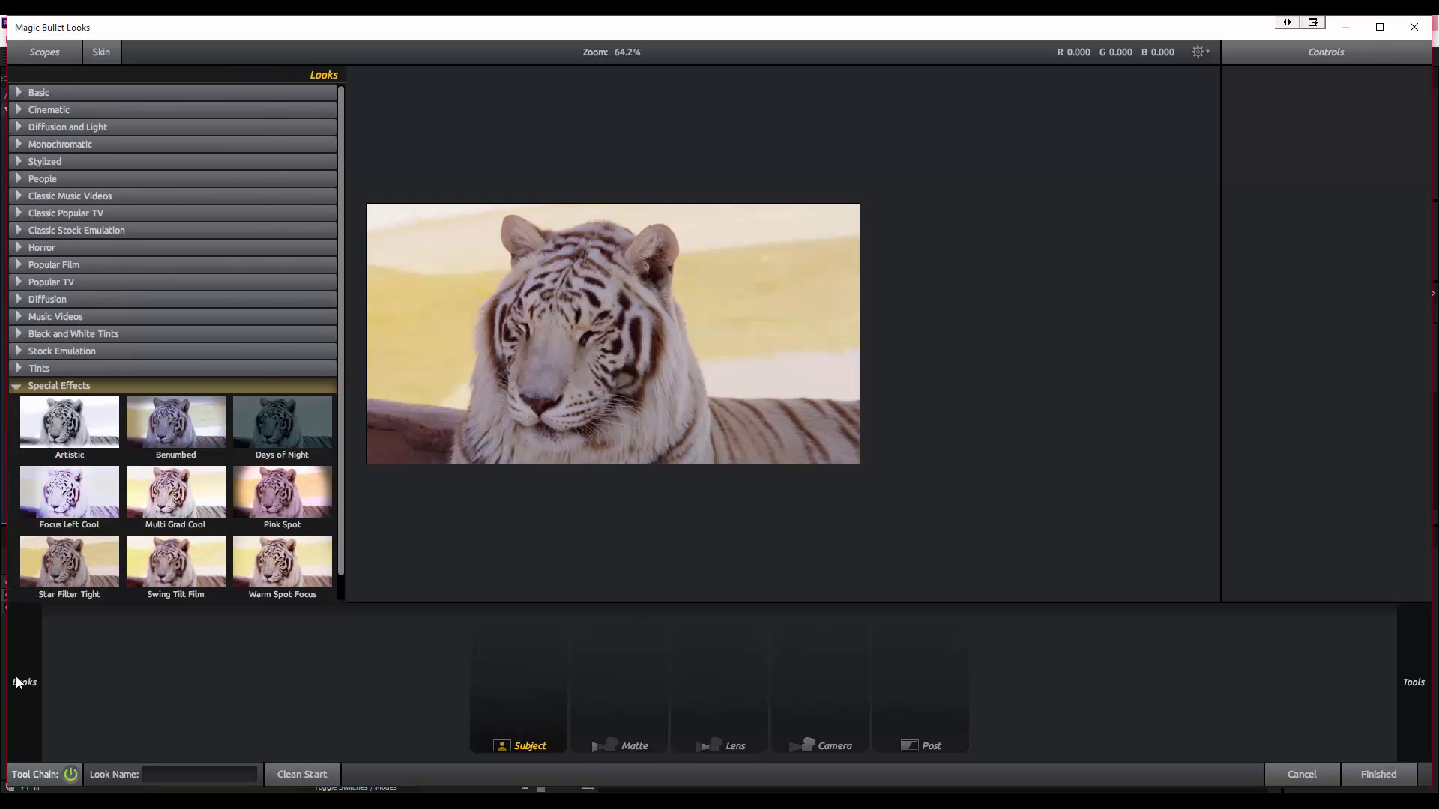
left_click(21, 404)
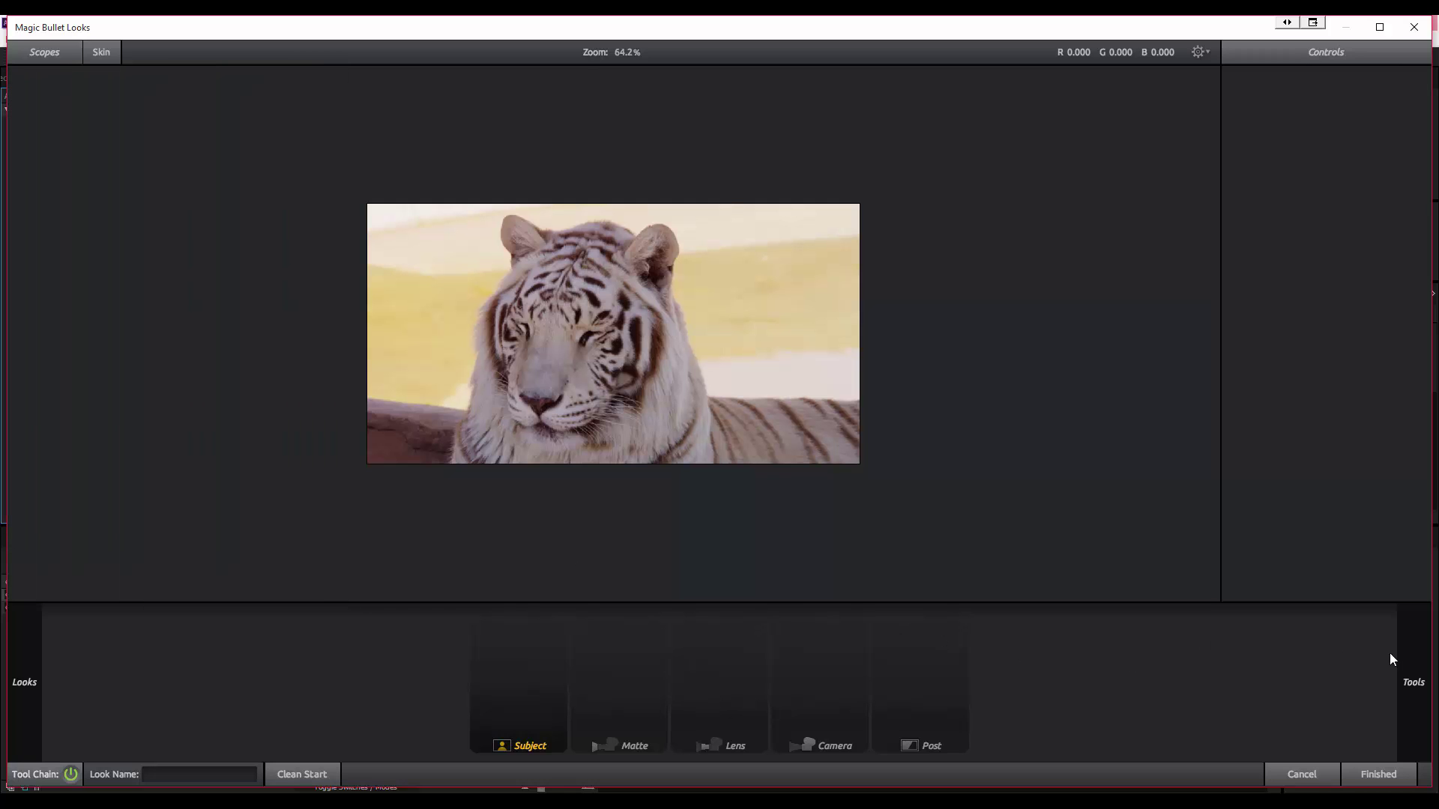
mouse_move(1398, 656)
mouse_move(25, 700)
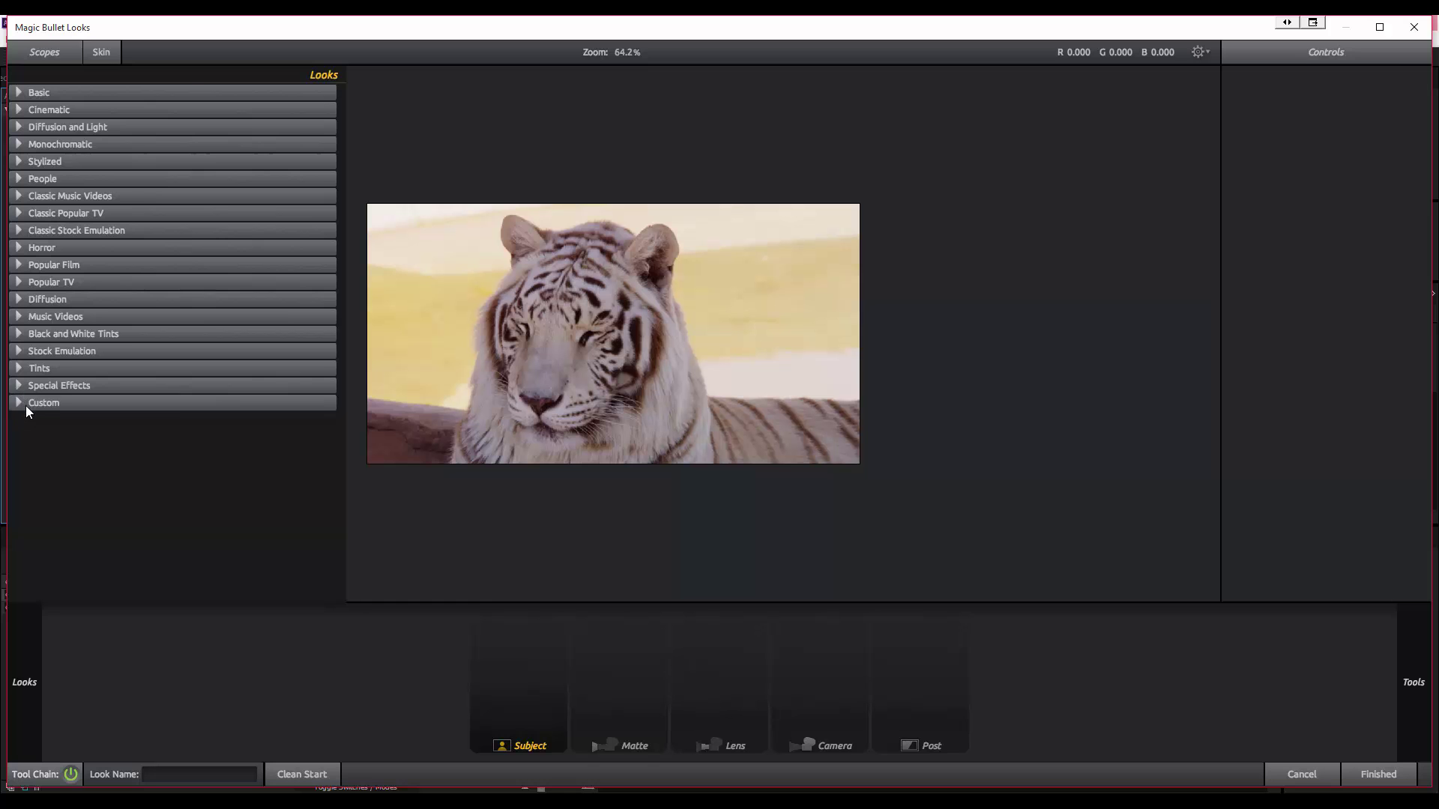
left_click(18, 385)
left_click(52, 429)
mouse_move(42, 646)
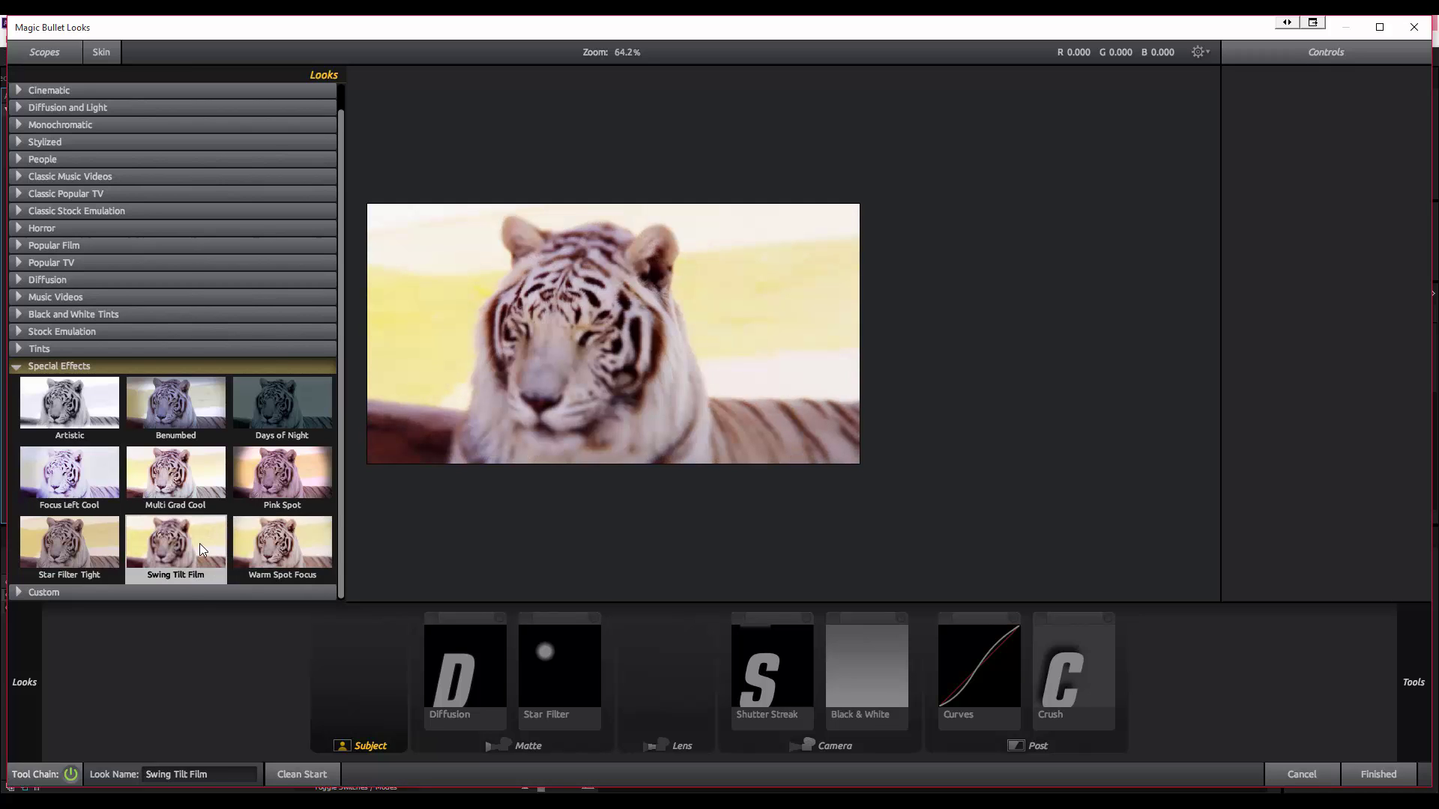
left_click(276, 464)
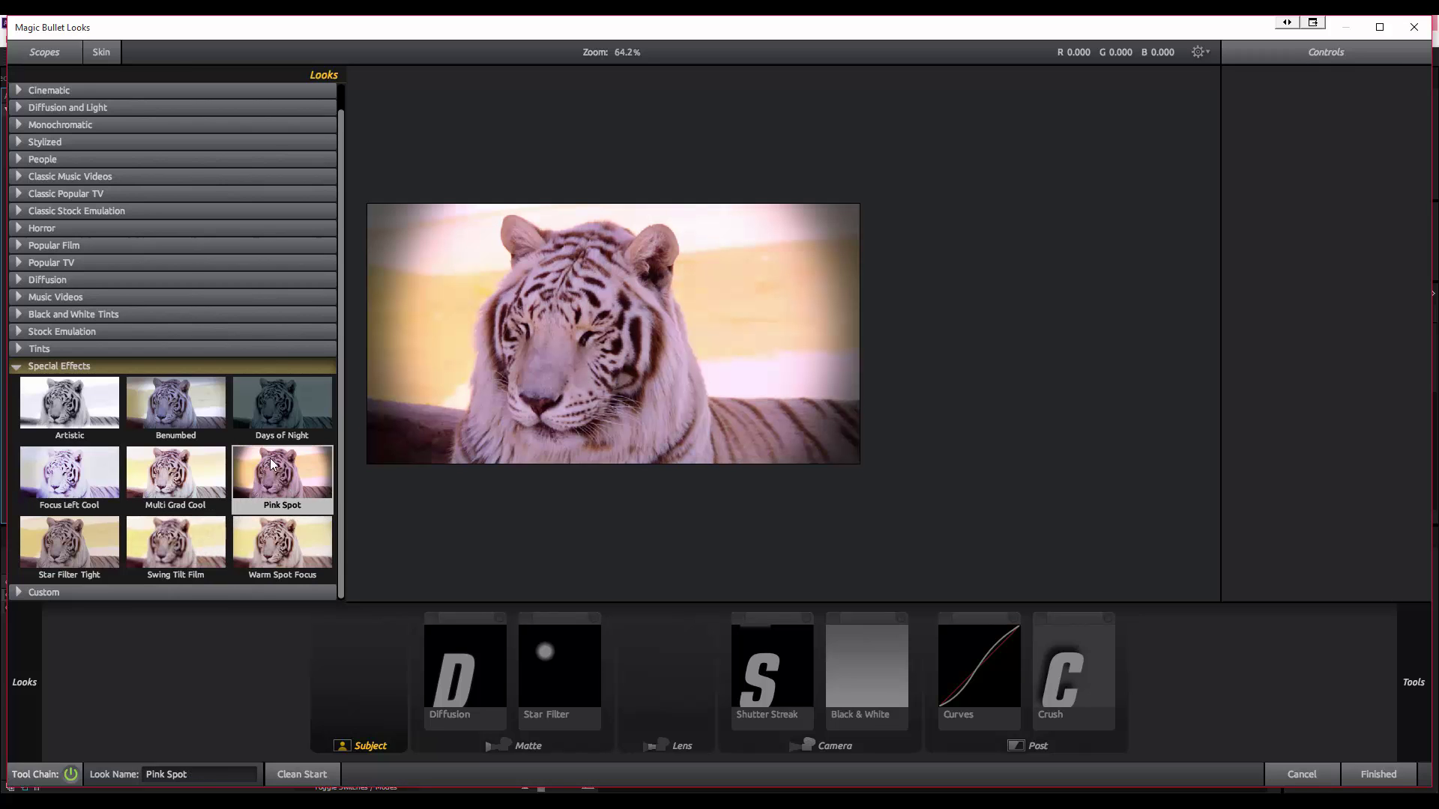
left_click(21, 367)
left_click(23, 386)
left_click(18, 387)
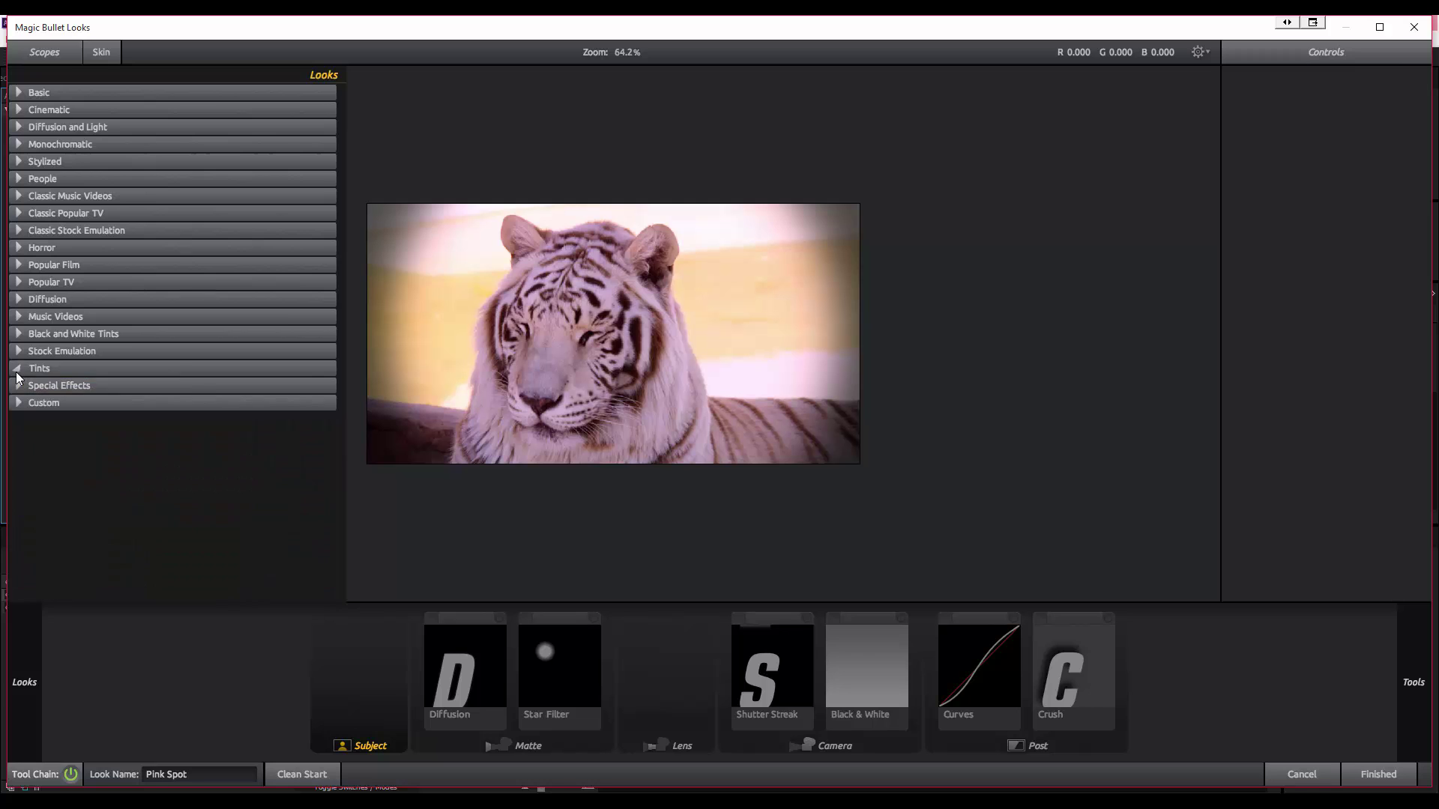
Step: Try the Warm Stock 01 and BW Film Stock Grainy looks from the Stock Emulation presets
left_click(18, 368)
left_click(19, 368)
left_click(19, 352)
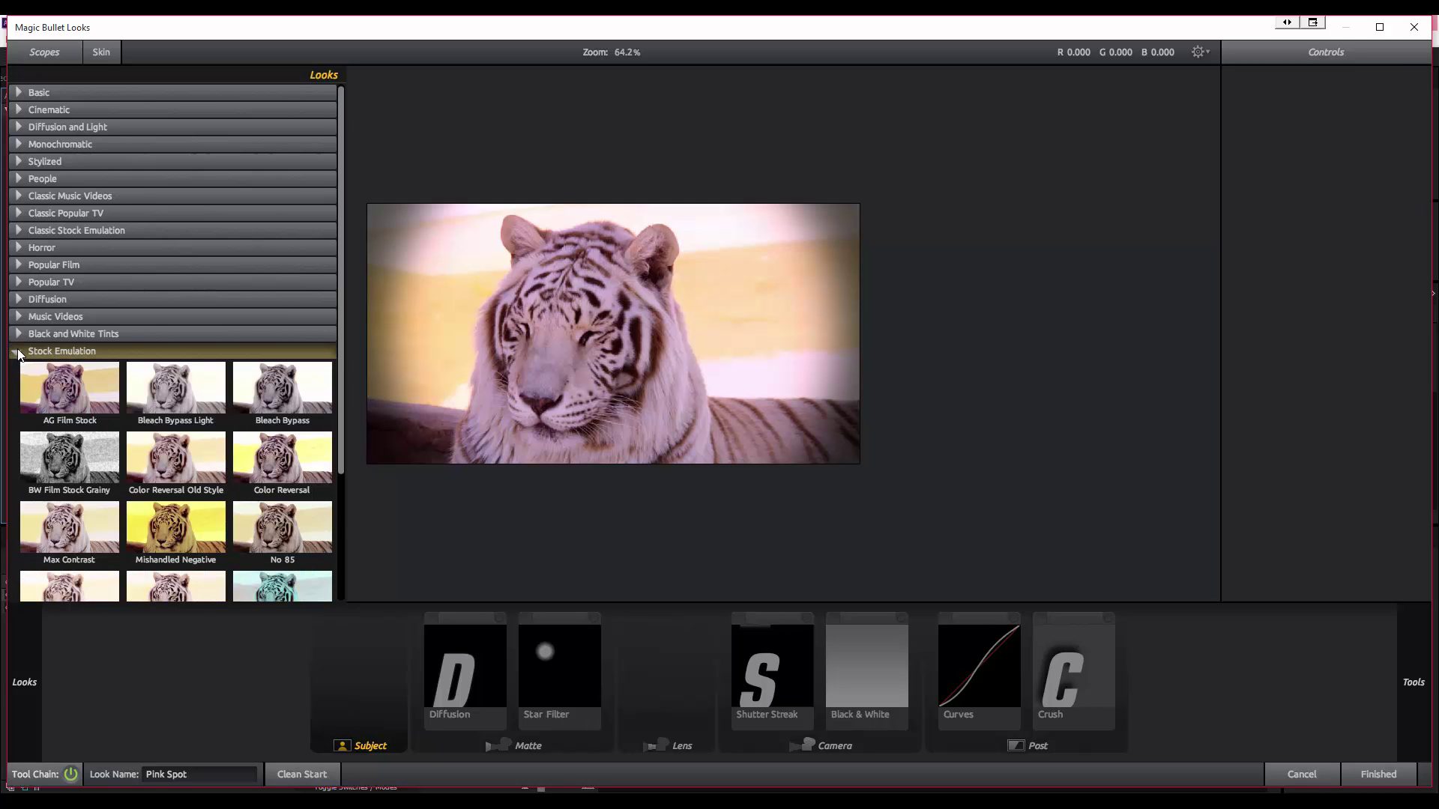
scroll(102, 575, "down", 1)
left_click(97, 574)
scroll(94, 560, "down", 1)
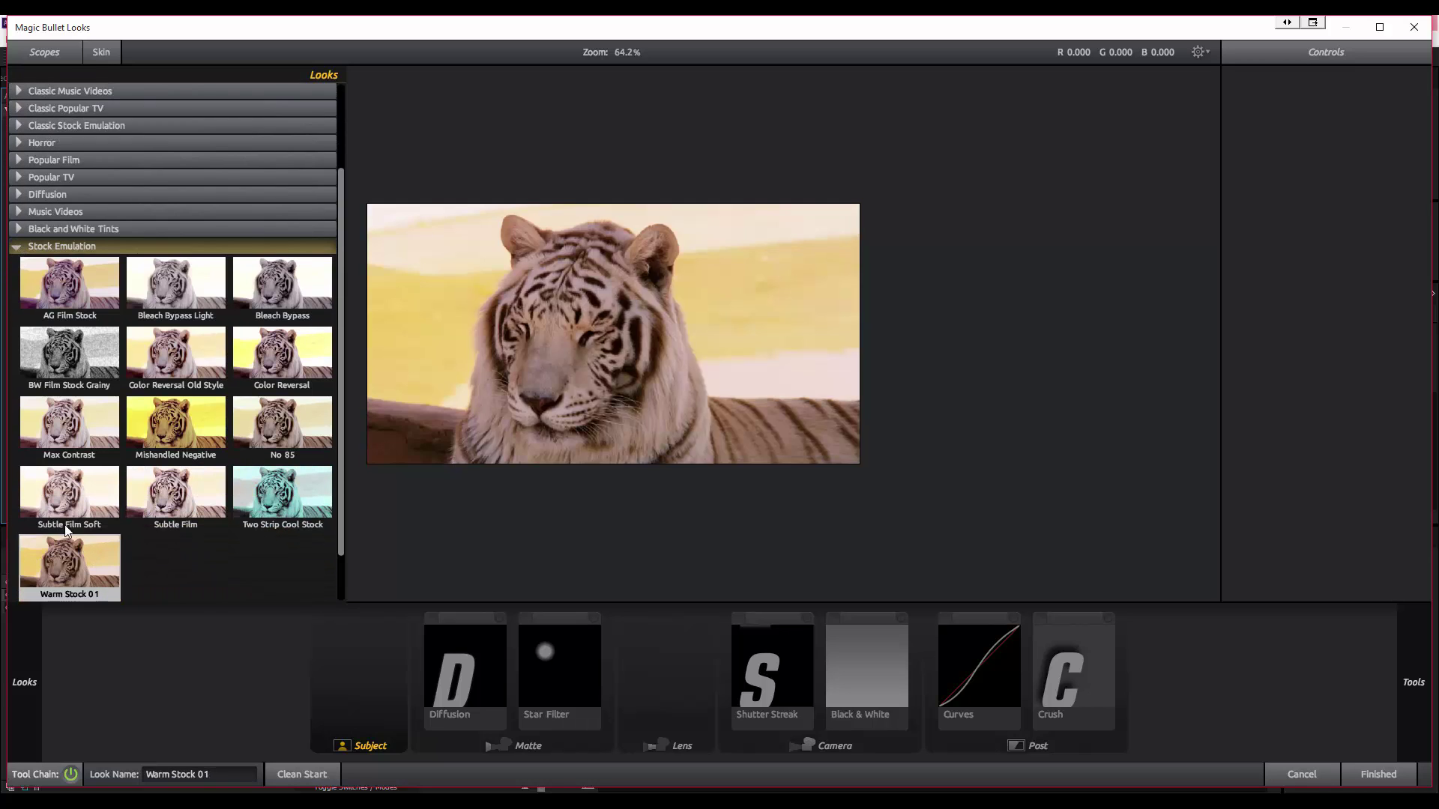
left_click(56, 438)
scroll(56, 434, "up", 1)
left_click(56, 433)
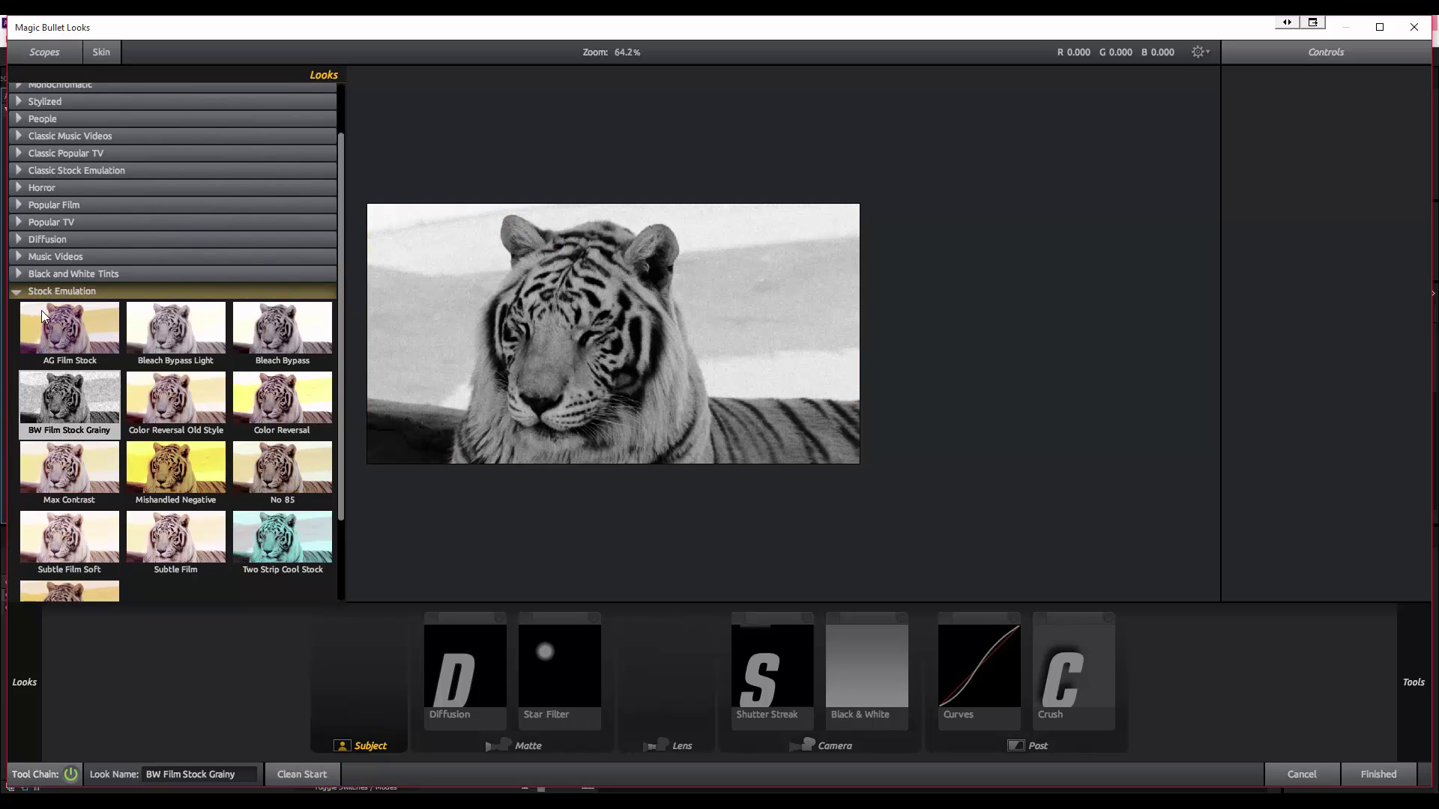
left_click(20, 291)
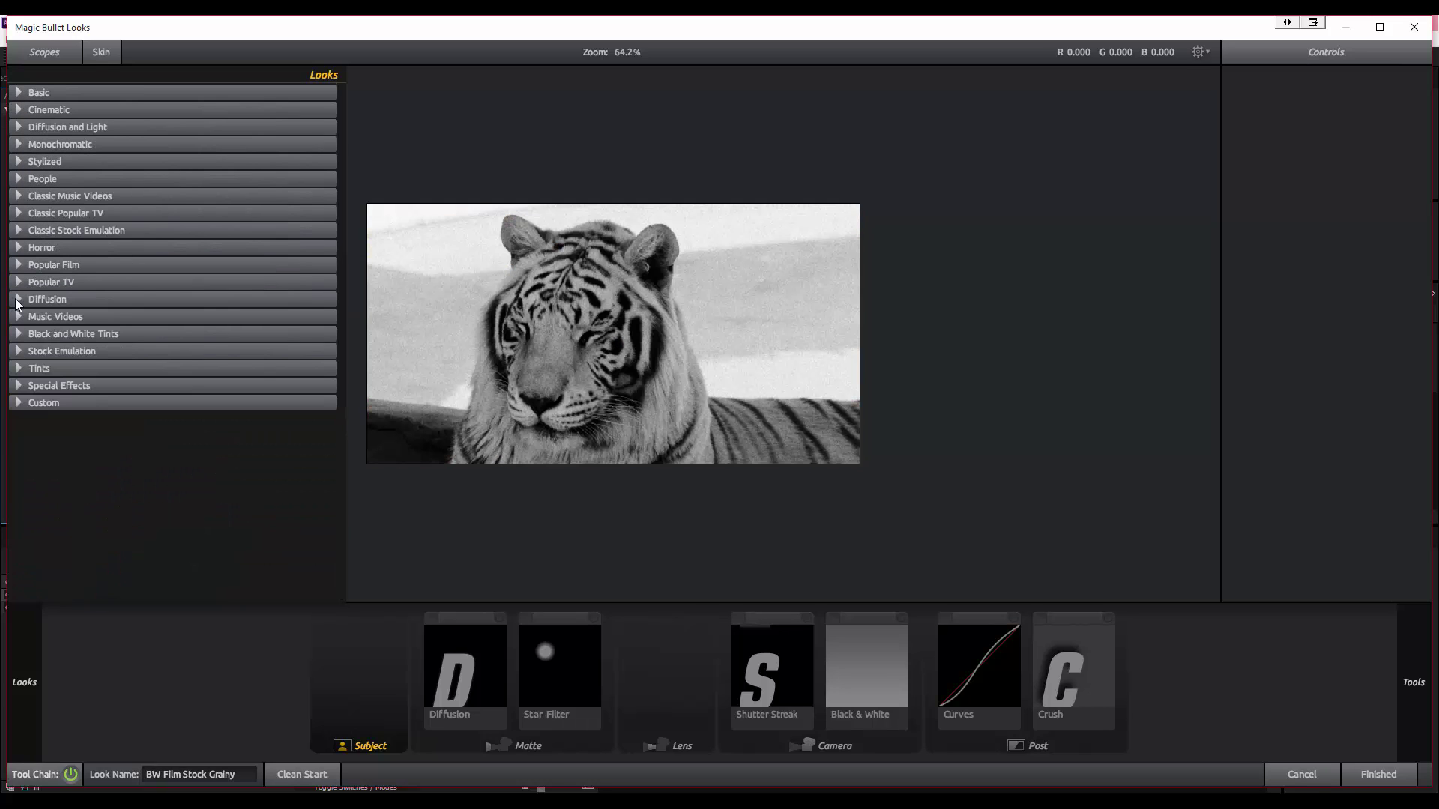
Step: Apply the Auto Art look from the Black and White Tints presets
left_click(21, 334)
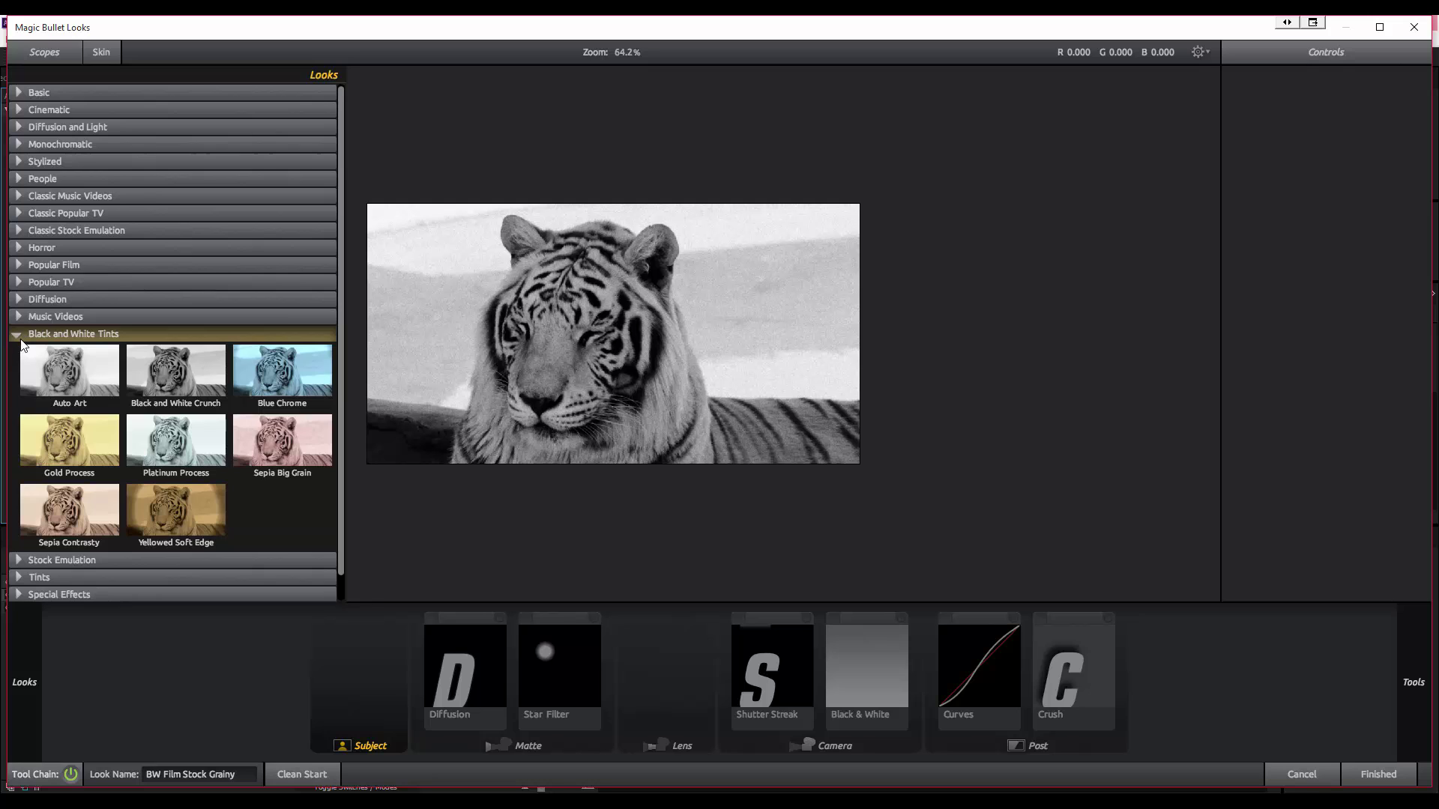
left_click(22, 350)
left_click(16, 333)
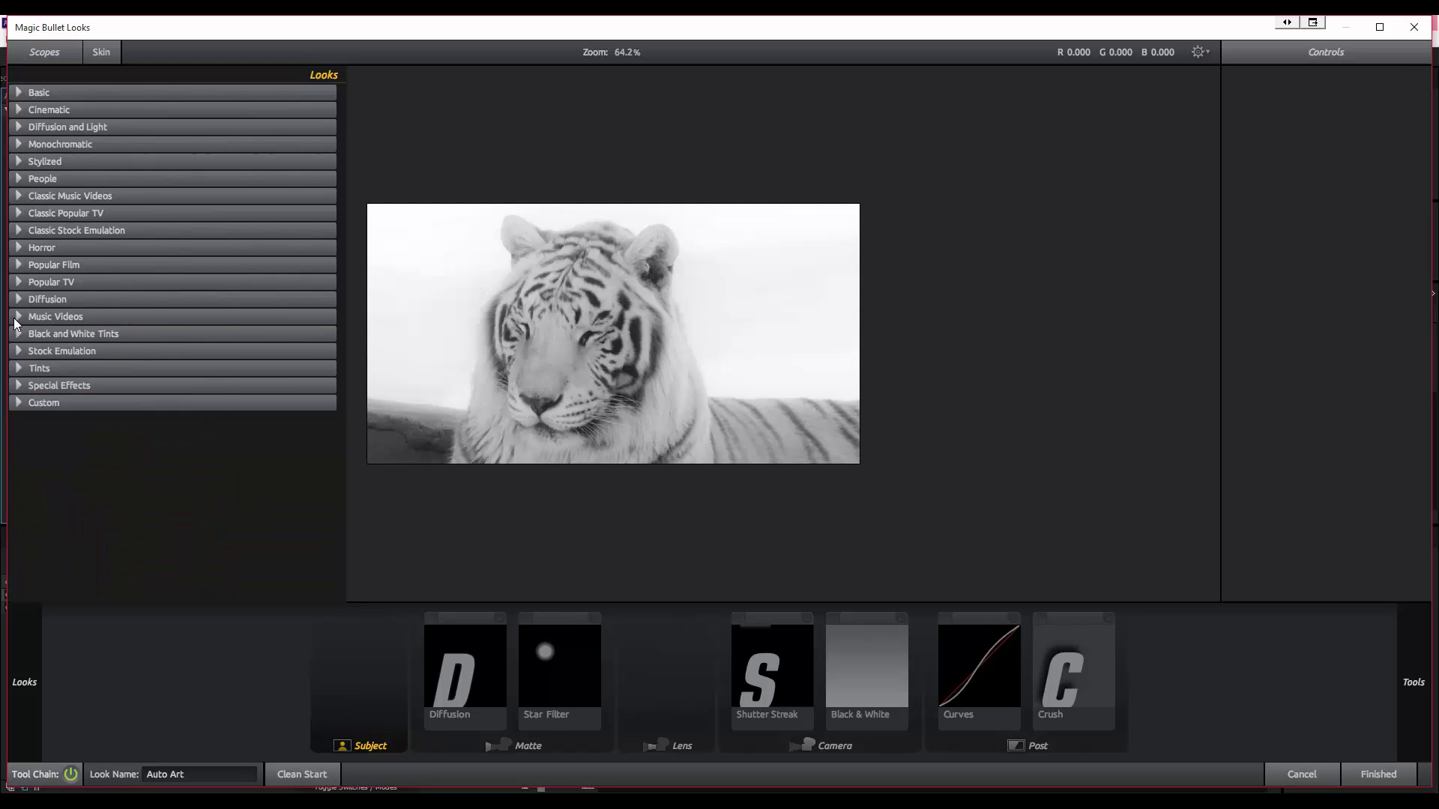
Step: Try the Aged look from the Music Videos presets on the tiger image
left_click(16, 319)
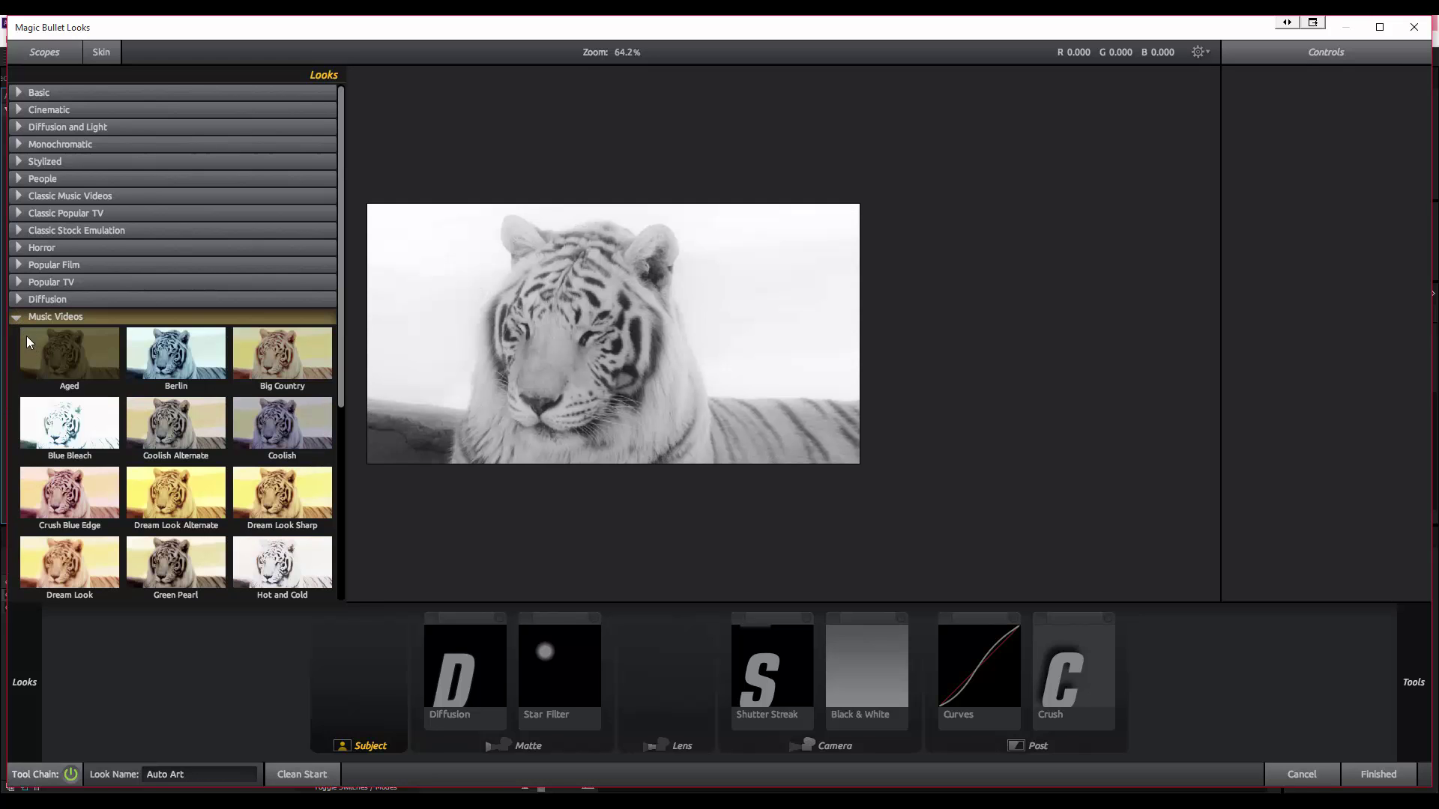
left_click(26, 335)
left_click(20, 317)
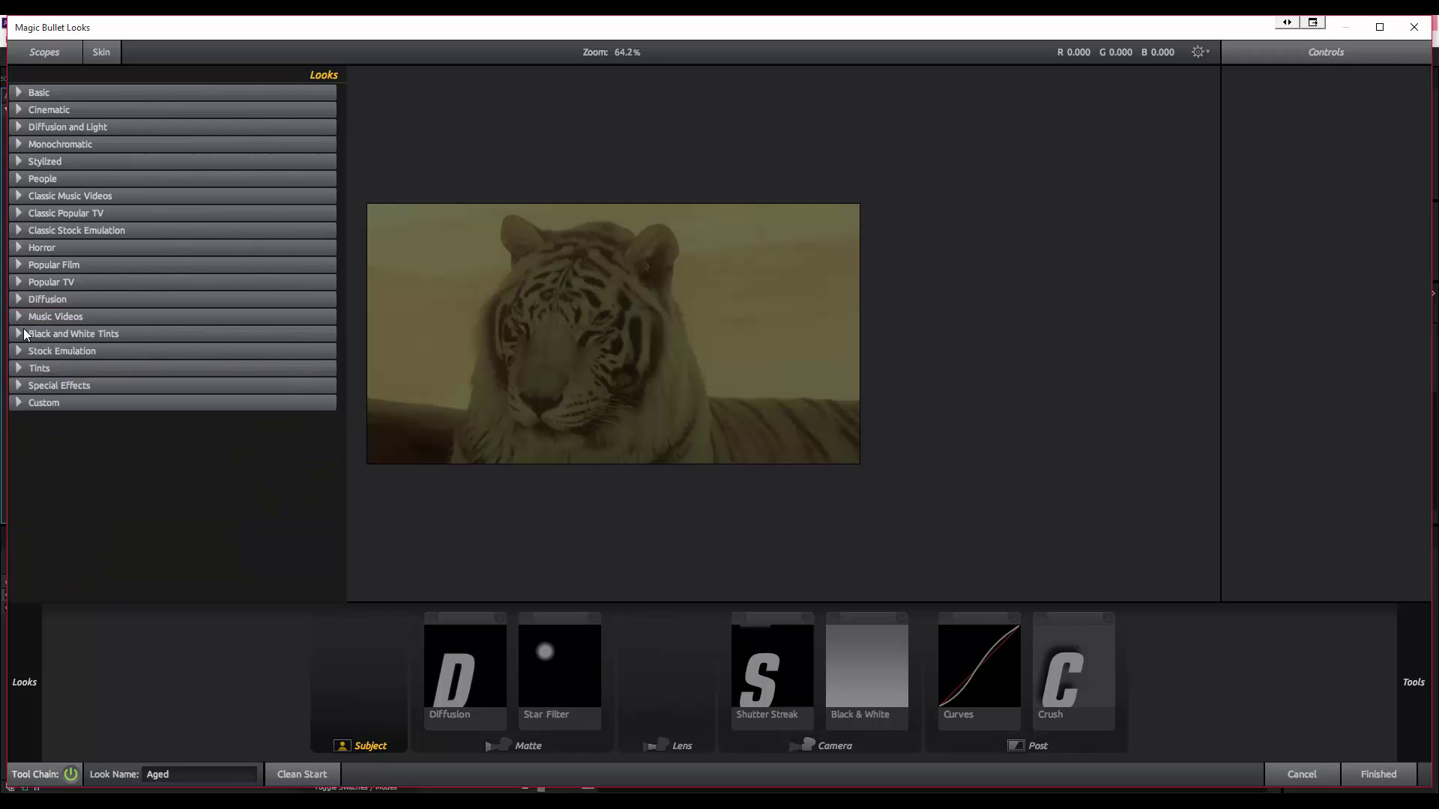
Step: Try the Softness and SultryTron looks from the Diffusion presets, finishing with Black Diffusion 3 applied
left_click(16, 300)
left_click(96, 339)
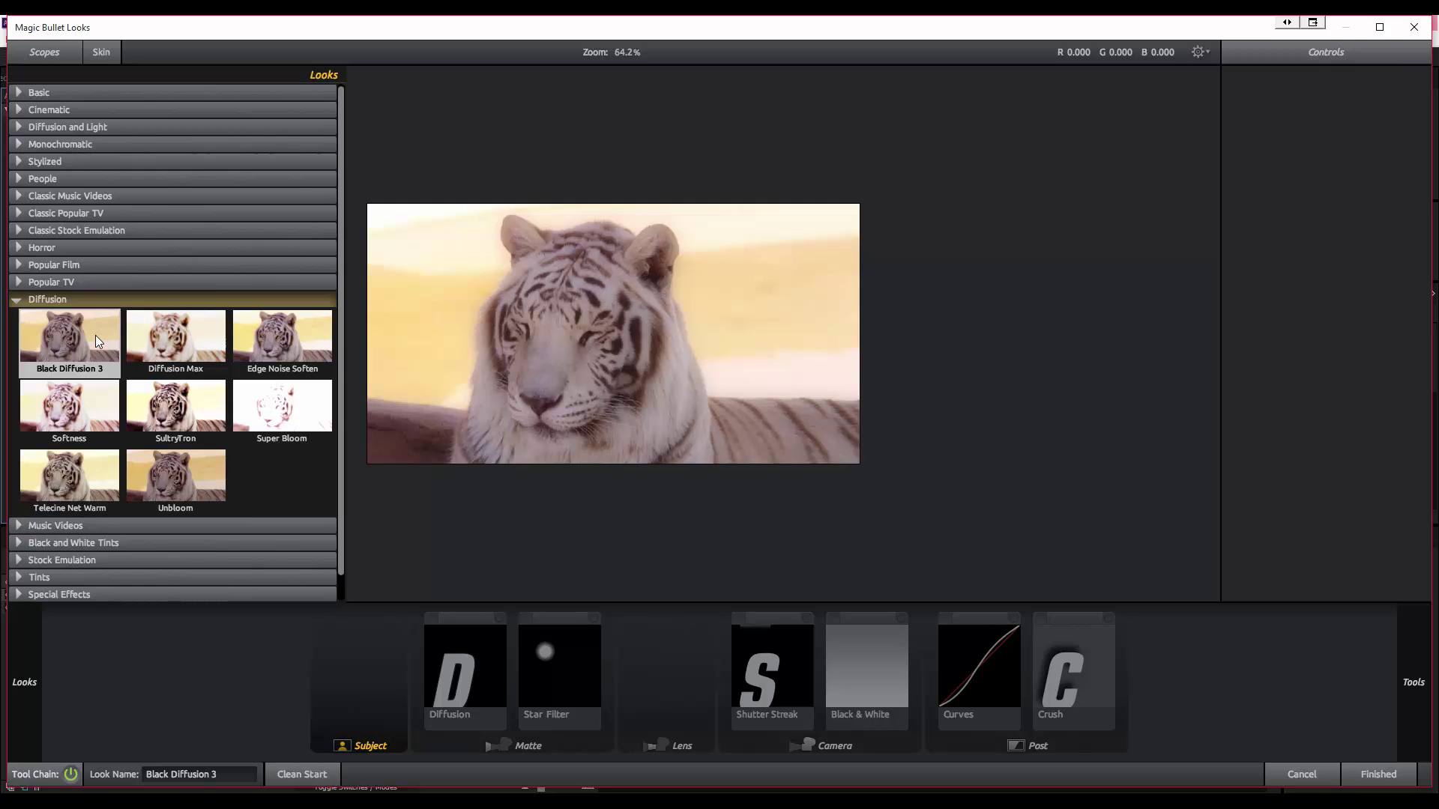
left_click(90, 411)
left_click(184, 414)
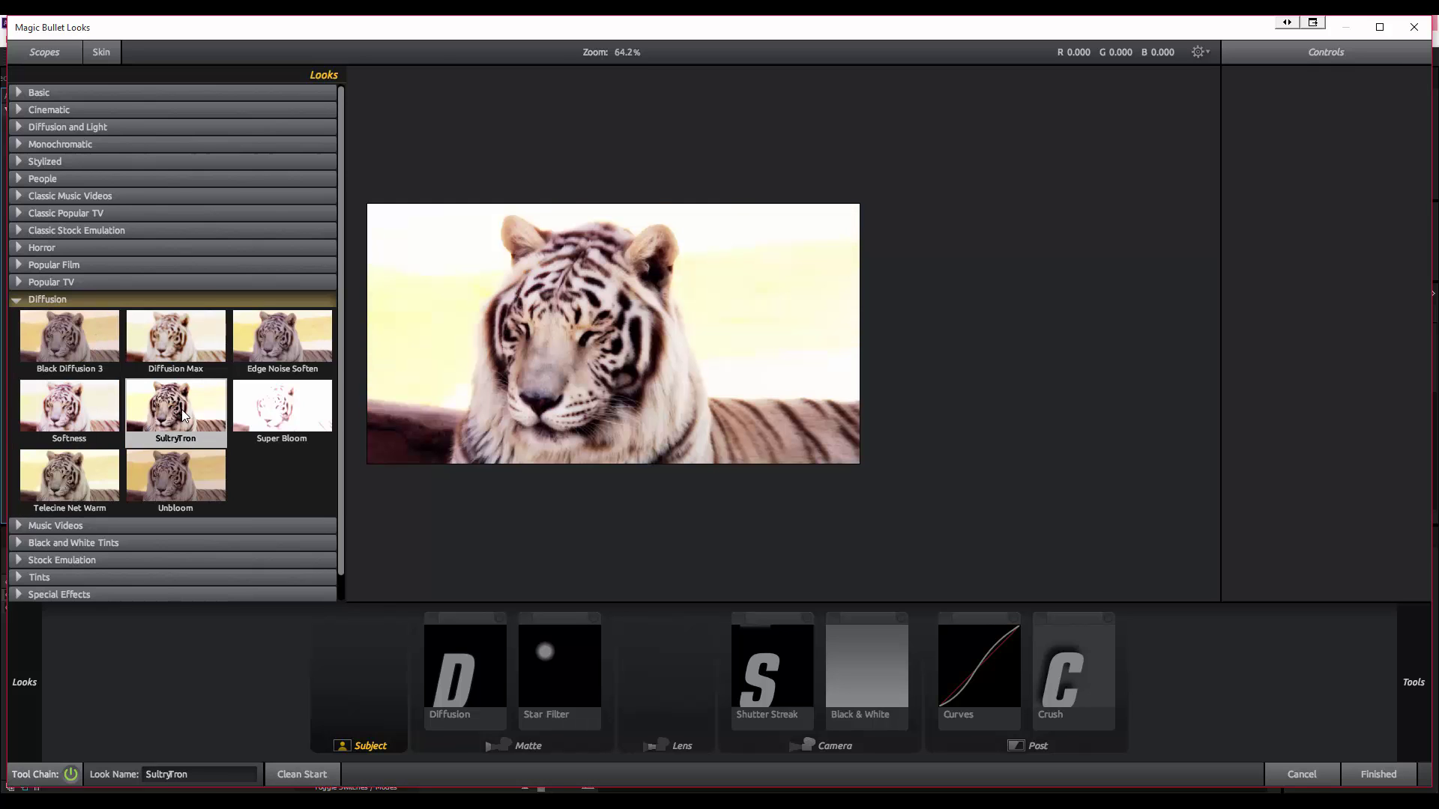
left_click(47, 345)
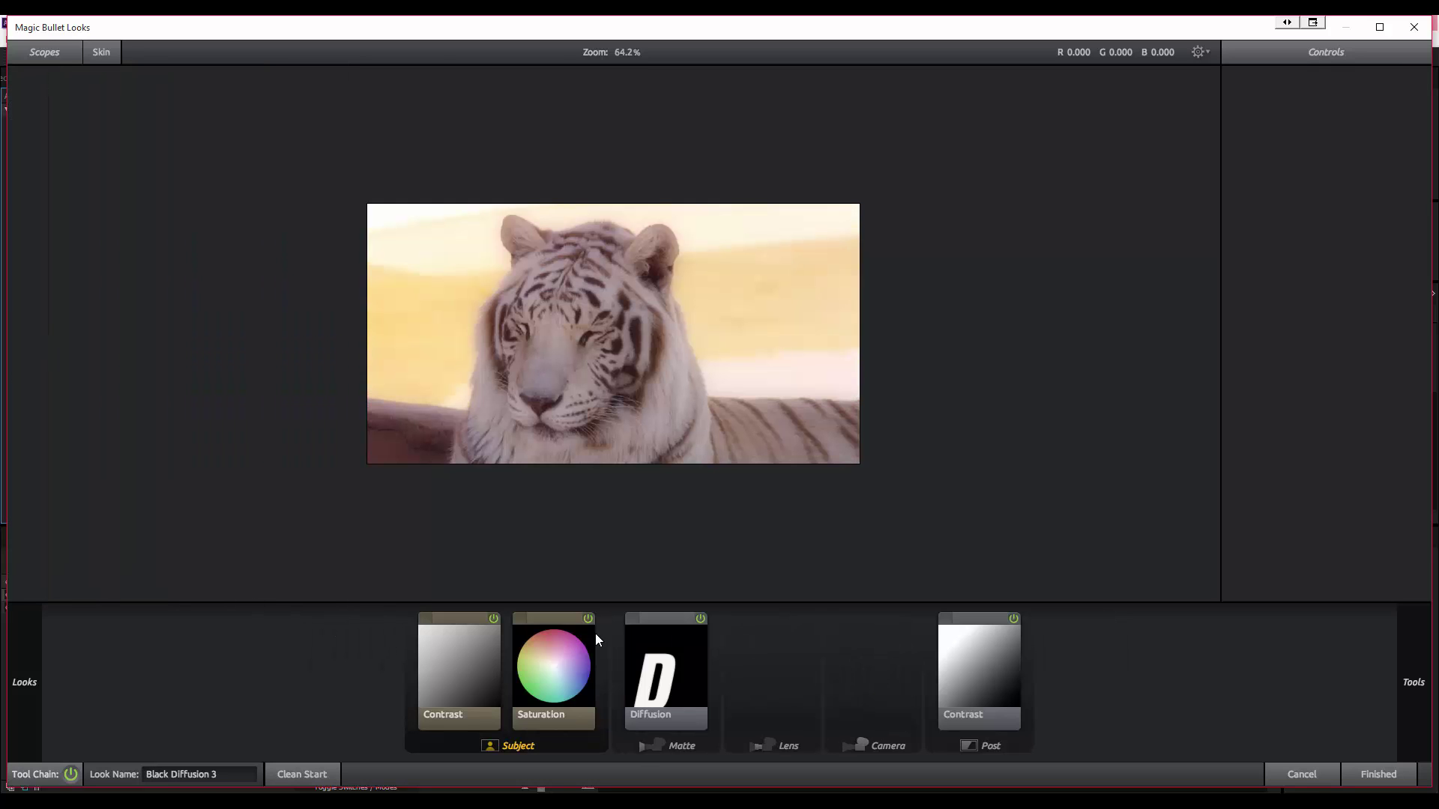
Step: Toggle the Diffusion, Saturation and Post-stage Contrast tools of the Black Diffusion 3 look to compare their effect
left_click(700, 619)
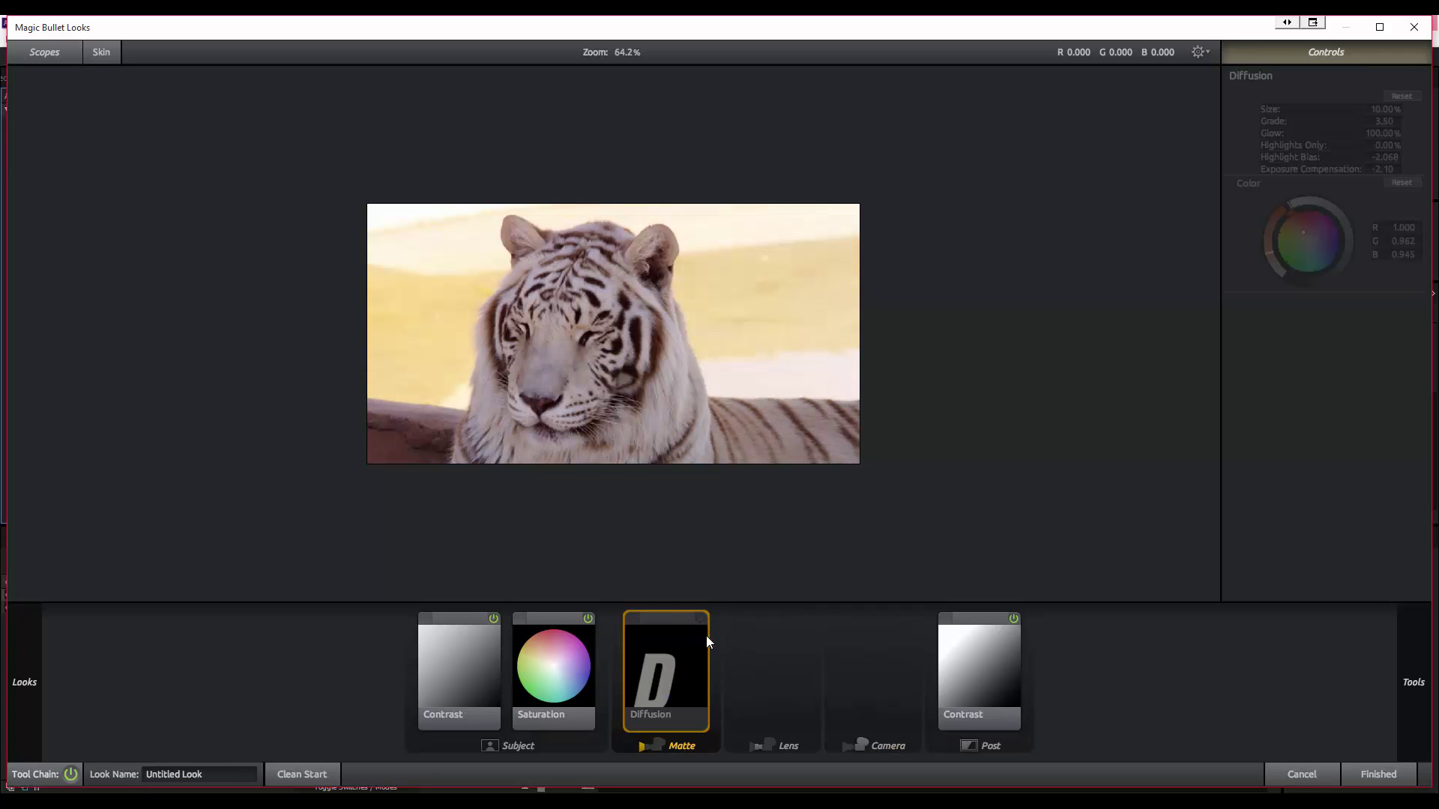
left_click(589, 619)
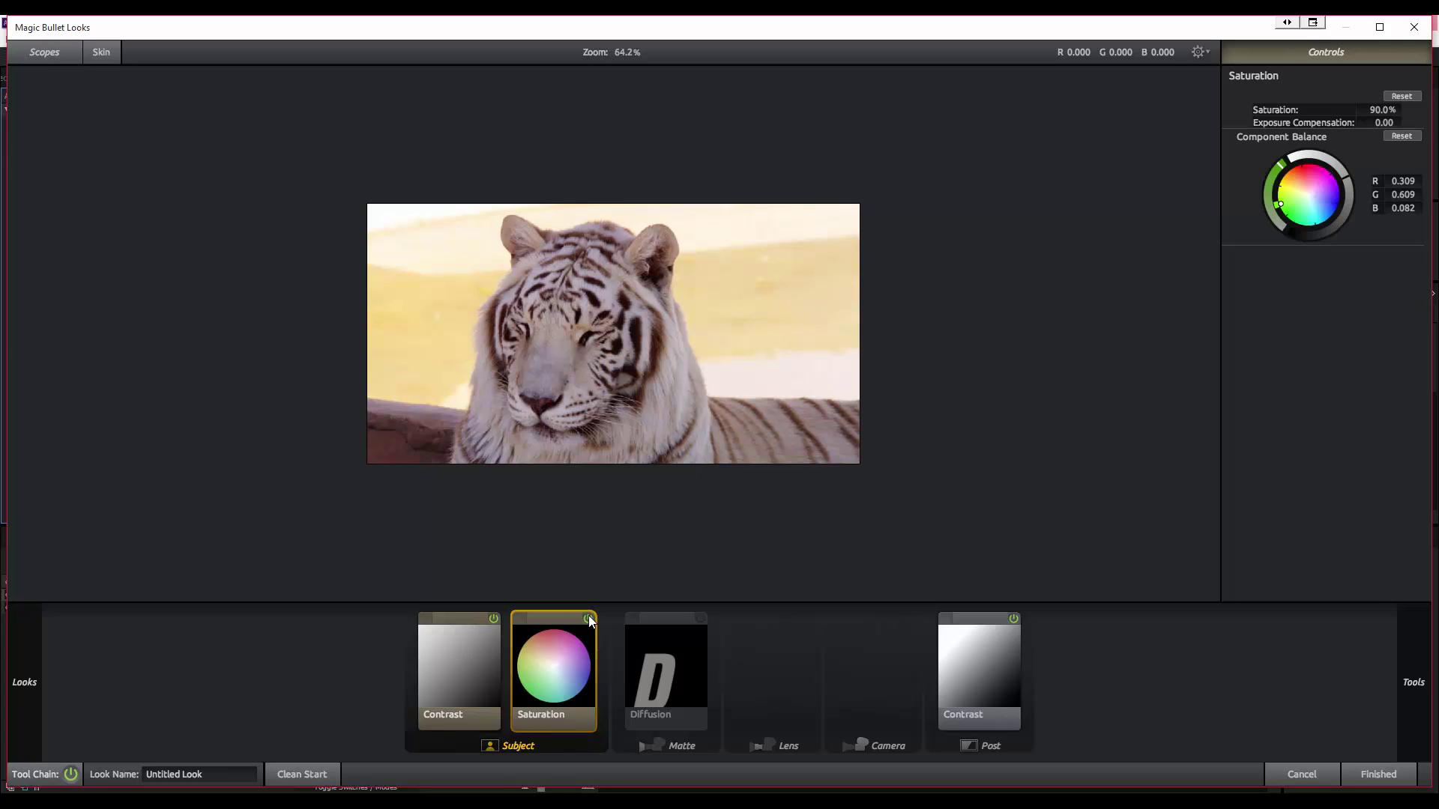
left_click(1012, 618)
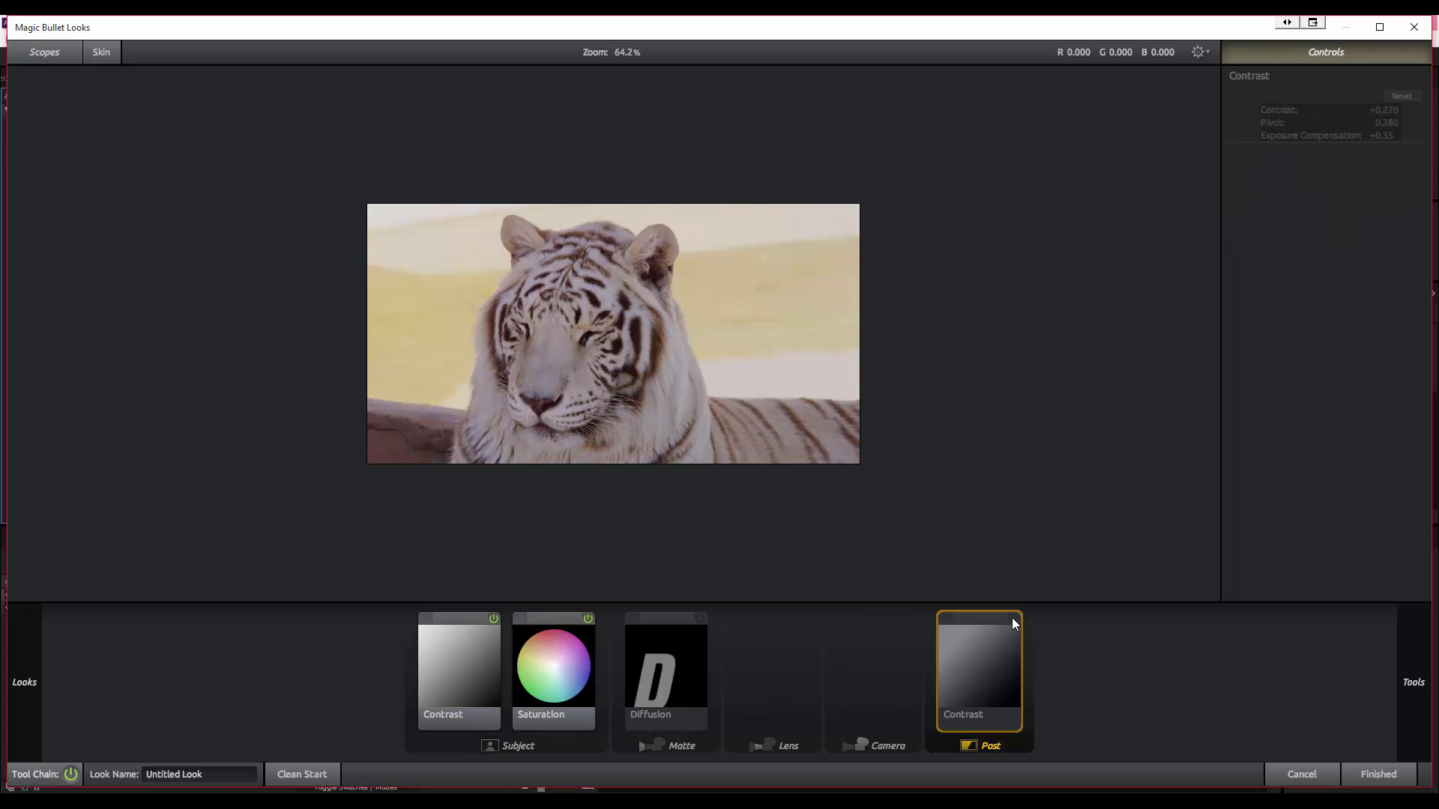
left_click(1011, 619)
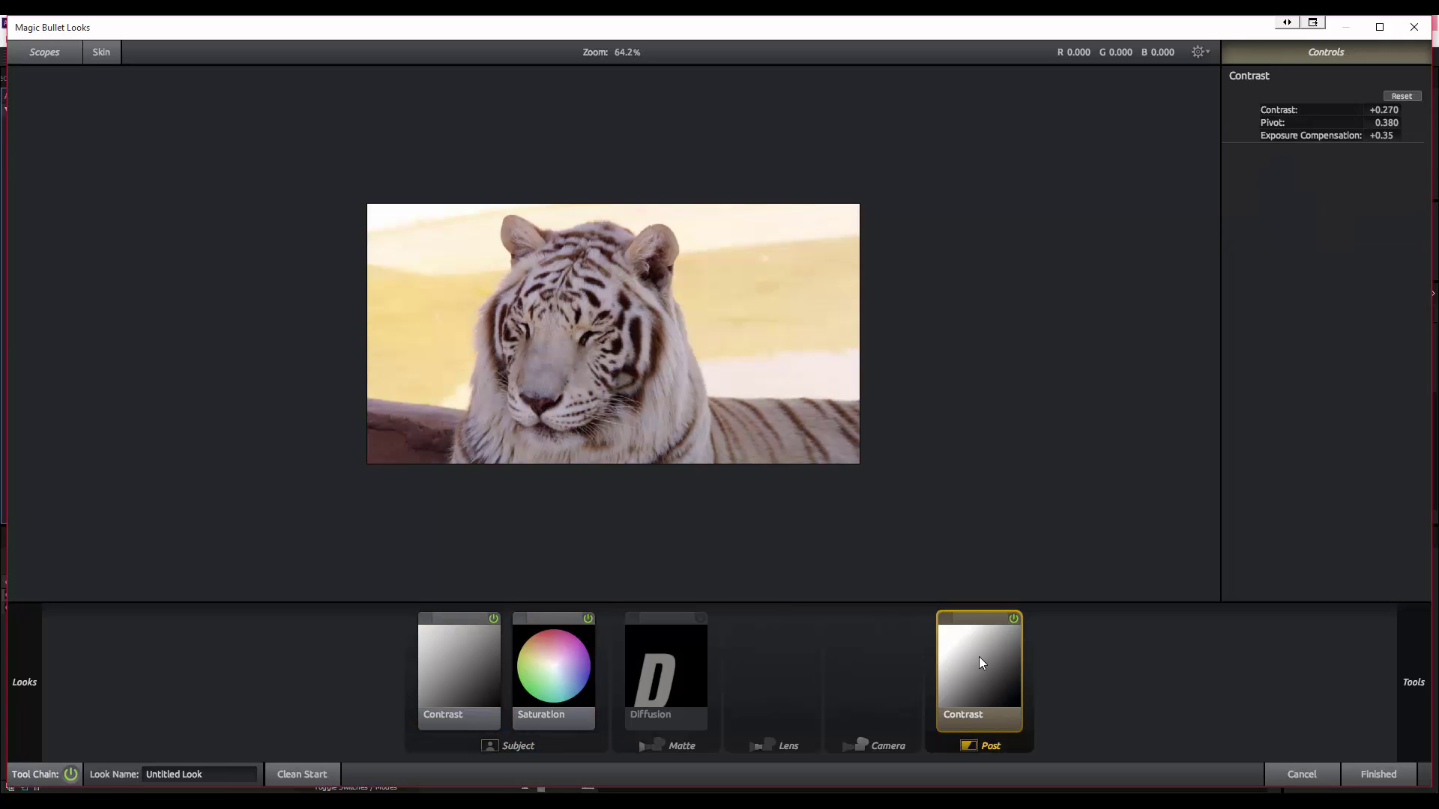
Step: Delete every tool from the look's tool chain to start with an ungraded image
key("Delete")
left_click(681, 679)
key("Delete")
left_click(574, 687)
key("Delete")
left_click(507, 679)
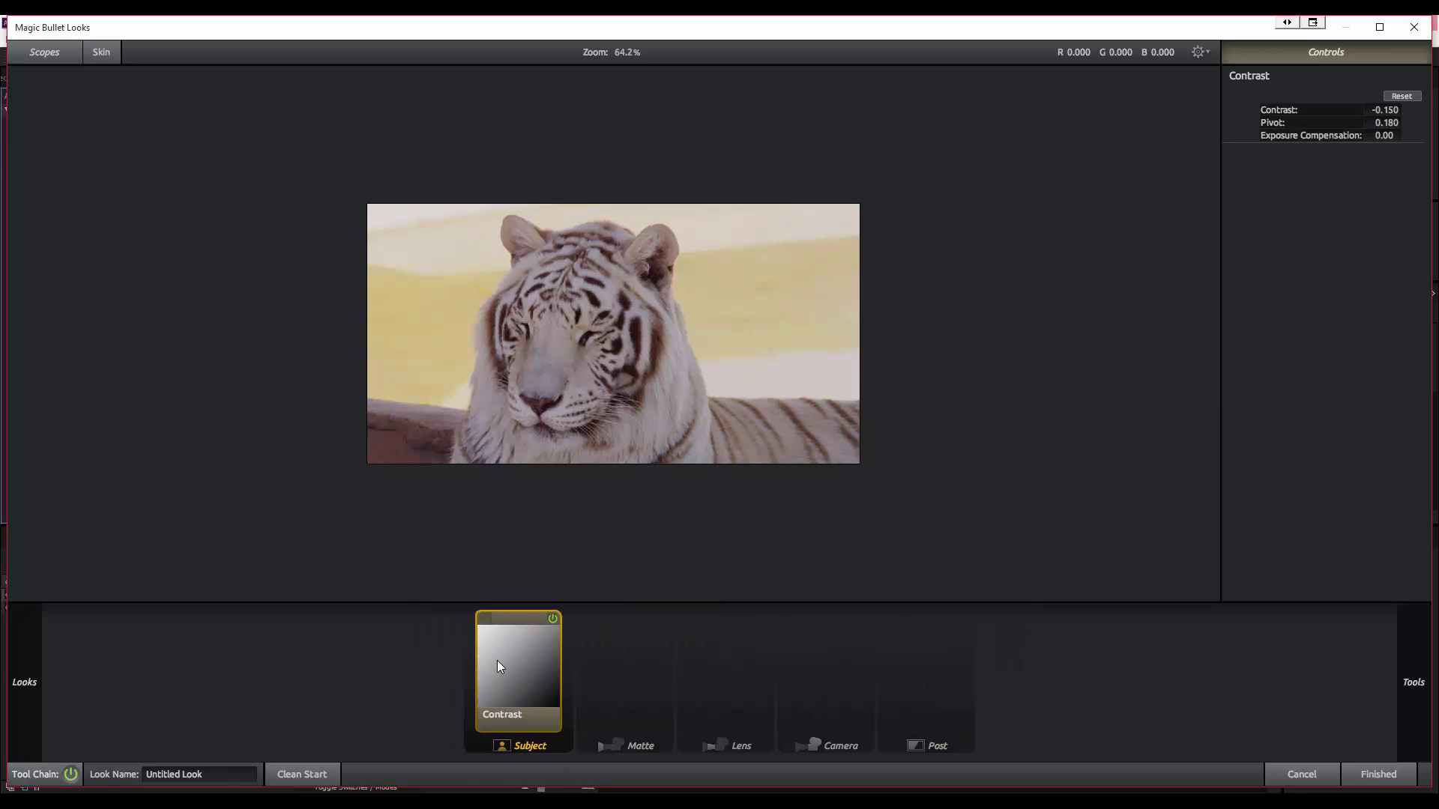
key("Delete")
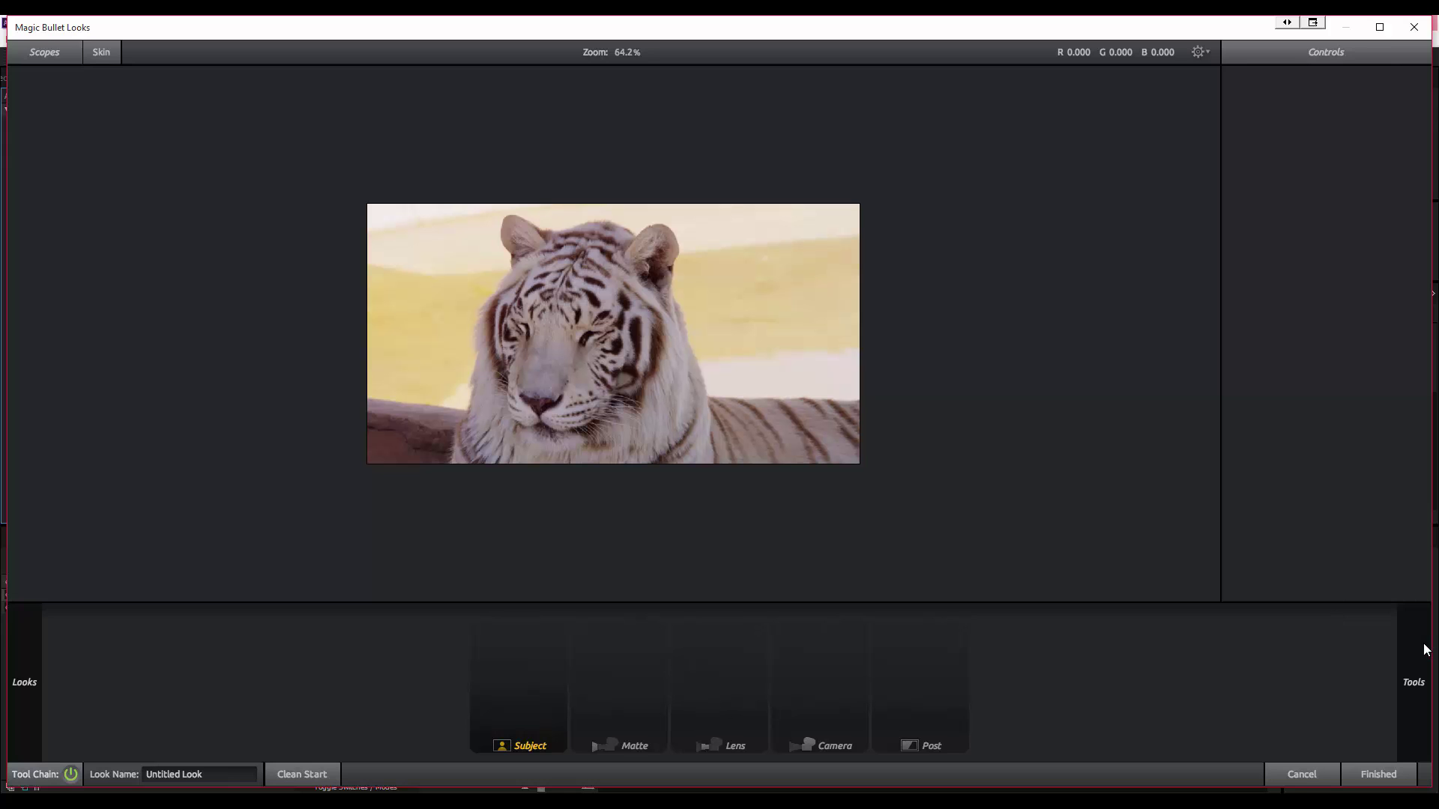
Step: Try adding a Fill Light tool to the Subject stage and delete it again
mouse_move(1422, 647)
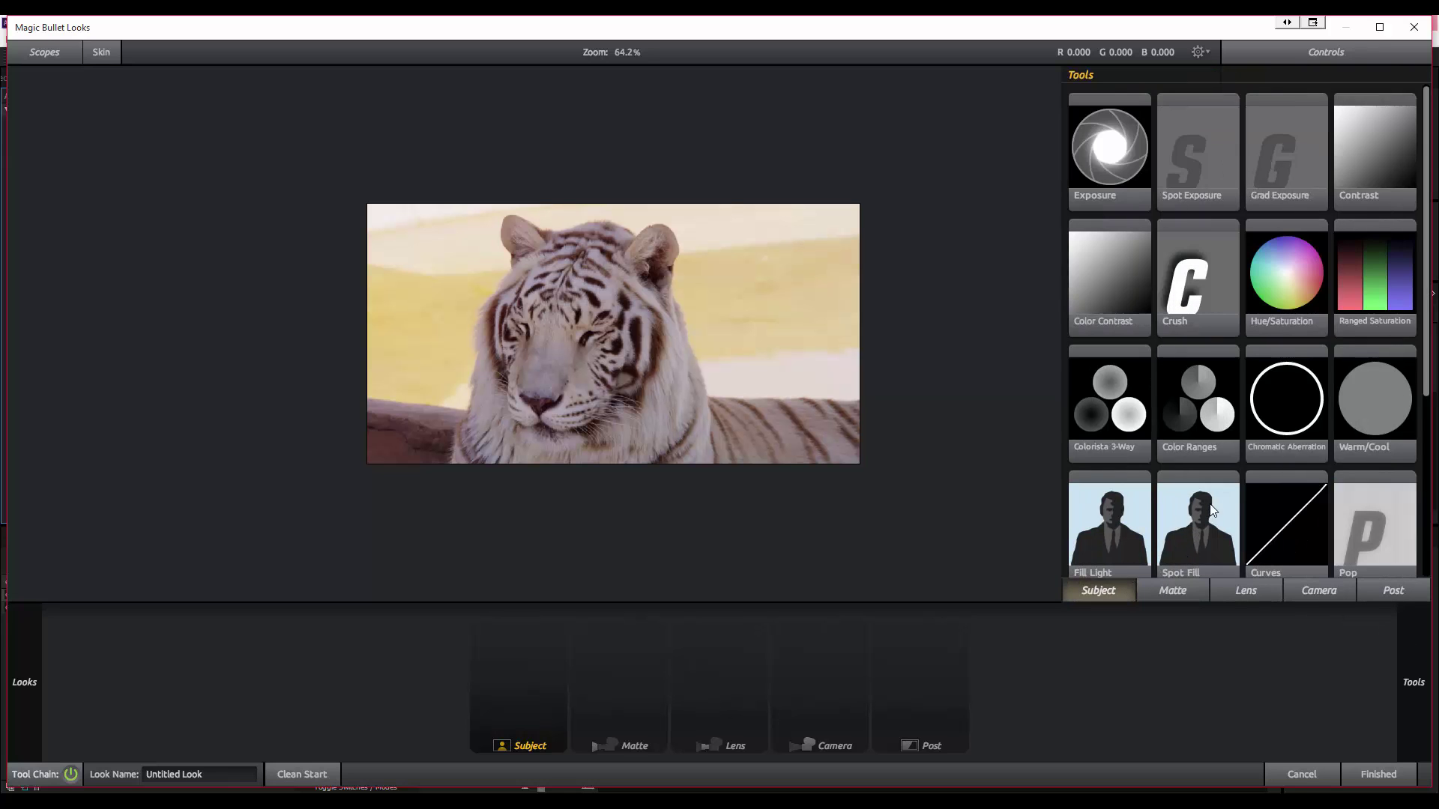
left_click_drag(1109, 525, 528, 681)
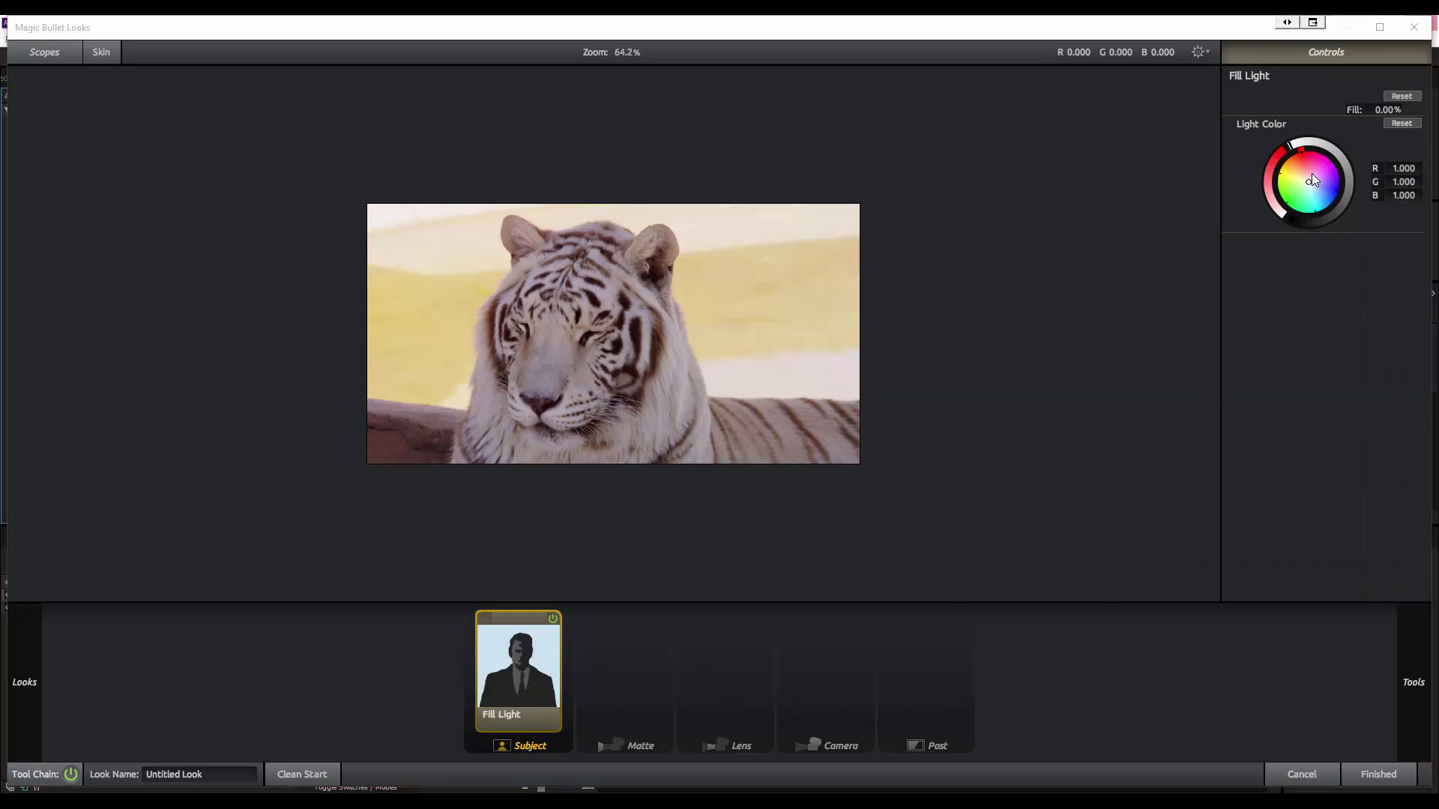
left_click(546, 620)
key("Delete")
Step: Add a Curves tool to the Subject stage and bend its RGB curve into a gentle S-curve, comparing with it off and on
mouse_move(1425, 651)
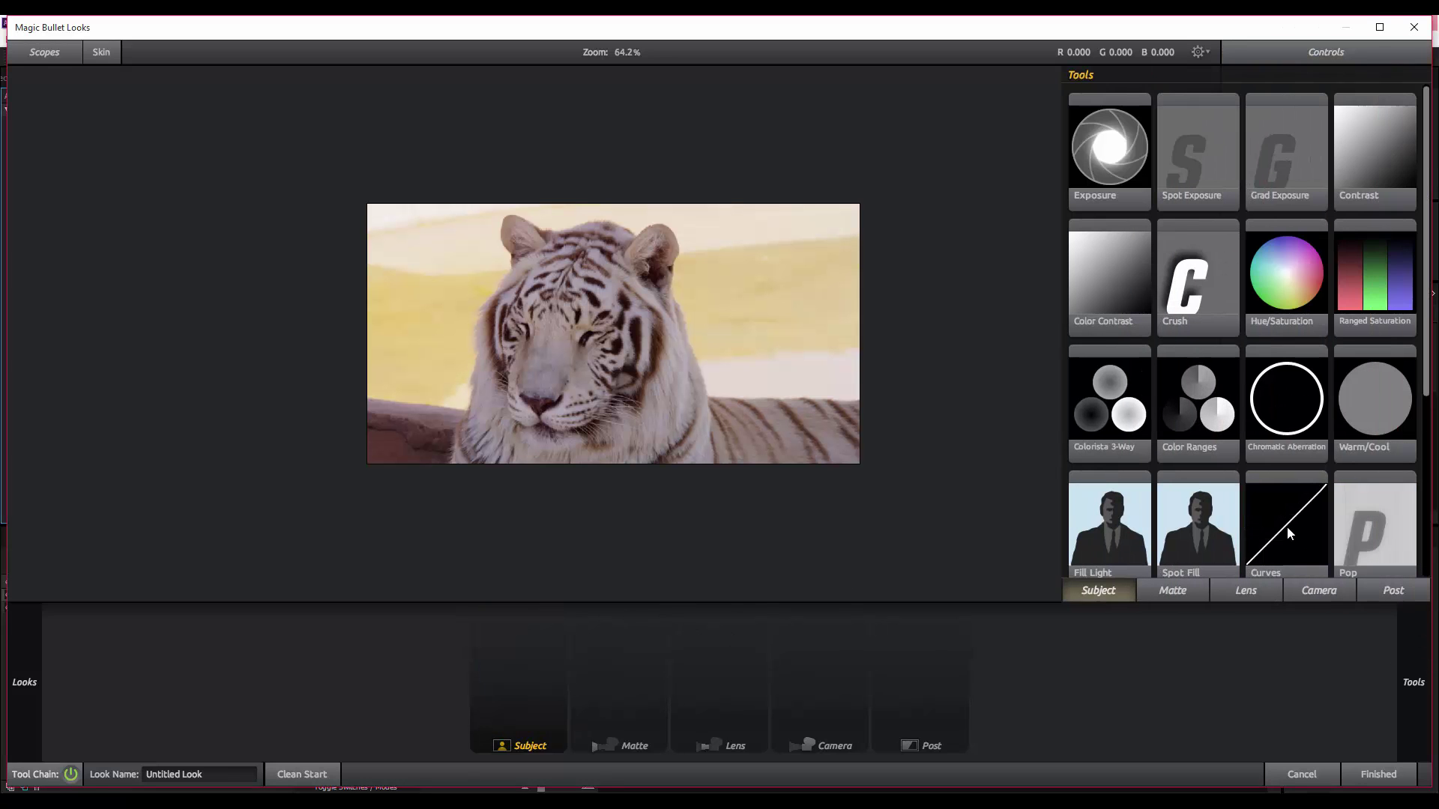
left_click_drag(1289, 534, 551, 688)
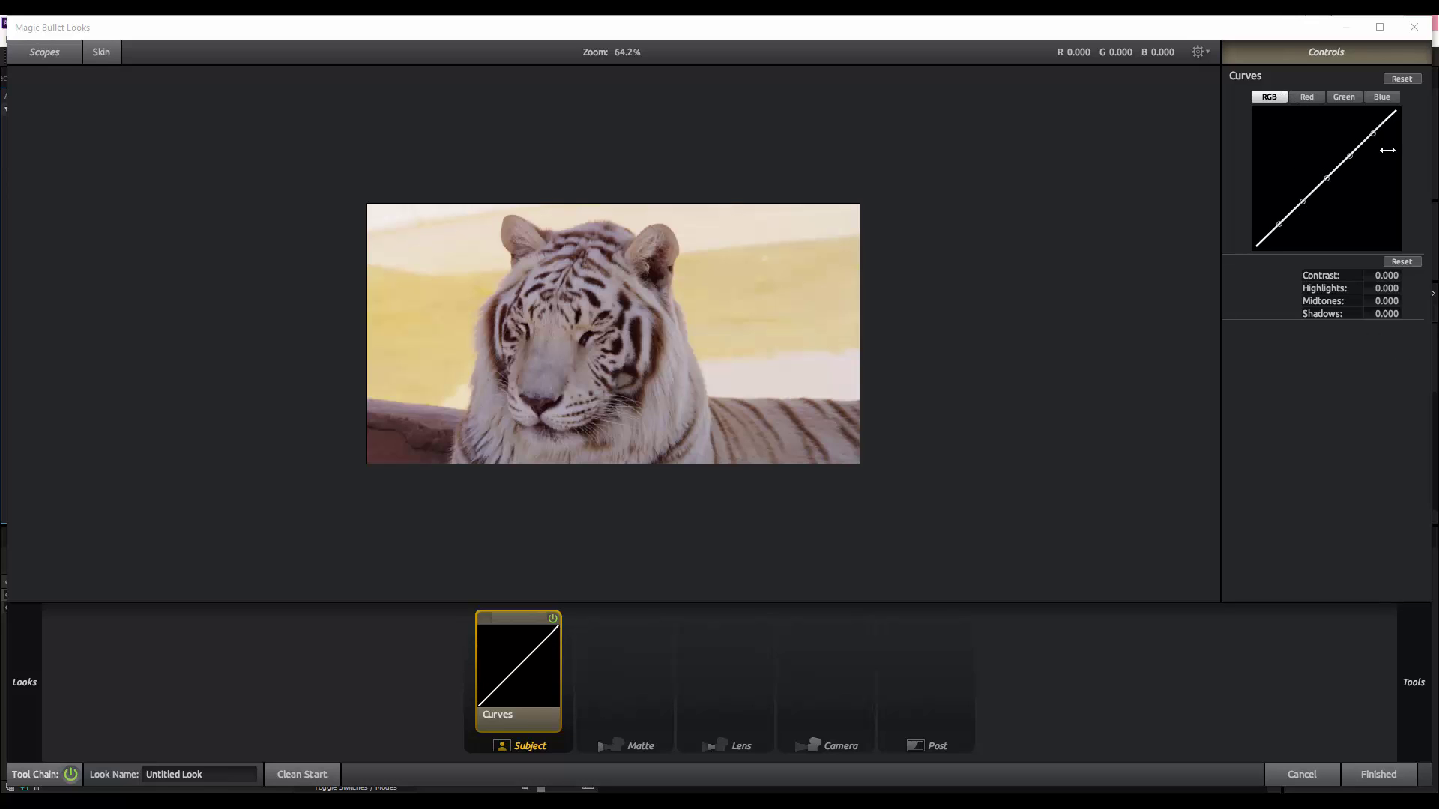
left_click(1306, 98)
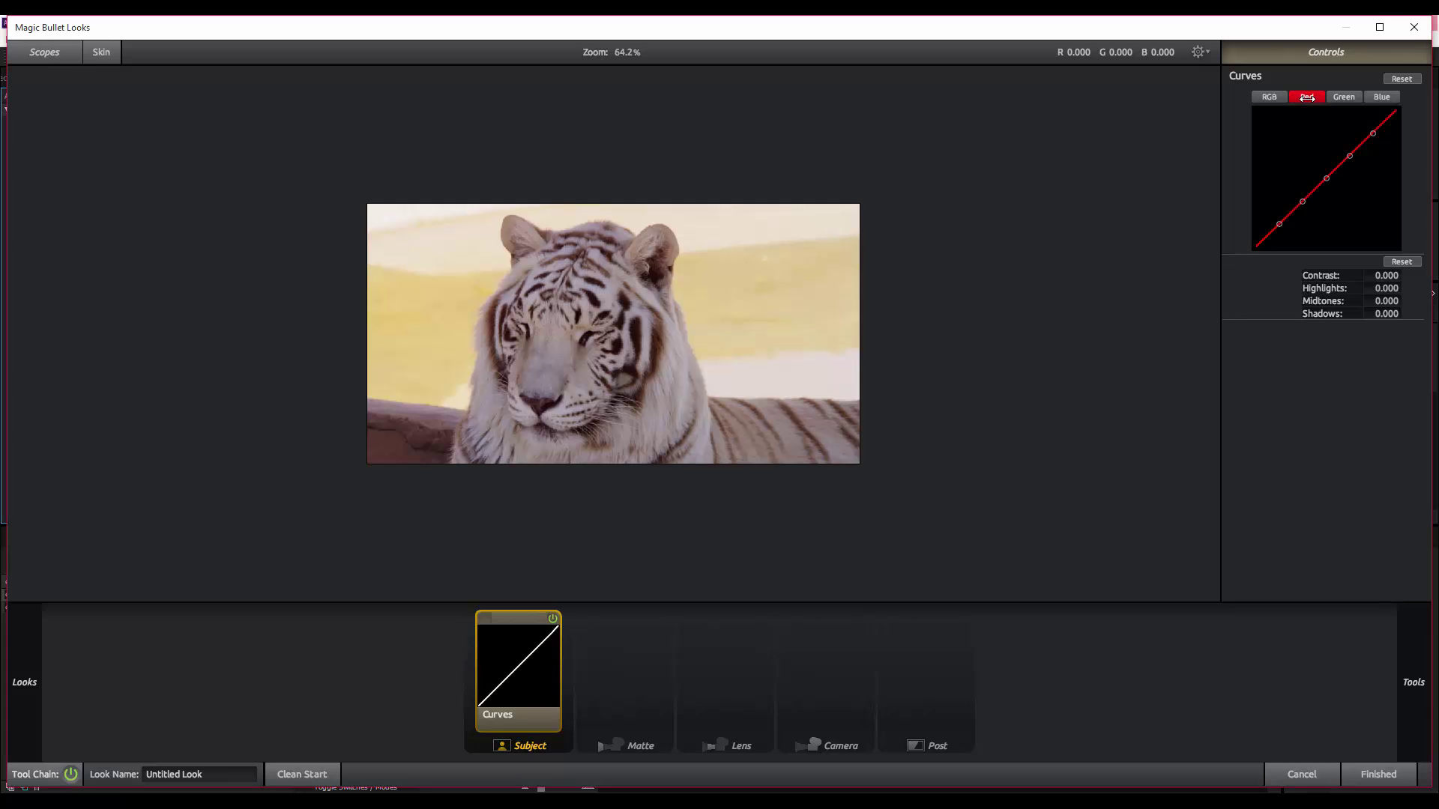
left_click(1333, 97)
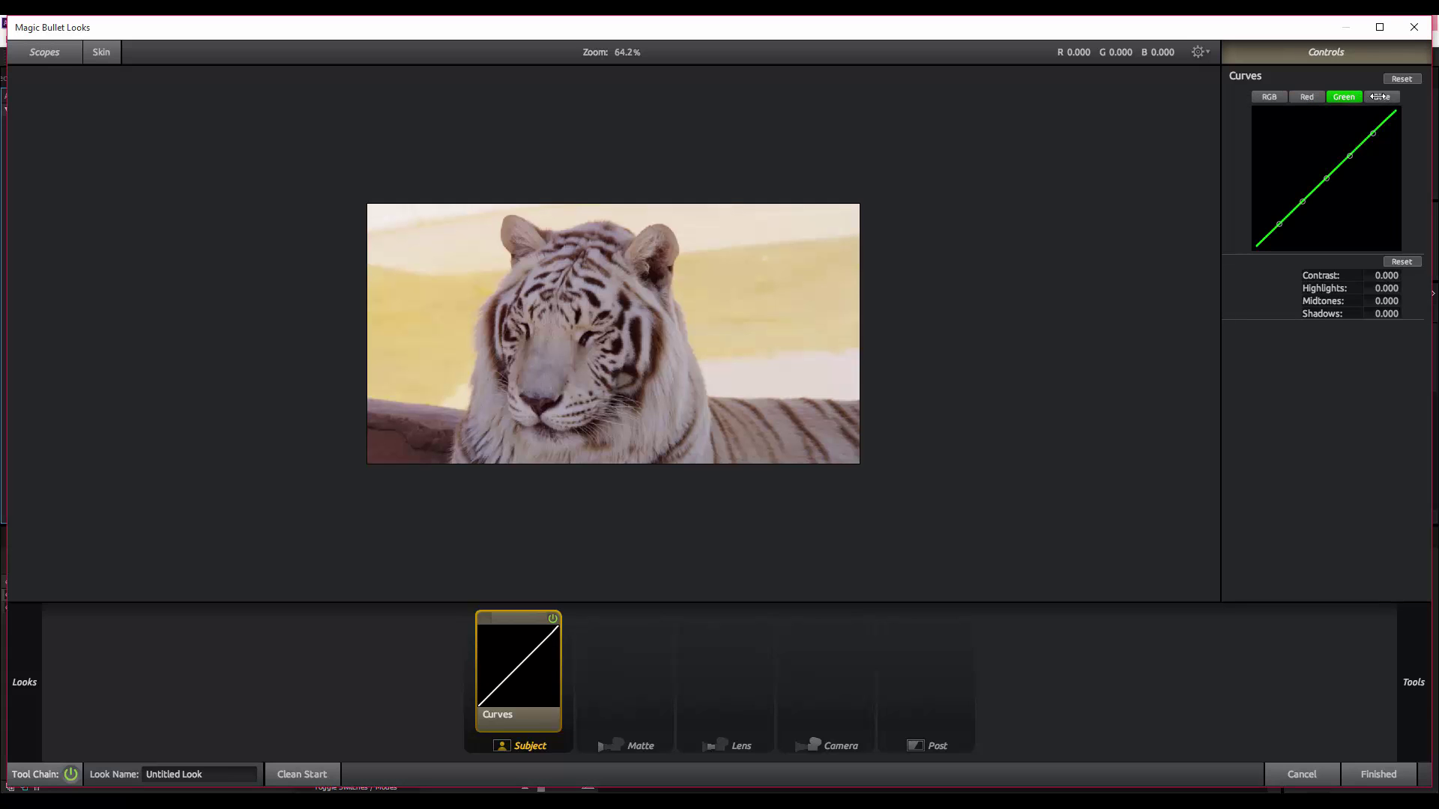
left_click(1378, 97)
left_click(1269, 97)
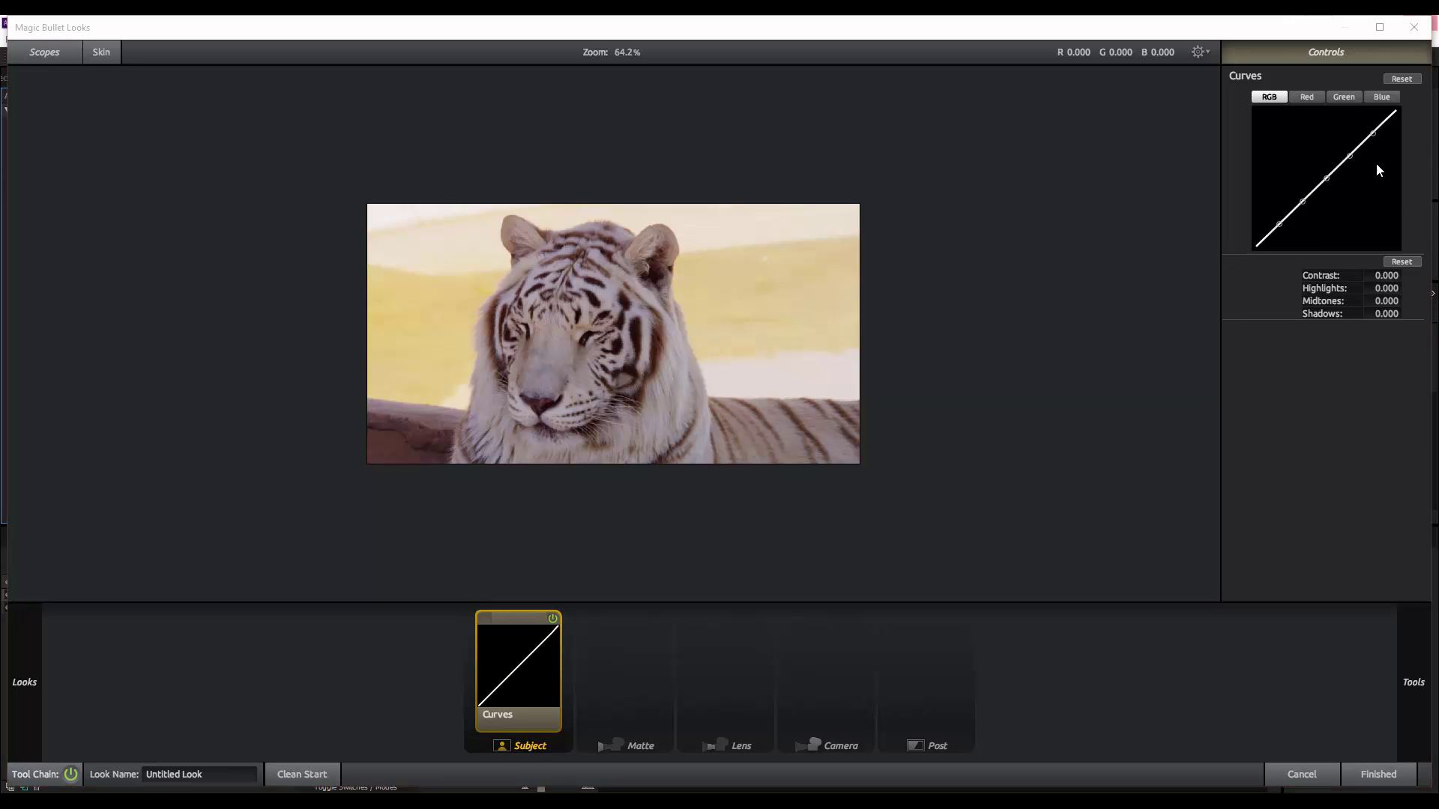
left_click_drag(1373, 138, 1280, 231)
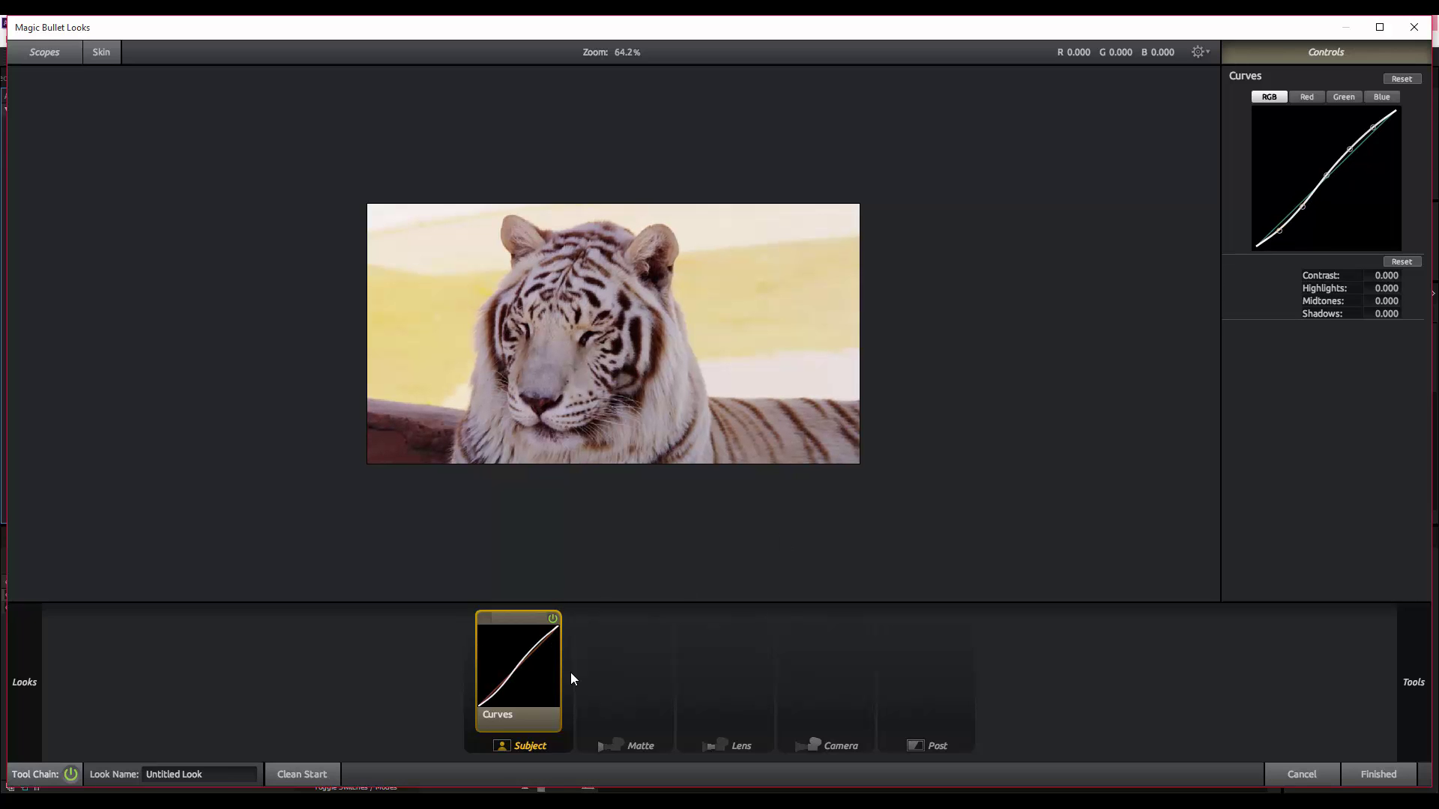
left_click(553, 620)
left_click(554, 620)
Step: Add a Pop tool to the Subject stage with Pop at +25% and compare the image with it off and on
mouse_move(1403, 647)
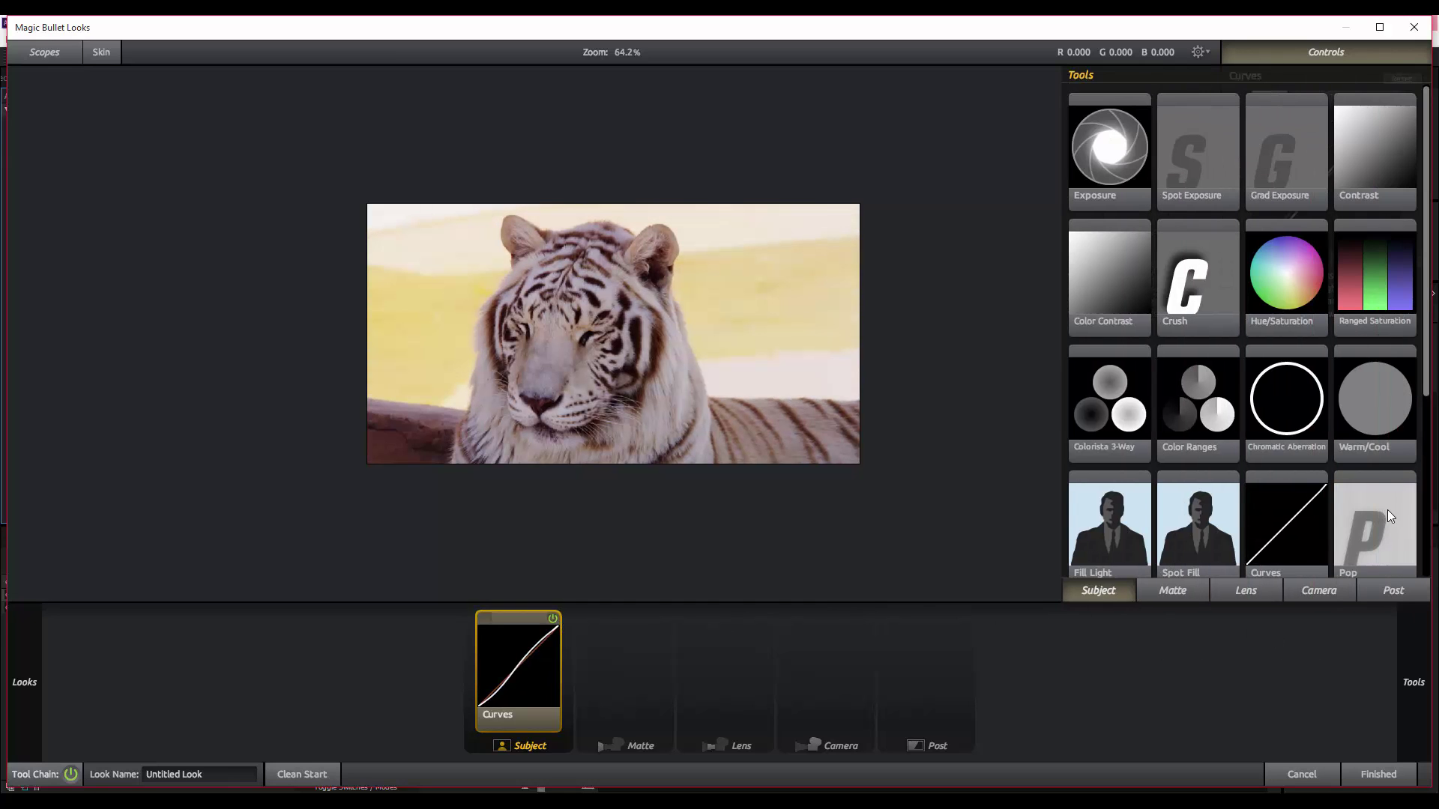
left_click_drag(1387, 510, 608, 660)
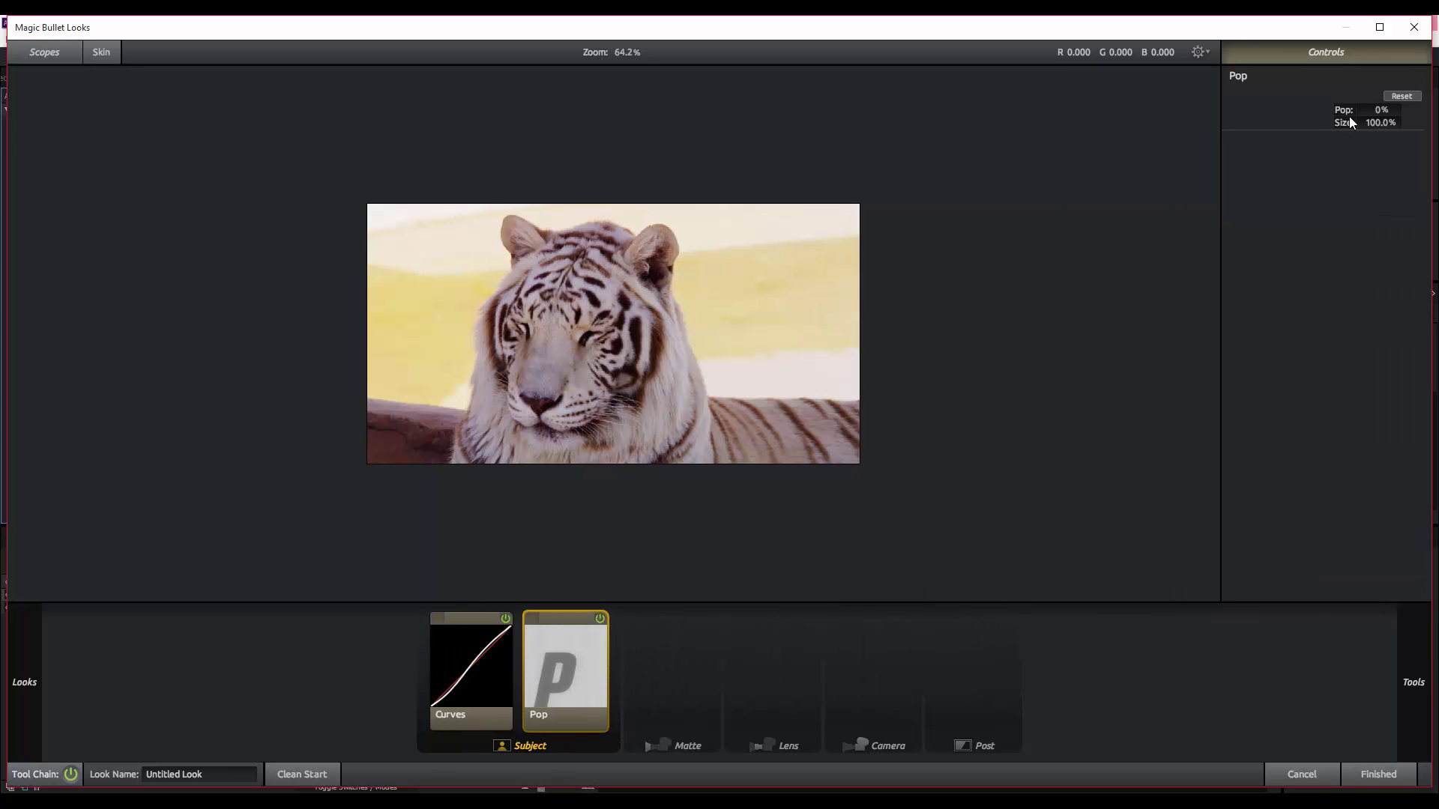
left_click_drag(1379, 109, 1346, 135)
left_click(600, 619)
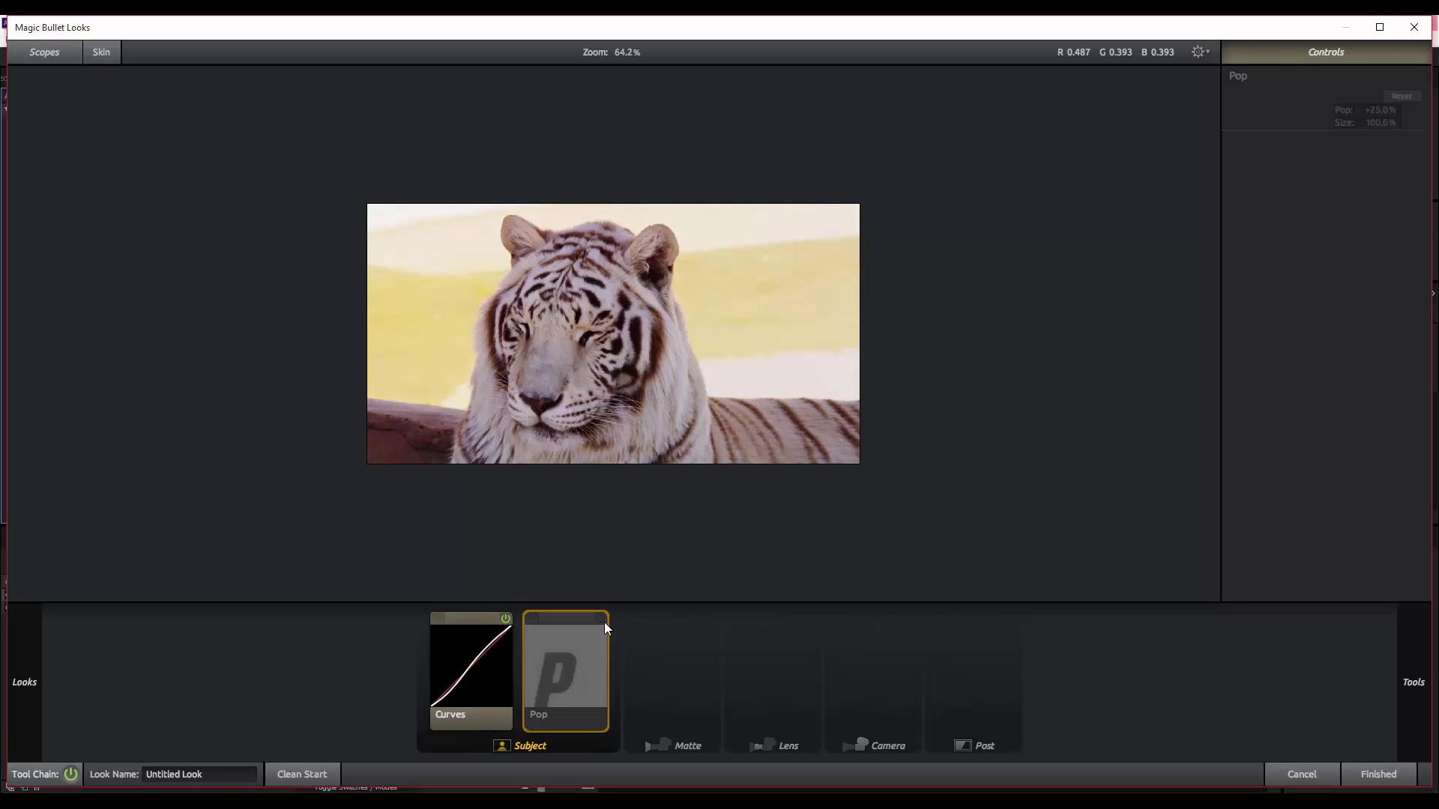
left_click(600, 619)
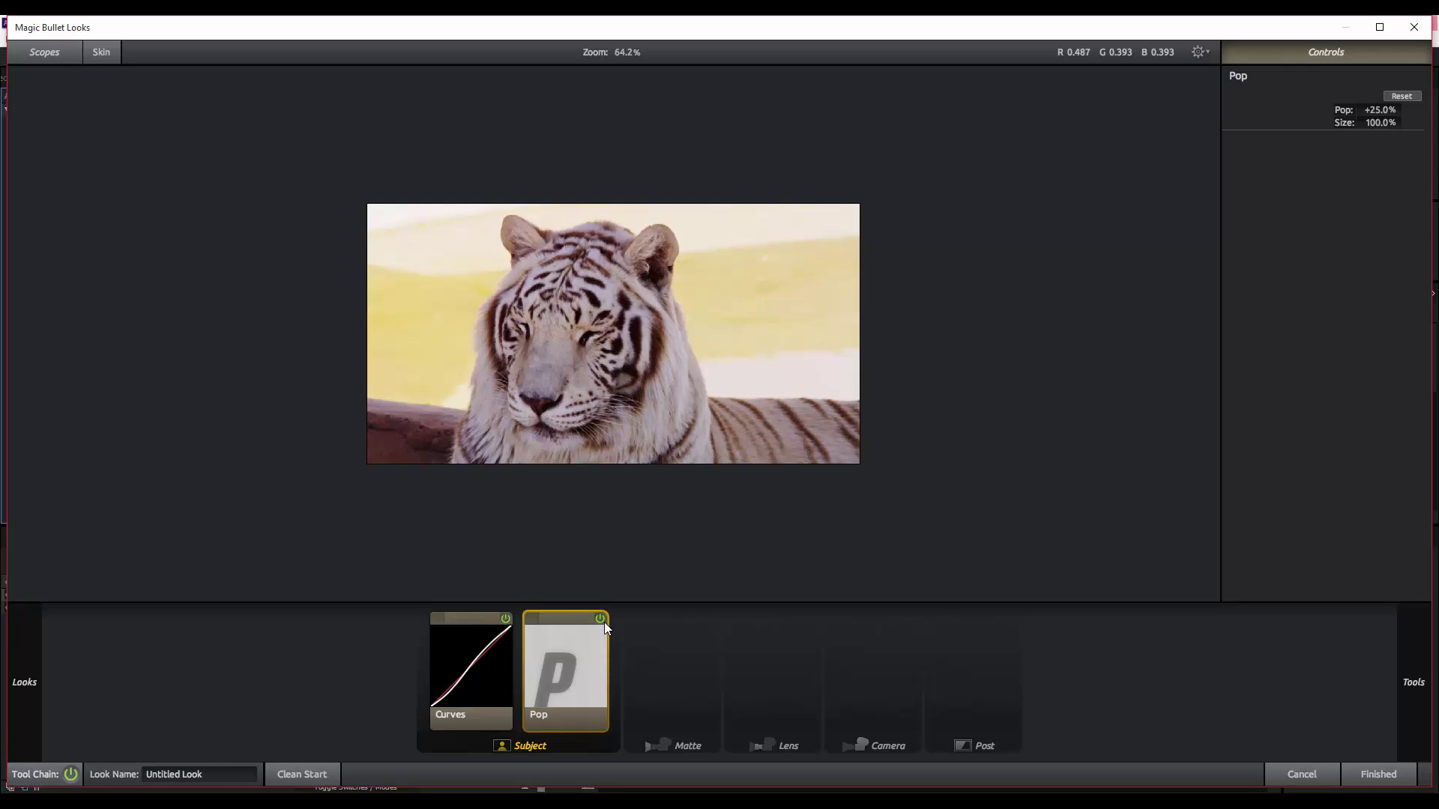
Step: Add an Exposure tool to the Matte stage and raise it by +0.20 stops
left_click(661, 708)
mouse_move(1417, 640)
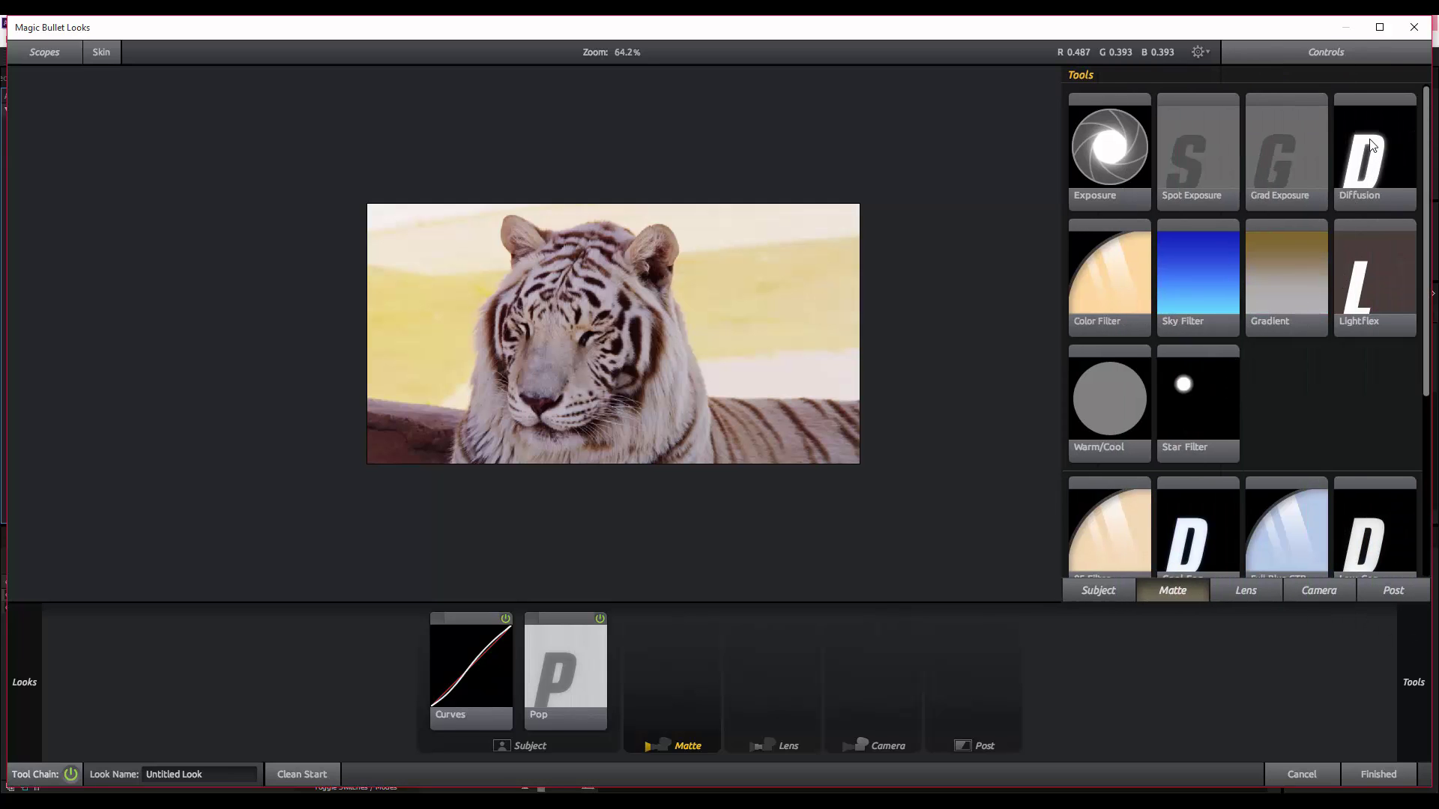
left_click_drag(1095, 183, 685, 682)
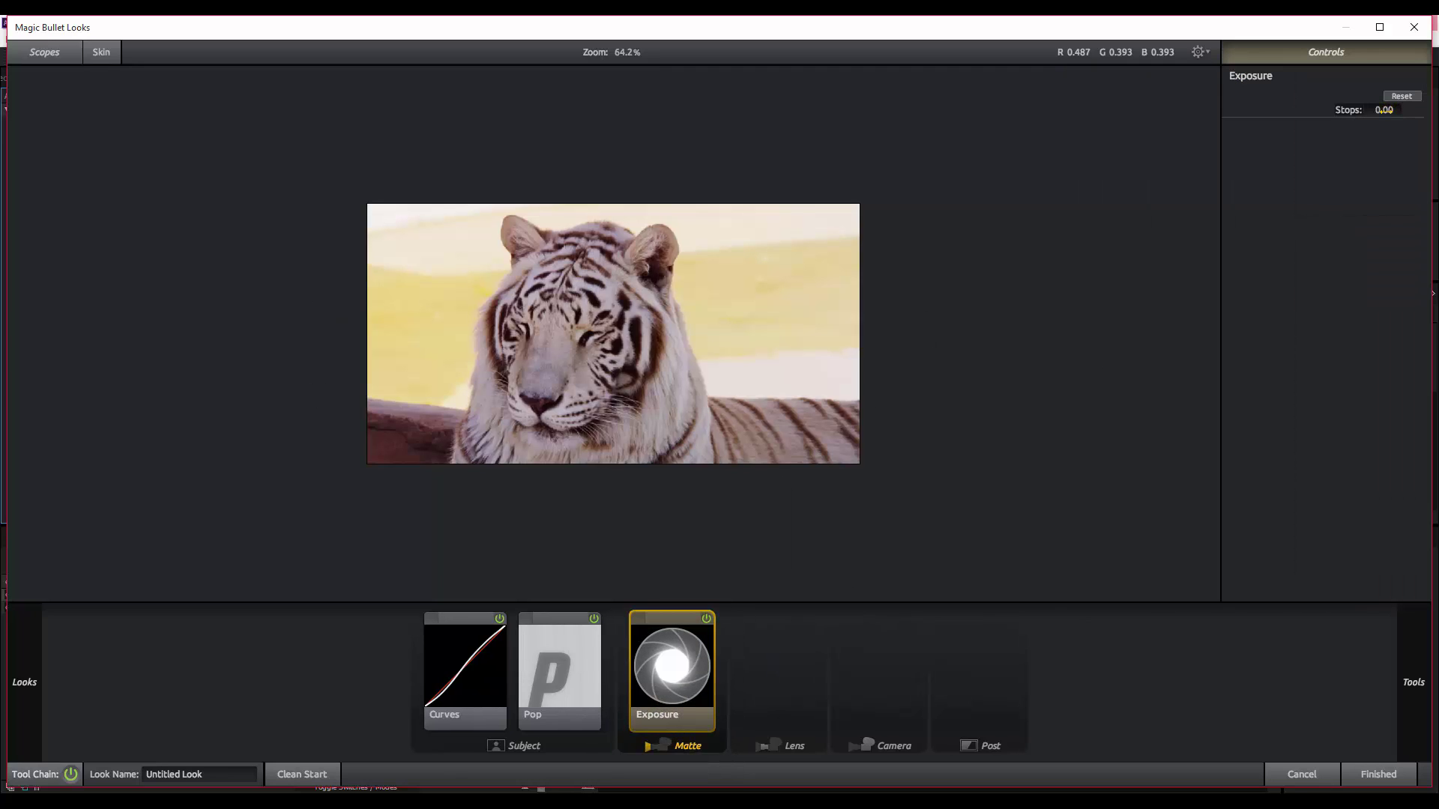
left_click_drag(1384, 111, 1399, 110)
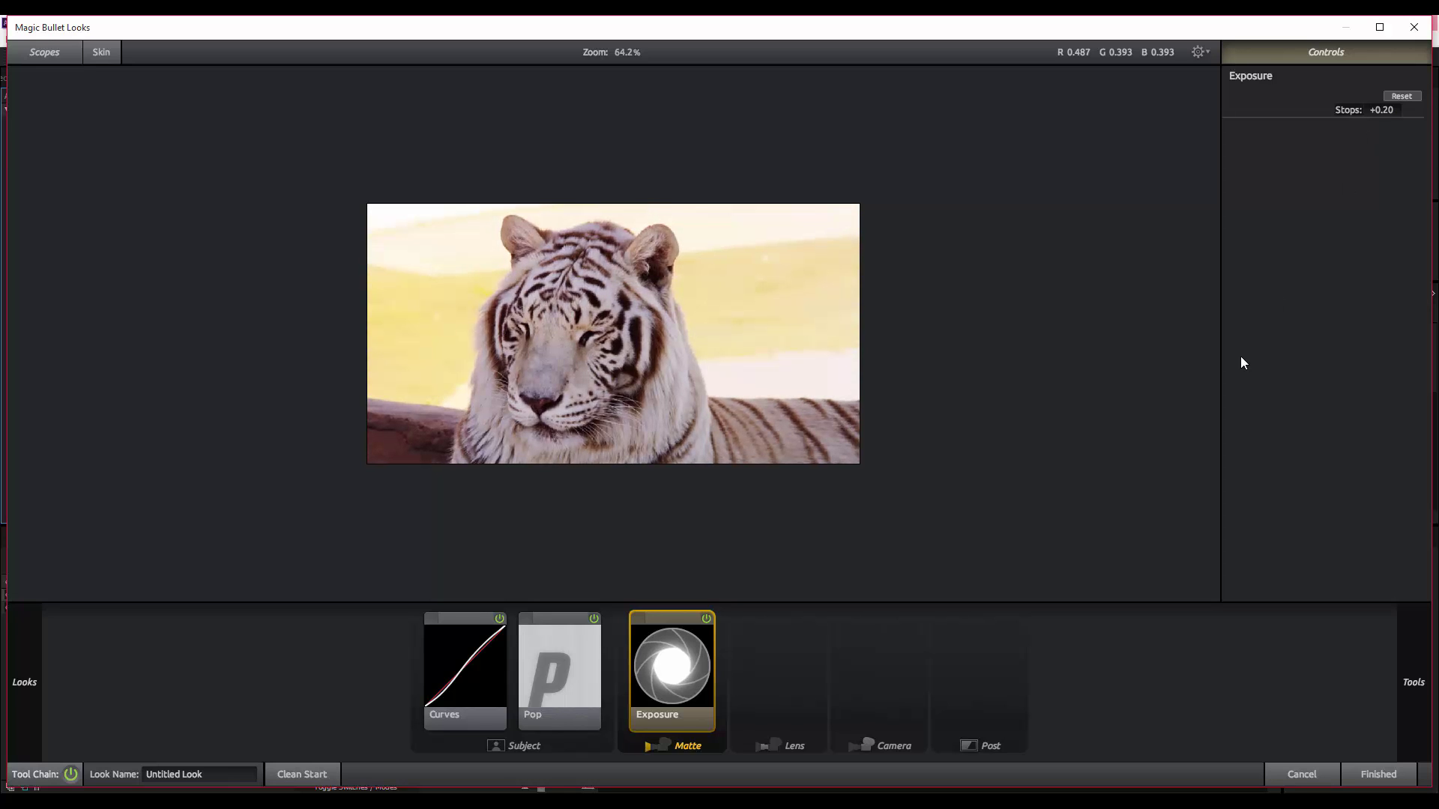
Step: Add a Lightflex tool to the Matte stage with an orange color (R 0.999, G 0.776, B 0.415) and Boost -13.20
mouse_move(1404, 649)
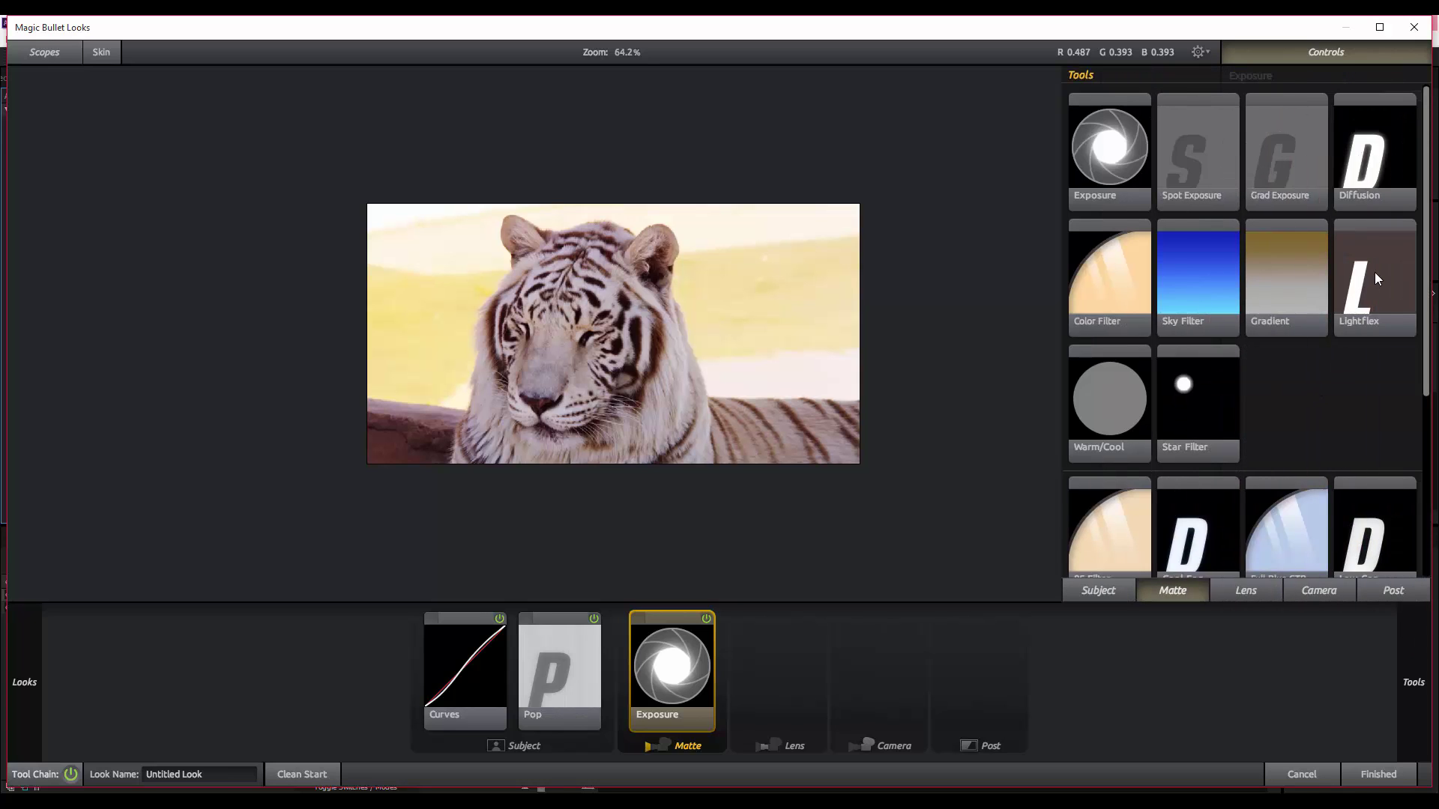
left_click_drag(1376, 276, 731, 659)
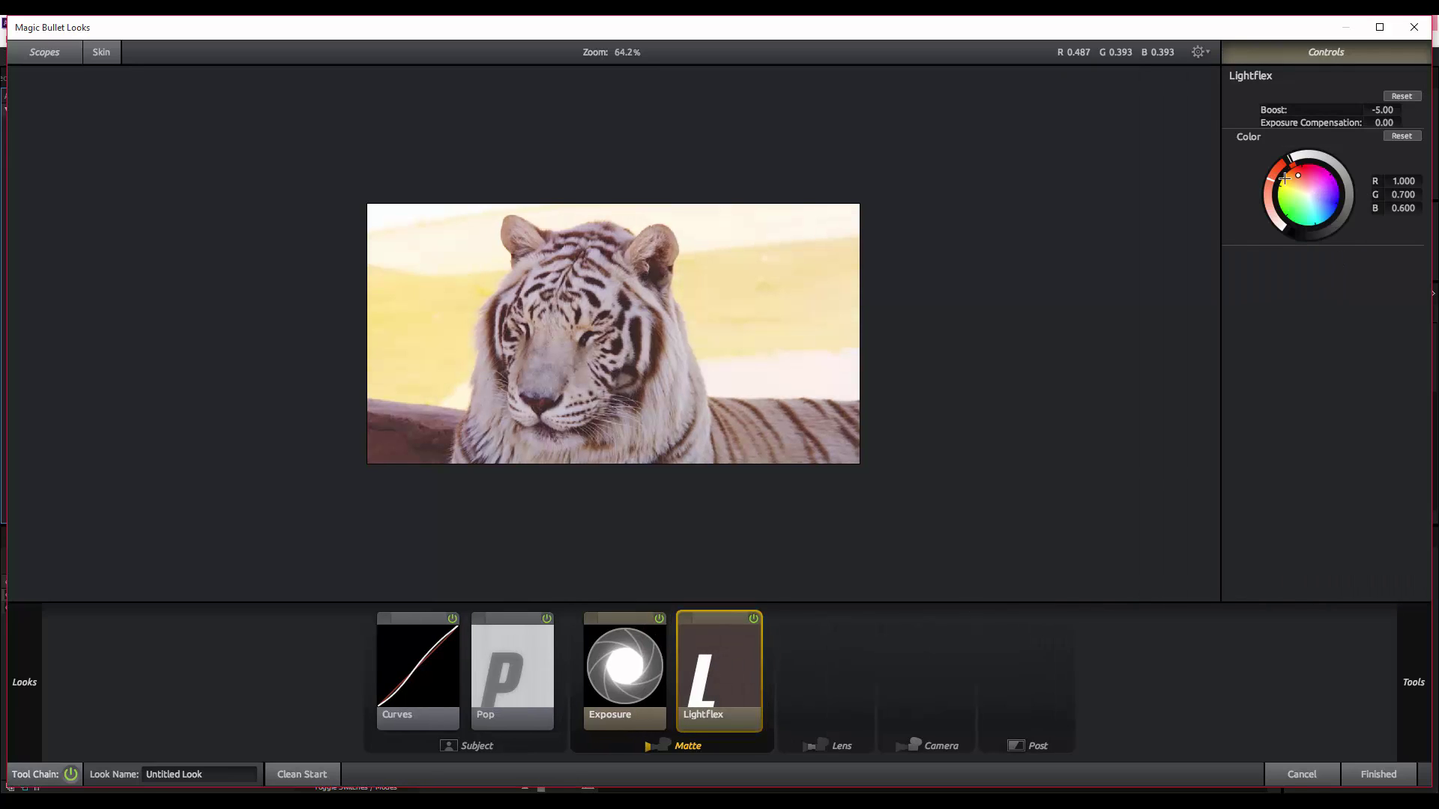
left_click_drag(1298, 176, 1274, 166)
left_click_drag(1391, 111, 1343, 112)
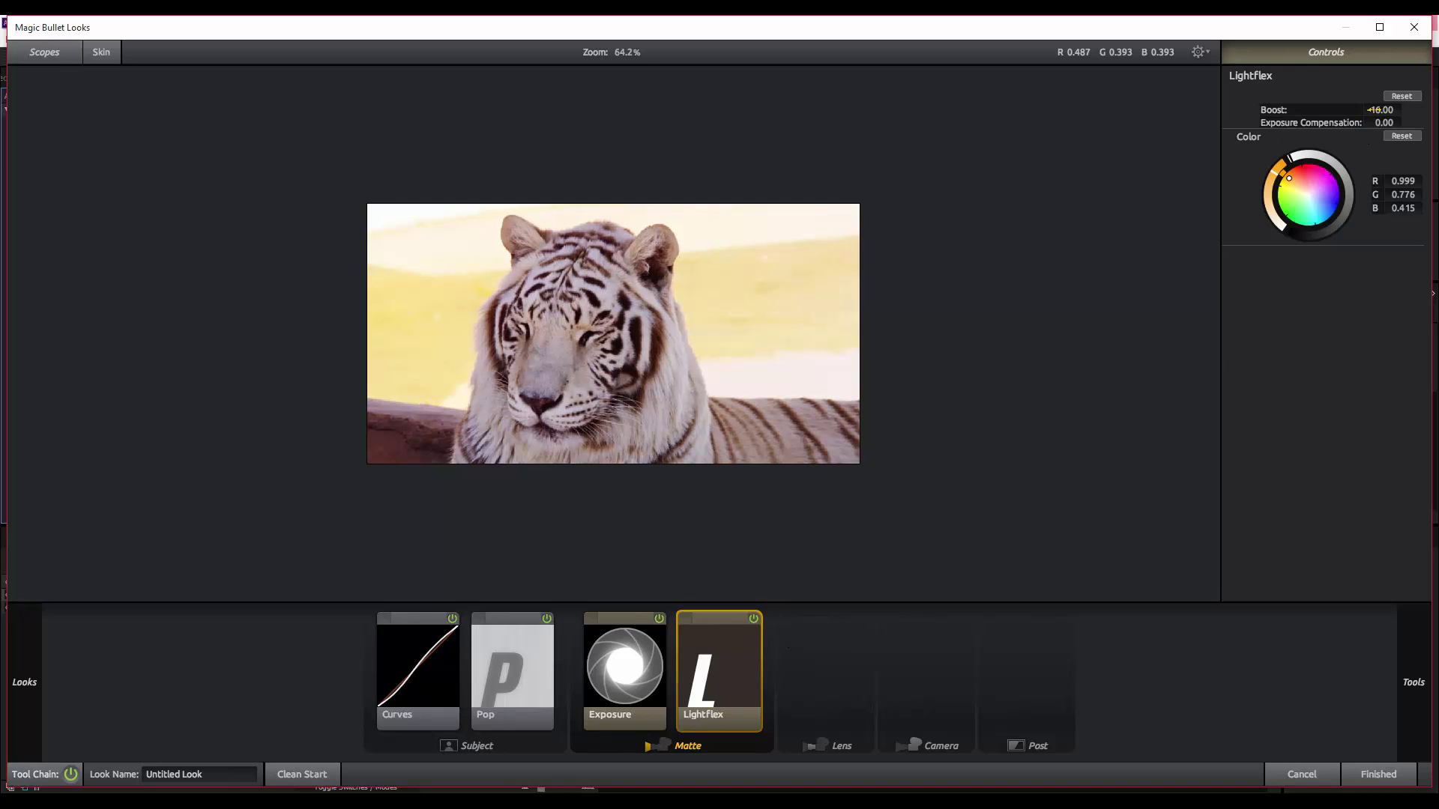
mouse_move(1374, 110)
left_mouse_down()
mouse_move(1412, 110)
mouse_move(1386, 110)
left_mouse_up()
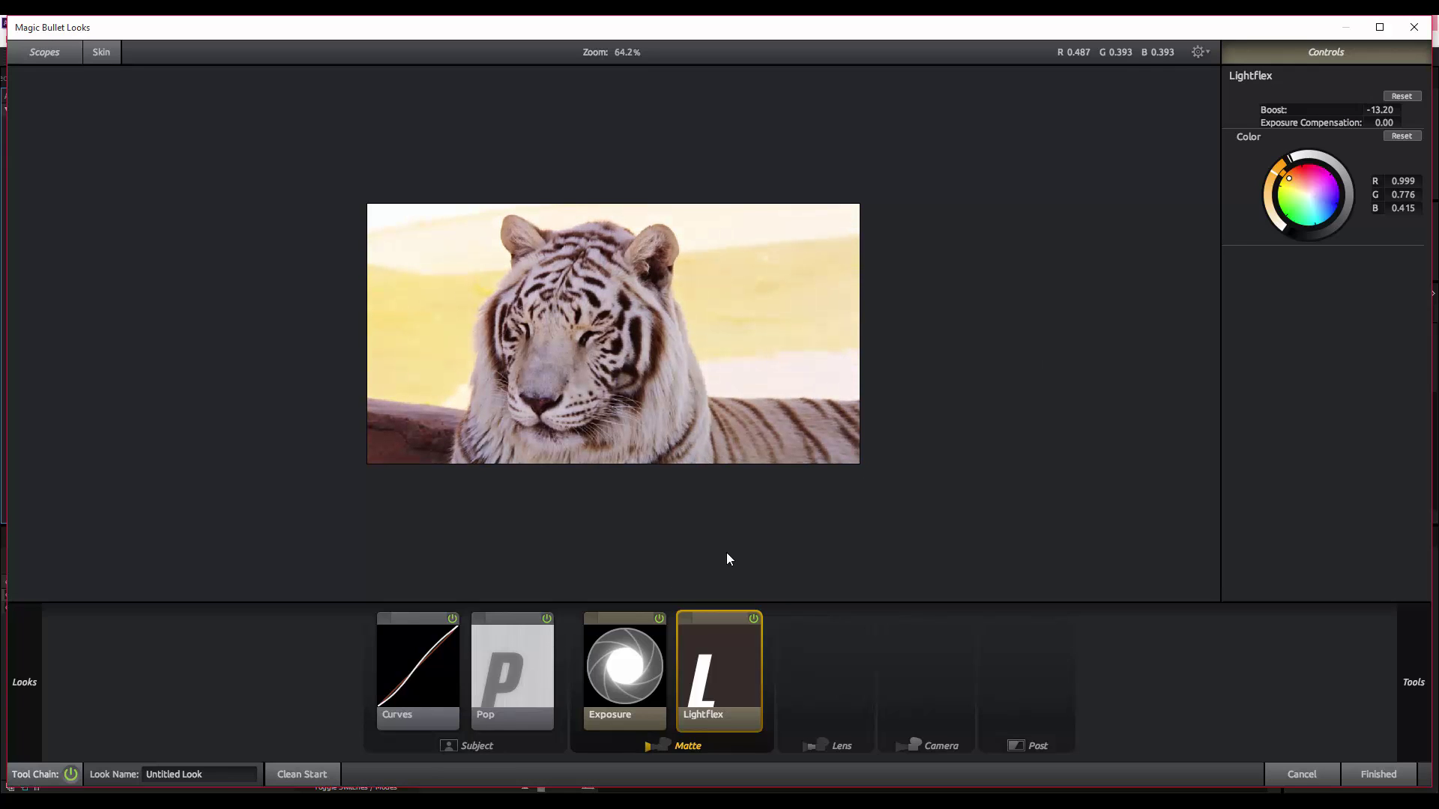
Step: Add a Vignette tool to the Lens stage and set its strength to 19%
left_click(796, 670)
mouse_move(1419, 678)
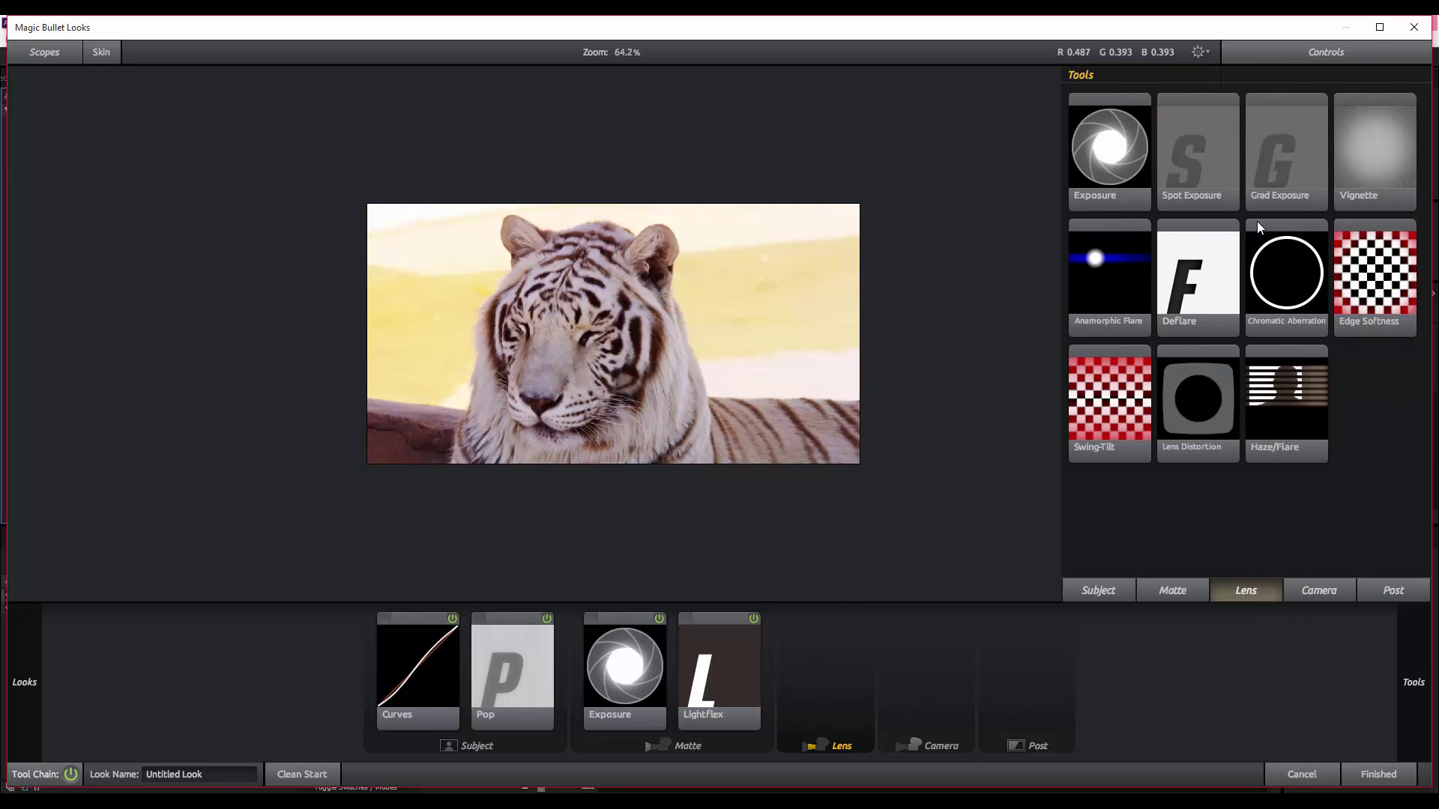
left_click_drag(1382, 160, 824, 659)
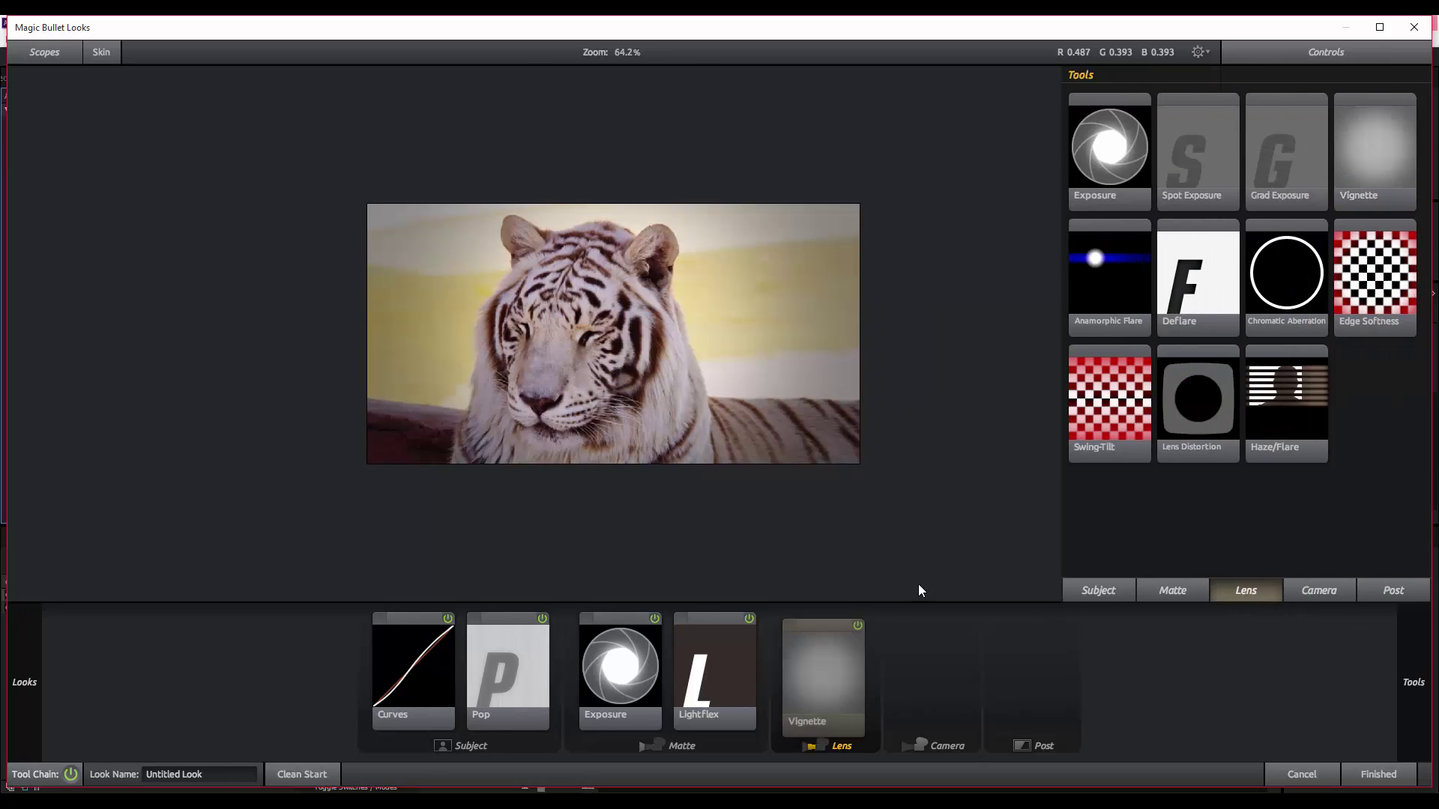
scroll(929, 417, "down", 2)
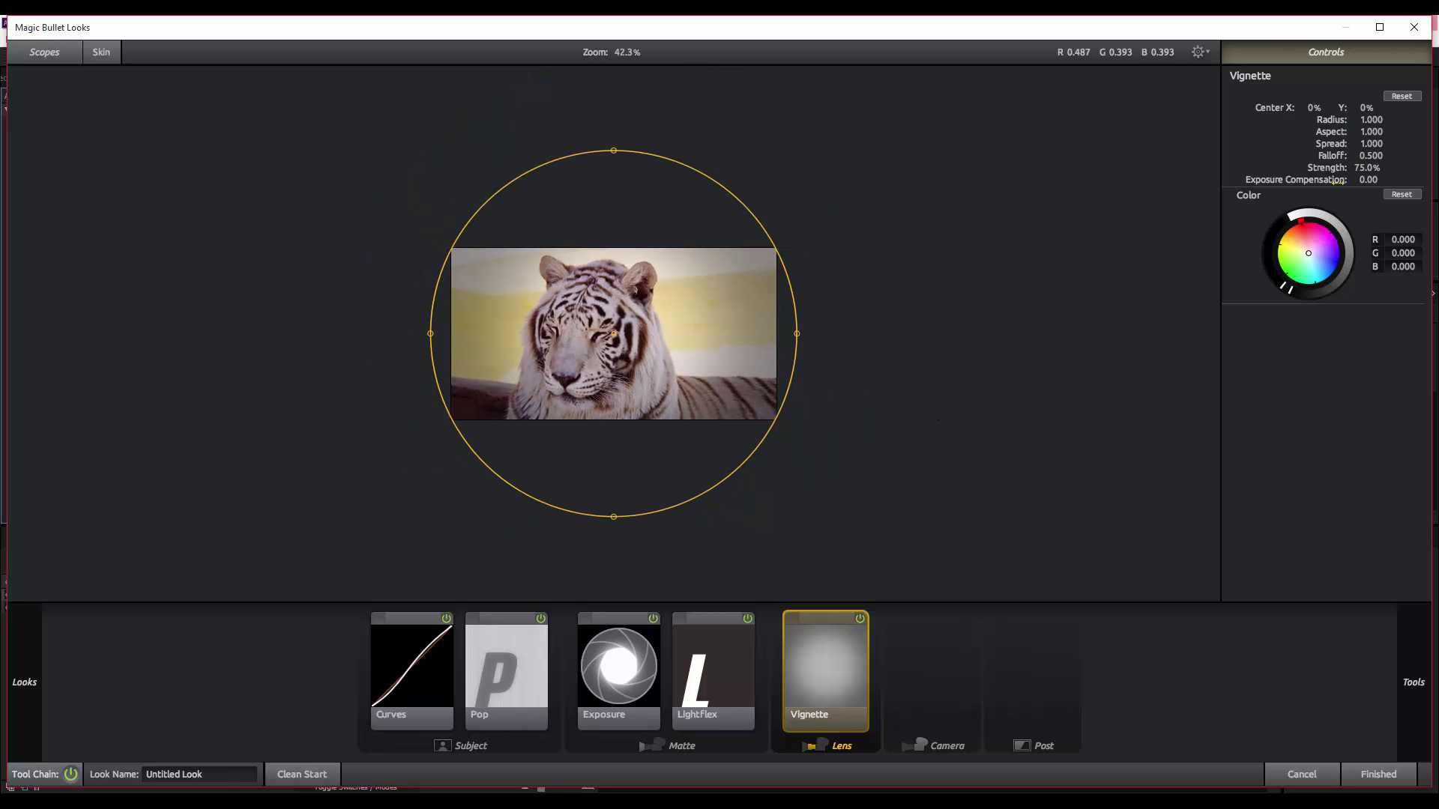
scroll(1190, 208, "up", 3)
left_click_drag(1369, 162, 1326, 162)
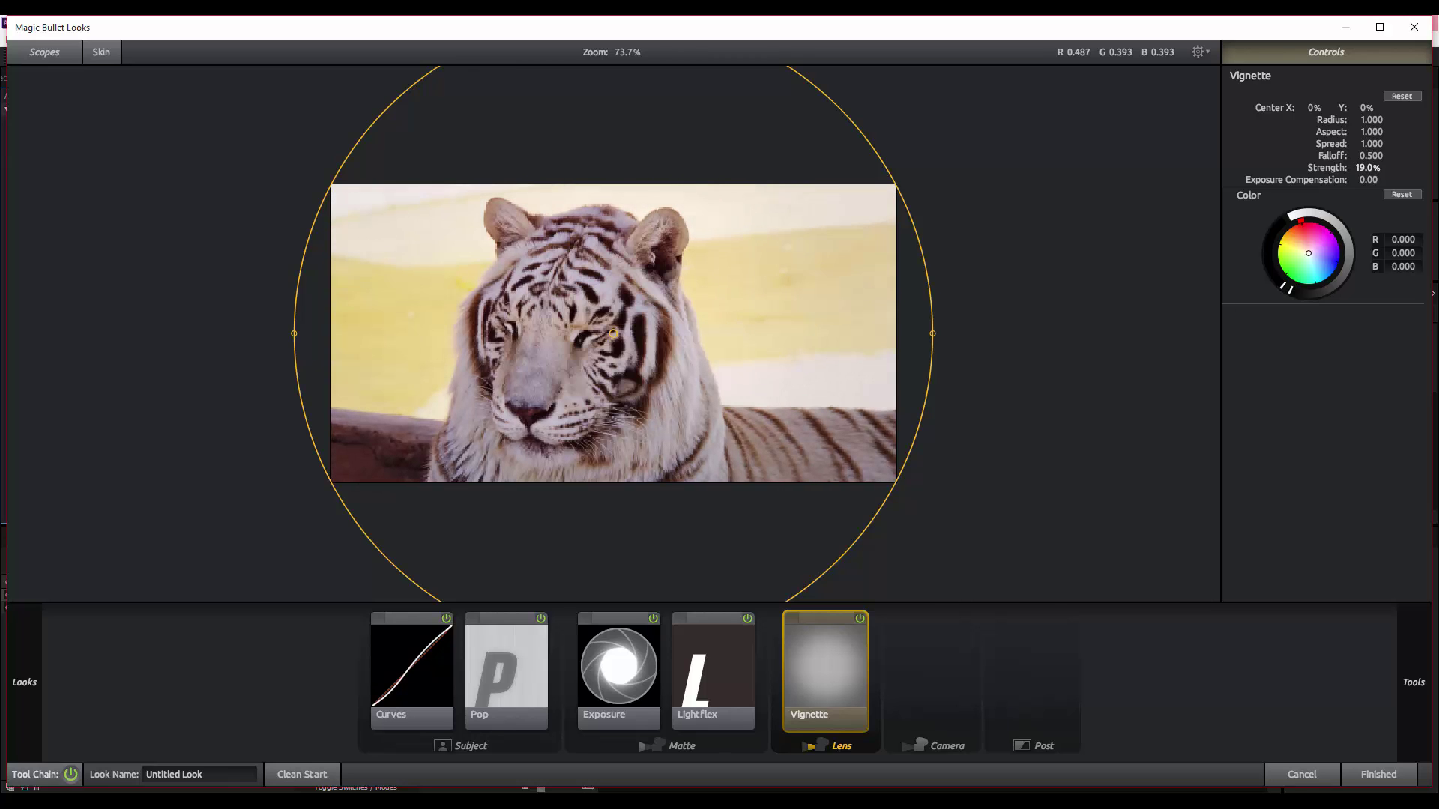
Step: Try a Warm/Cool tool on the Camera stage with a warm orange shift and Exposure Compensation -0.30, and delete it
left_click(910, 694)
left_click(853, 685)
mouse_move(1423, 622)
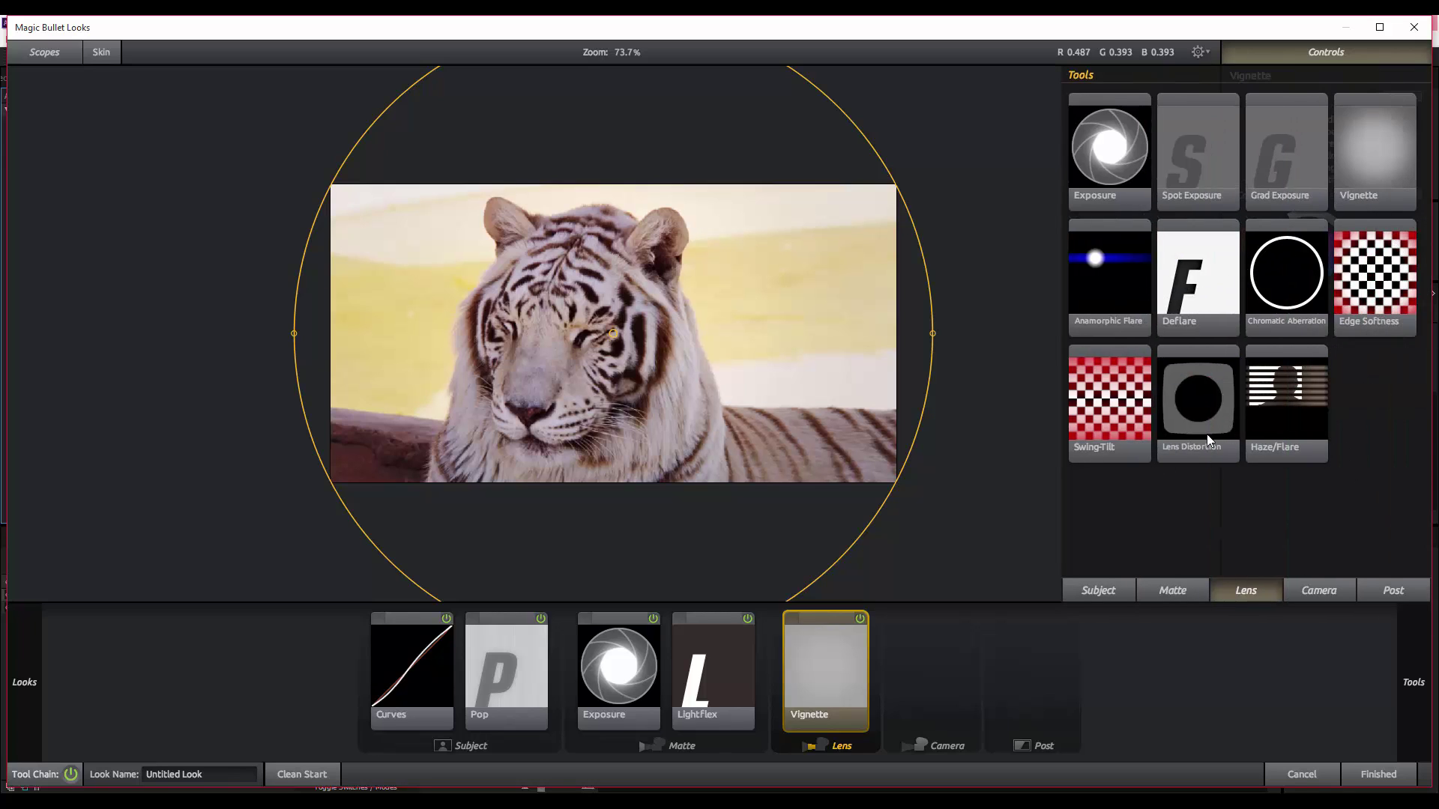
left_click(1320, 591)
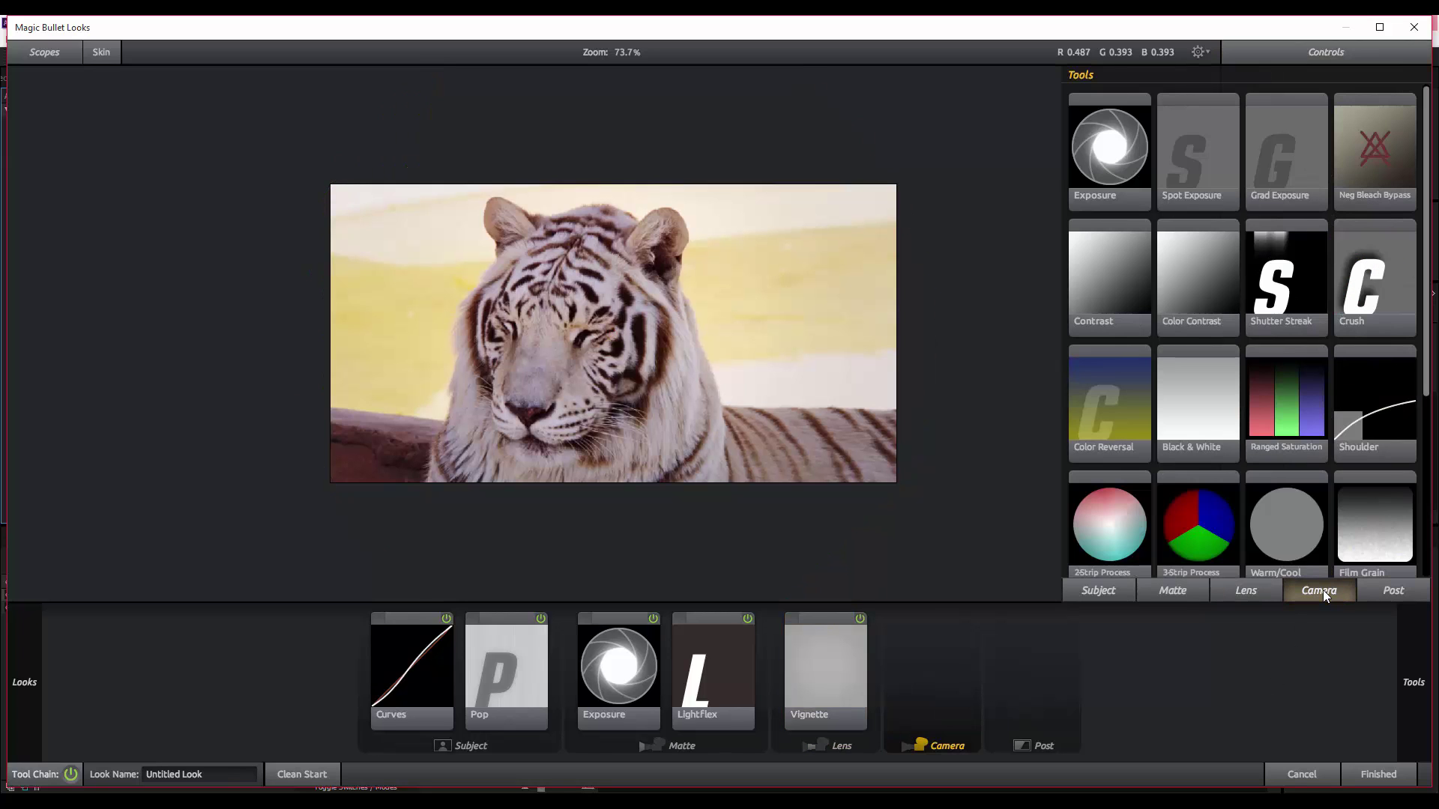
scroll(1233, 475, "down", 3)
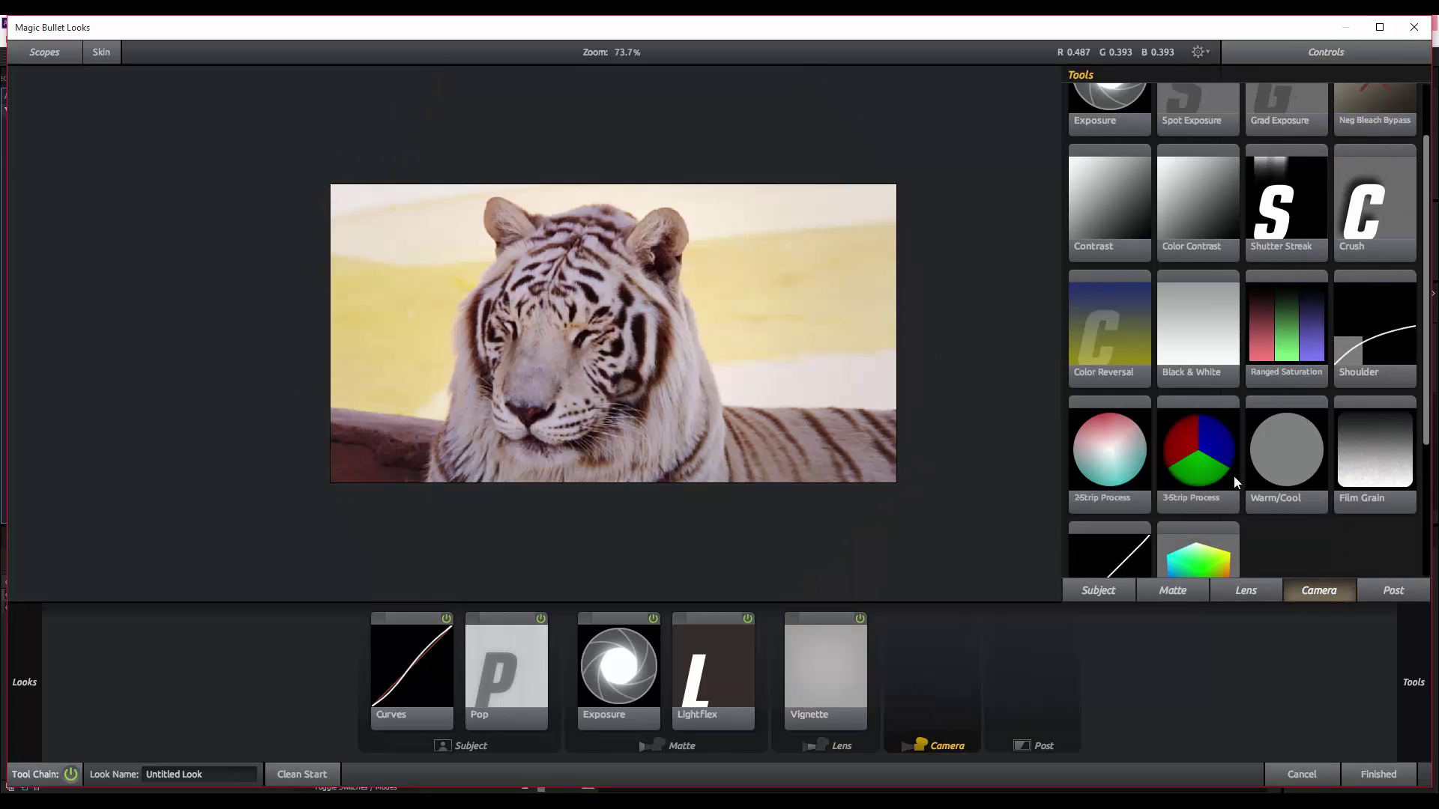
left_click_drag(1306, 324, 937, 670)
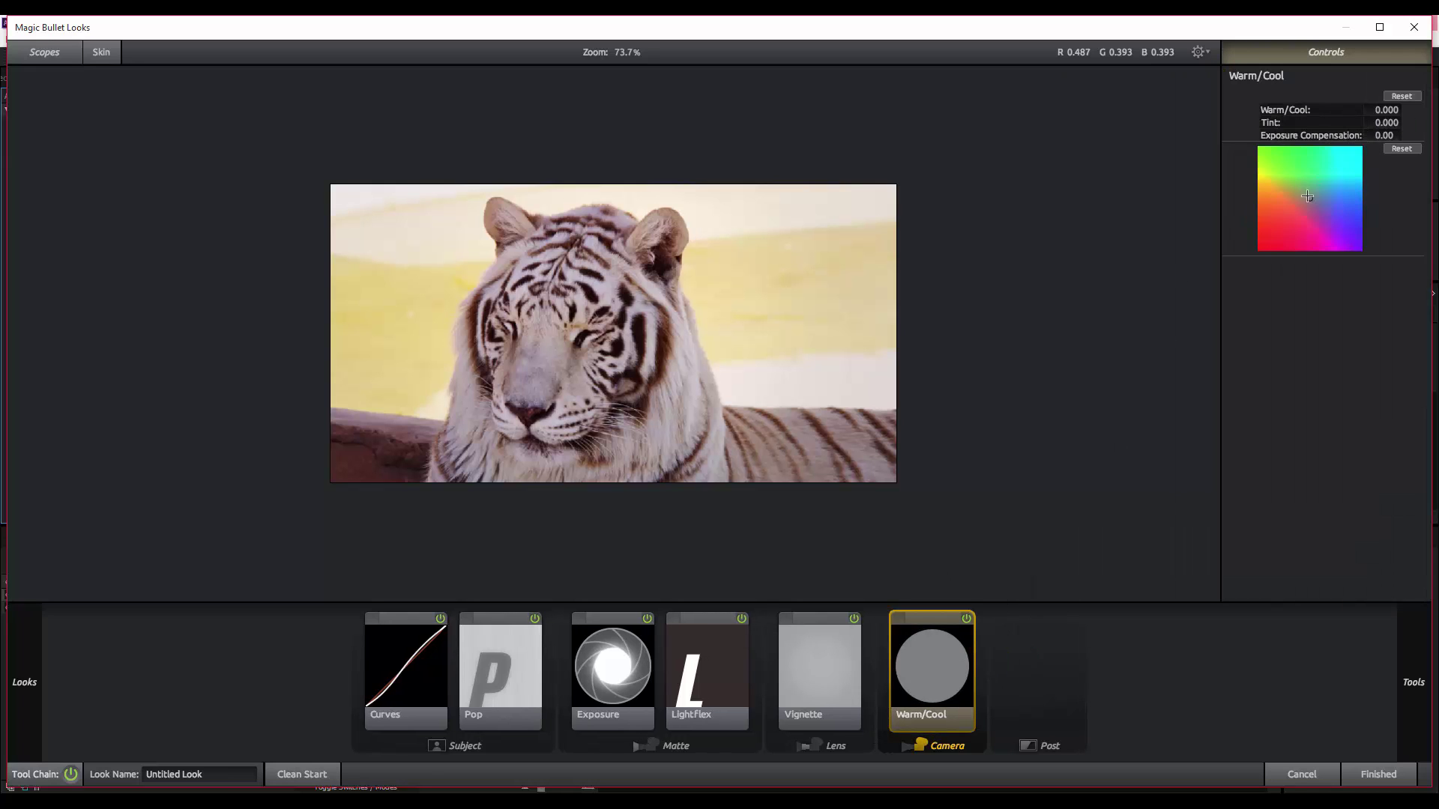
mouse_move(1309, 198)
left_mouse_down()
mouse_move(1269, 184)
mouse_move(1267, 197)
left_mouse_up()
mouse_move(1383, 123)
left_mouse_down()
mouse_move(1320, 136)
mouse_move(1372, 135)
left_mouse_up()
mouse_move(1383, 111)
left_mouse_down()
mouse_move(1353, 110)
mouse_move(1423, 111)
left_mouse_up()
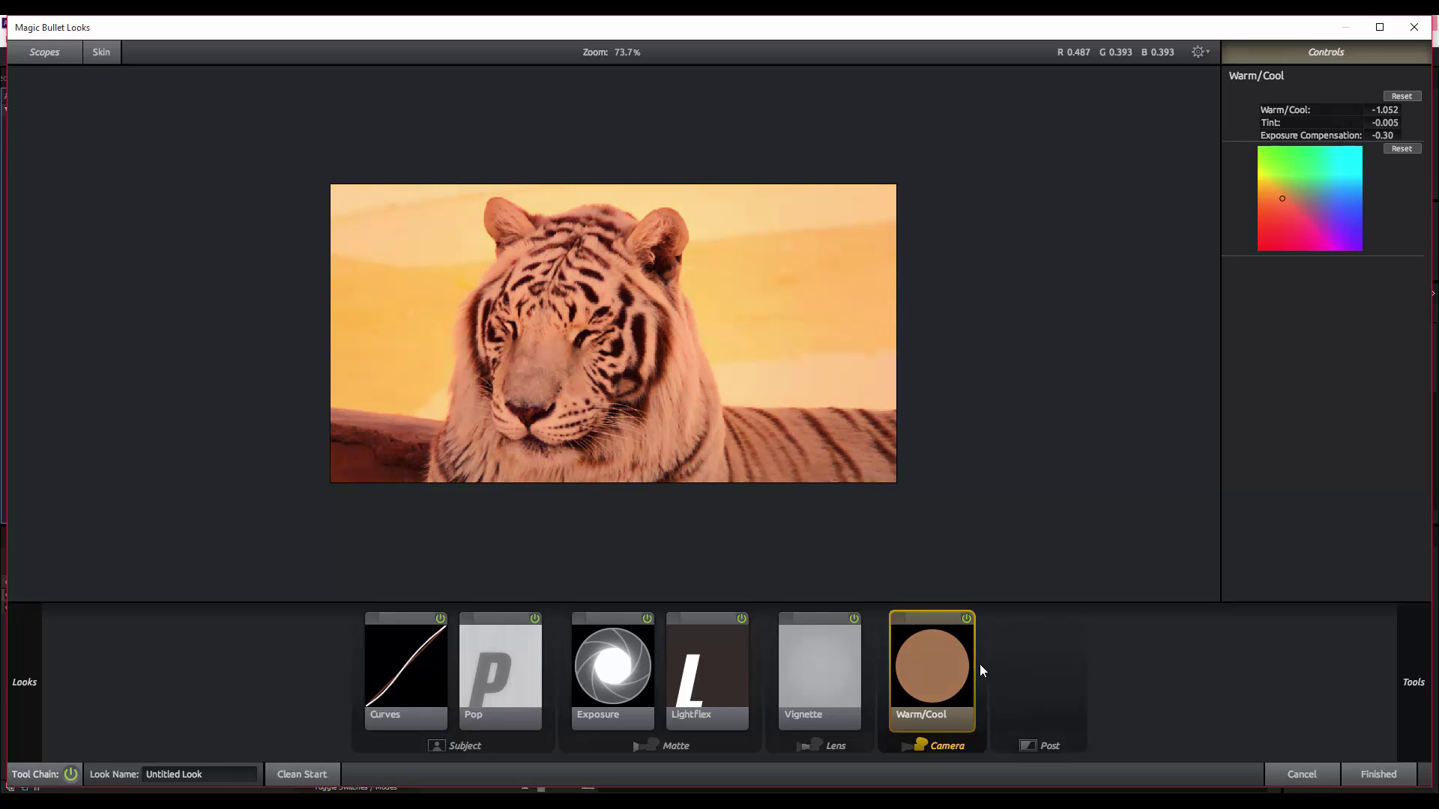
key("Delete")
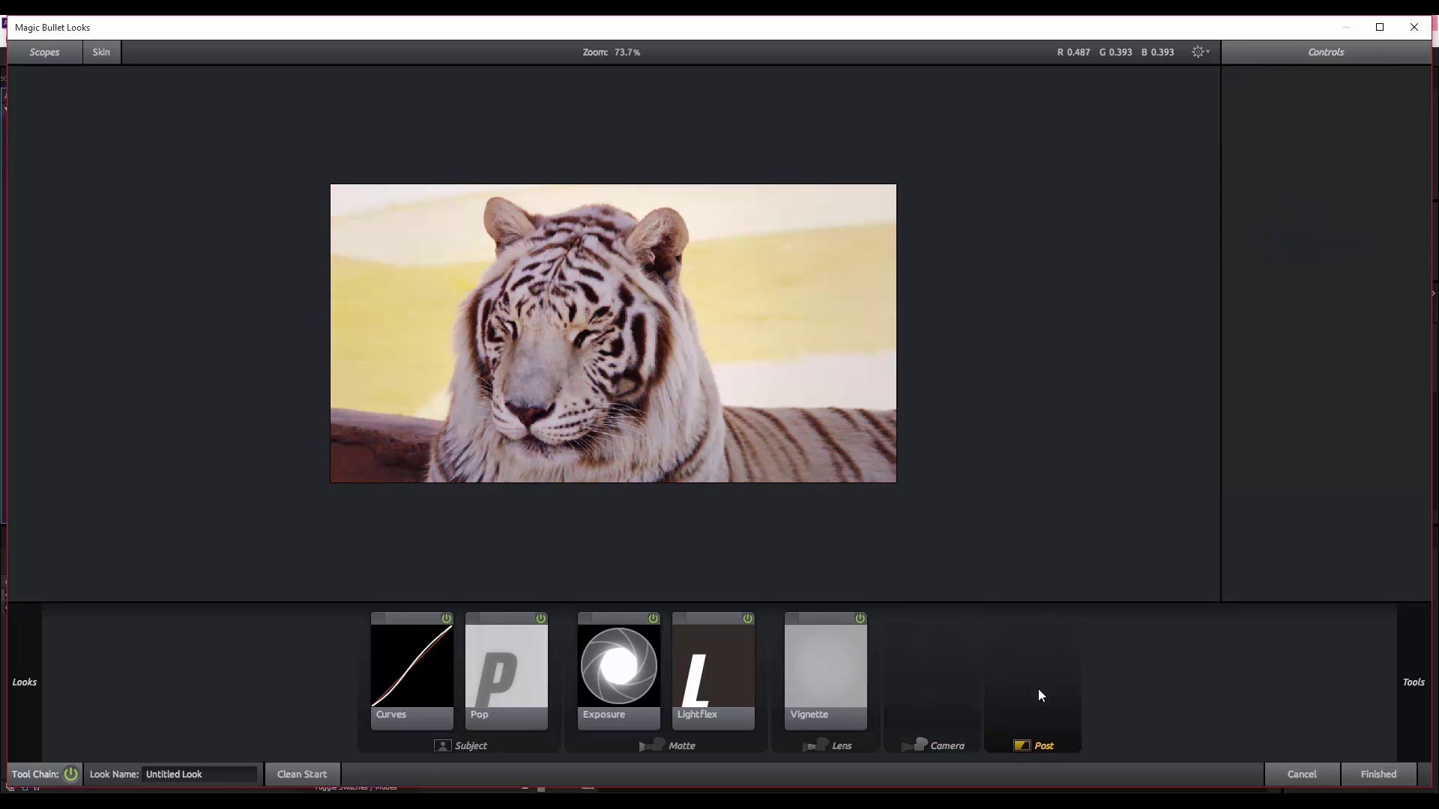
Step: Add a Curves tool to the Post stage and shape its RGB curve into a gentle S with raised highlights and lowered shadows
mouse_move(1422, 683)
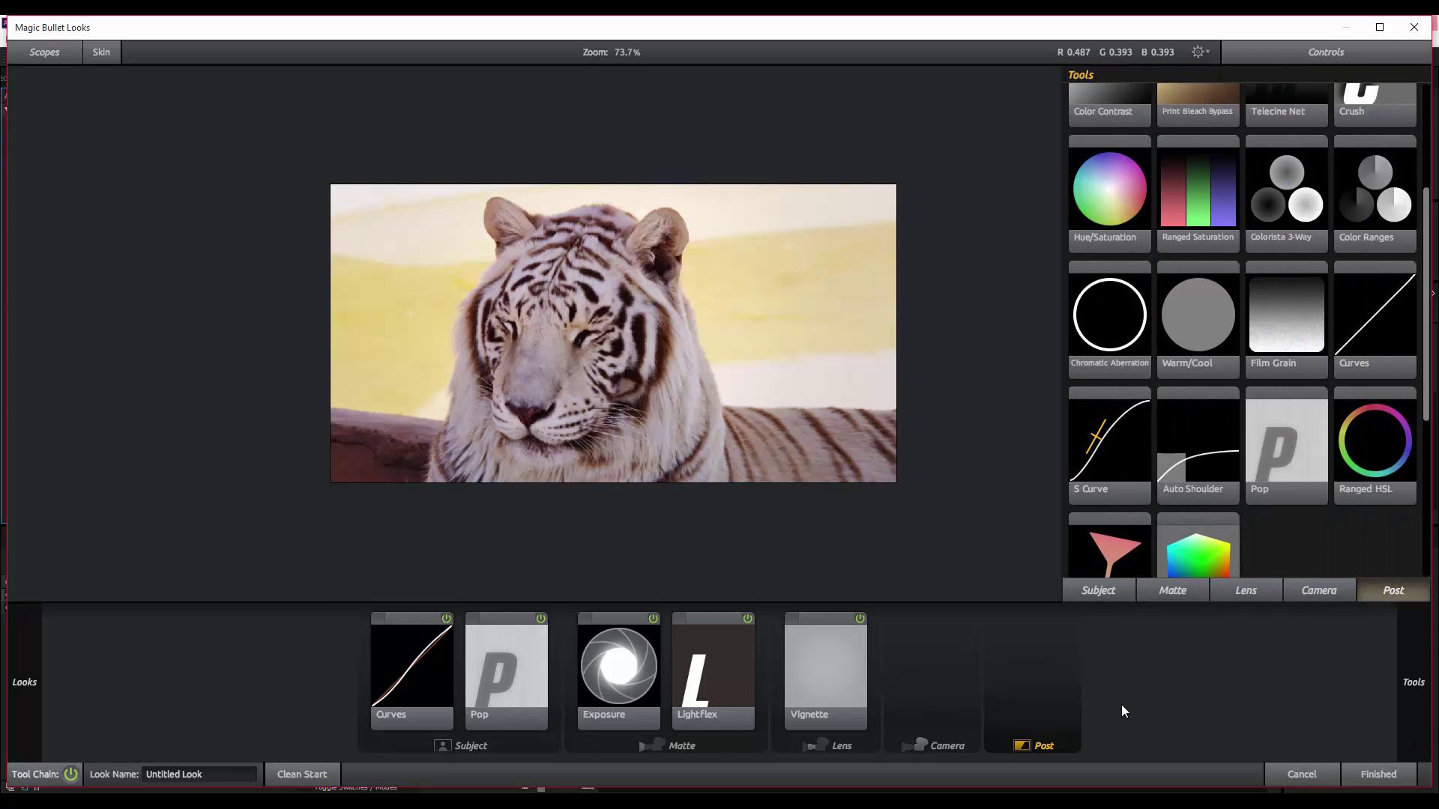
scroll(1326, 519, "down", 1)
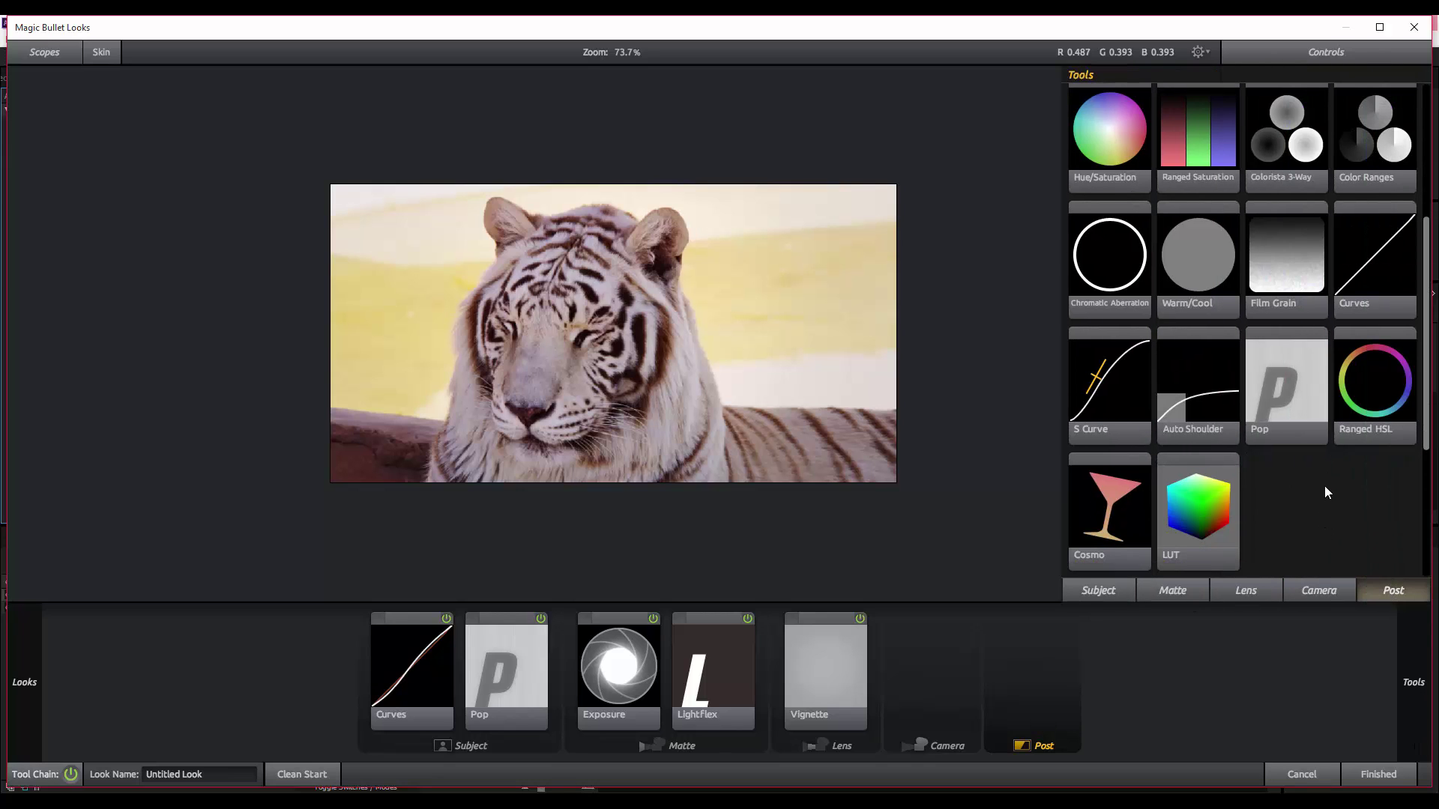
left_click_drag(1398, 233, 1030, 678)
left_click_drag(1373, 134, 1350, 152)
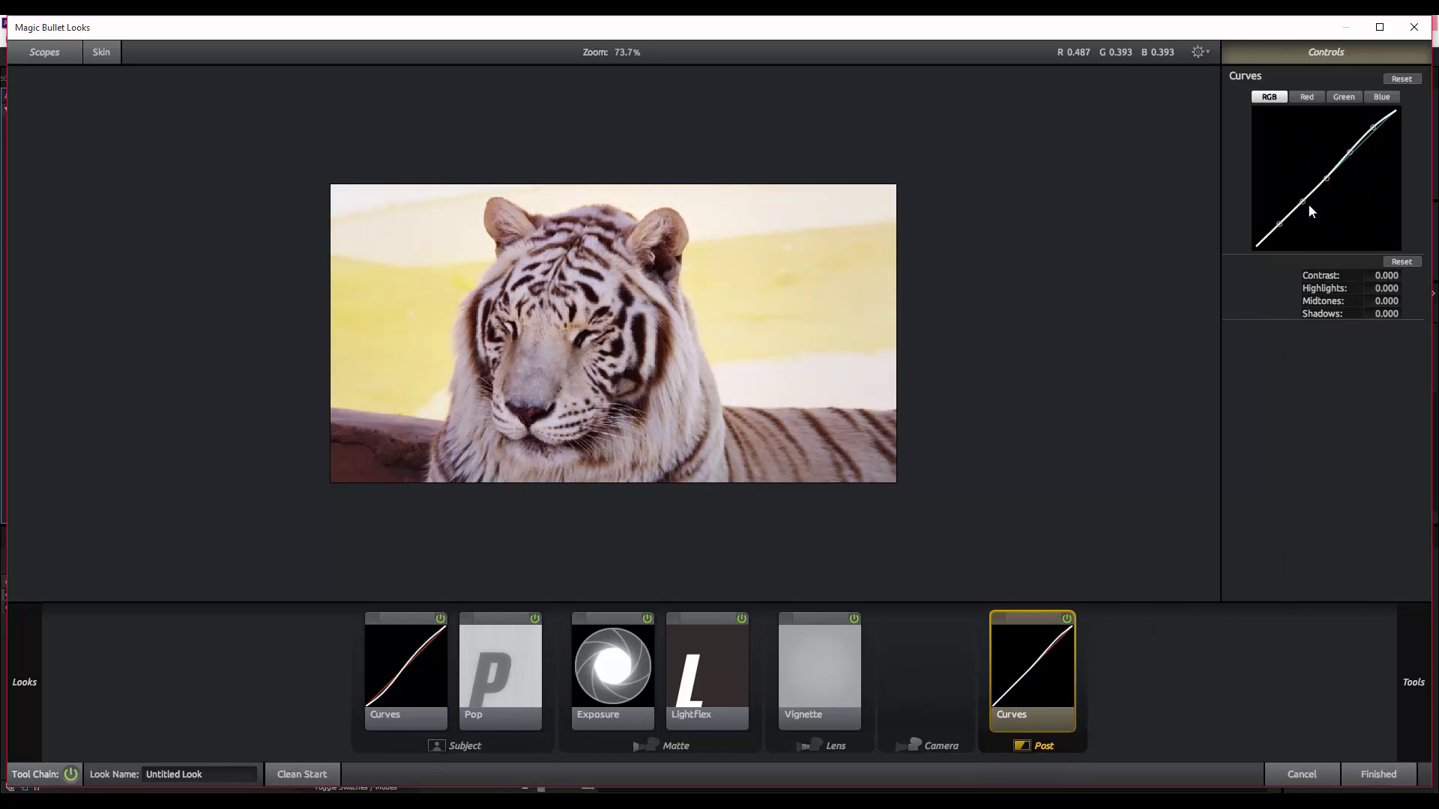
left_click_drag(1302, 202, 1279, 230)
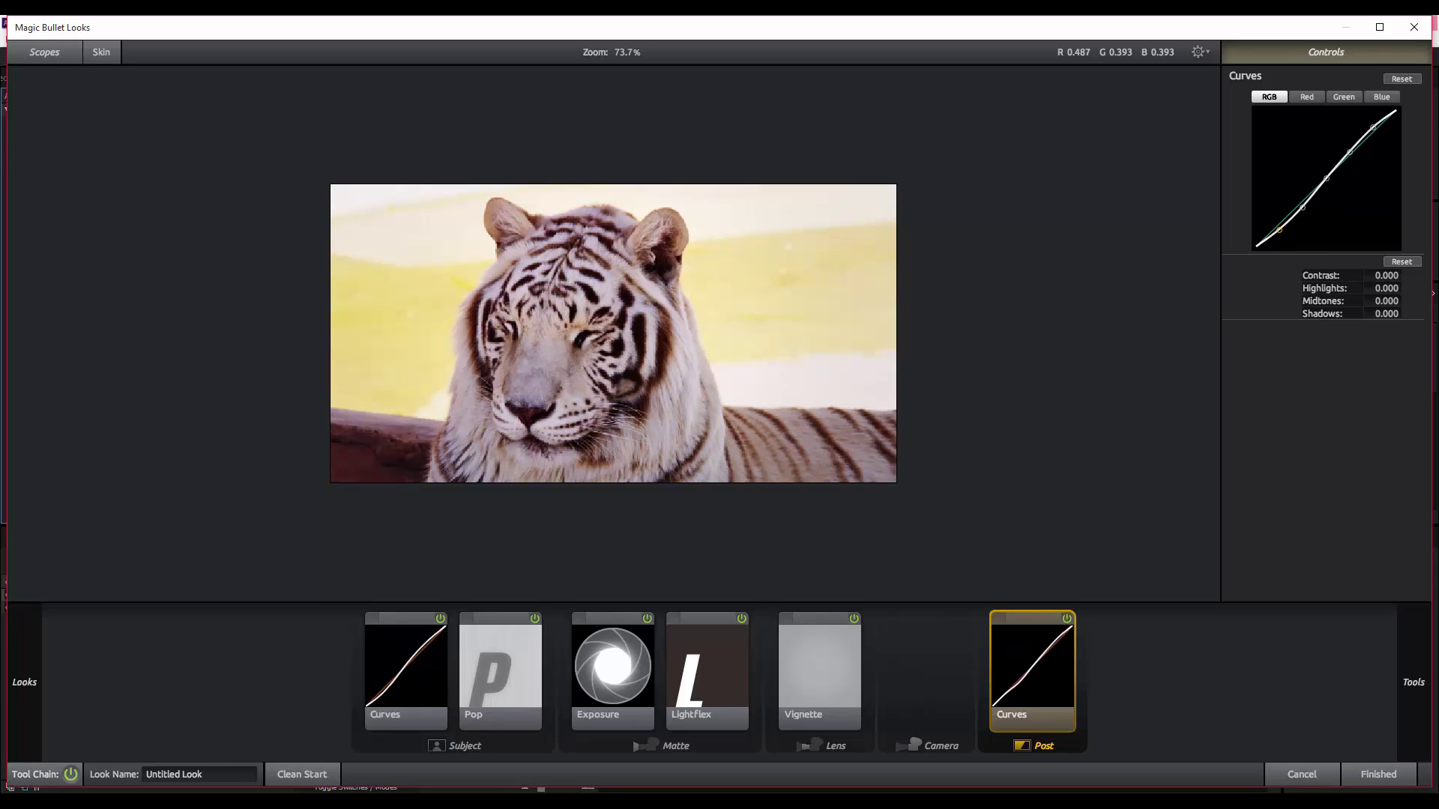
Step: Add a Crush tool after Curves in the Post stage, keep its color near neutral, and apply the finished look
mouse_move(1416, 701)
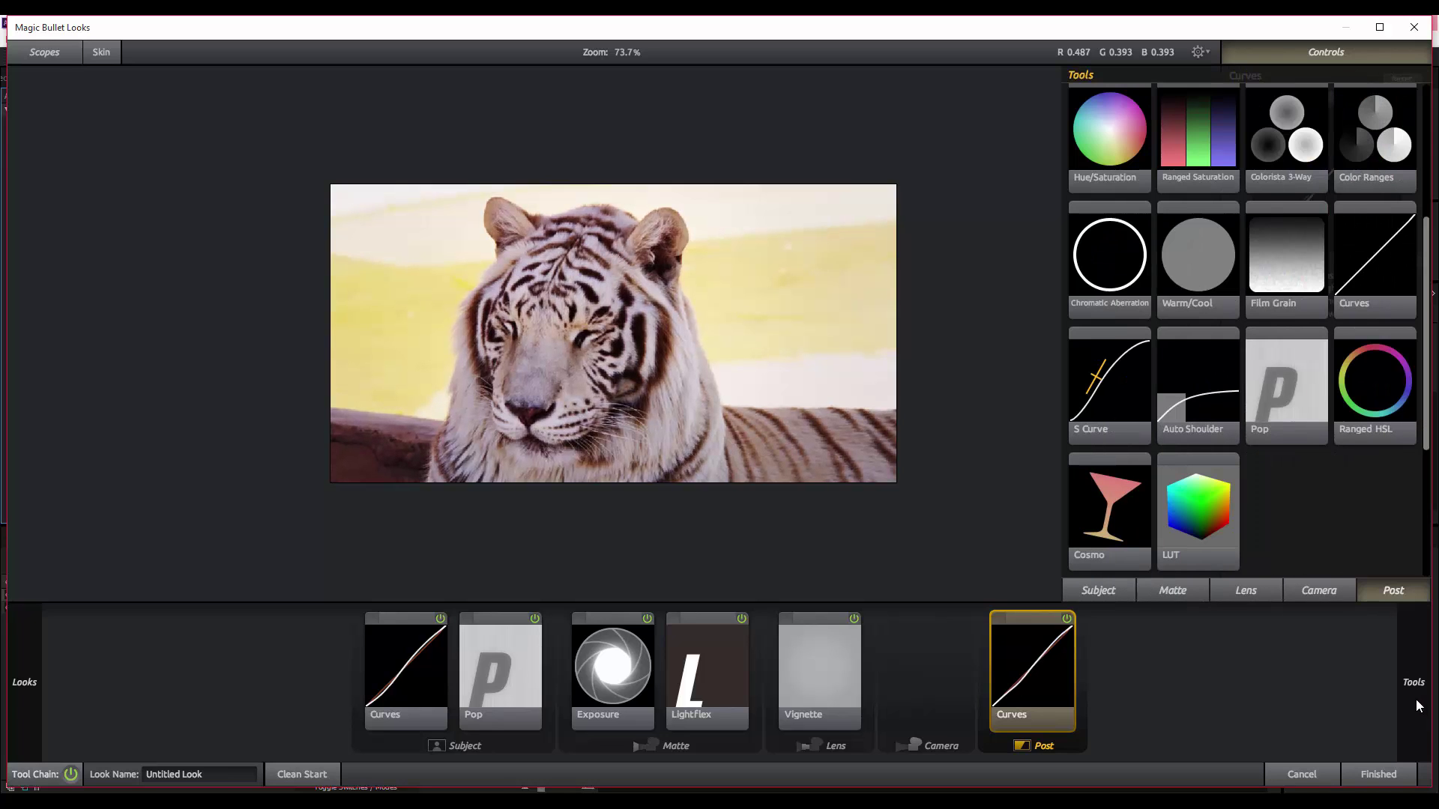
scroll(1332, 493, "up", 5)
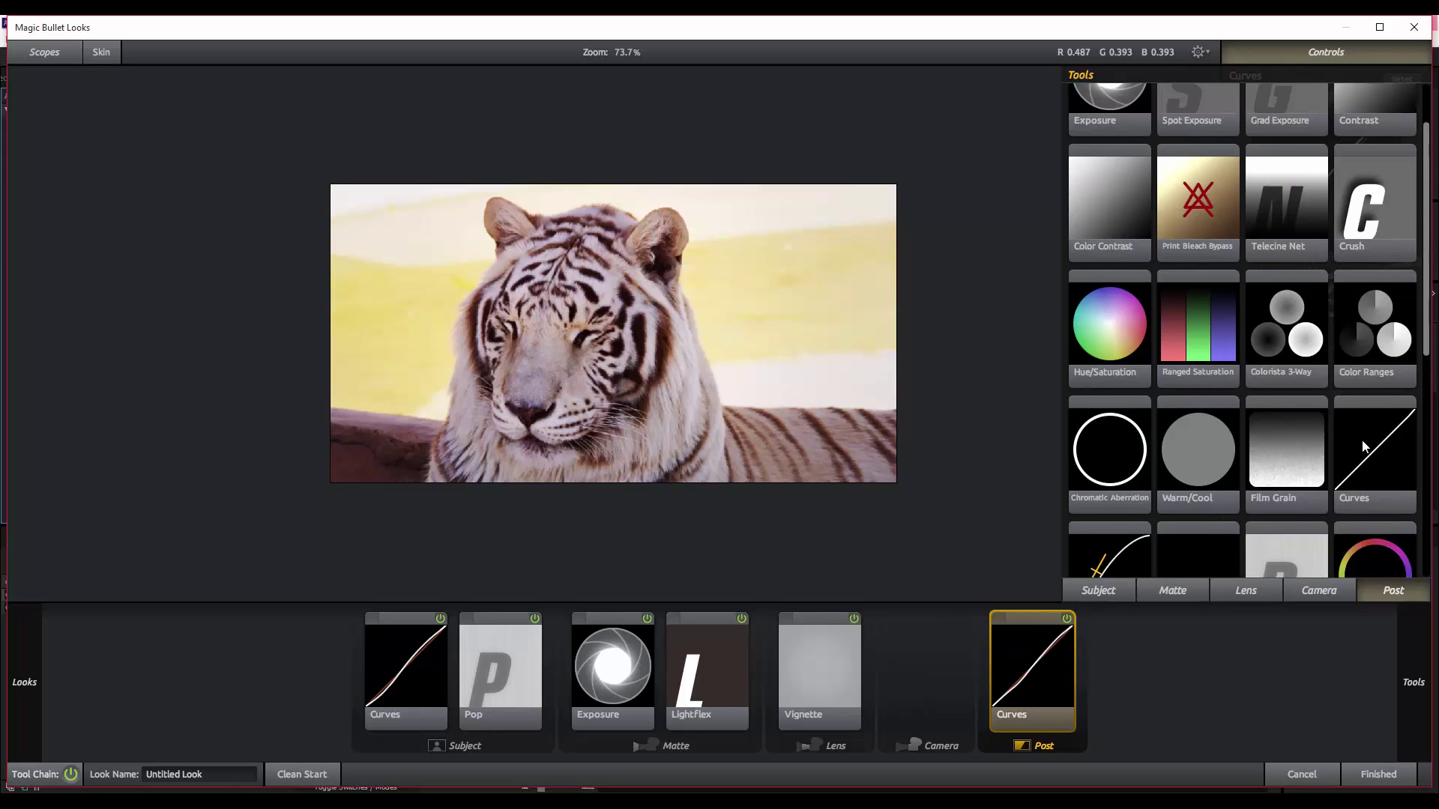
left_click_drag(1356, 263, 1073, 690)
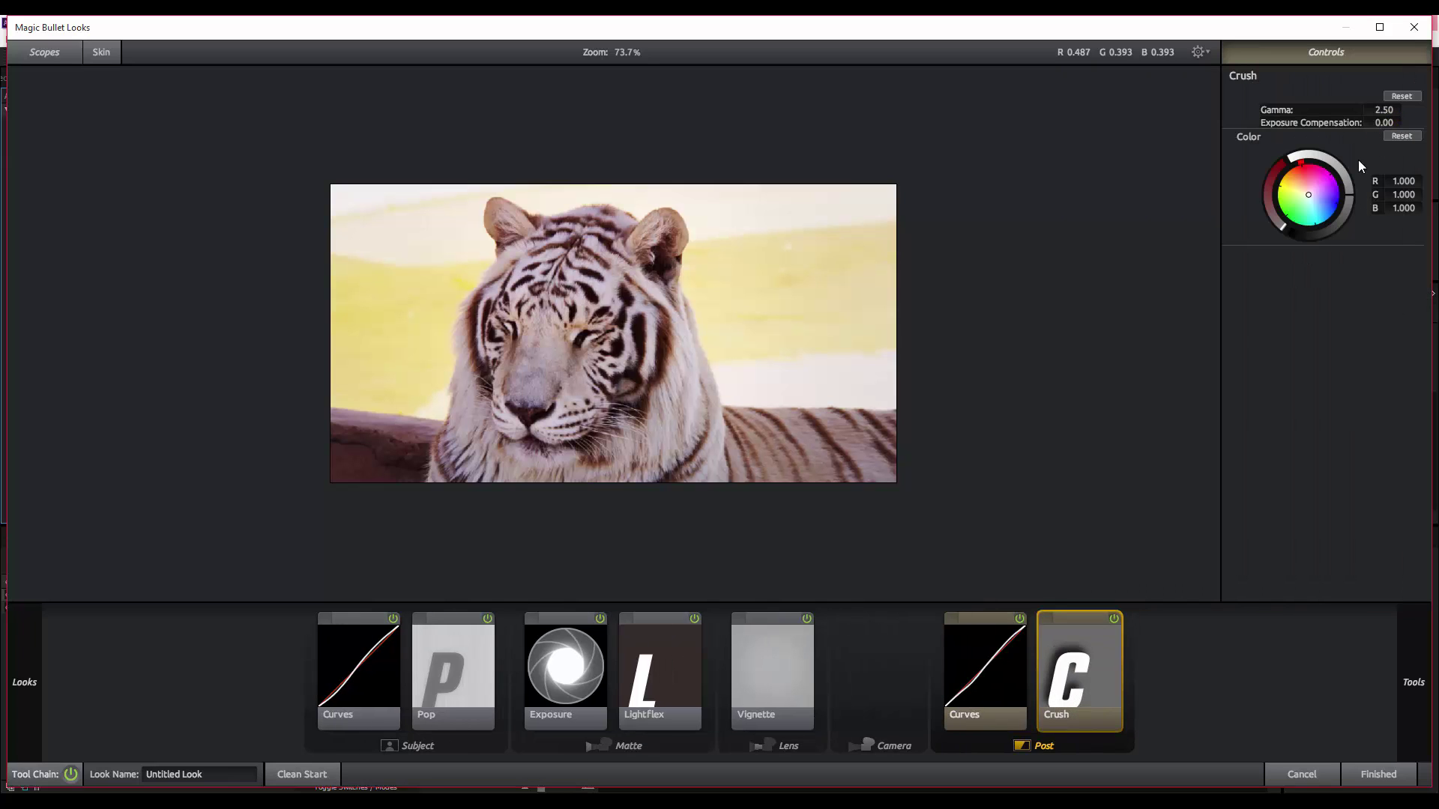
mouse_move(1308, 195)
left_mouse_down()
mouse_move(1297, 189)
mouse_move(1311, 197)
left_mouse_up()
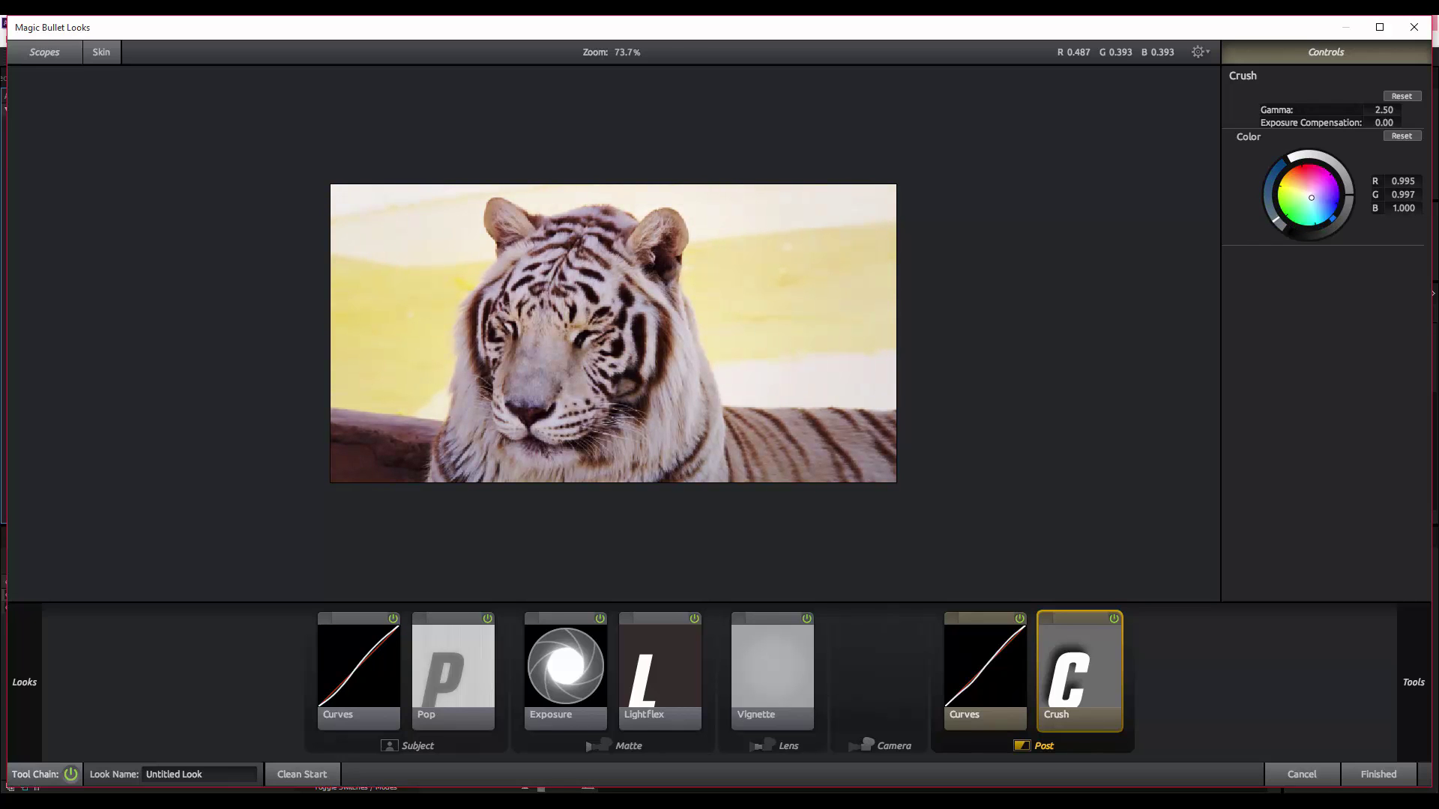
double_click(1315, 217)
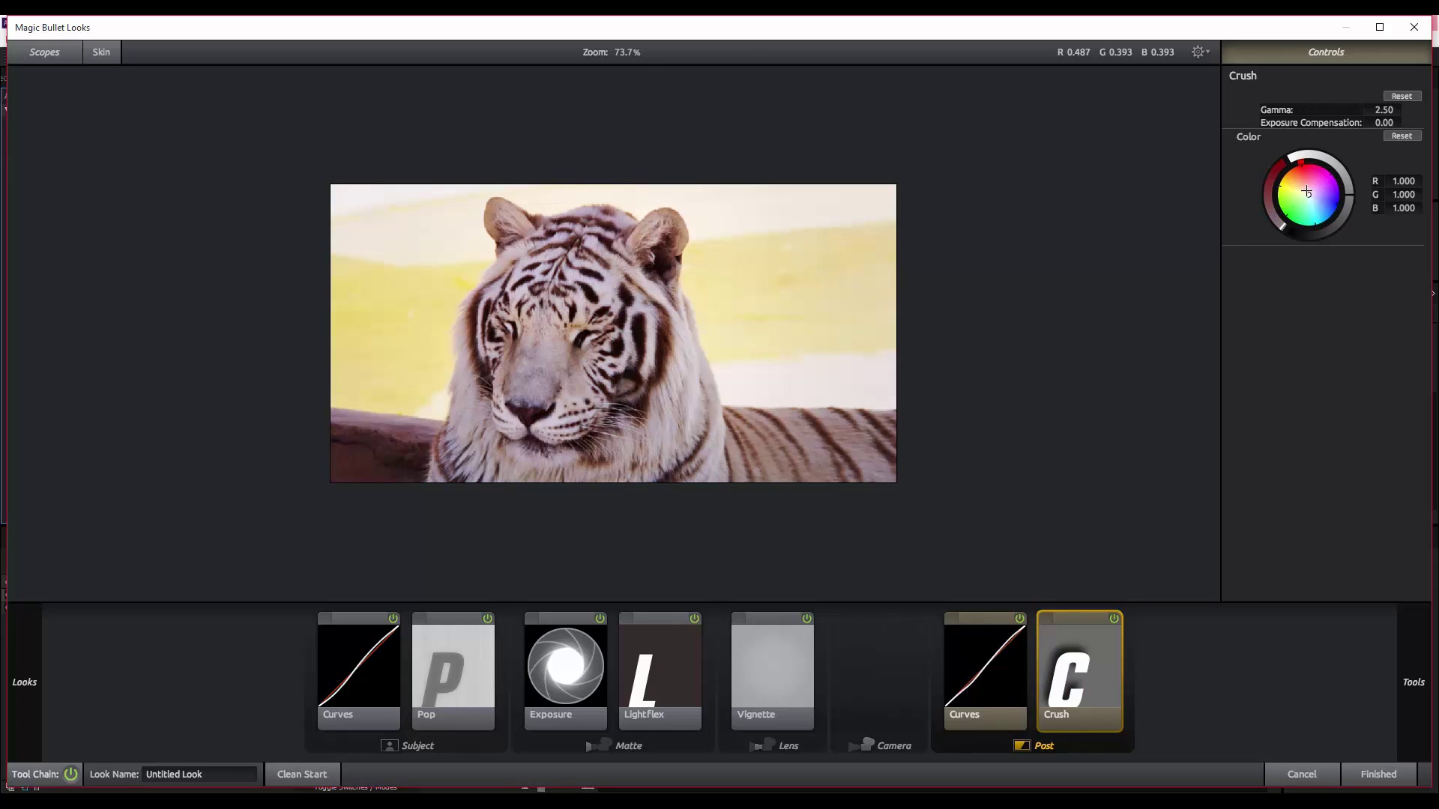
left_click_drag(1309, 195, 1308, 197)
left_click(1378, 774)
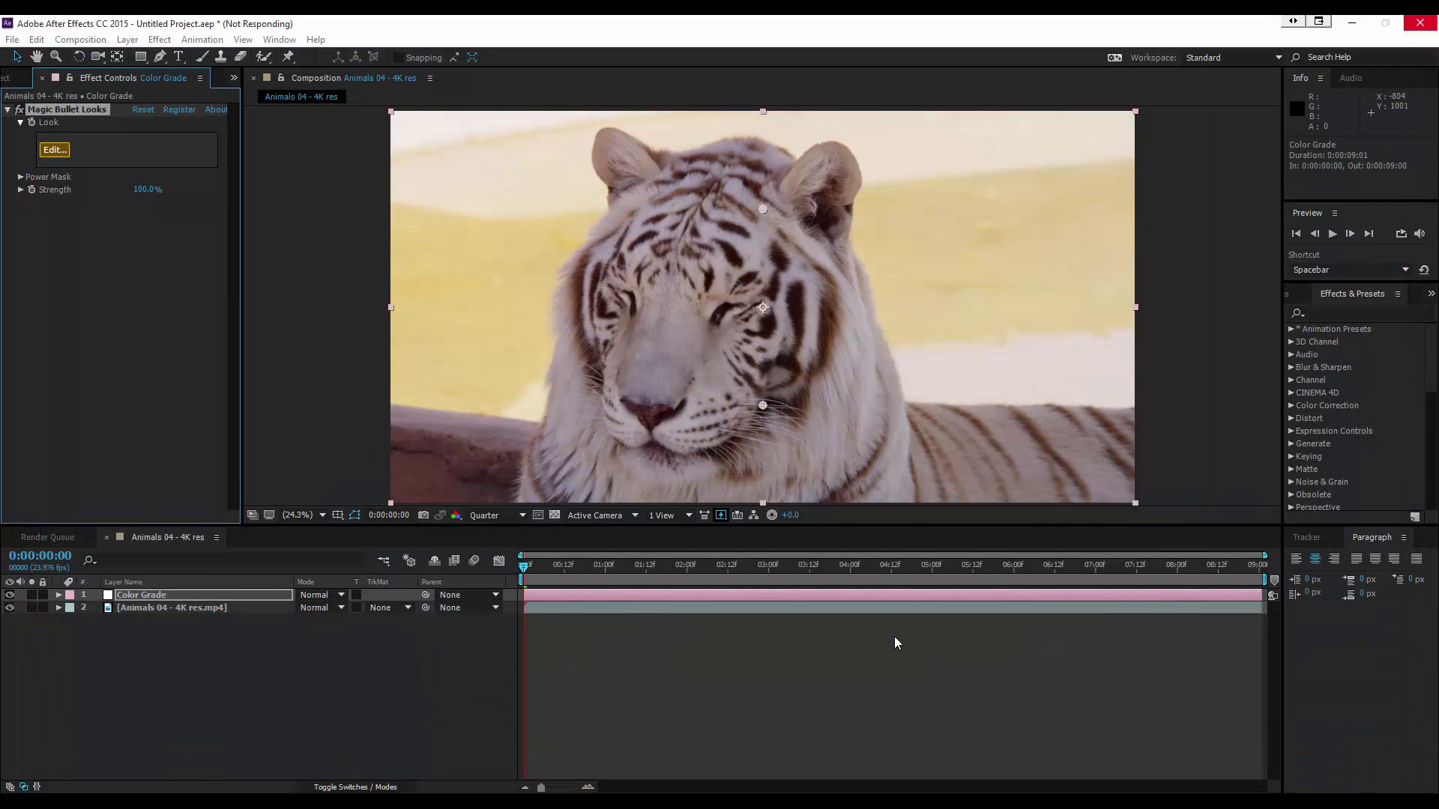
Step: Set the Color Grade layer's opacity to 60%
left_click(142, 599)
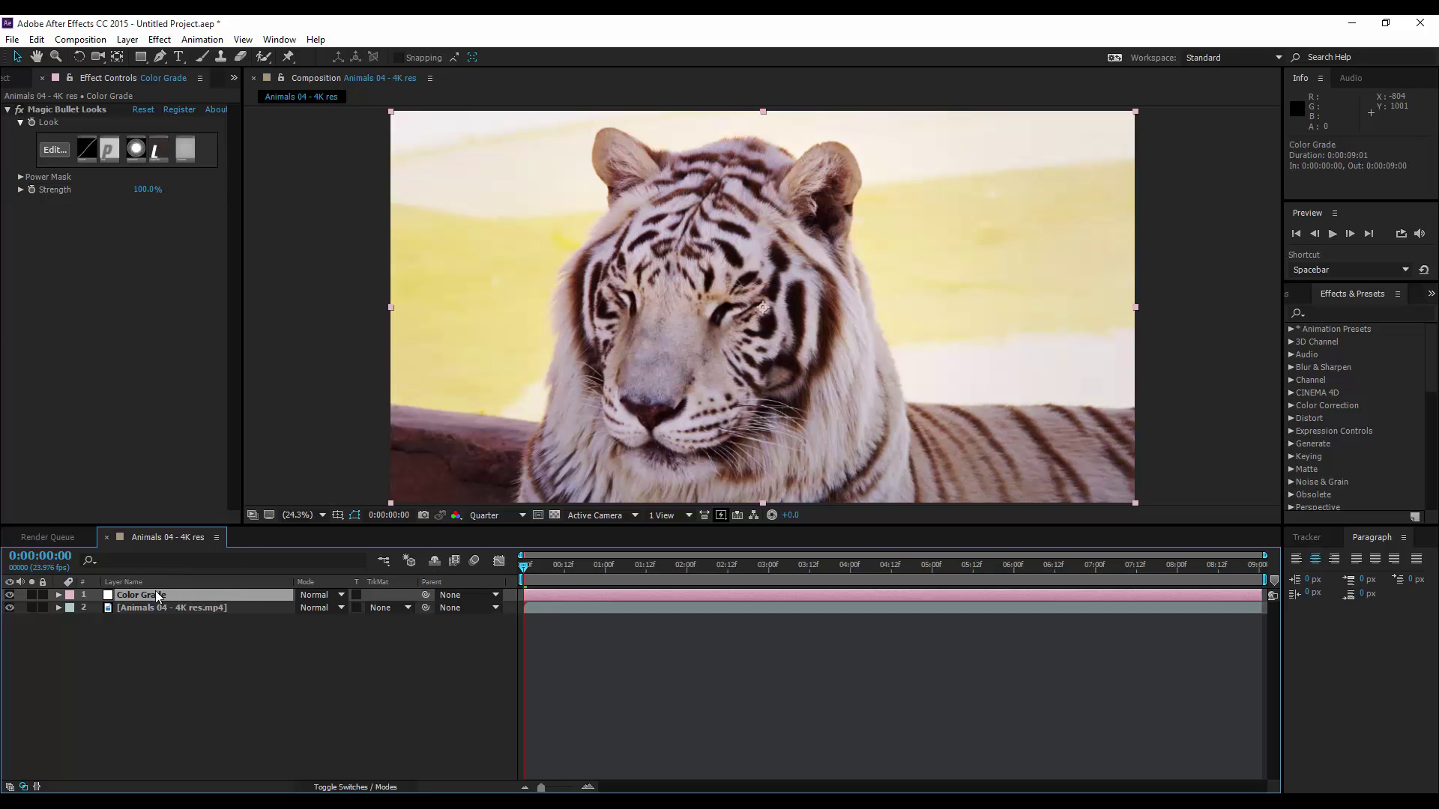
left_click(58, 595)
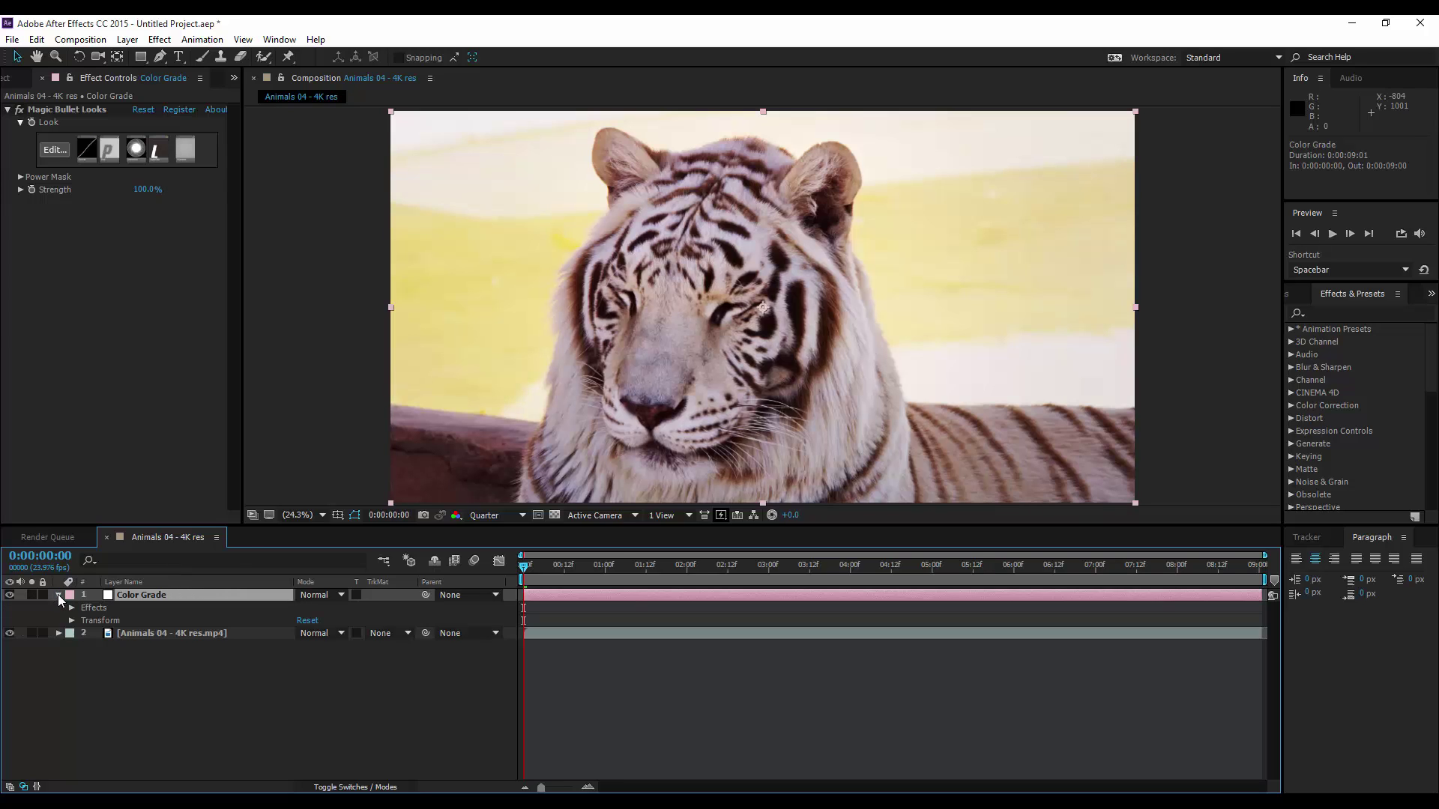
left_click(71, 620)
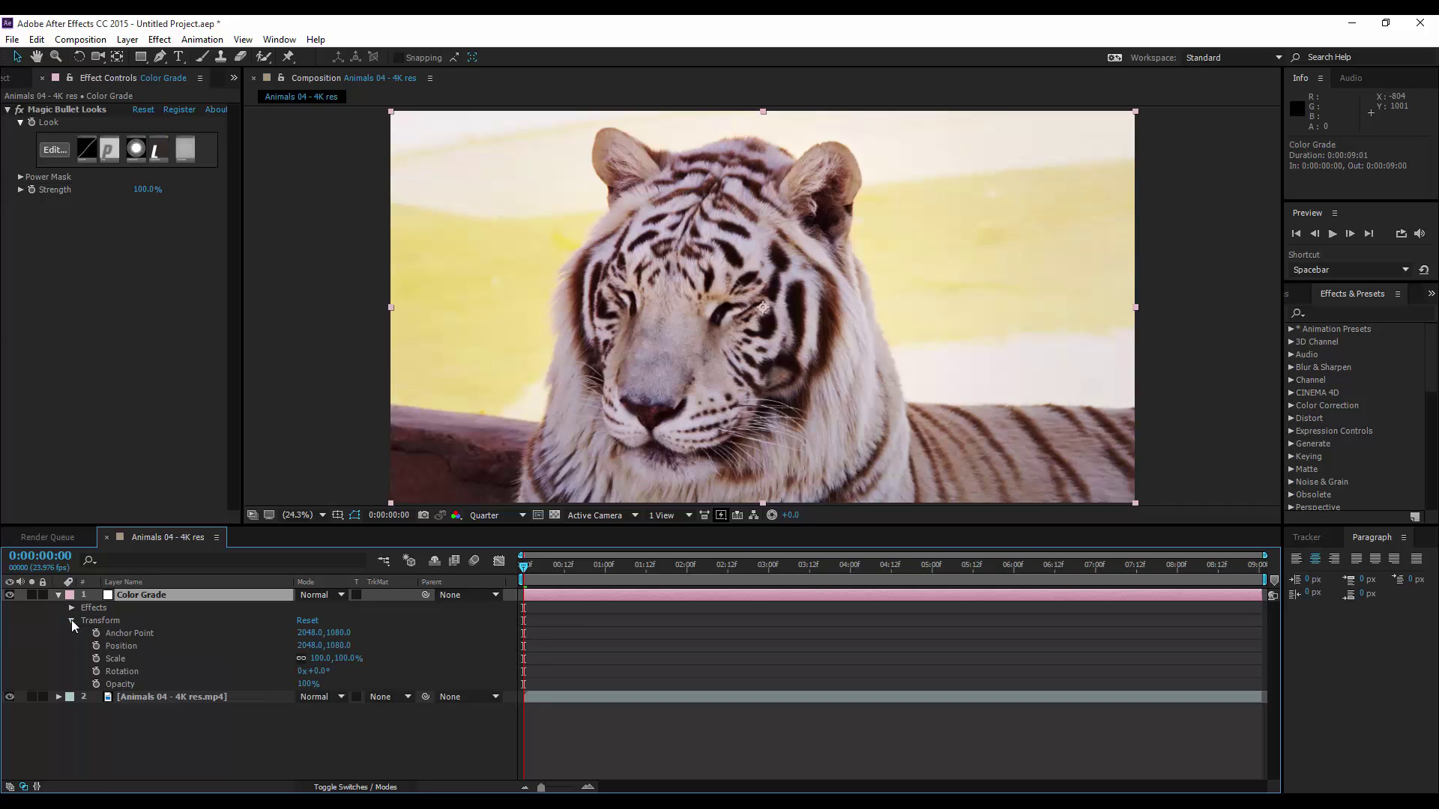
left_click(303, 684)
type("60")
key("Return")
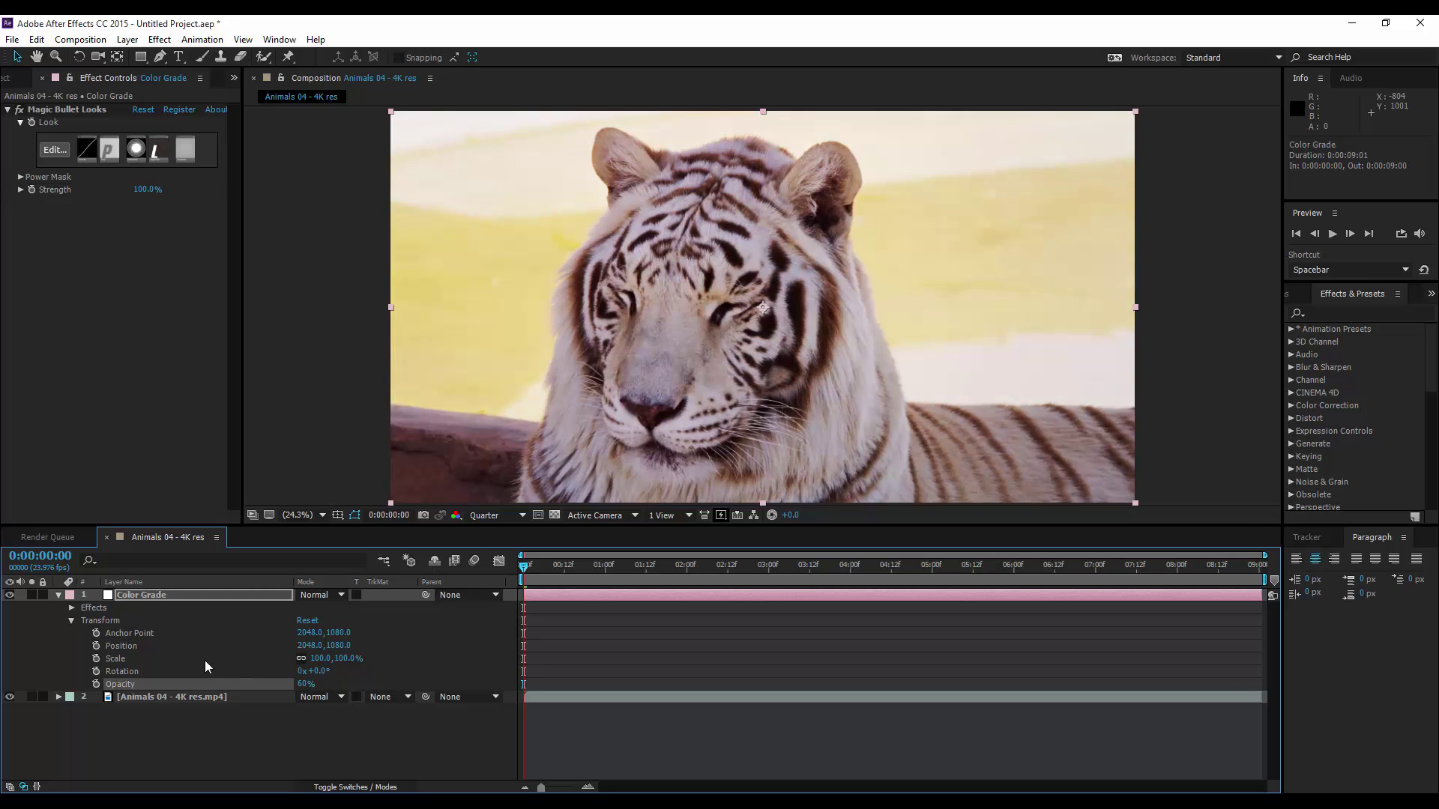
left_click(174, 596)
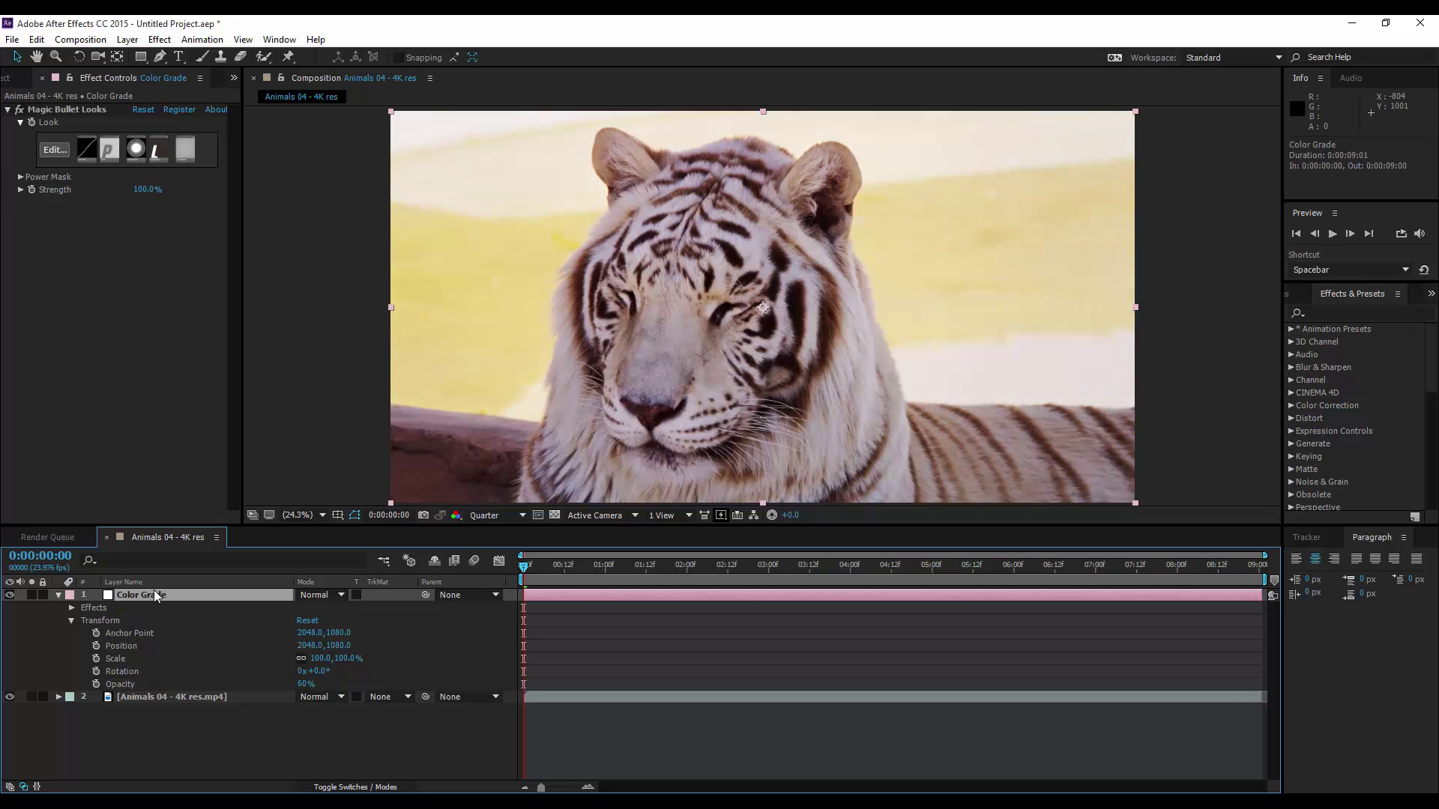
left_click(59, 596)
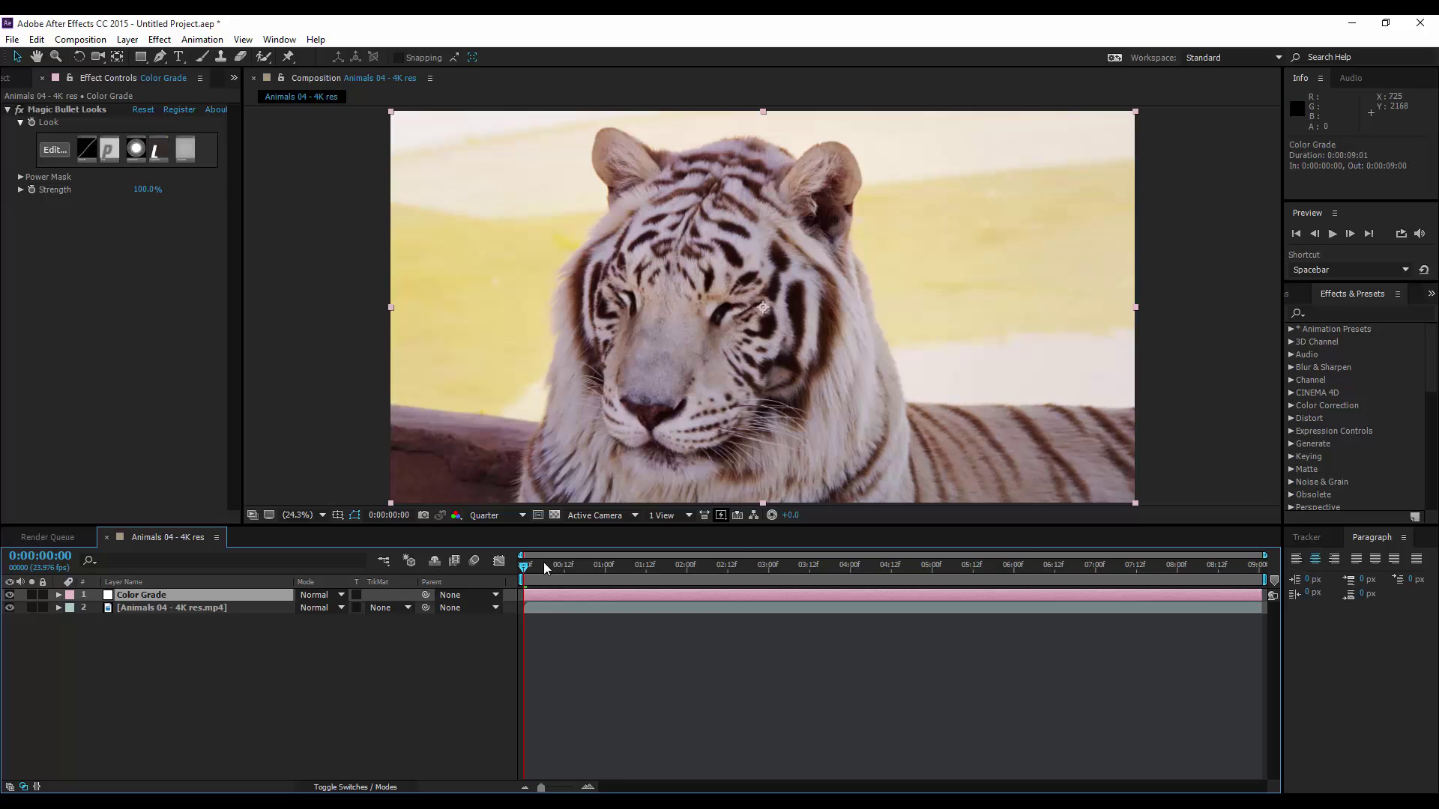
Step: Check the graded footage at several points in time, stopping at 0:00:02:11 where the tiger's tongue is out
left_click(618, 564)
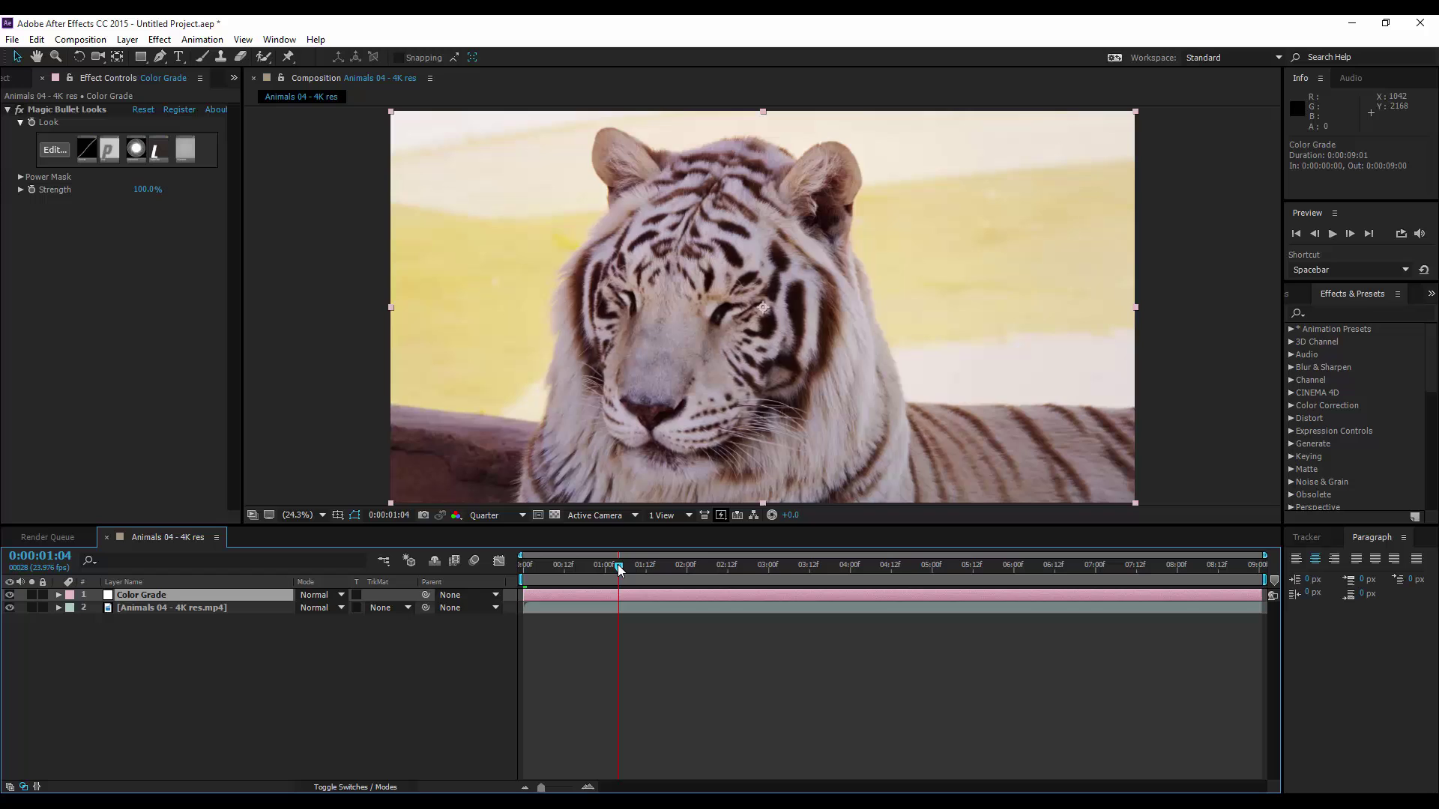
left_click_drag(618, 564, 793, 537)
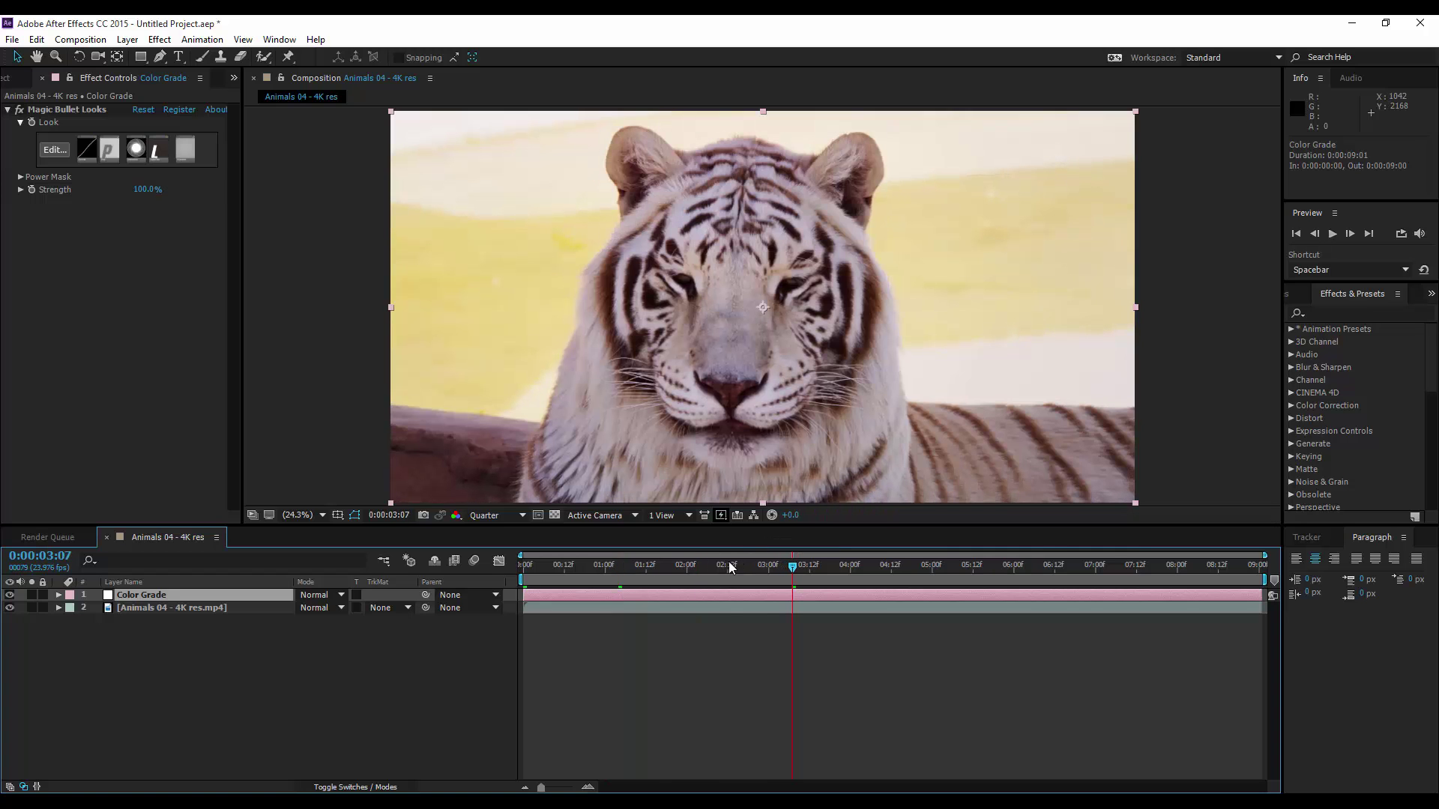
left_click(725, 566)
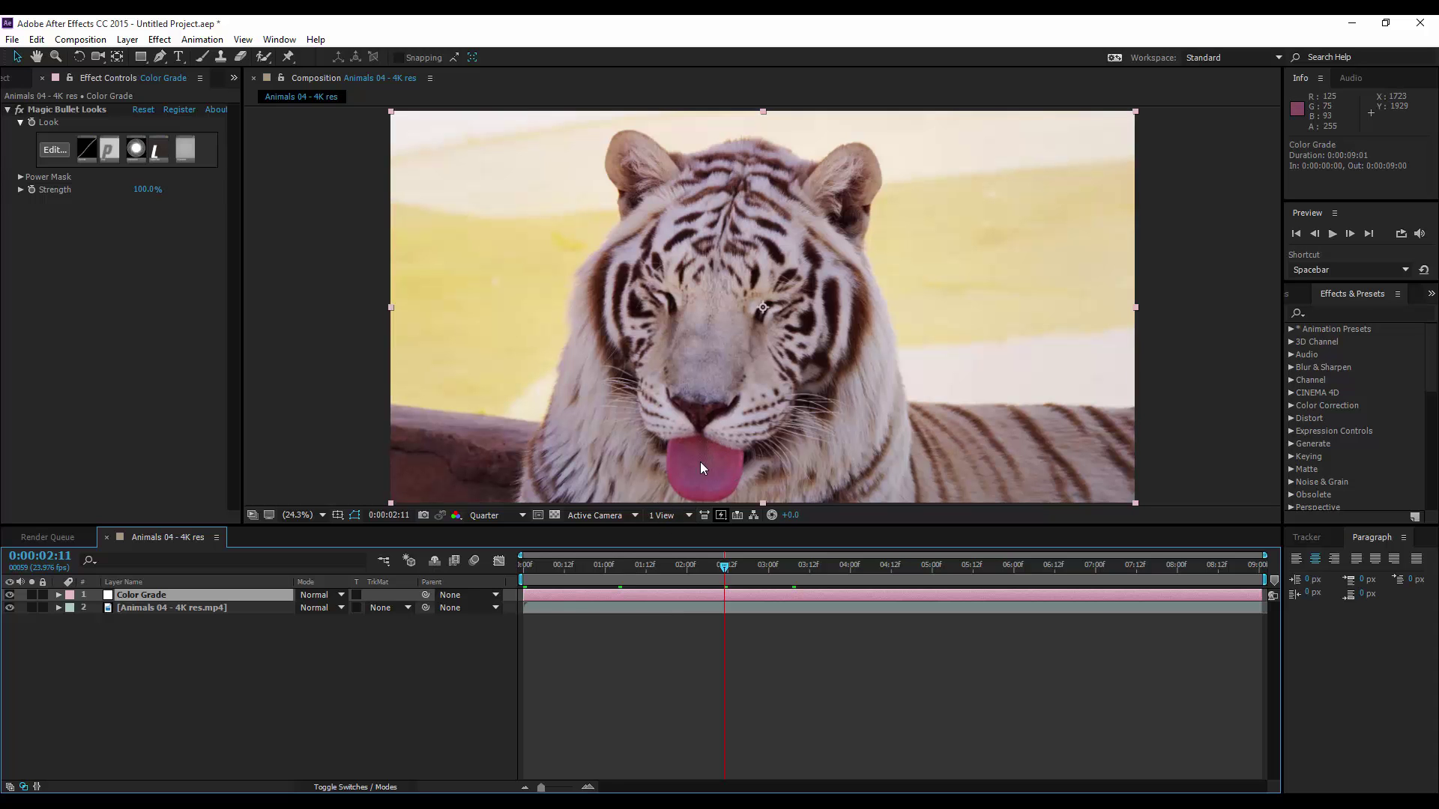
Step: Examine the tiger's tongue and surrounding fur up close at 200%, and fit the whole composition back in the viewer
key("slash")
scroll(704, 473, "down", 4)
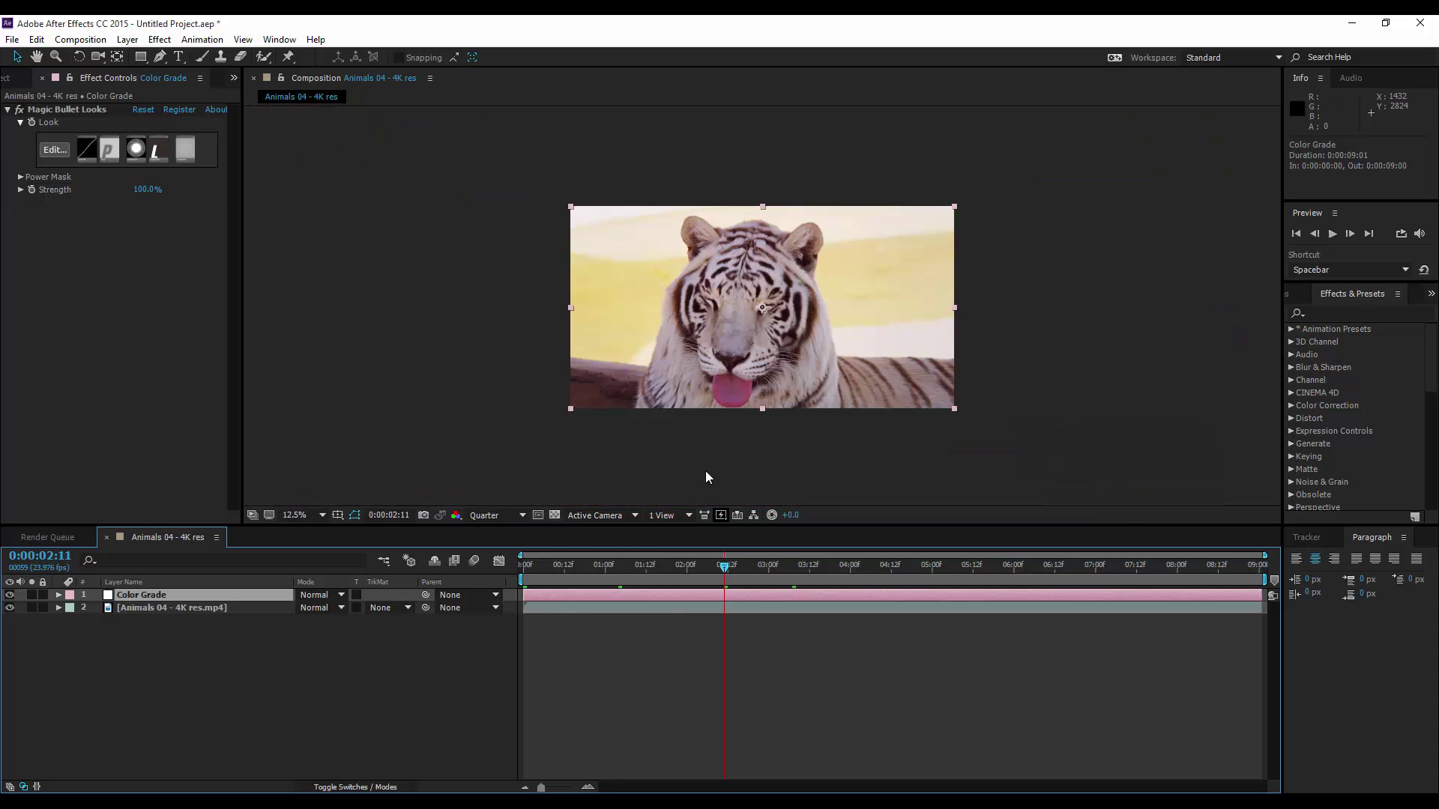
scroll(705, 471, "up", 5)
scroll(703, 475, "down", 1)
scroll(703, 478, "down", 3)
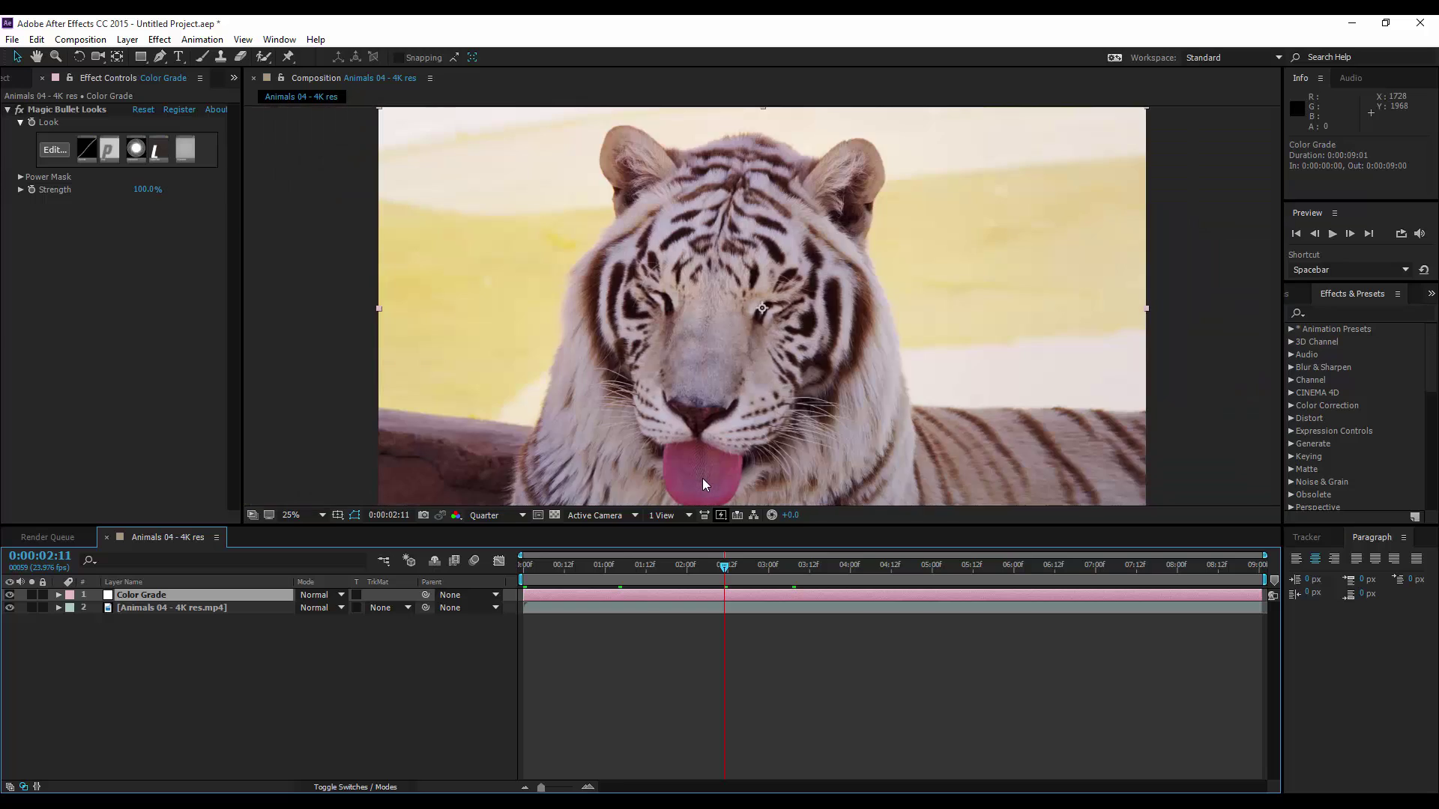
scroll(701, 482, "up", 5)
scroll(700, 484, "down", 5)
scroll(700, 487, "up", 6)
key("space")
left_click_drag(704, 475, 1004, 36)
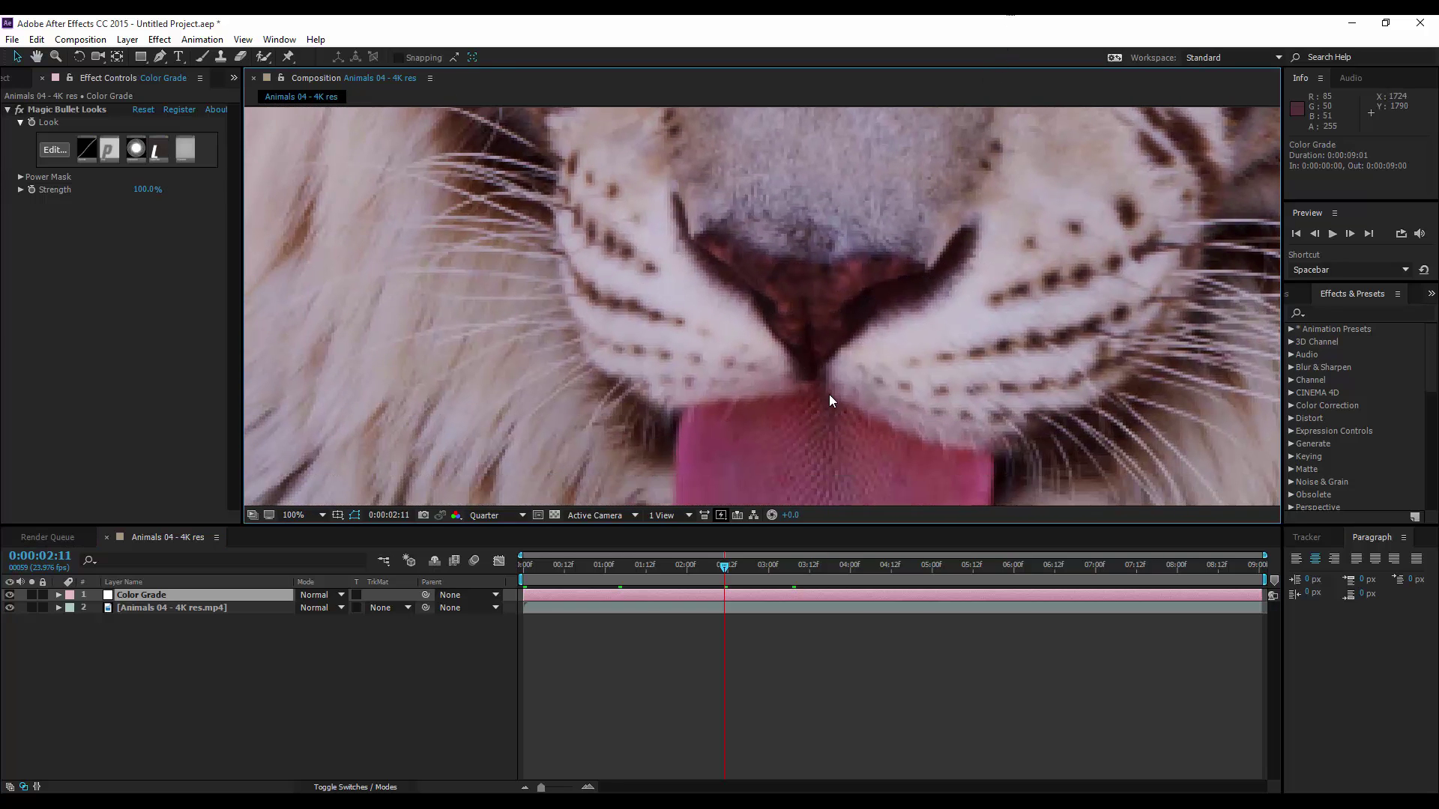
scroll(829, 394, "up", 1)
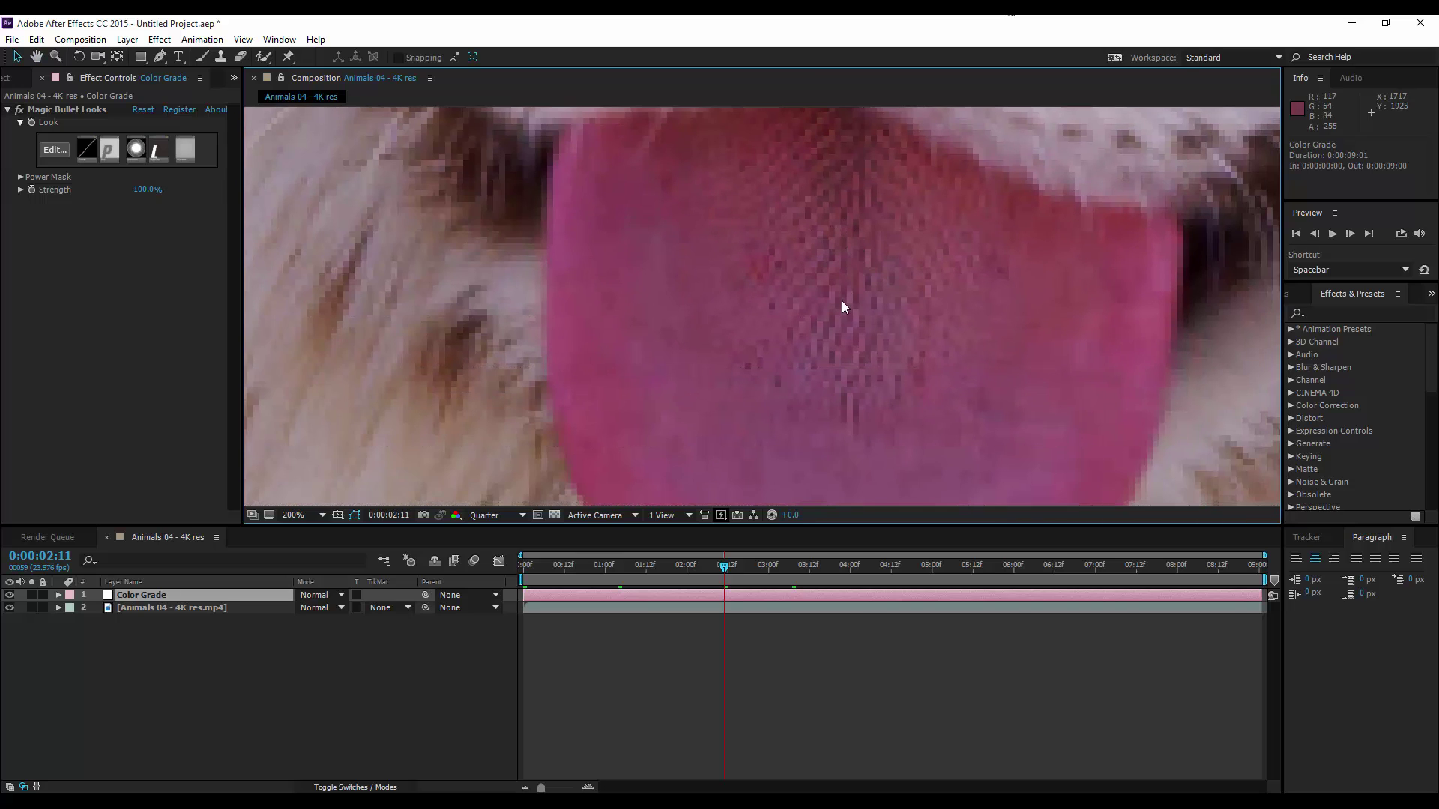
left_click_drag(842, 300, 780, 386)
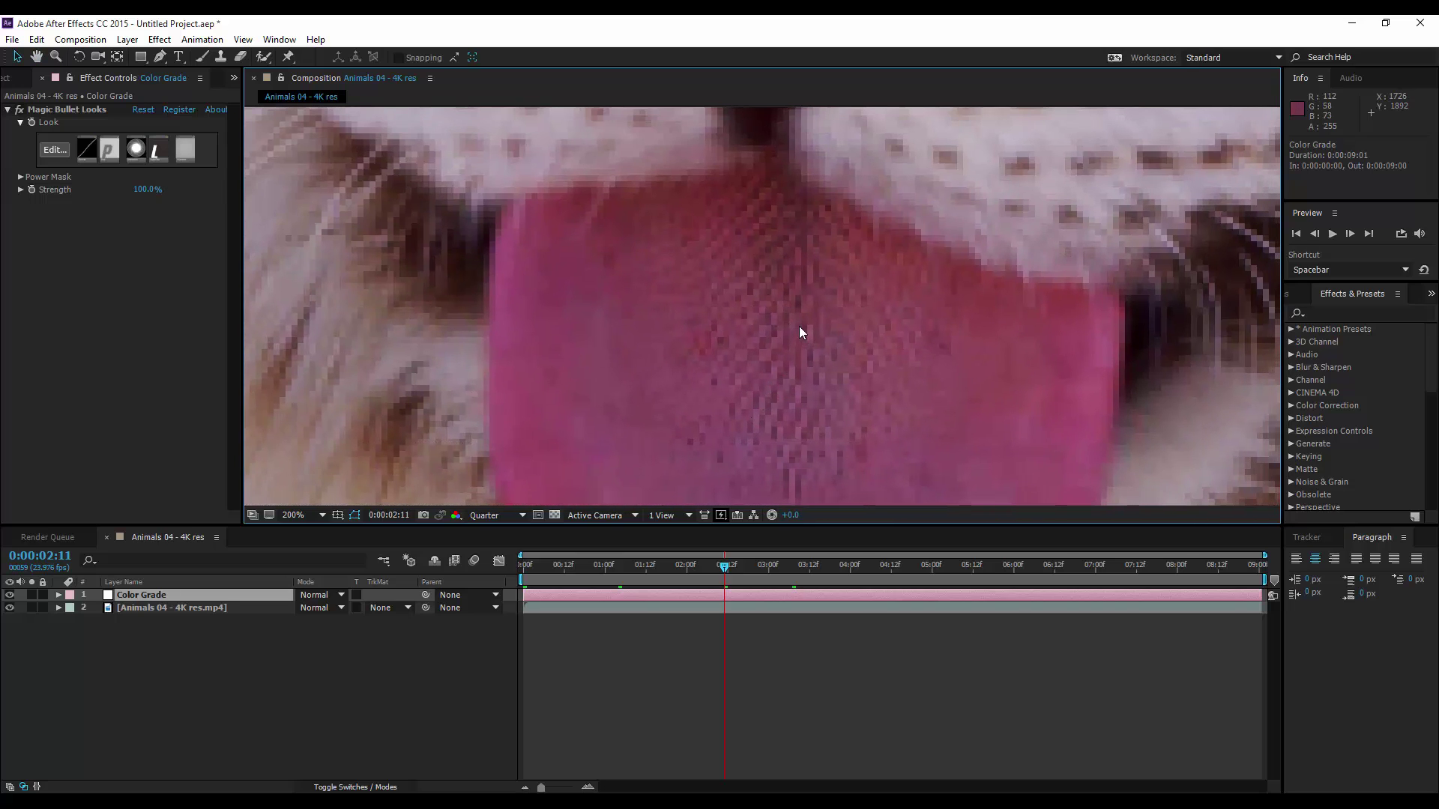
scroll(798, 326, "down", 6)
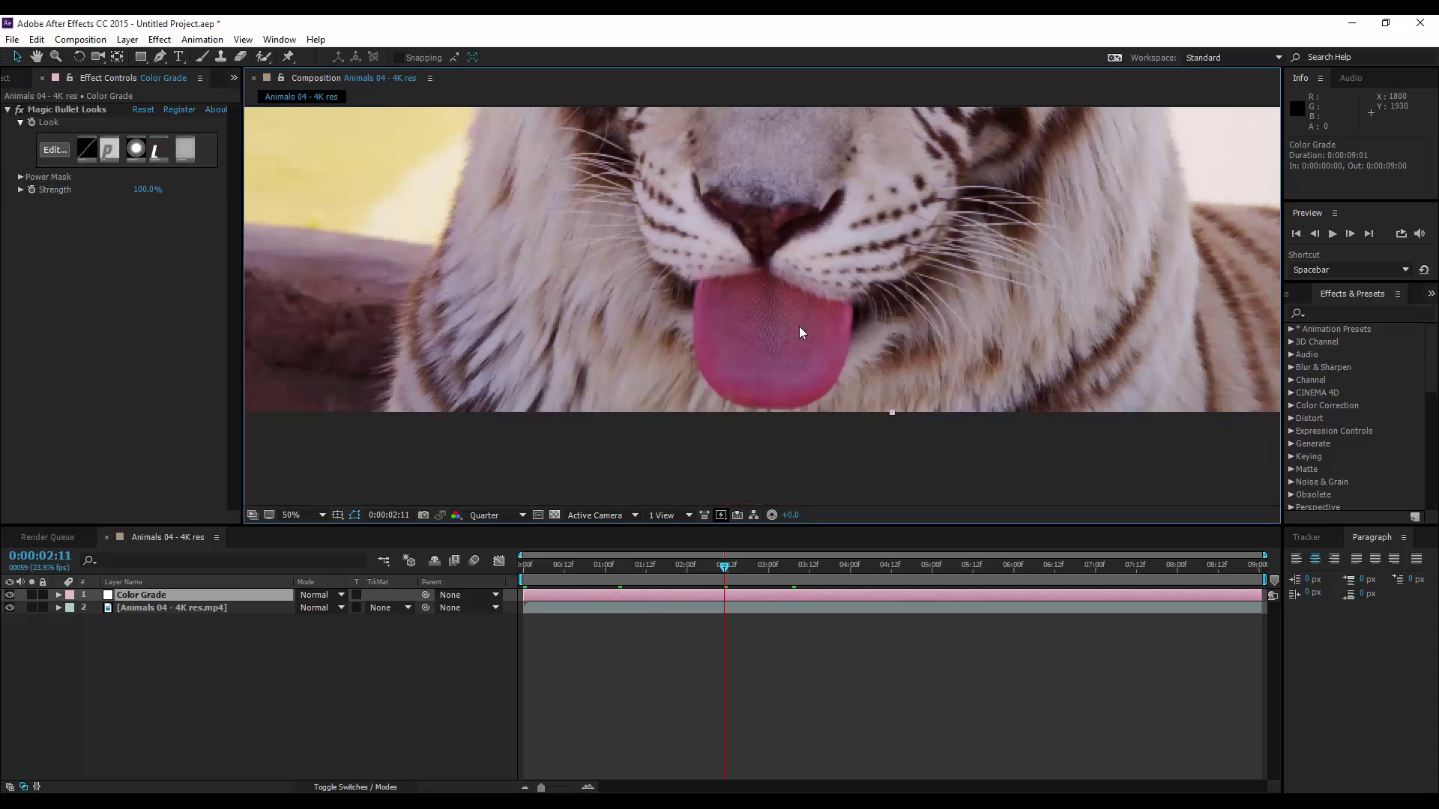
scroll(800, 345, "down", 2)
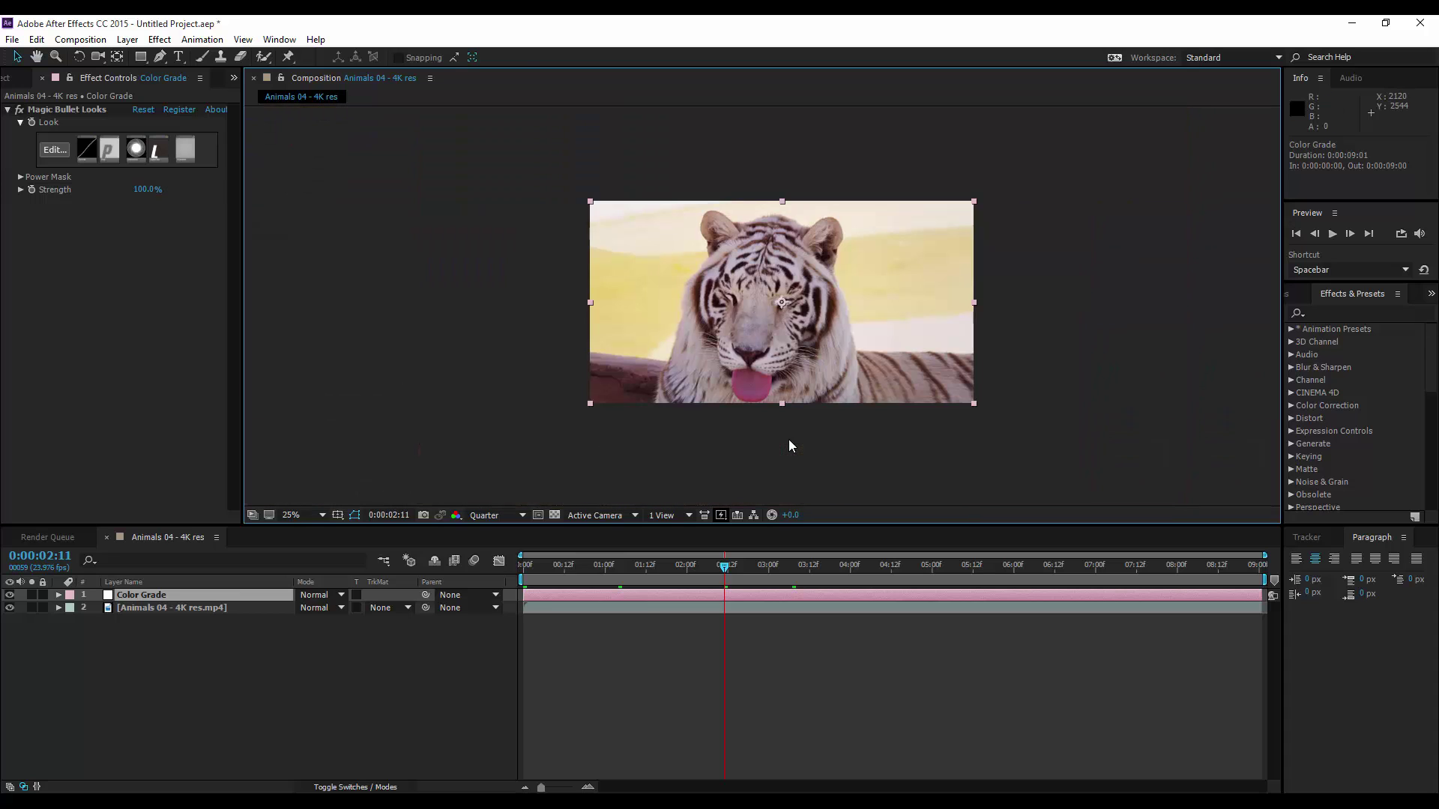
left_click(304, 516)
left_click(364, 267)
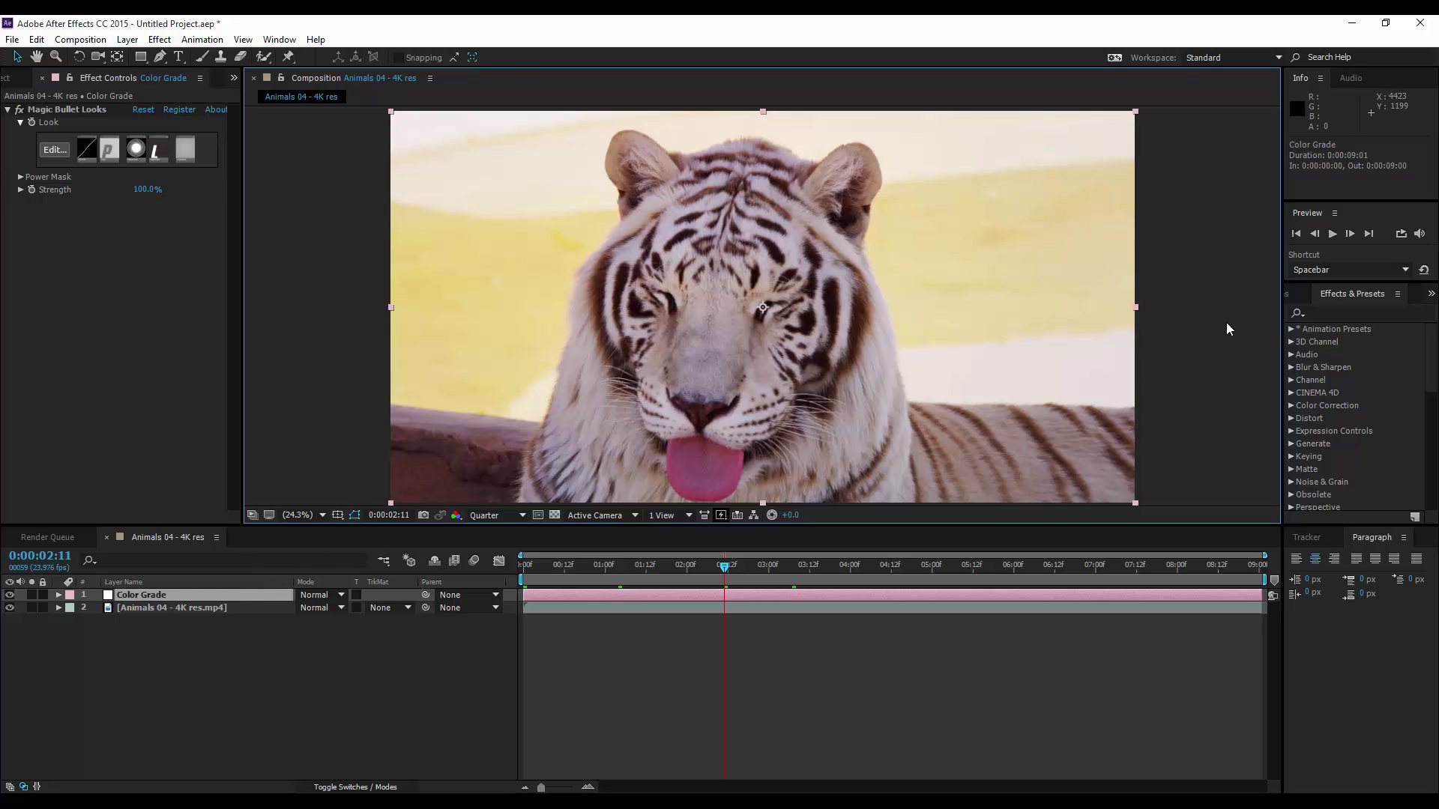
Step: Create a new adjustment layer above Color Grade and apply the CC Jaws effect to it
left_click(1336, 310)
type("cc j")
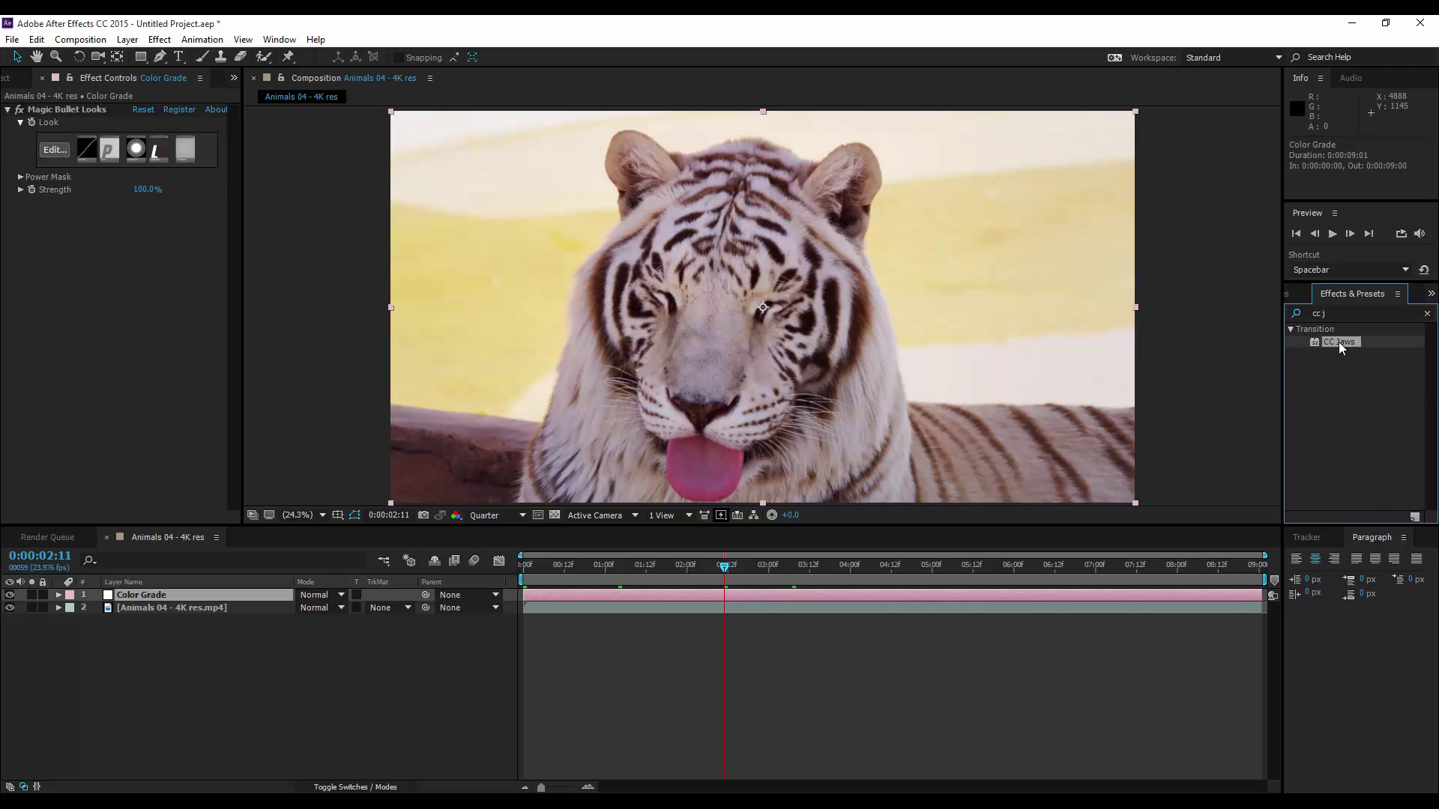
mouse_move(1338, 342)
left_mouse_down()
mouse_move(876, 517)
mouse_move(427, 626)
mouse_move(179, 616)
mouse_move(725, 522)
mouse_move(1317, 348)
left_mouse_up()
right_click(327, 717)
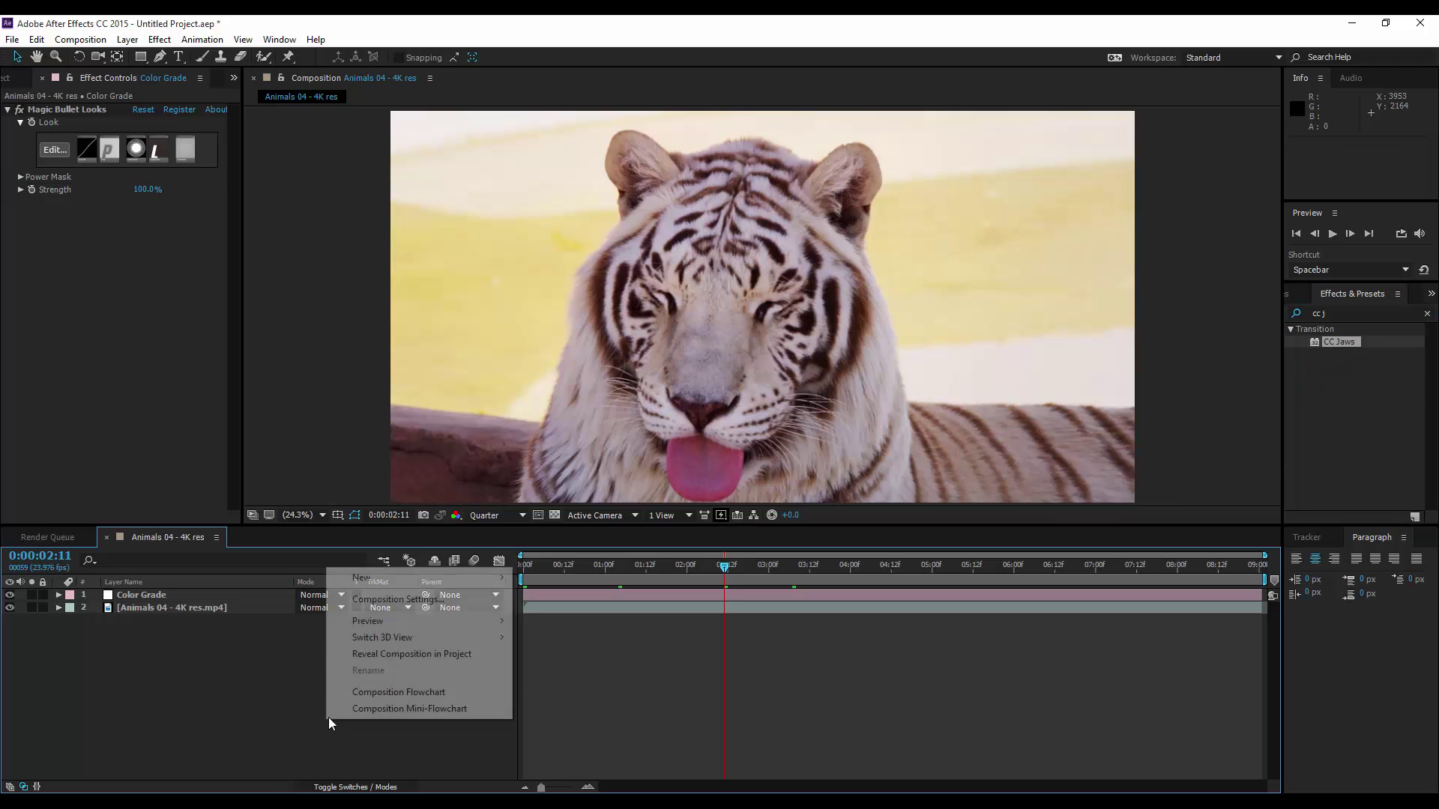
mouse_move(500, 586)
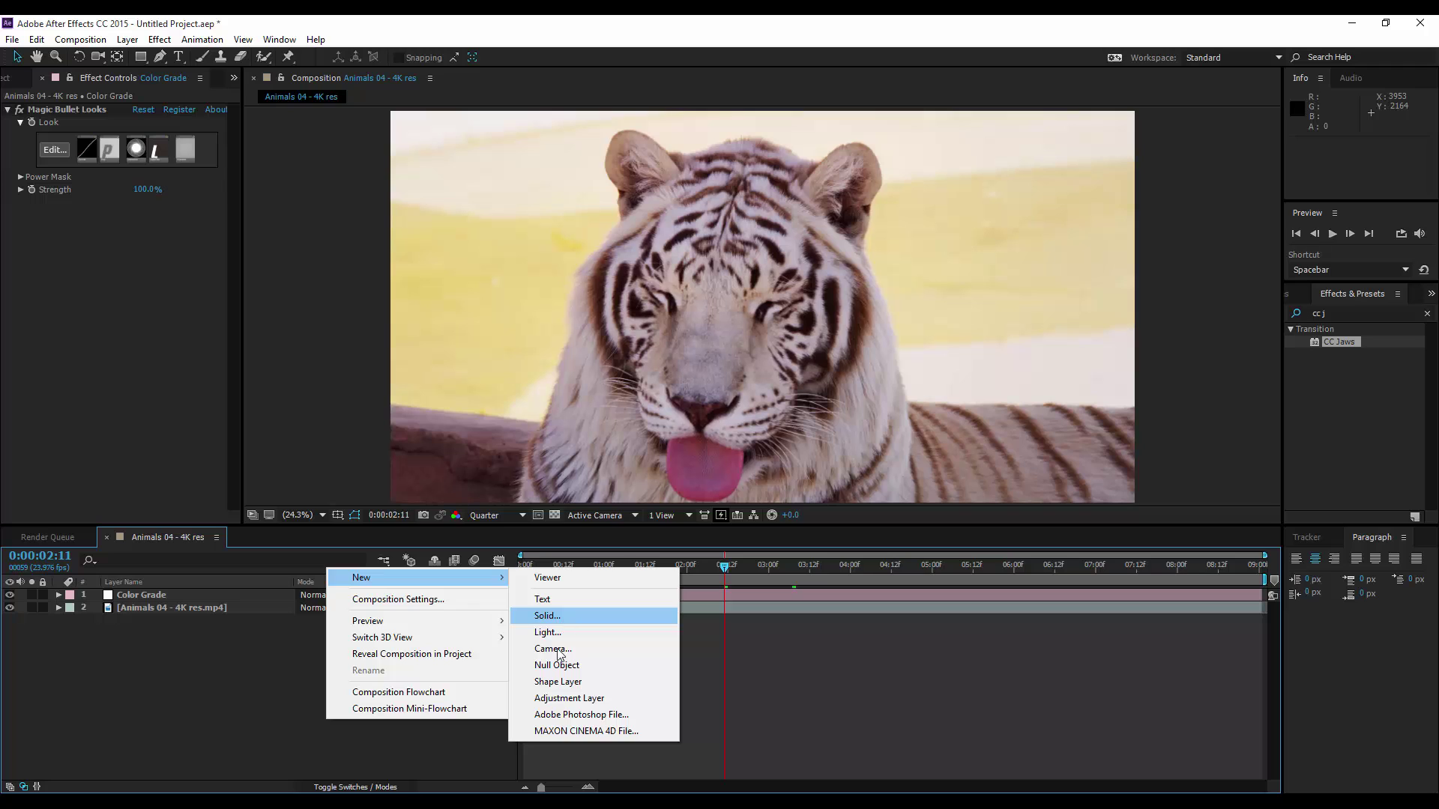
left_click(568, 698)
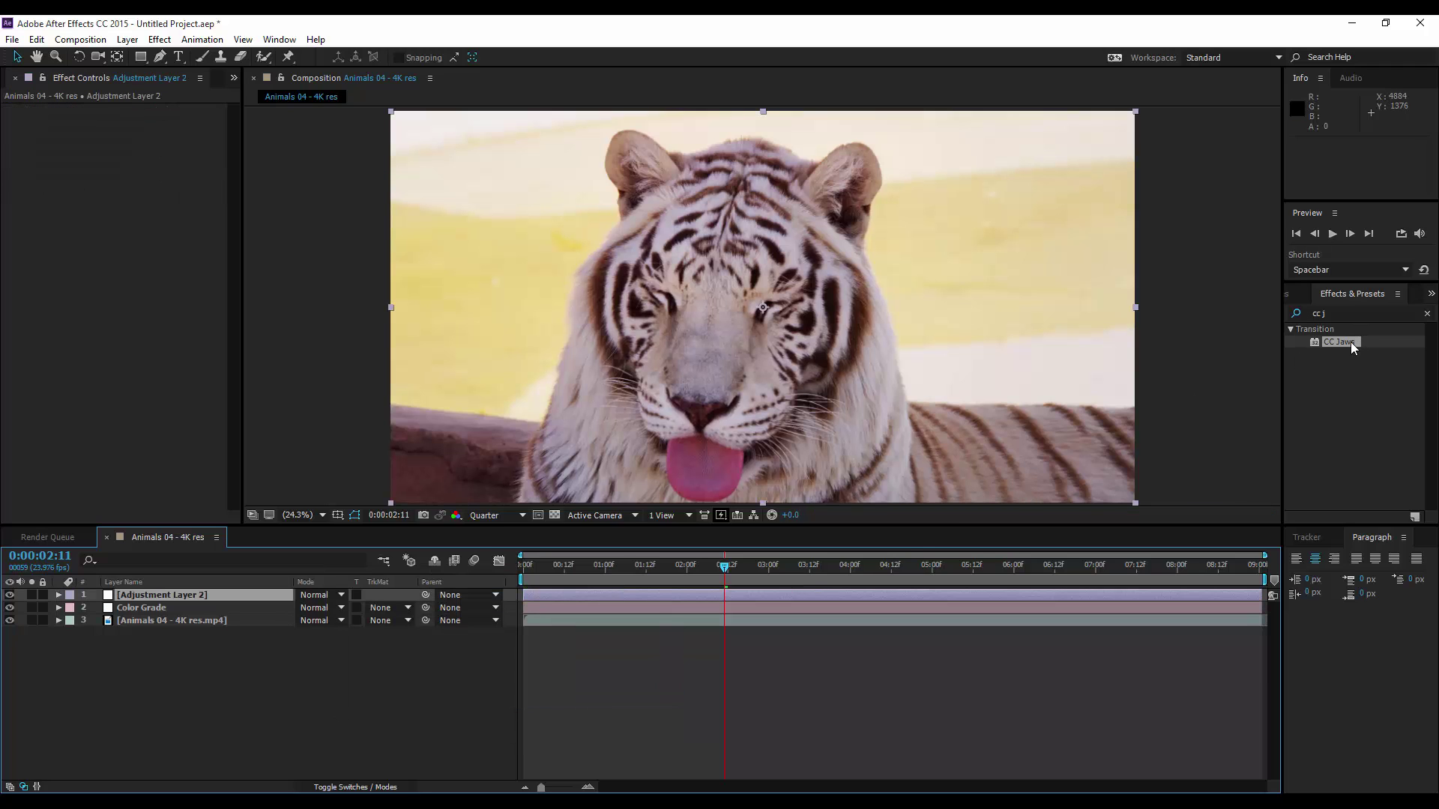
left_click_drag(1349, 342, 196, 590)
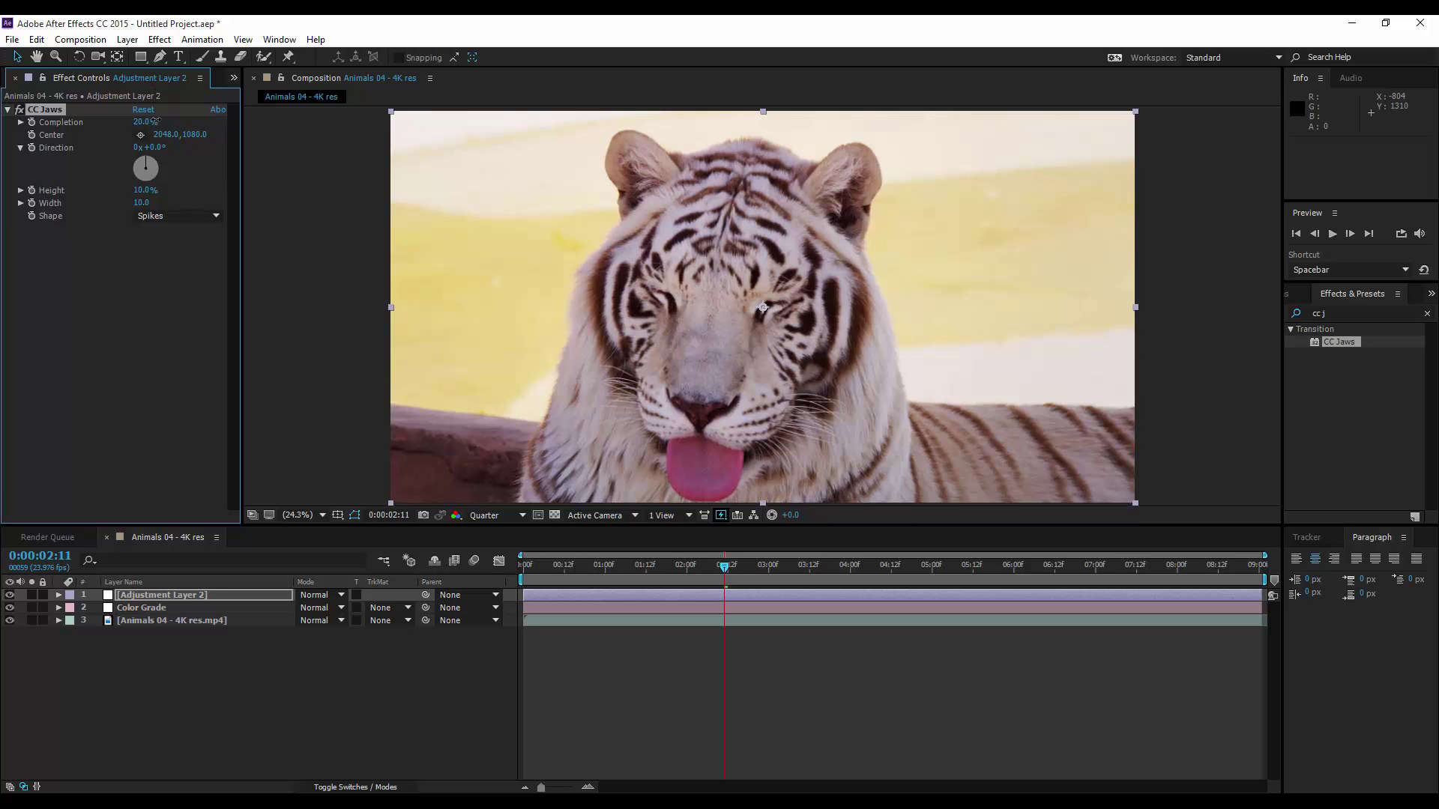
Step: Set CC Jaws to 24% completion, 0% height and 10.2 width, trying the Block and RoboJaw shapes before choosing Waves
left_click_drag(142, 122, 157, 122)
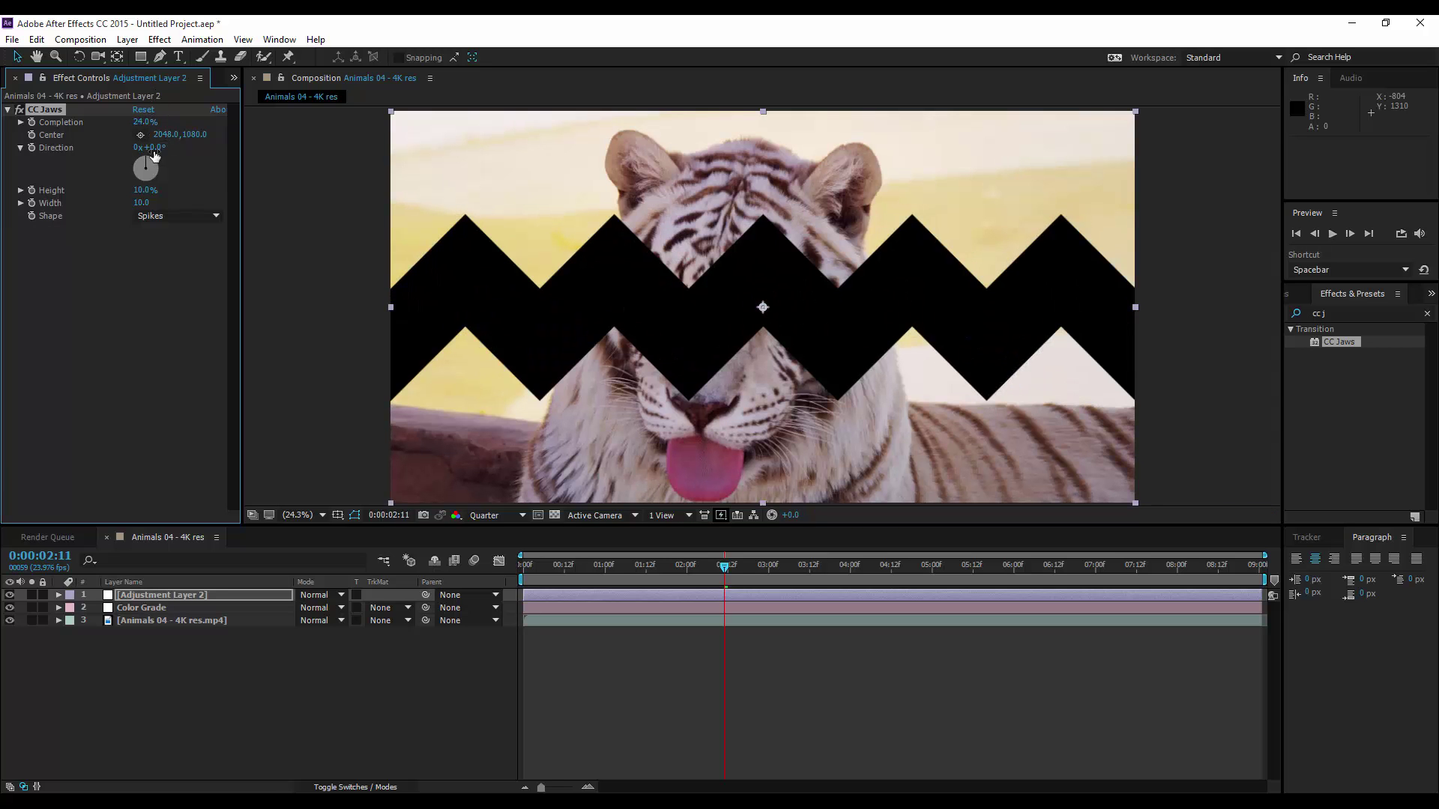
mouse_move(146, 190)
left_mouse_down()
mouse_move(87, 196)
mouse_move(142, 213)
left_mouse_up()
left_click(174, 216)
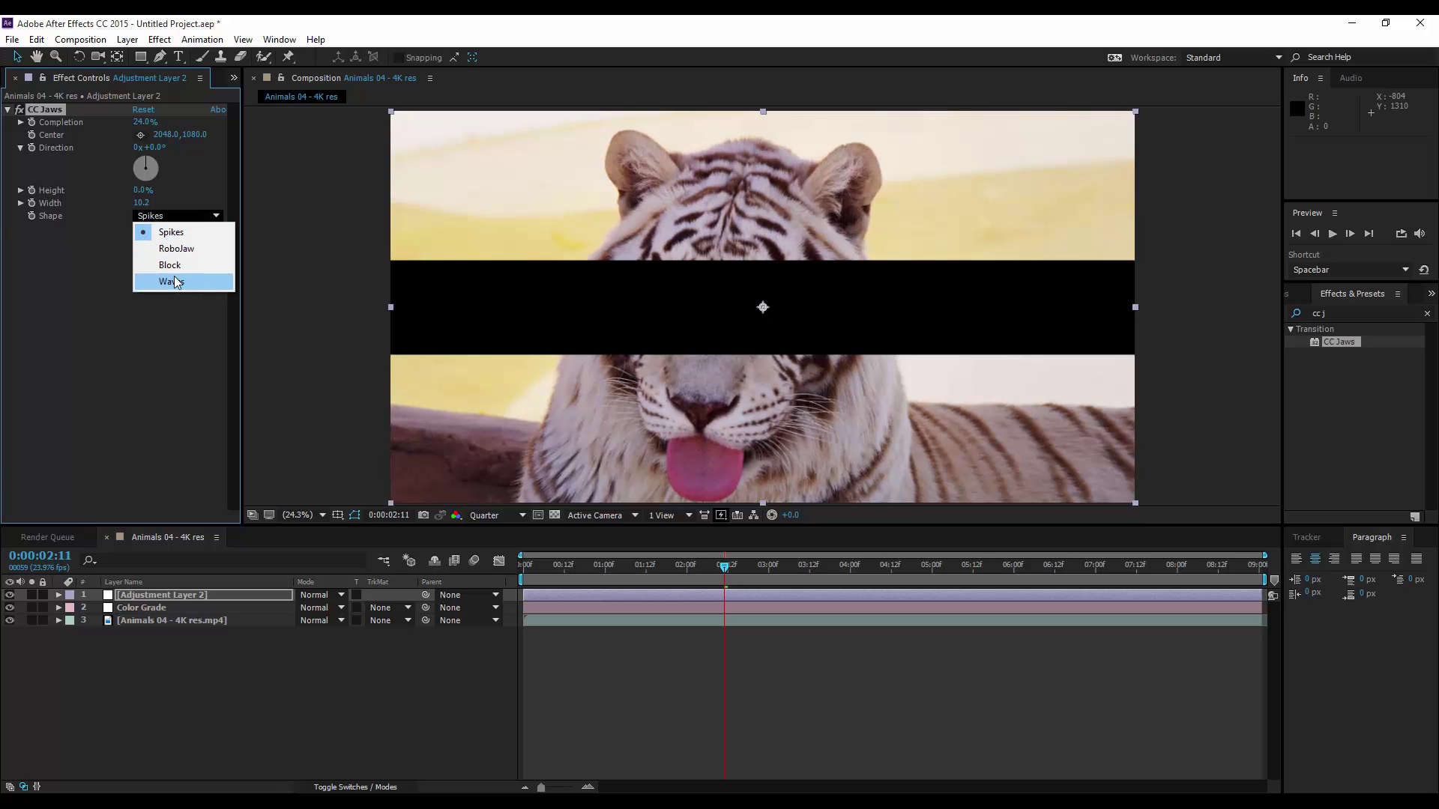
left_click(179, 266)
left_click(177, 215)
left_click(189, 249)
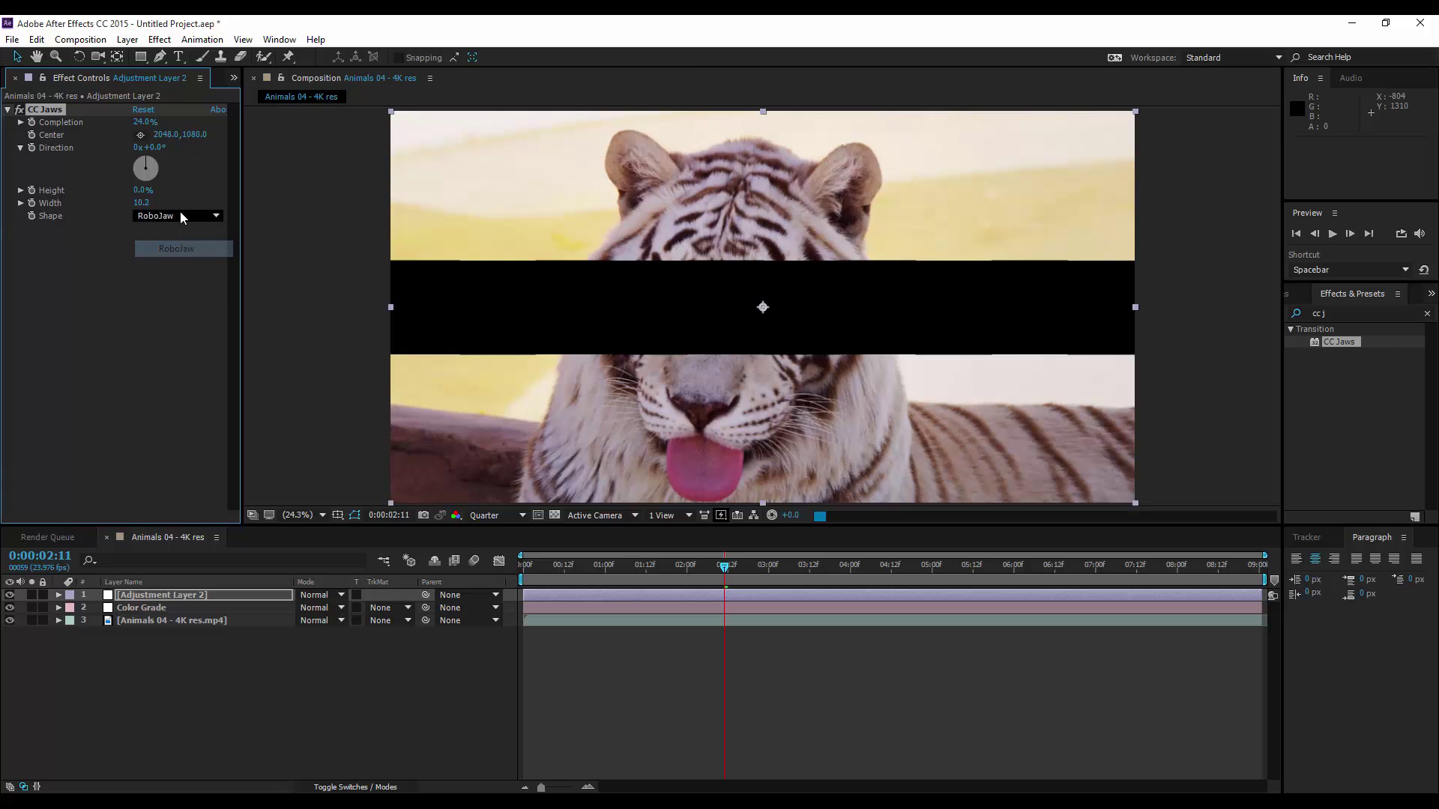
left_click(178, 217)
left_click(184, 281)
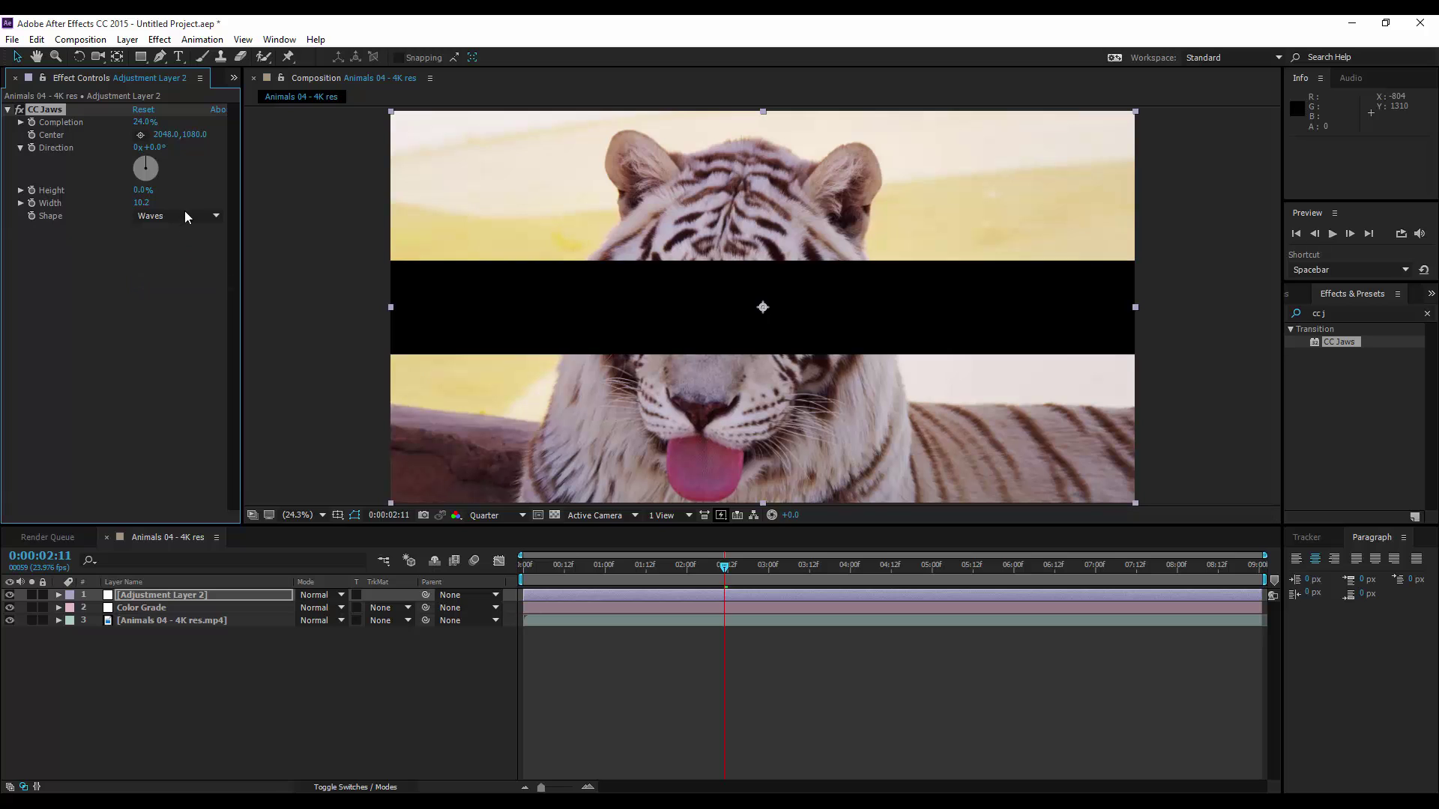
Step: Raise the CC Jaws completion to 100%, change the shape to Block, and rotate the direction to 152°
left_click_drag(142, 122, 216, 135)
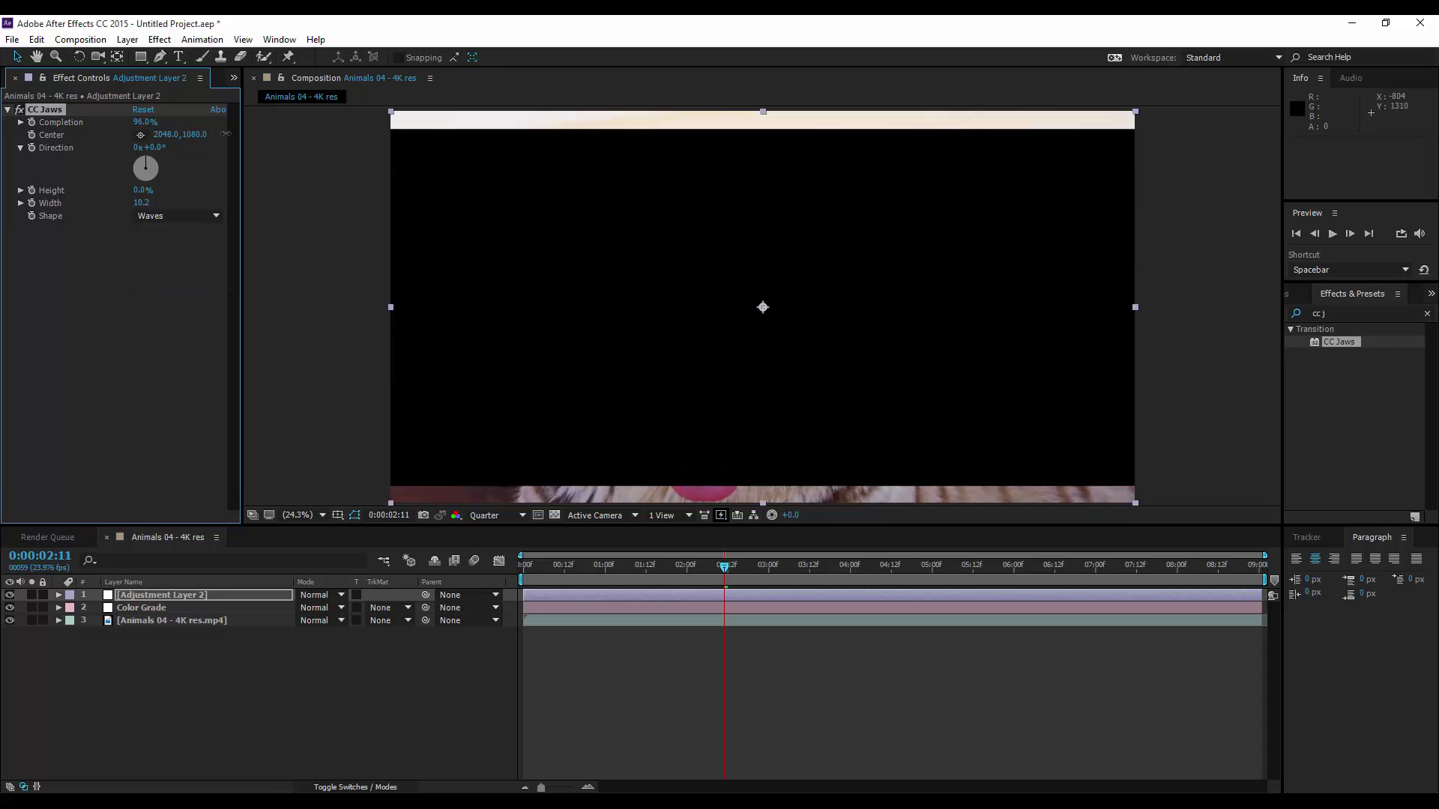
left_click(140, 136)
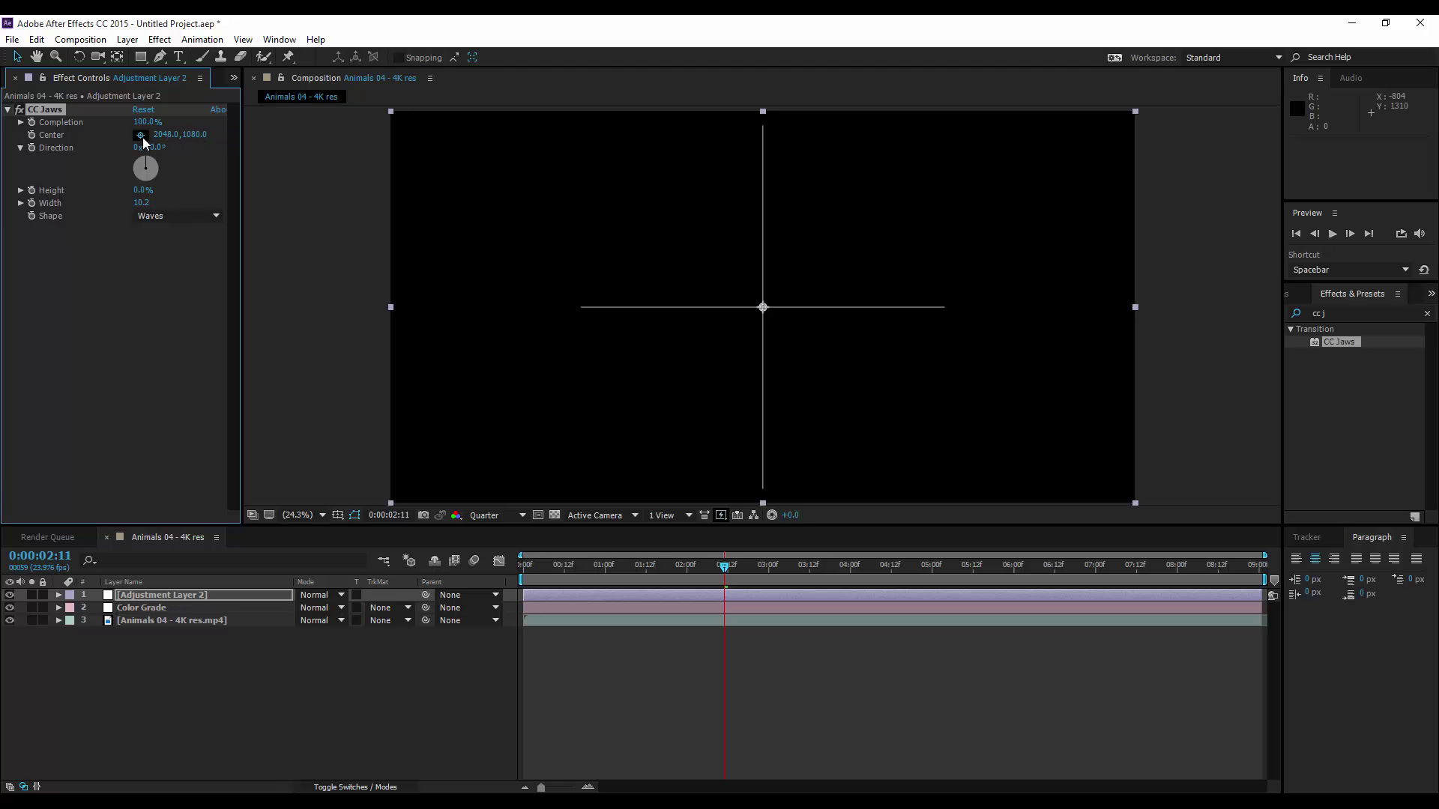
left_click(167, 216)
left_click(170, 264)
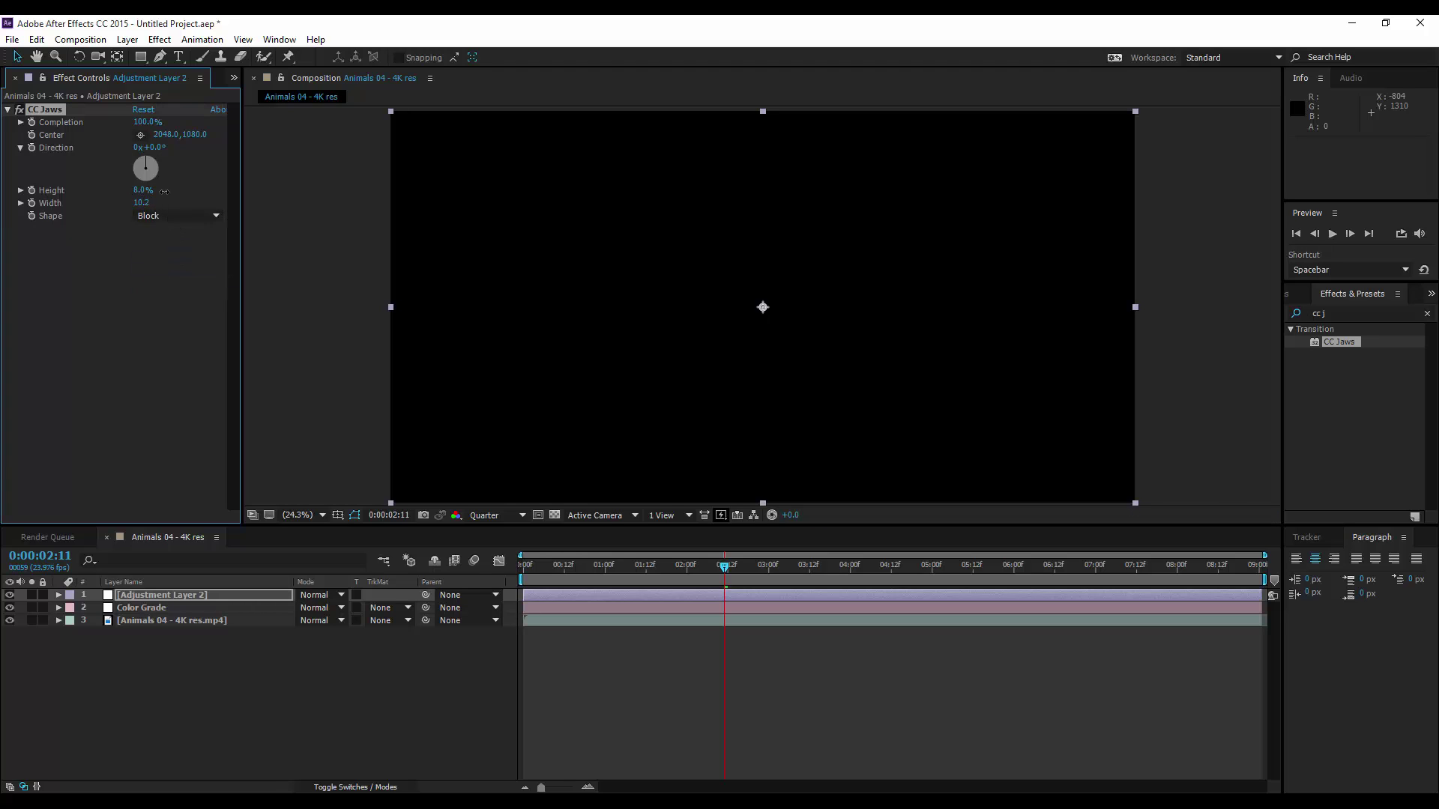
left_click_drag(150, 169, 165, 186)
Step: Delete the adjustment layer carrying the CC Jaws effect
left_click(187, 595)
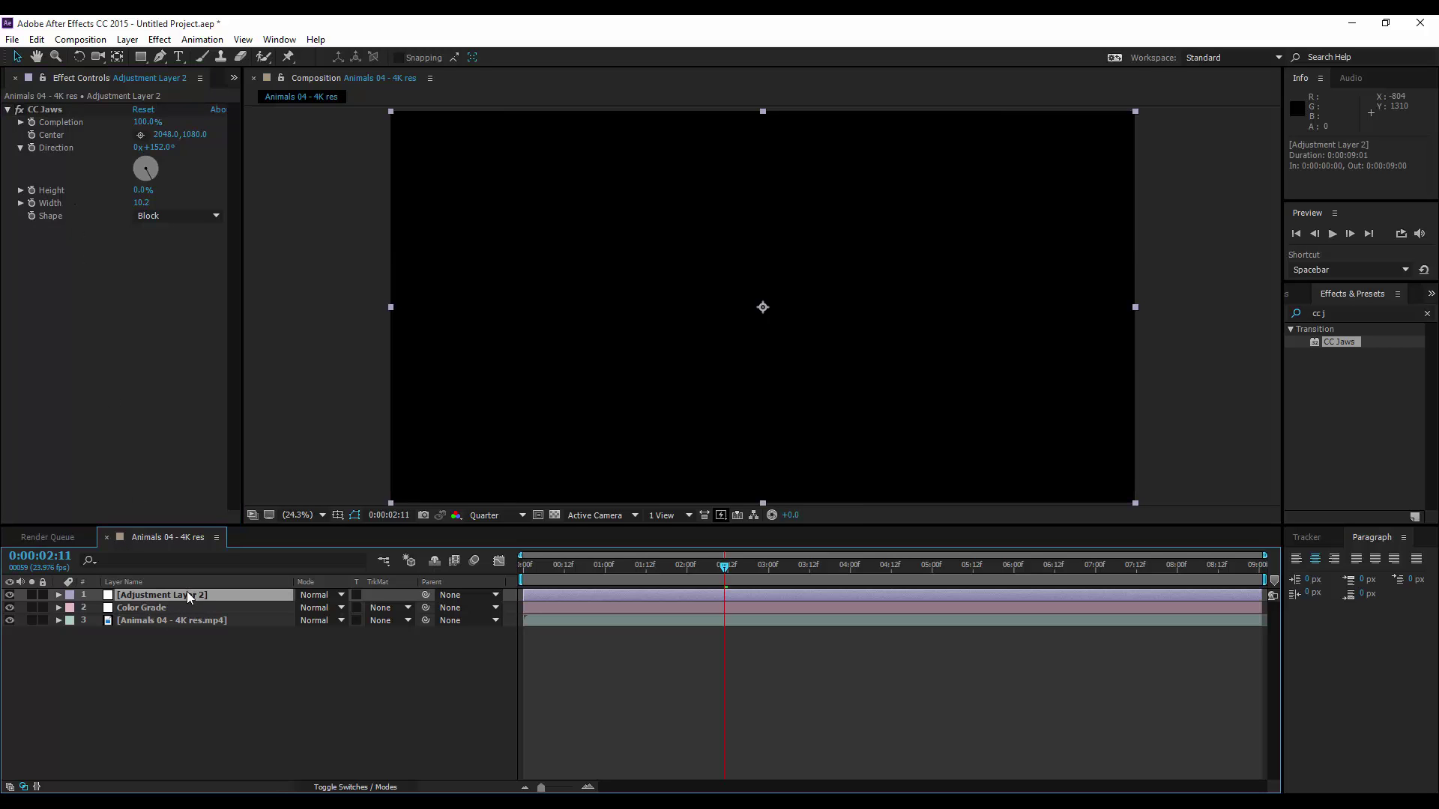
key("Delete")
right_click(205, 695)
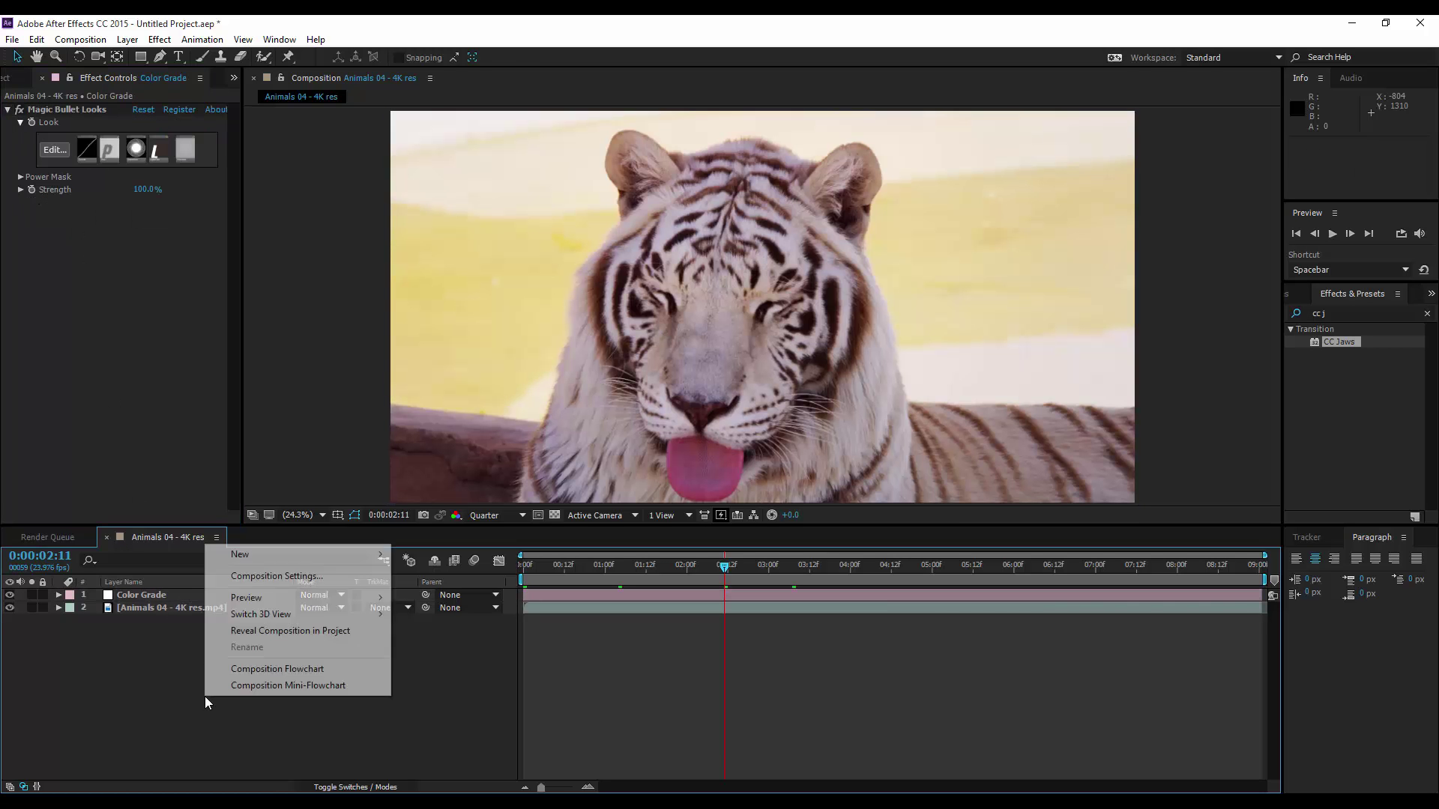
left_click(193, 696)
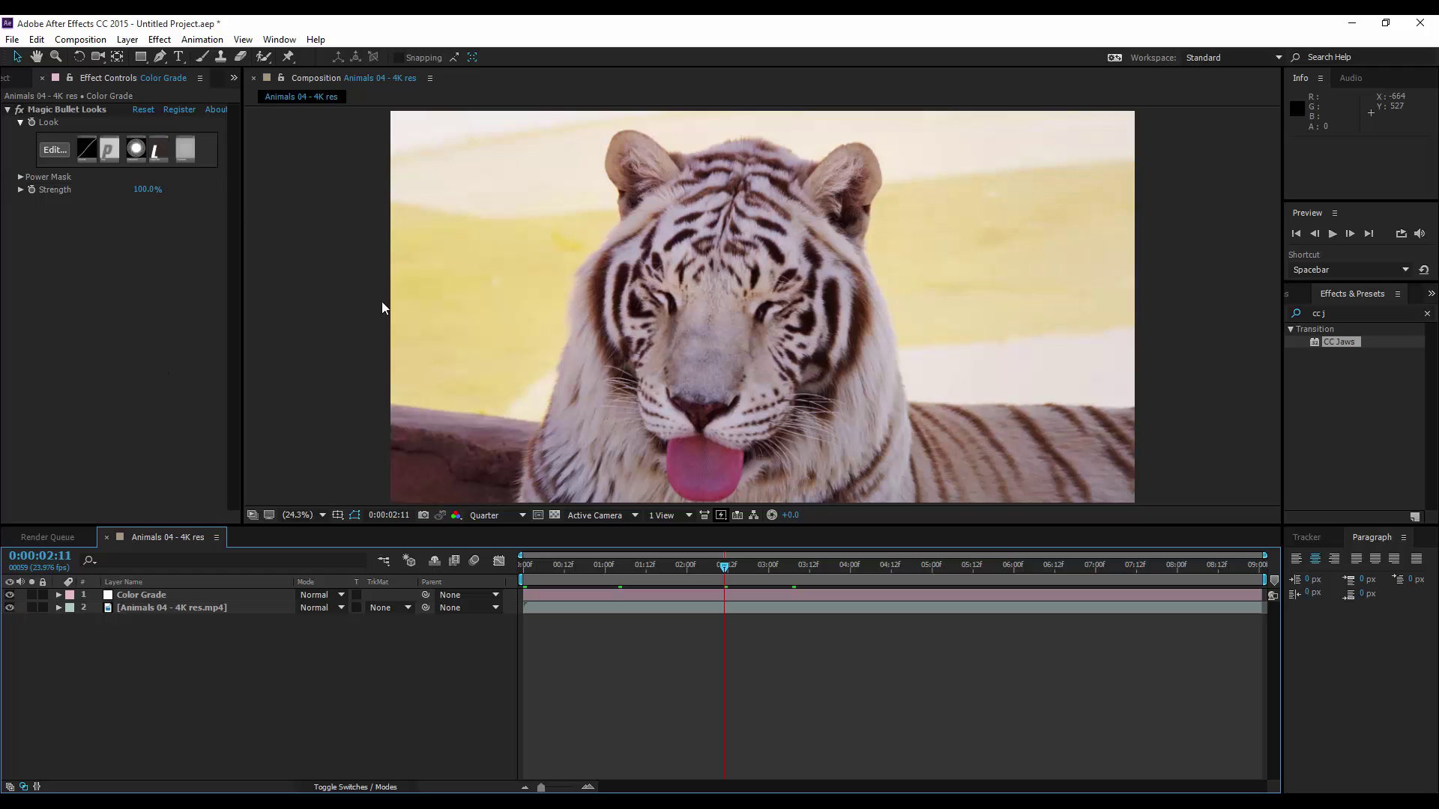
Step: Display the Title/Action Safe overlay and draw a rectangle across the frame's upper edge, reaching down to the title-safe line
left_click(337, 515)
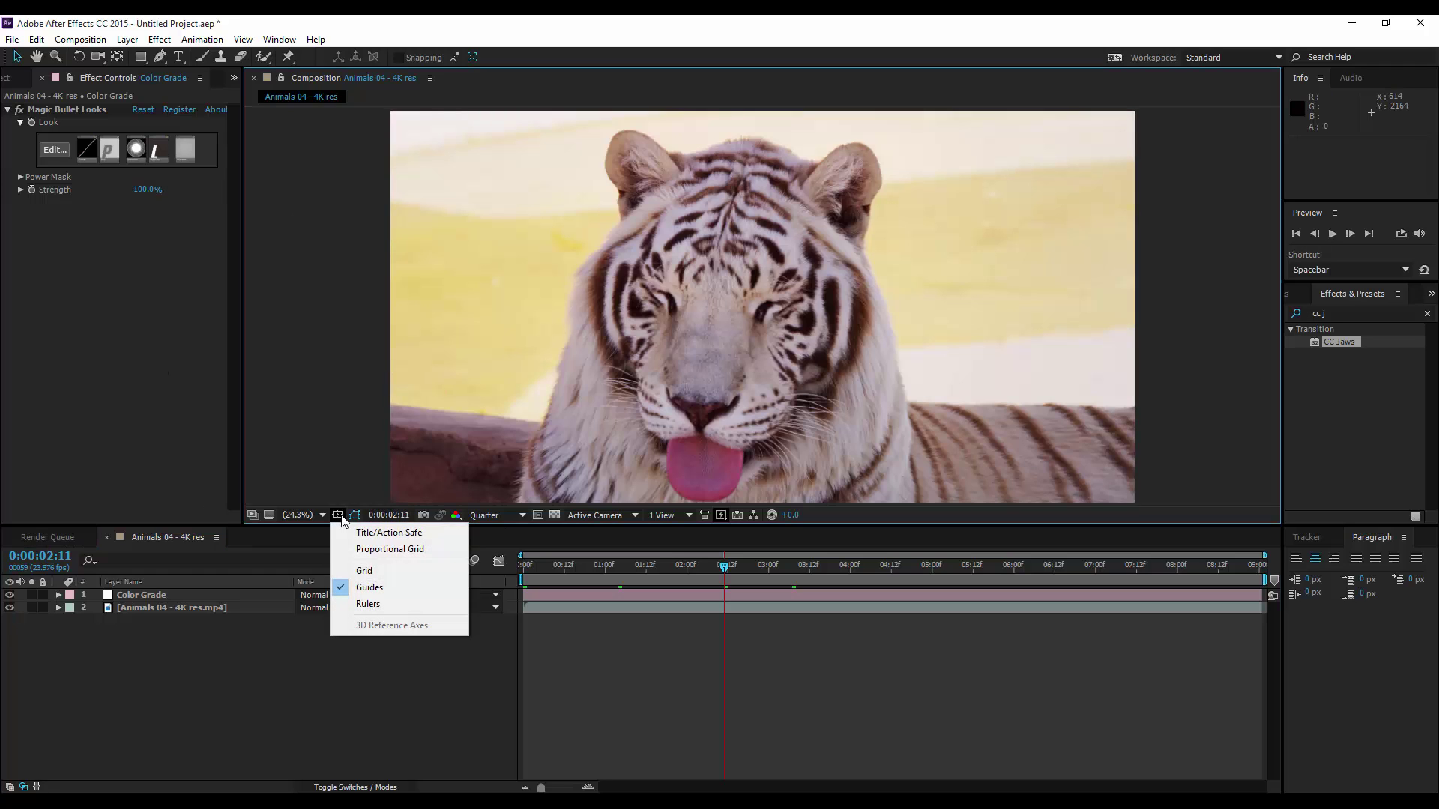
left_click(349, 529)
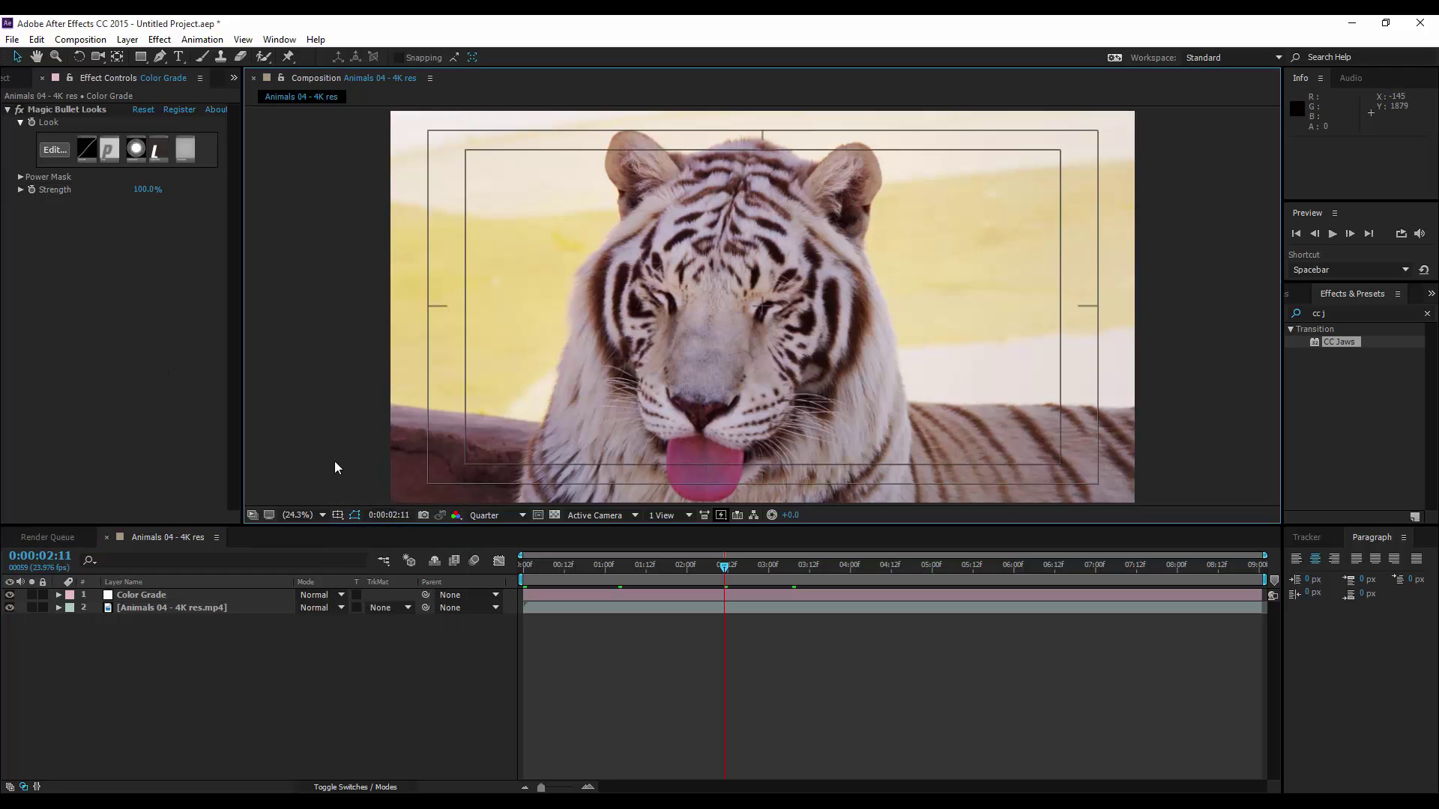
scroll(366, 433, "down", 1)
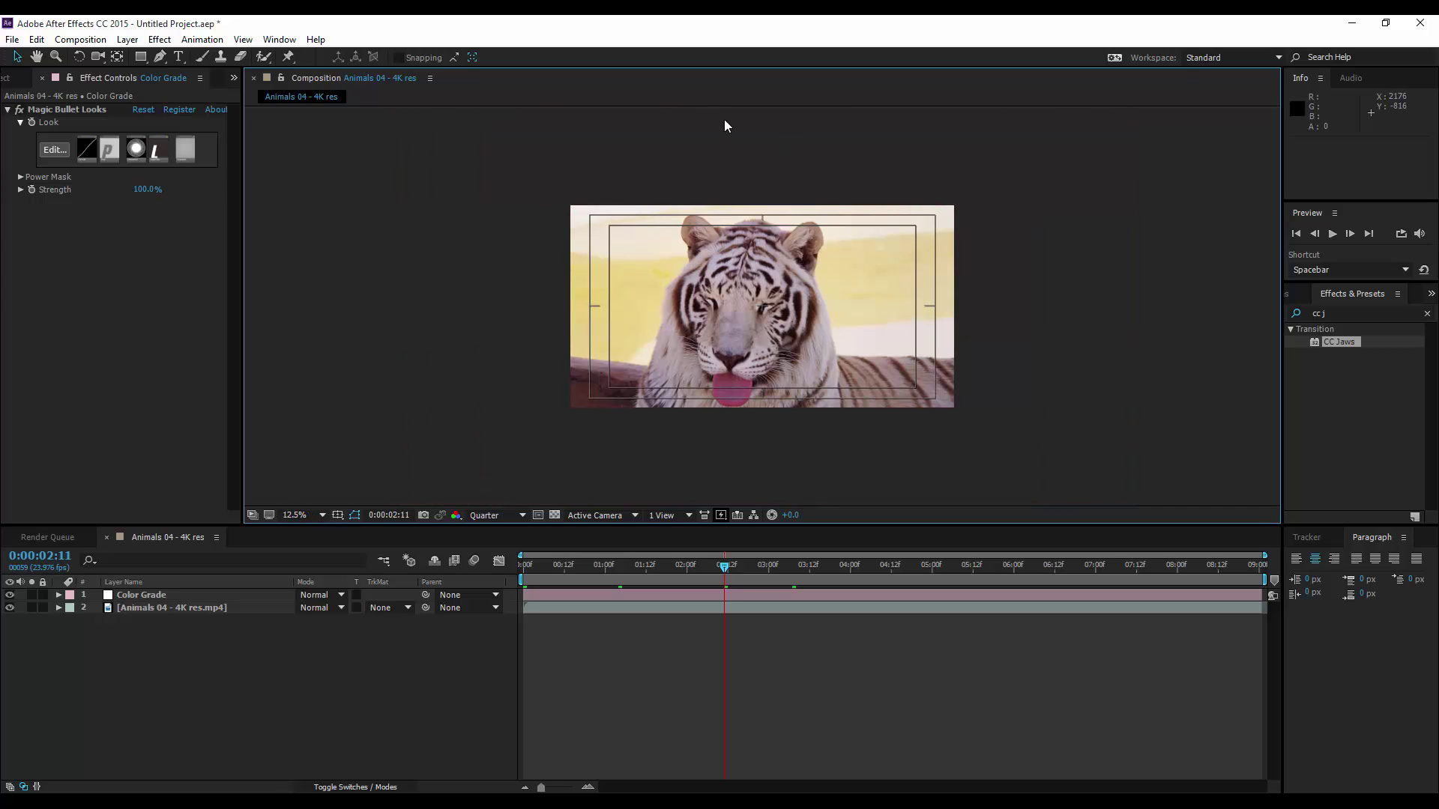
left_click(144, 54)
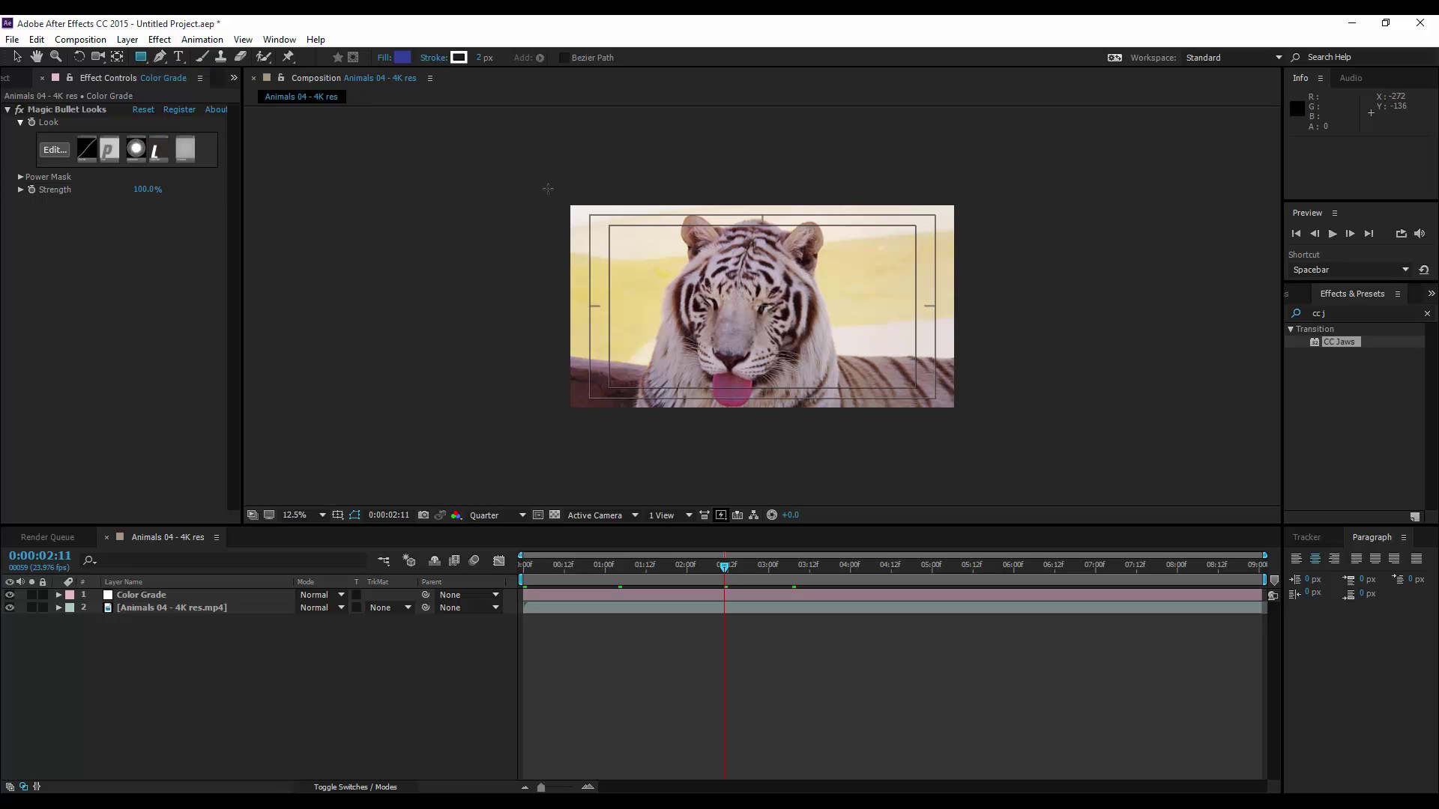
left_click_drag(548, 188, 978, 225)
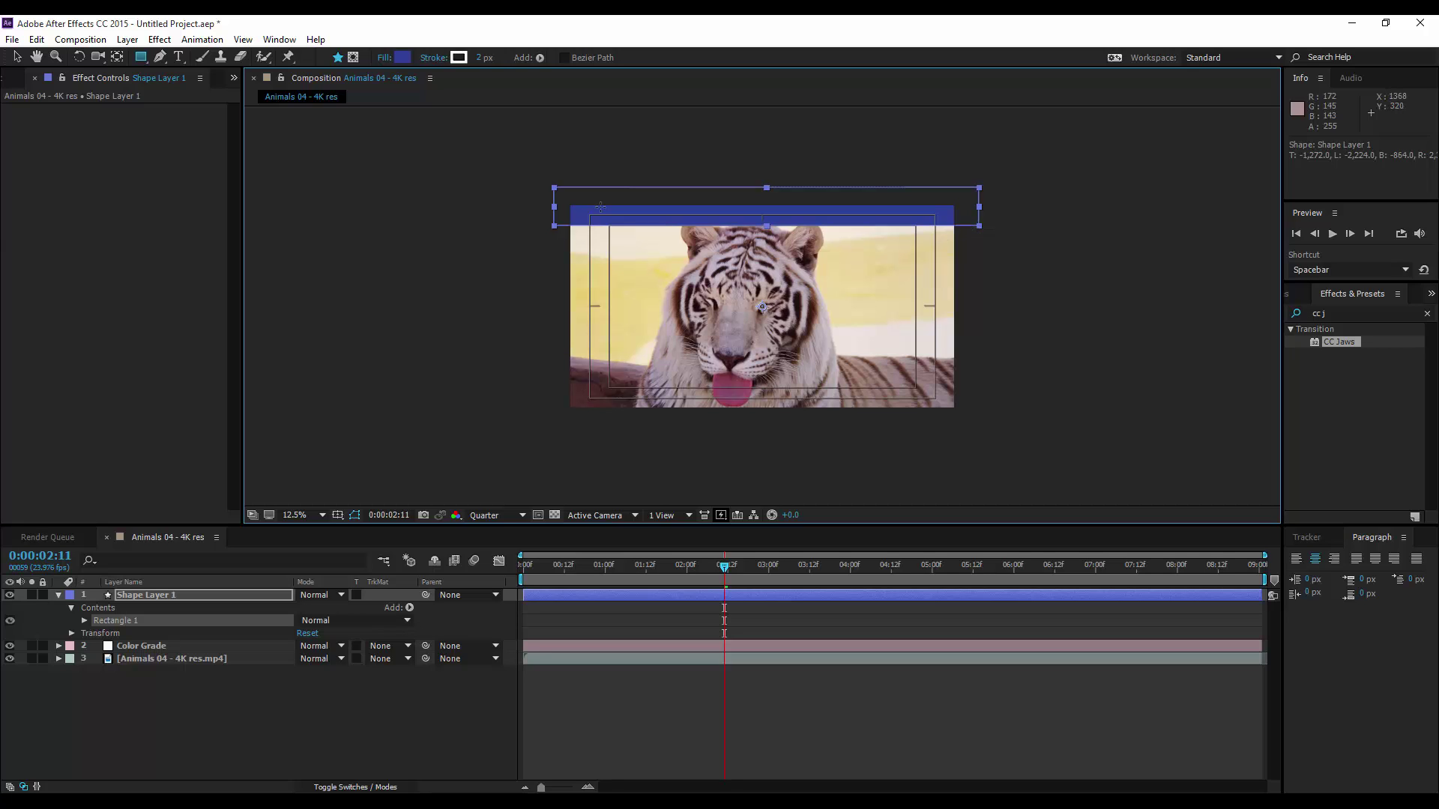
Step: Set the shape fill to black and draw a second rectangle across the frame's lower edge, up to the title-safe line
left_click(403, 58)
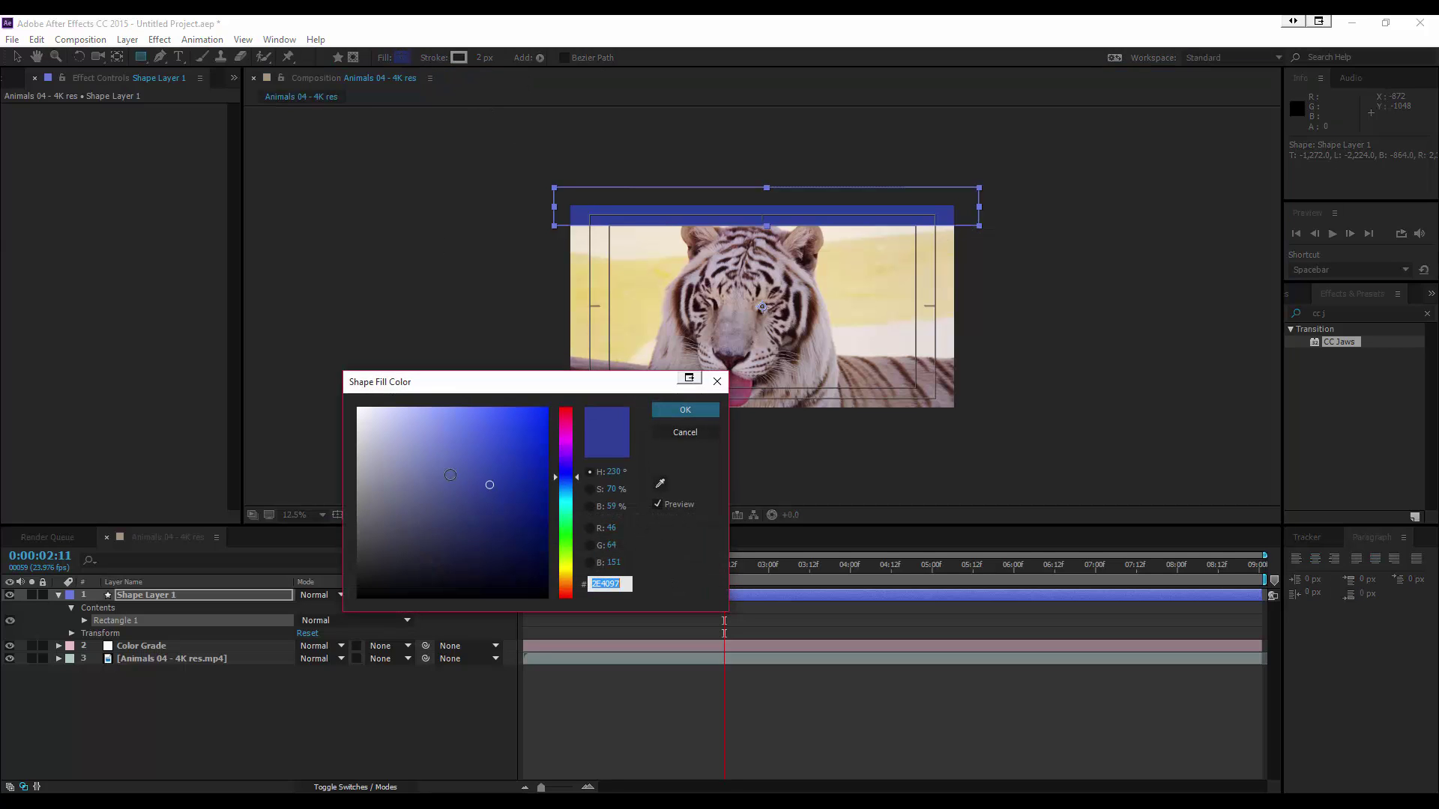
left_click_drag(442, 524, 225, 707)
left_click(685, 410)
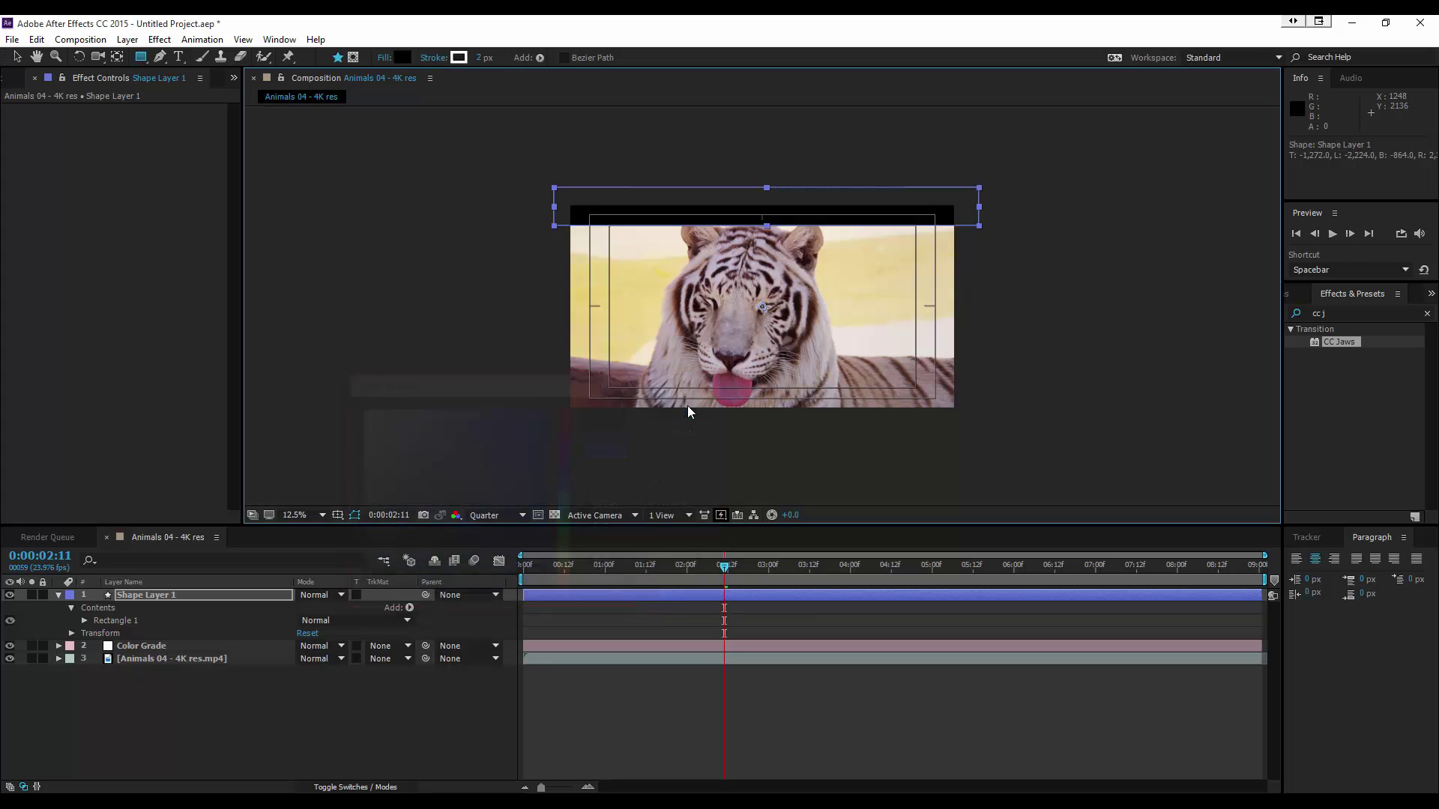
left_click_drag(516, 445, 993, 388)
left_click(252, 721)
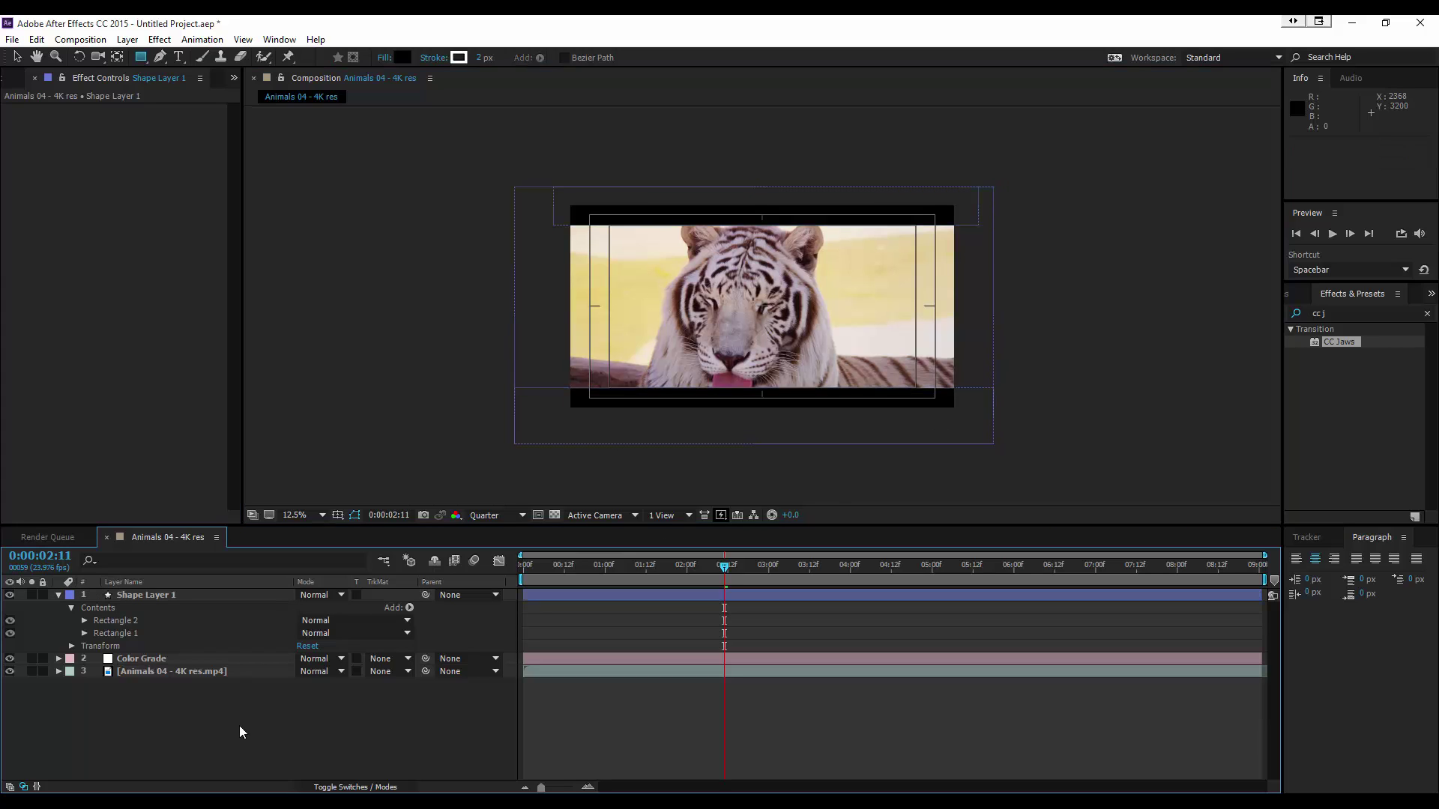
Step: Collapse the properties of Shape Layer 1 and hide the Title/Action Safe overlay, viewing the letterboxed frame at 25%
left_click(133, 599)
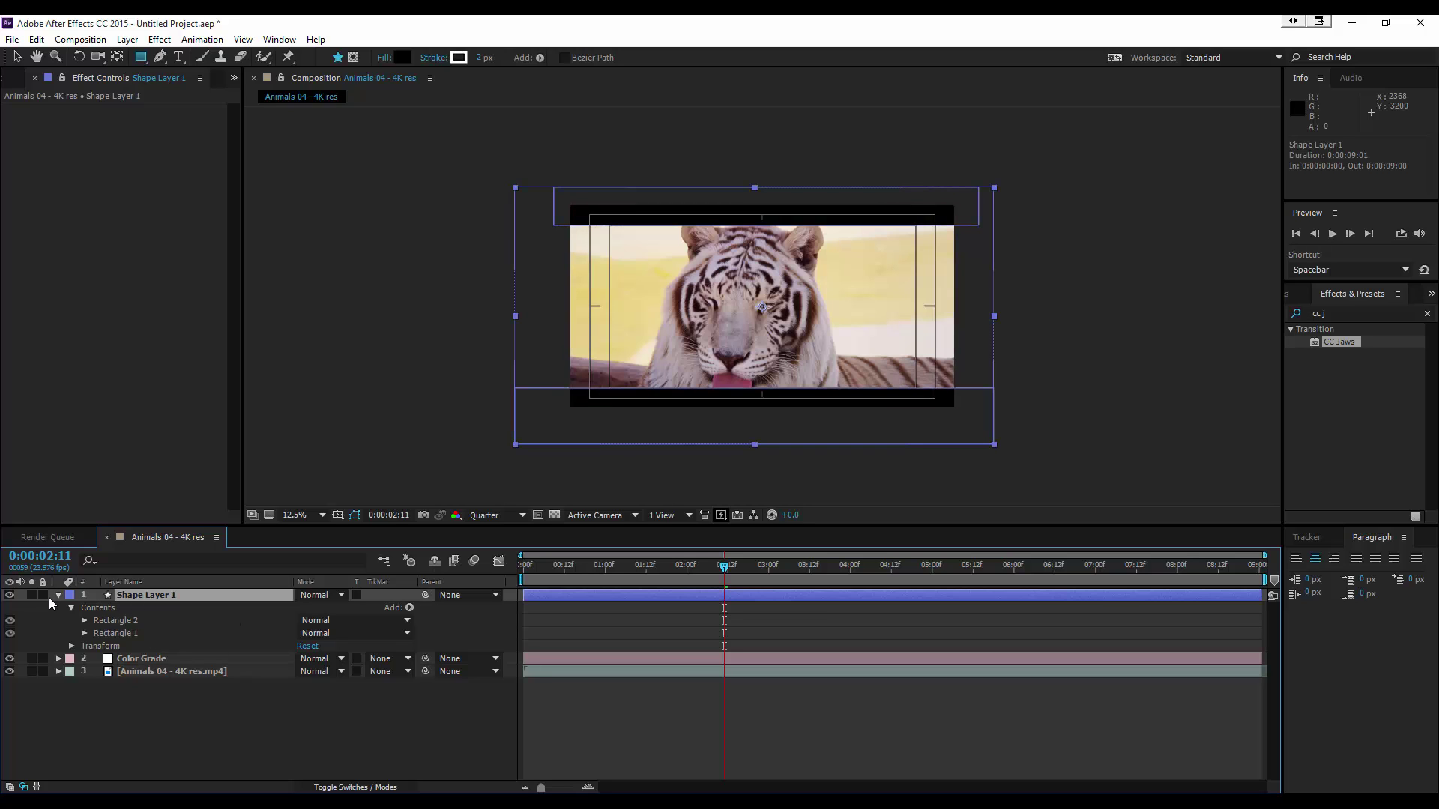
left_click(58, 595)
left_click(337, 514)
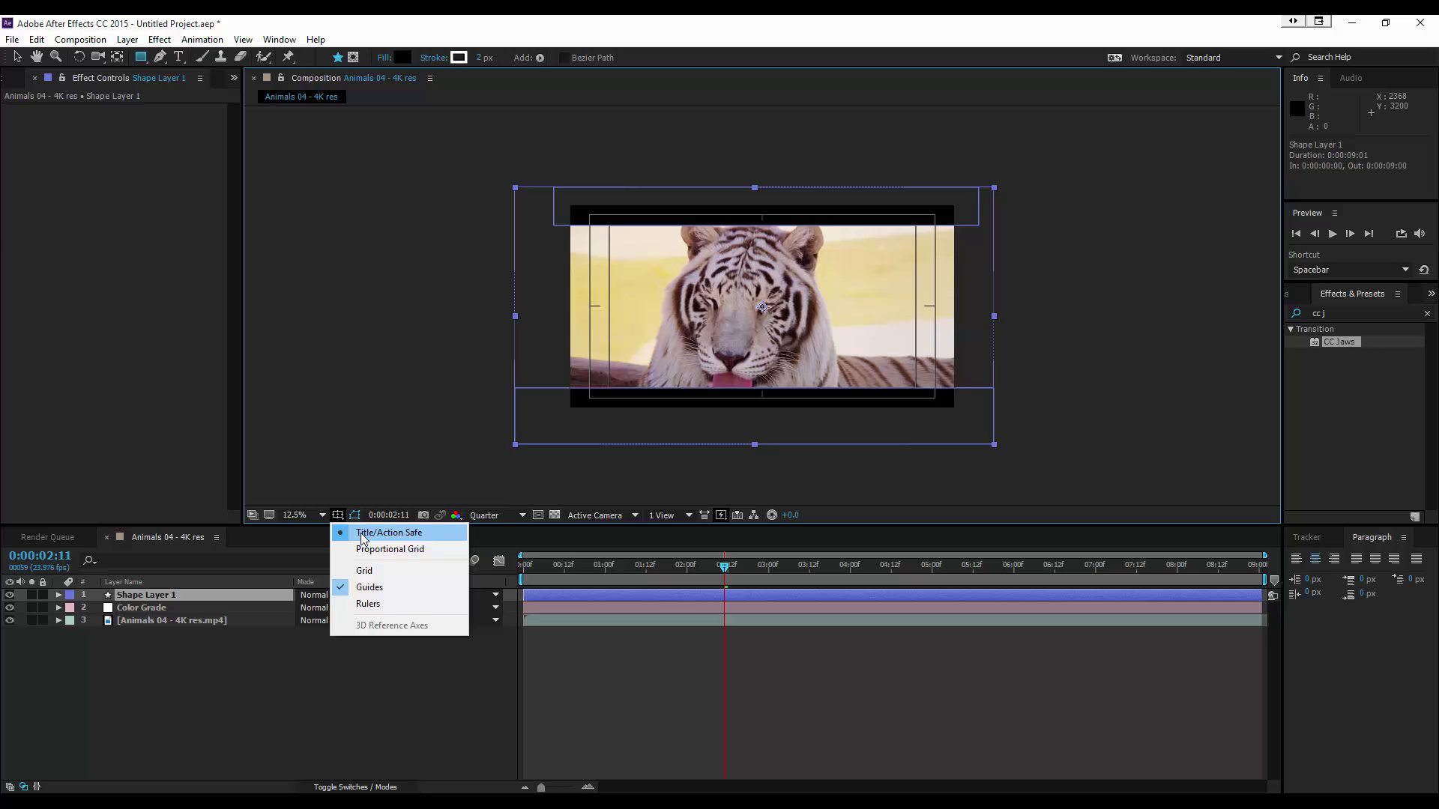
left_click(362, 538)
key("period")
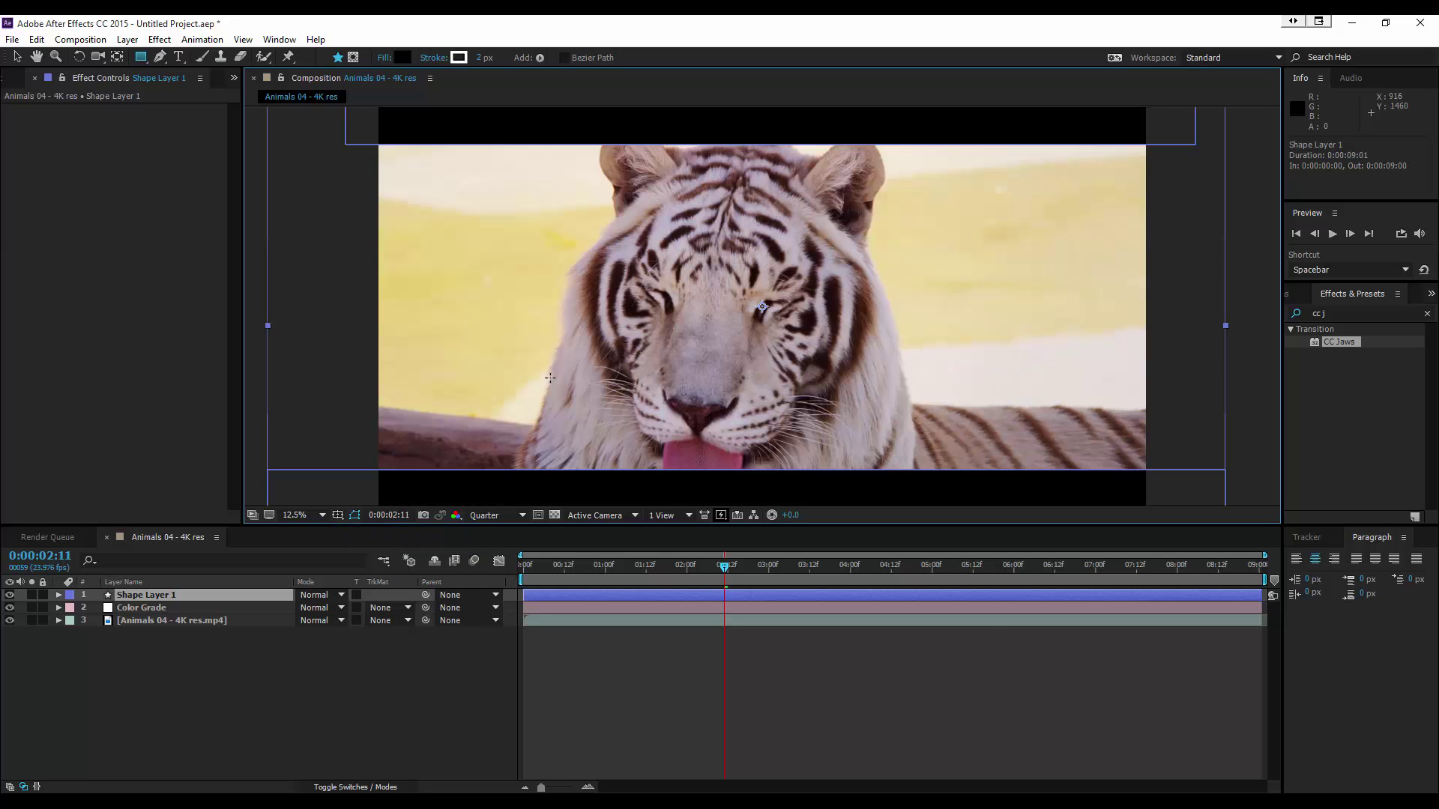
left_click(319, 730)
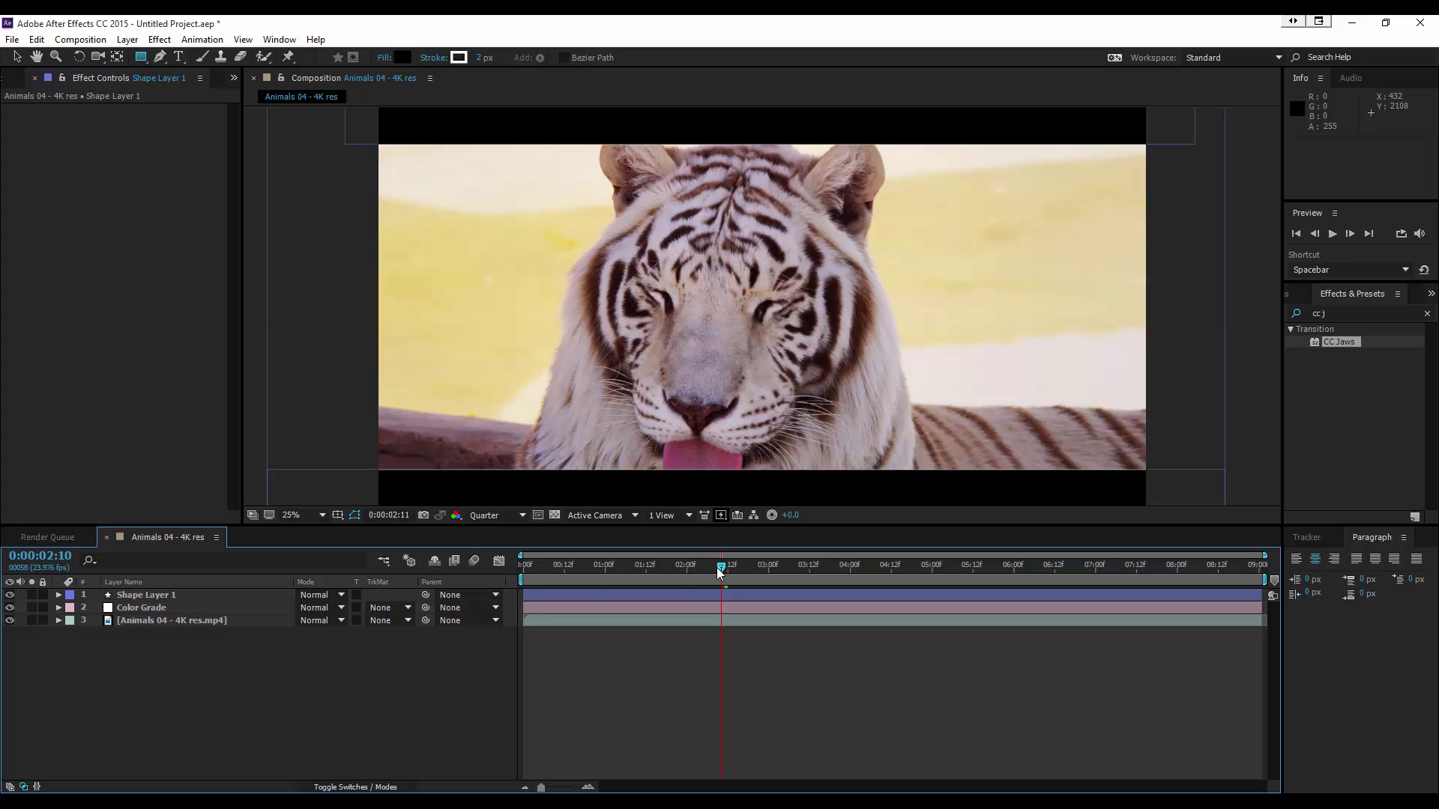
Step: At 0:00:02:13, move the tiger footage layer up 228 px to position 2048, 852 so the tongue fits between the bars
left_click_drag(717, 568, 1007, 578)
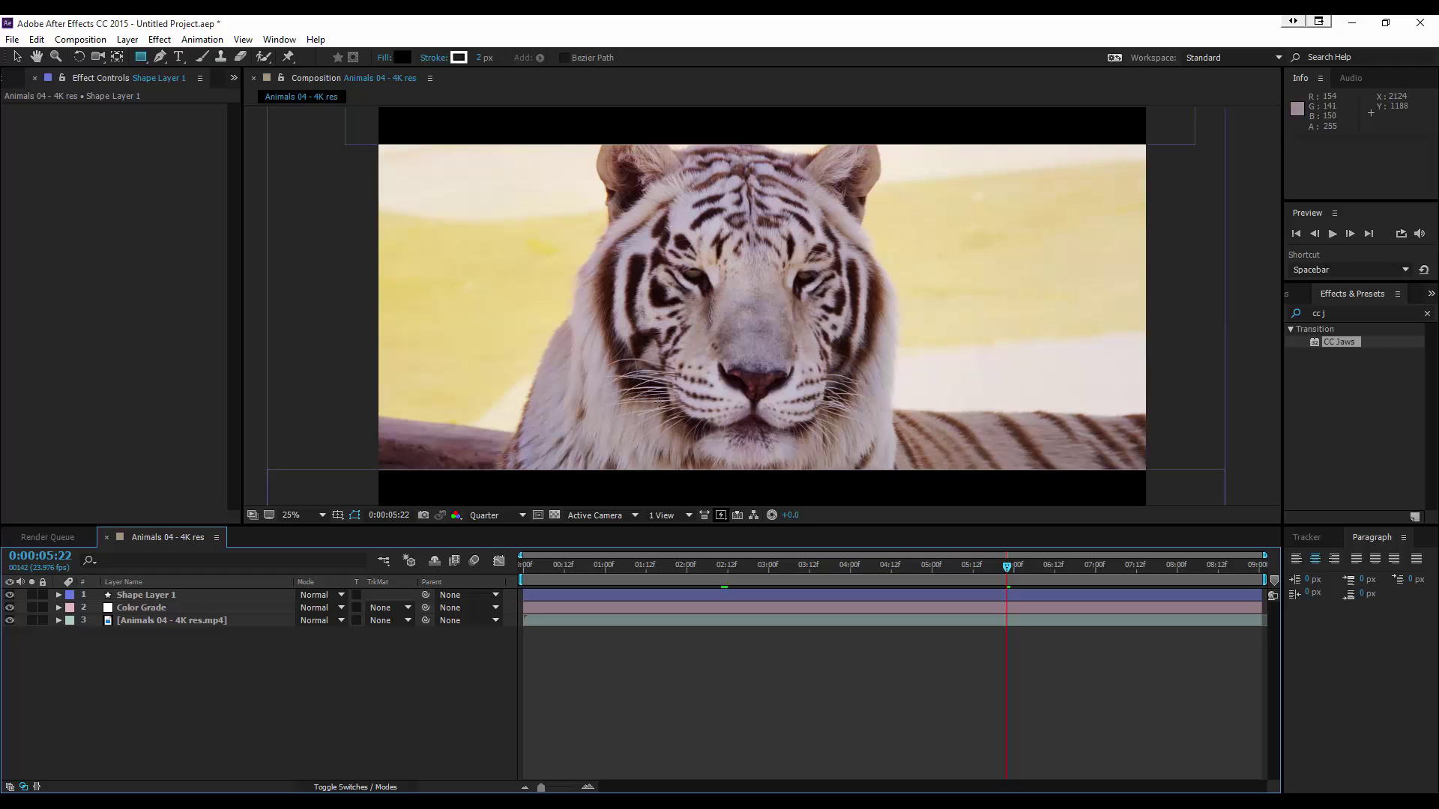
left_click(140, 623)
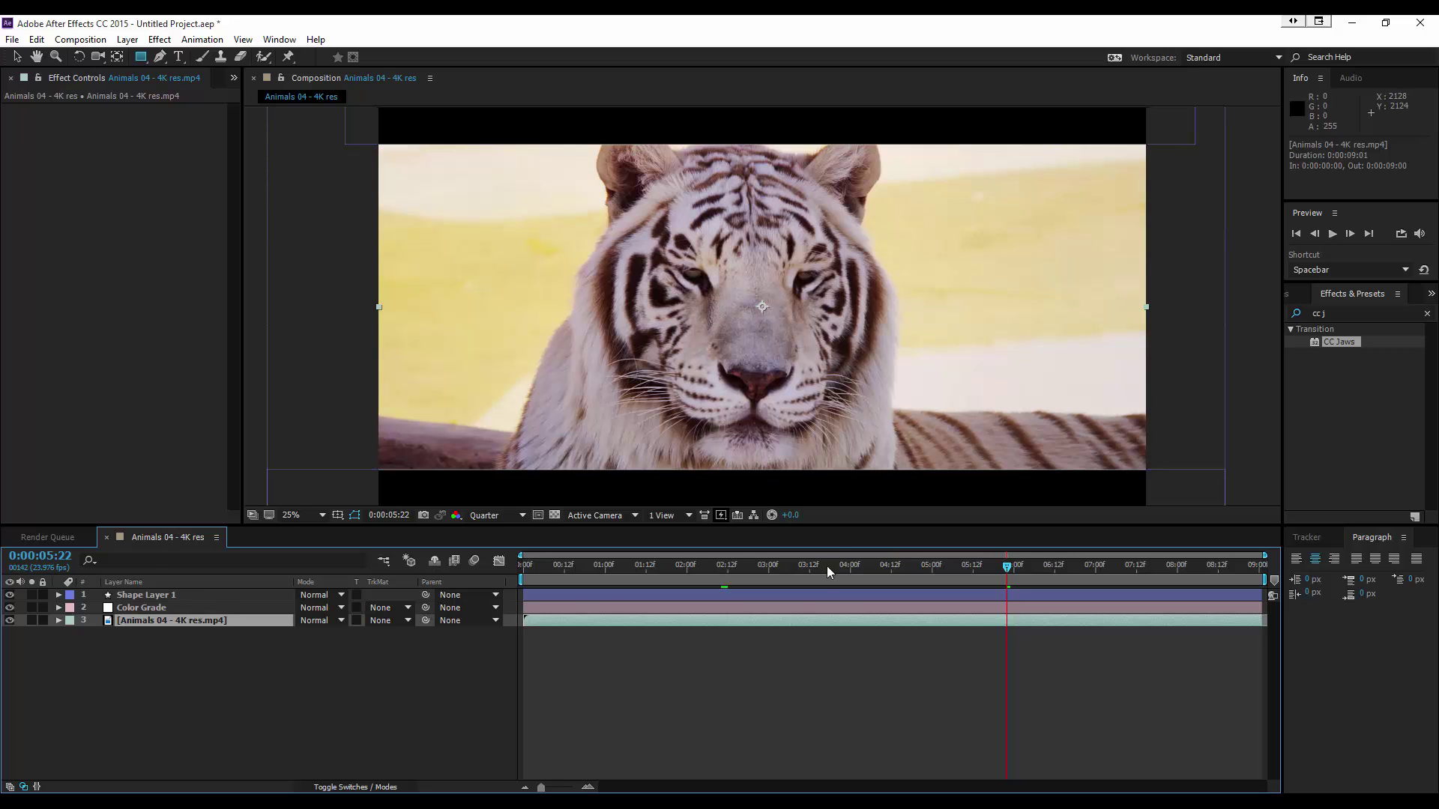
left_click(816, 567)
left_click_drag(736, 569, 731, 569)
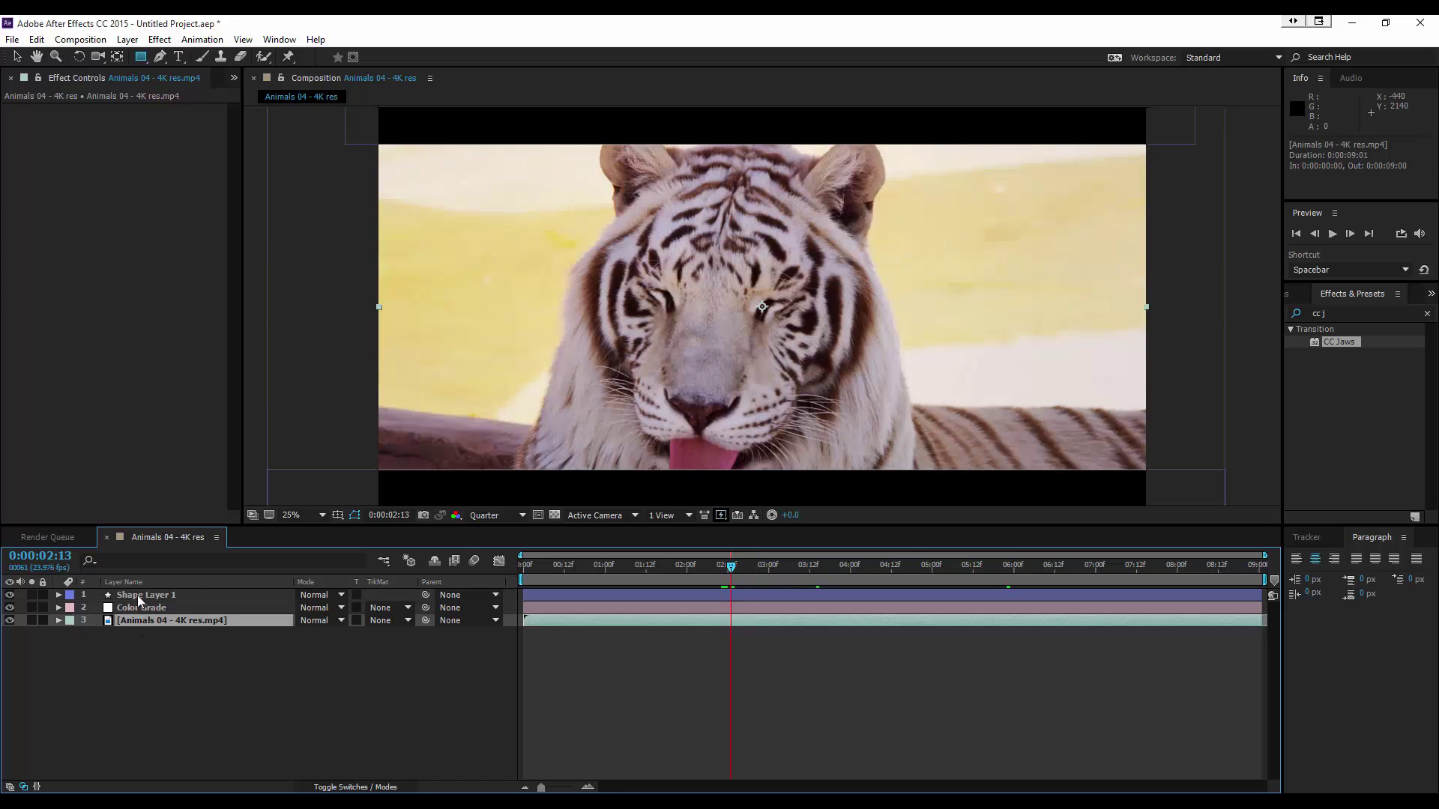
left_click(16, 56)
left_click_drag(655, 362, 657, 322)
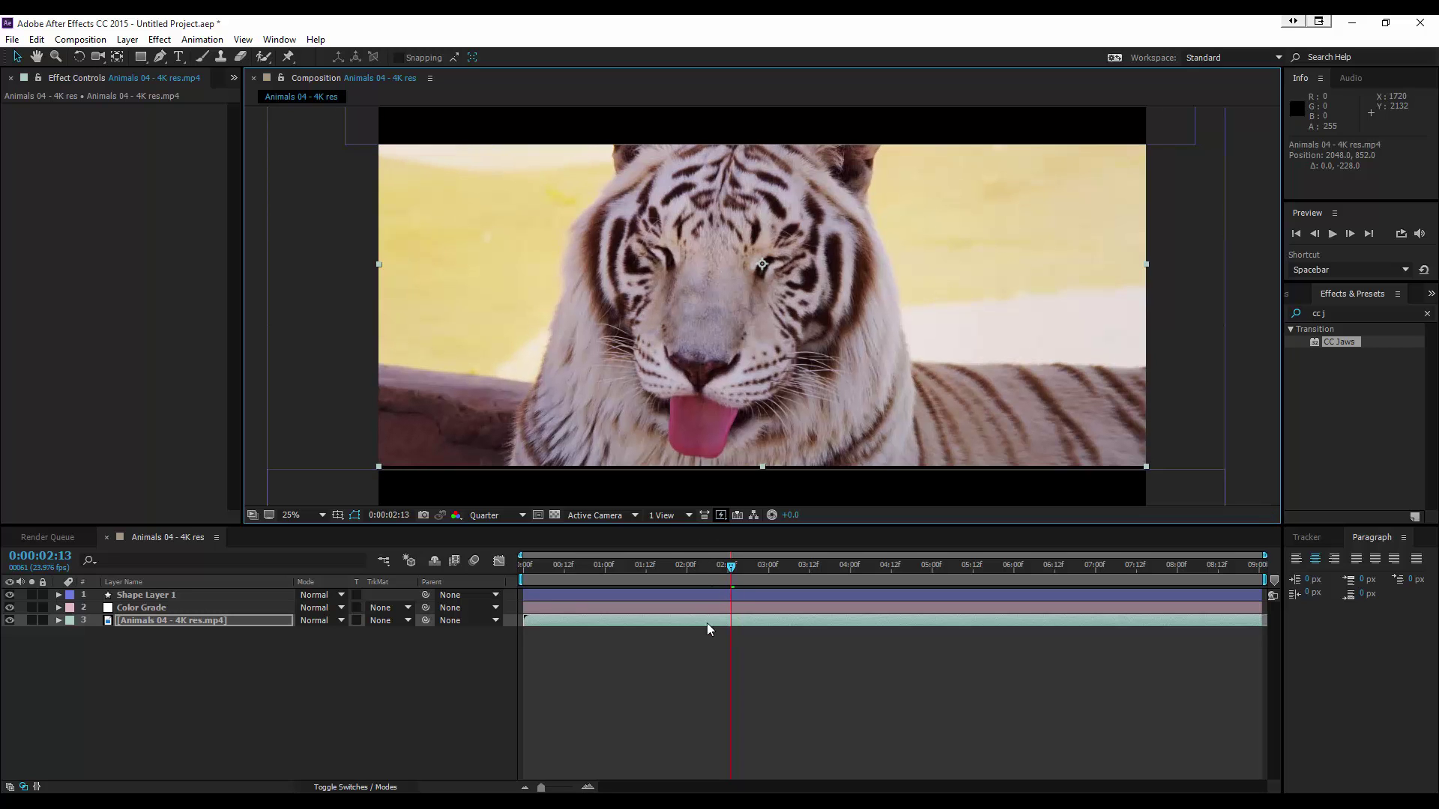
Step: Check the reframed footage at earlier times and return to the first frame at 0:00:00:00
left_click(711, 649)
left_click_drag(731, 567, 581, 577)
key("ctrl+k")
left_click_drag(720, 602, 133, 701)
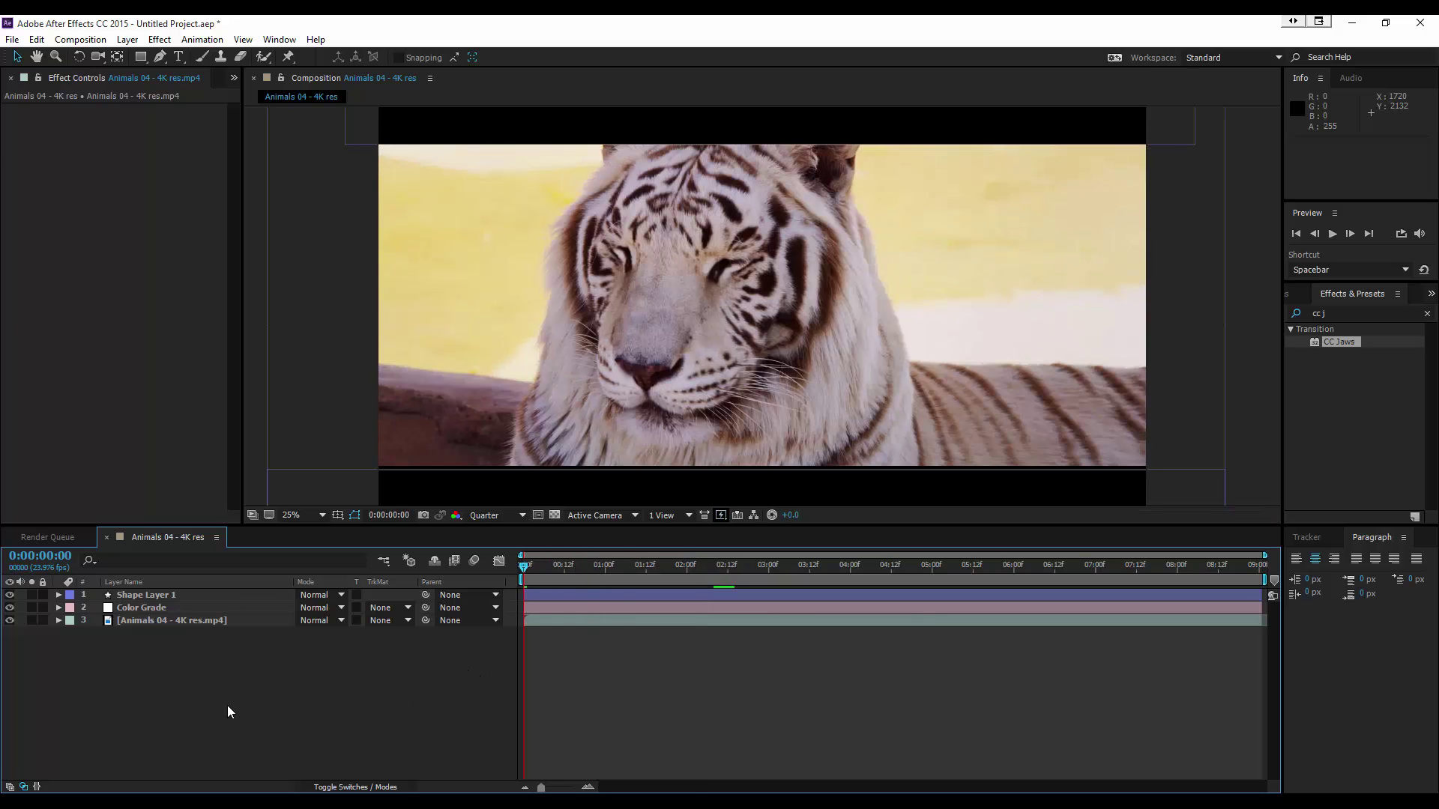
Step: Select the tiger footage layer and search the effects and presets for "organi"
left_click(140, 619)
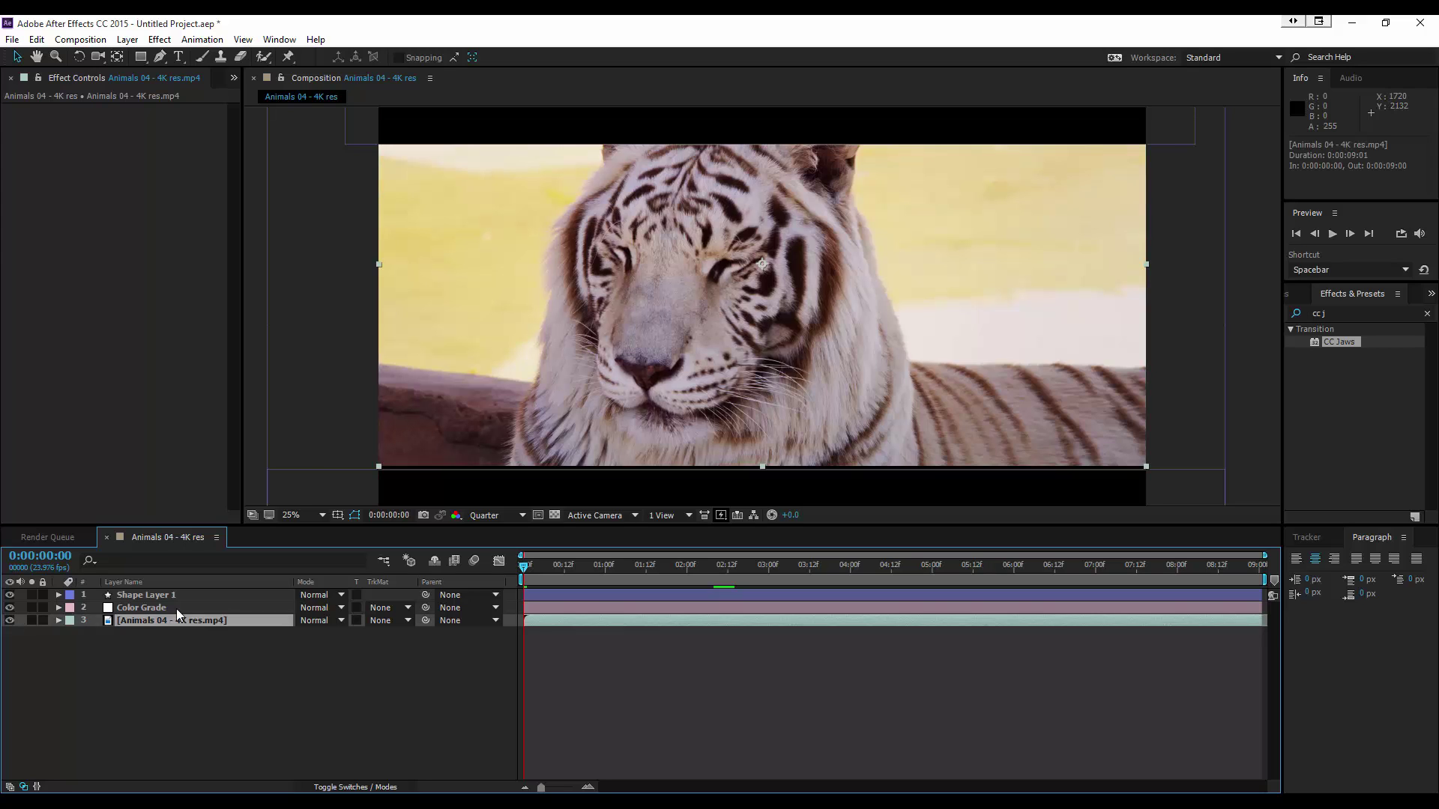
type("organi")
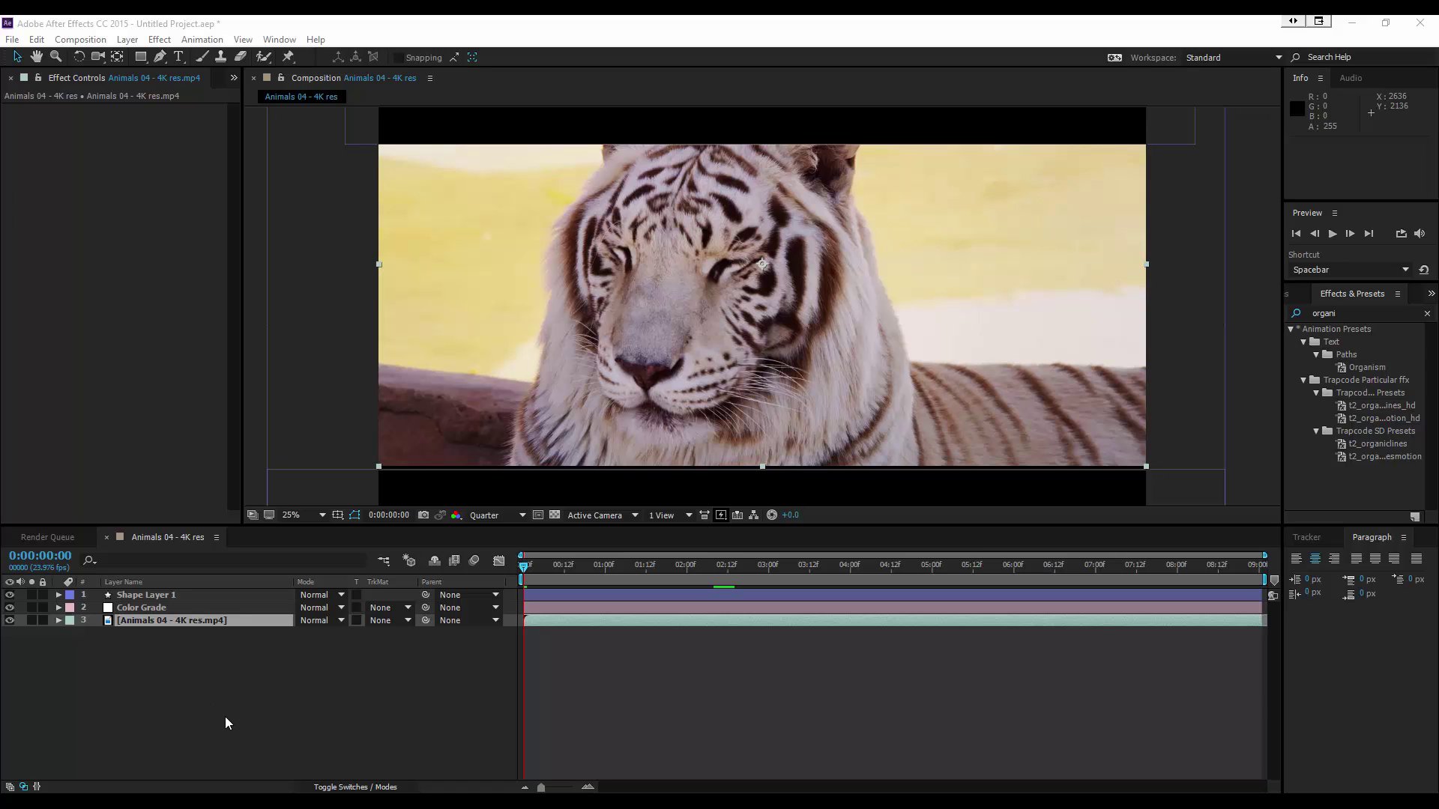
Step: Add the expression wiggle(2,4) to the Position property of the tiger footage layer
left_click(164, 622)
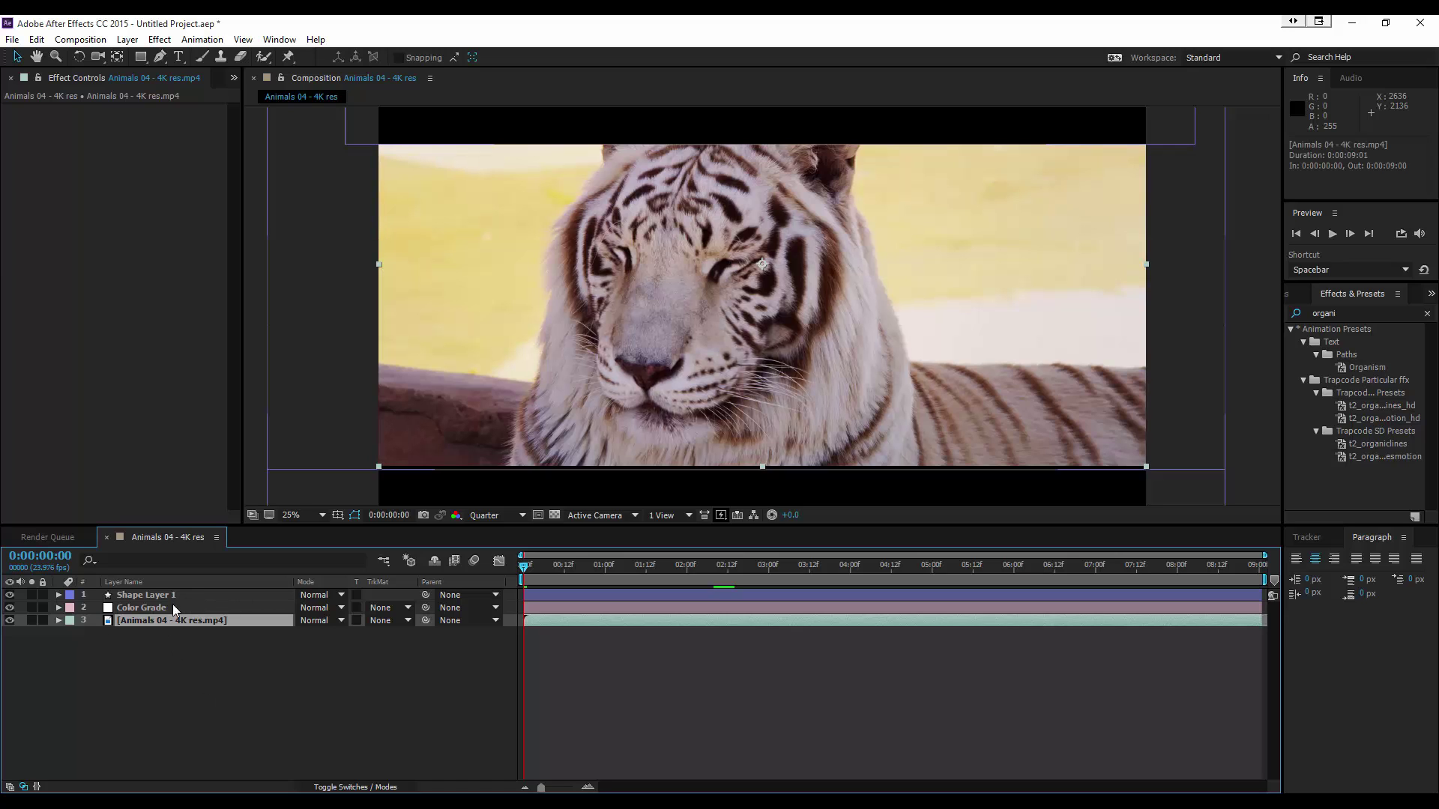
key("p")
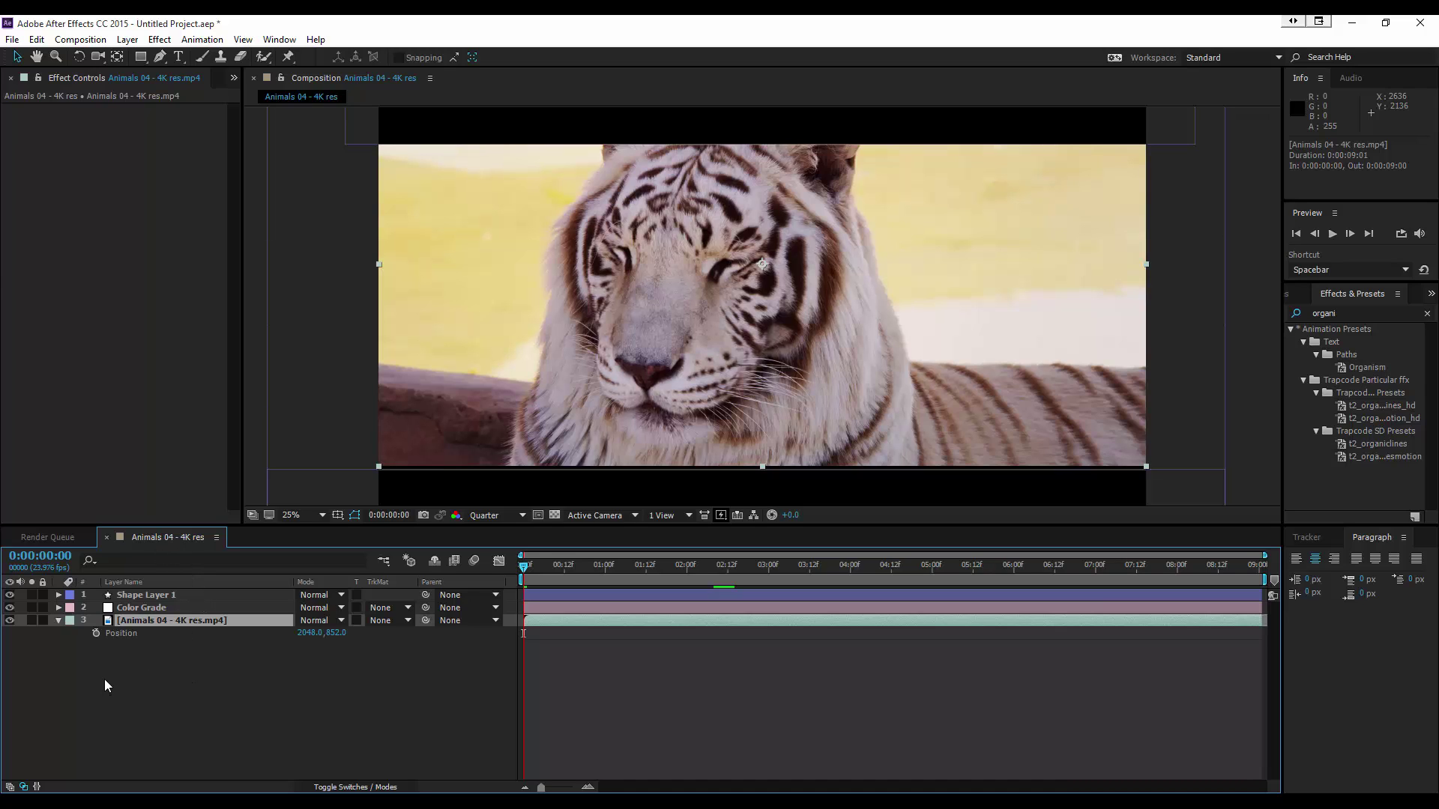
left_click(93, 633, "alt")
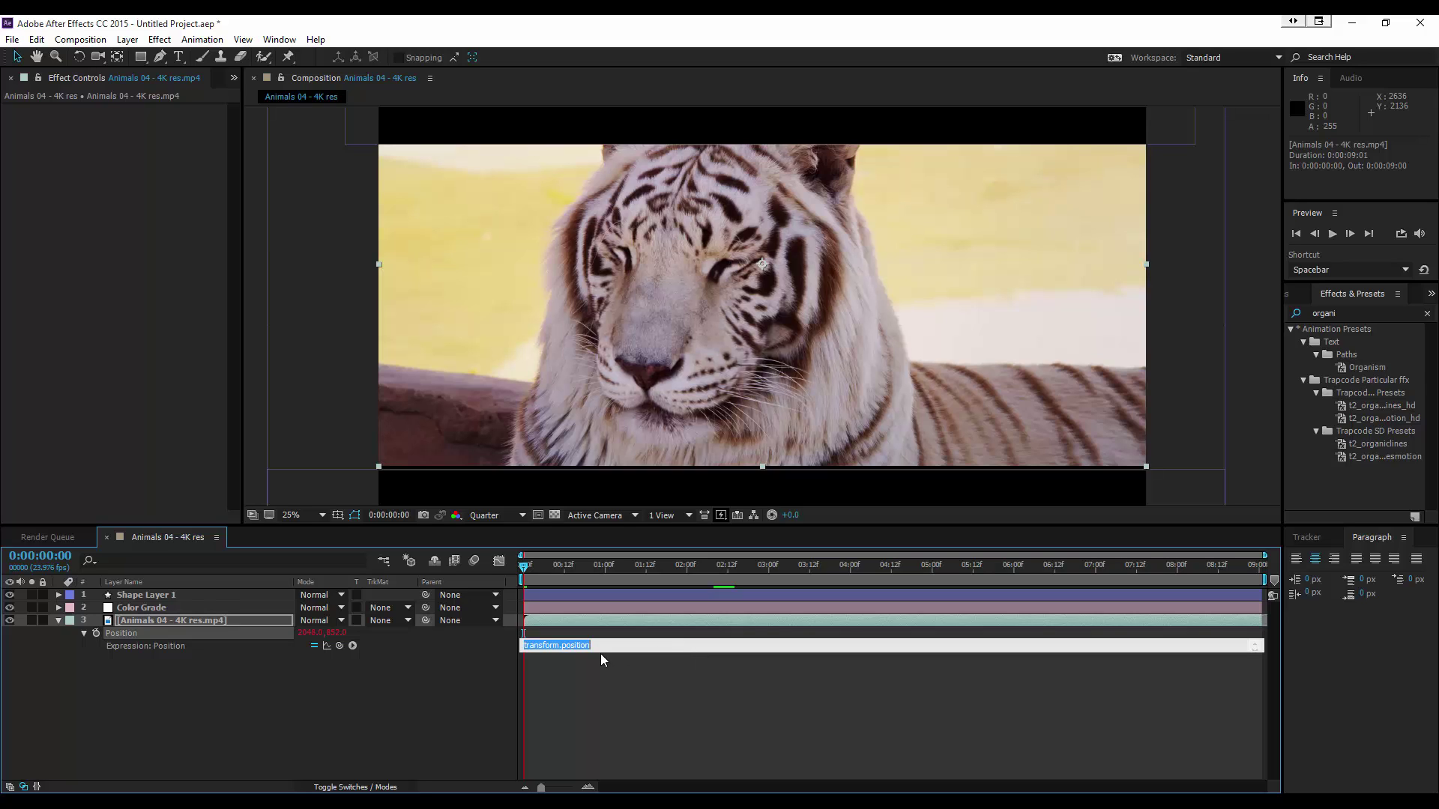
key("BackSpace")
type("wiggle")
type("(2,4")
left_click(164, 746)
key("Caps_Lock")
key("Caps_Lock")
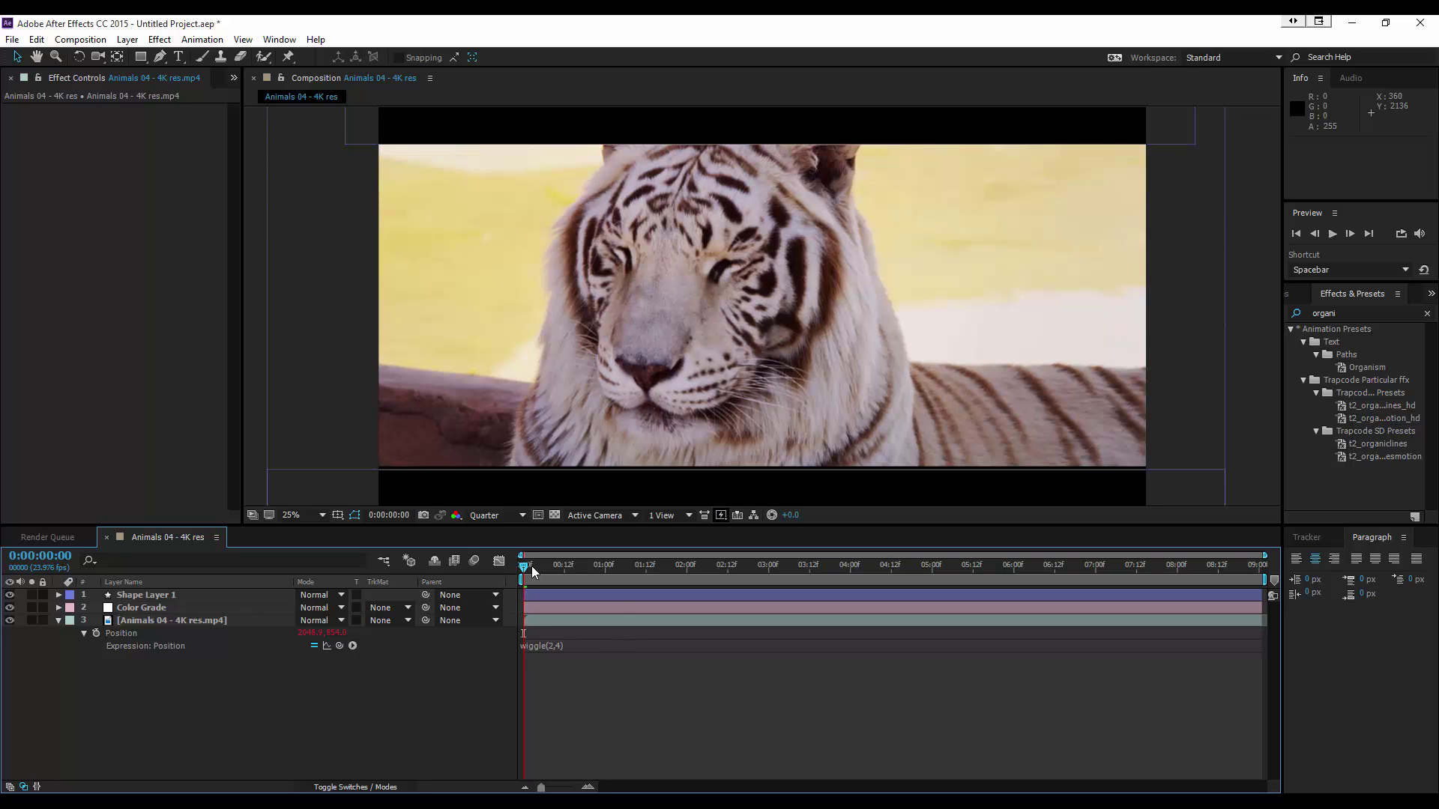
Step: Preview the wiggle at the start of the clip and collapse the tiger footage layer's properties
left_click_drag(532, 565, 536, 649)
key("g")
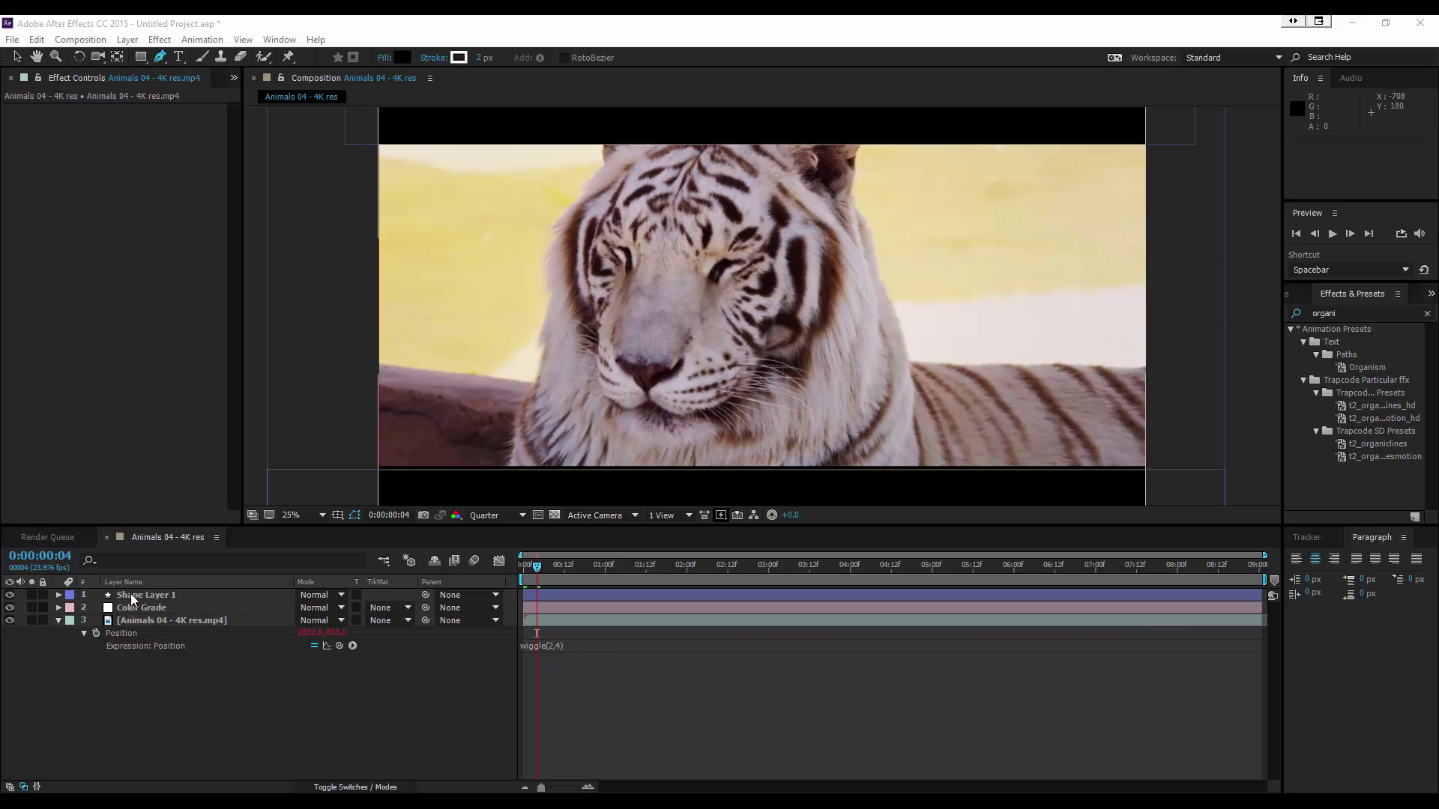
left_click(118, 620)
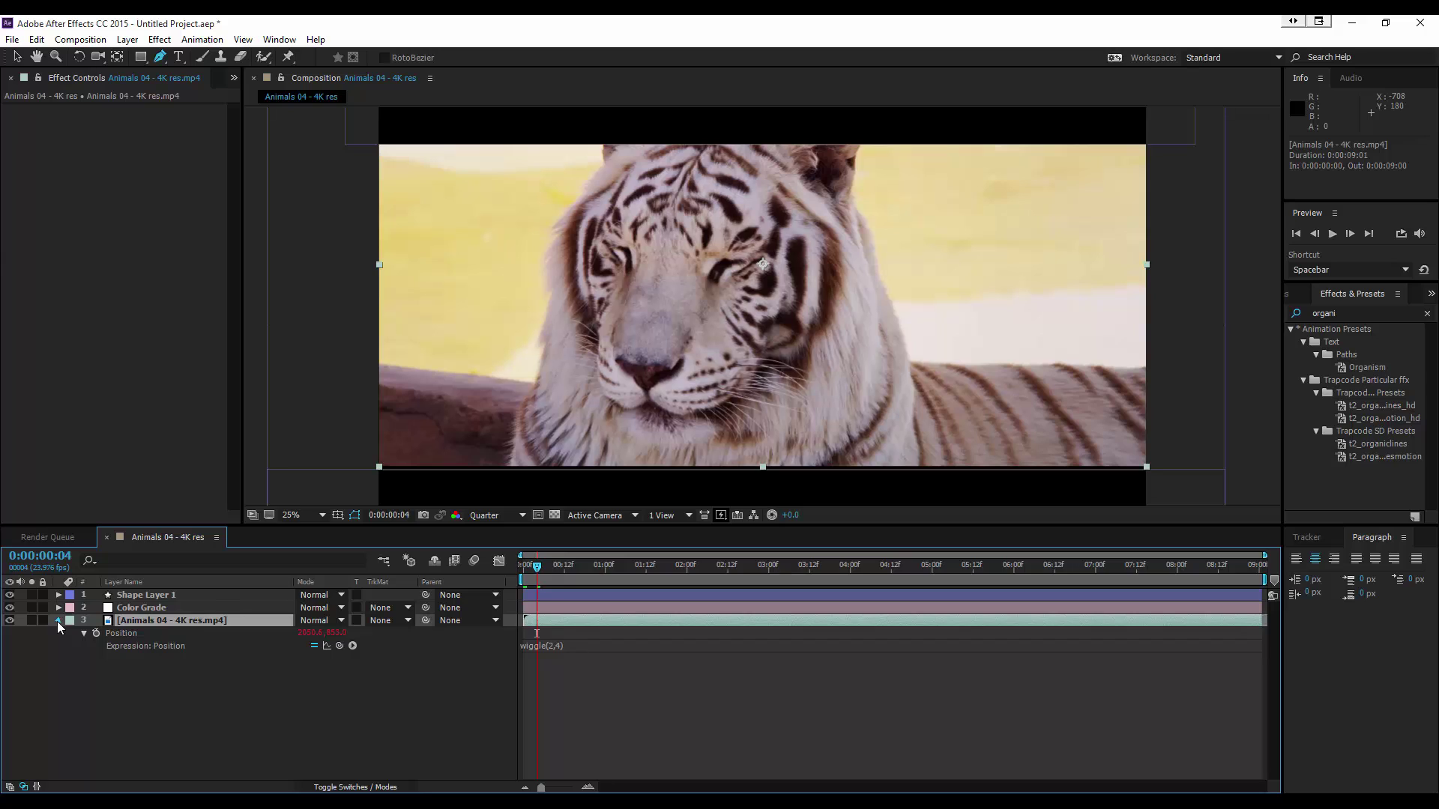
left_click(58, 622)
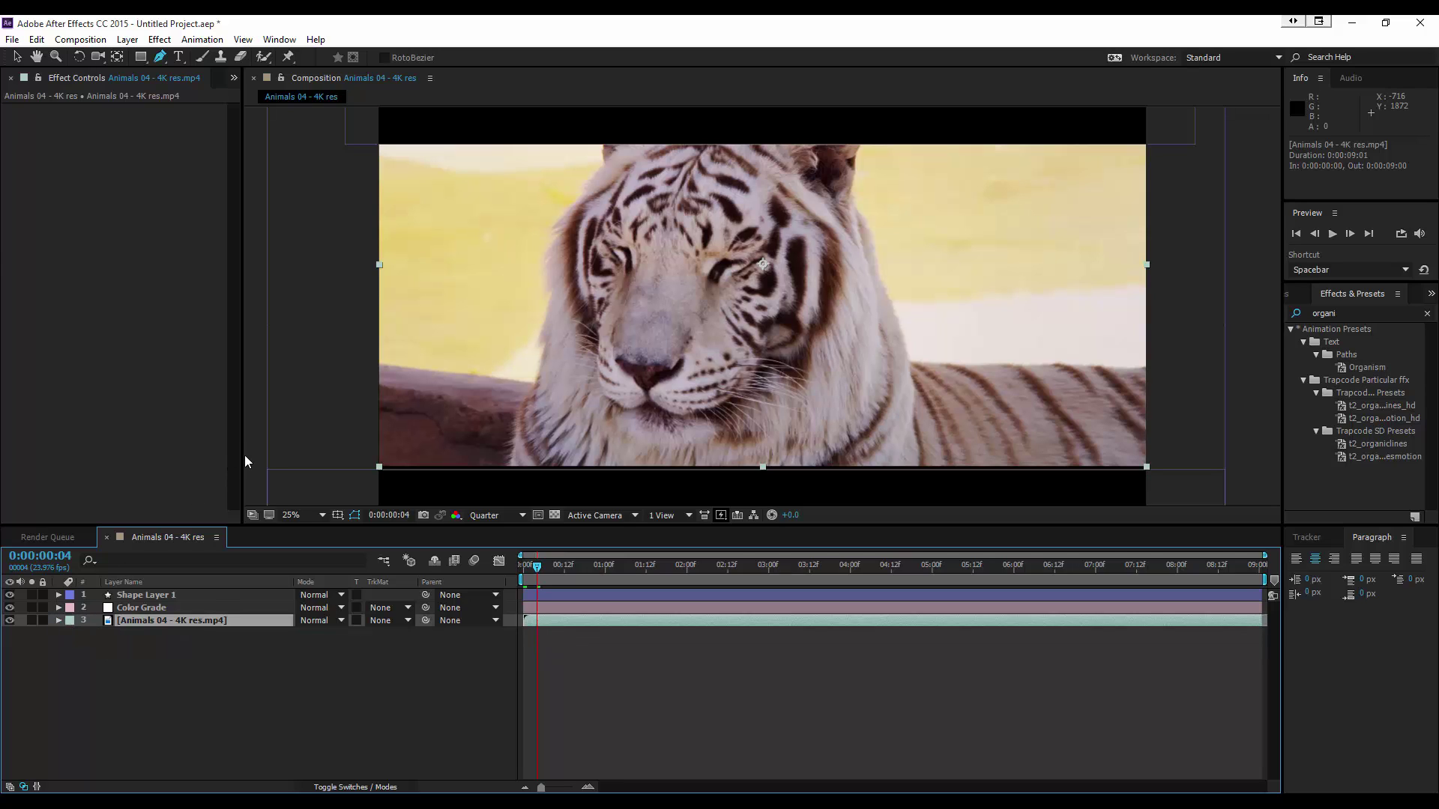
key("space")
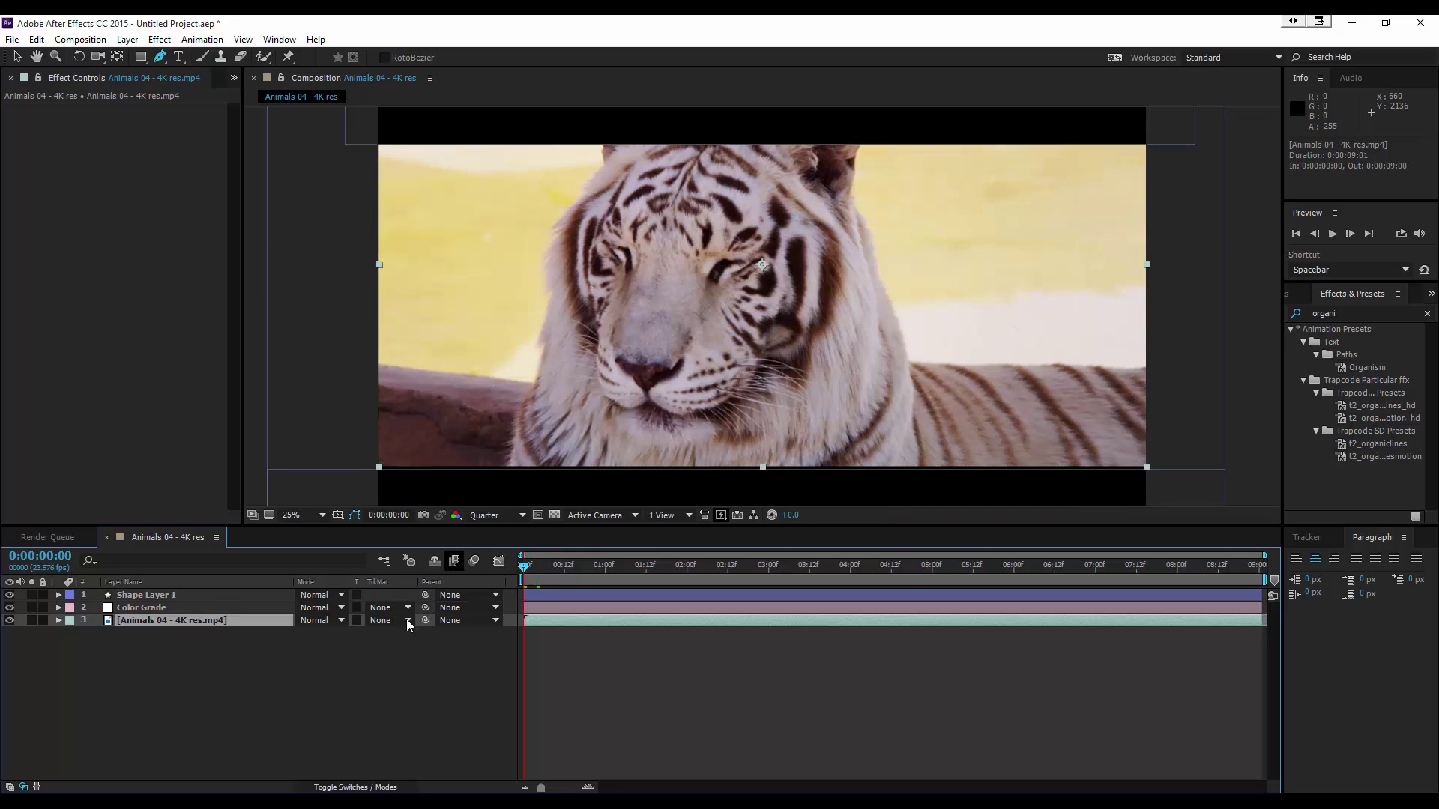
Step: Apply the Gaussian Blur effect to the tiger footage layer
left_click(159, 40)
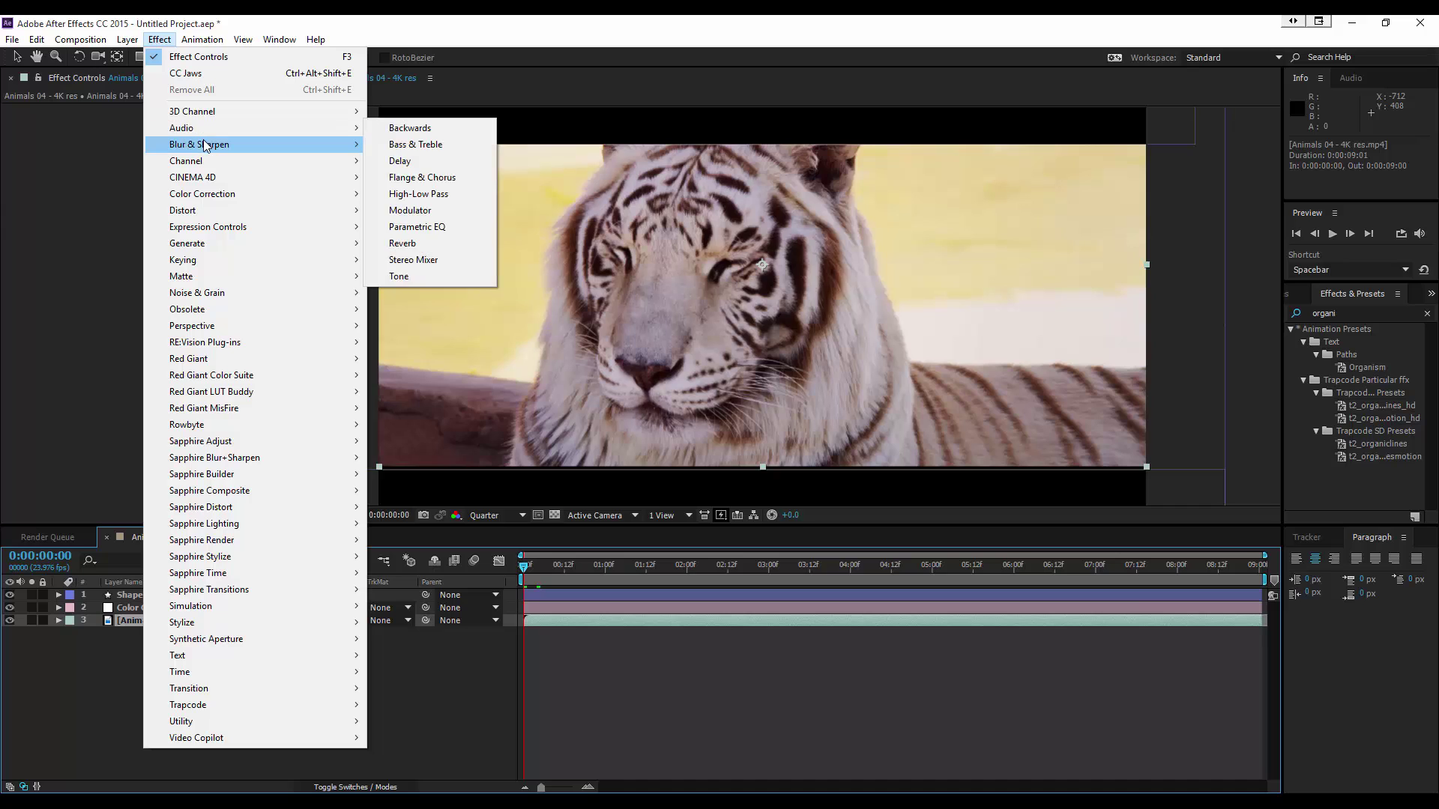
mouse_move(207, 146)
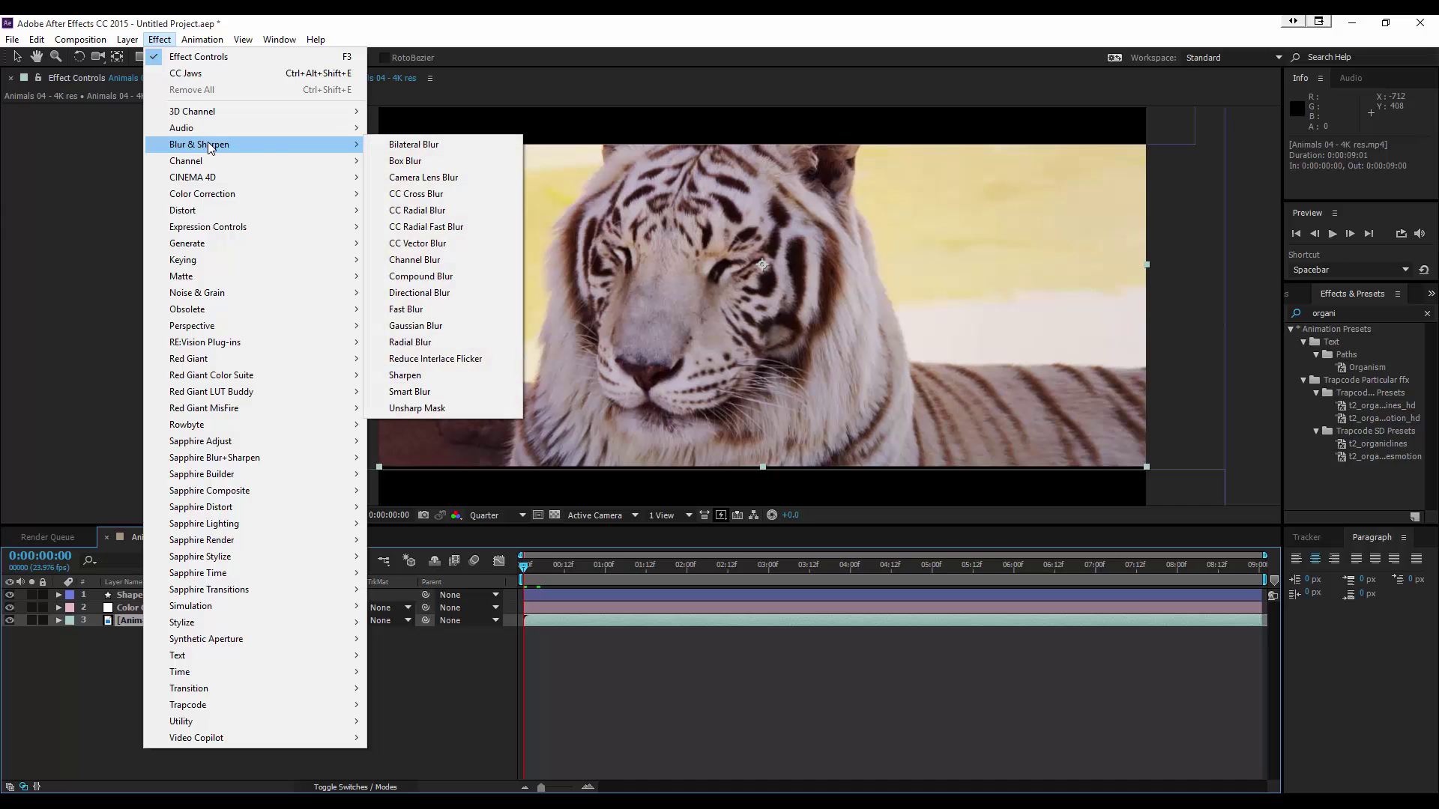
left_click(435, 325)
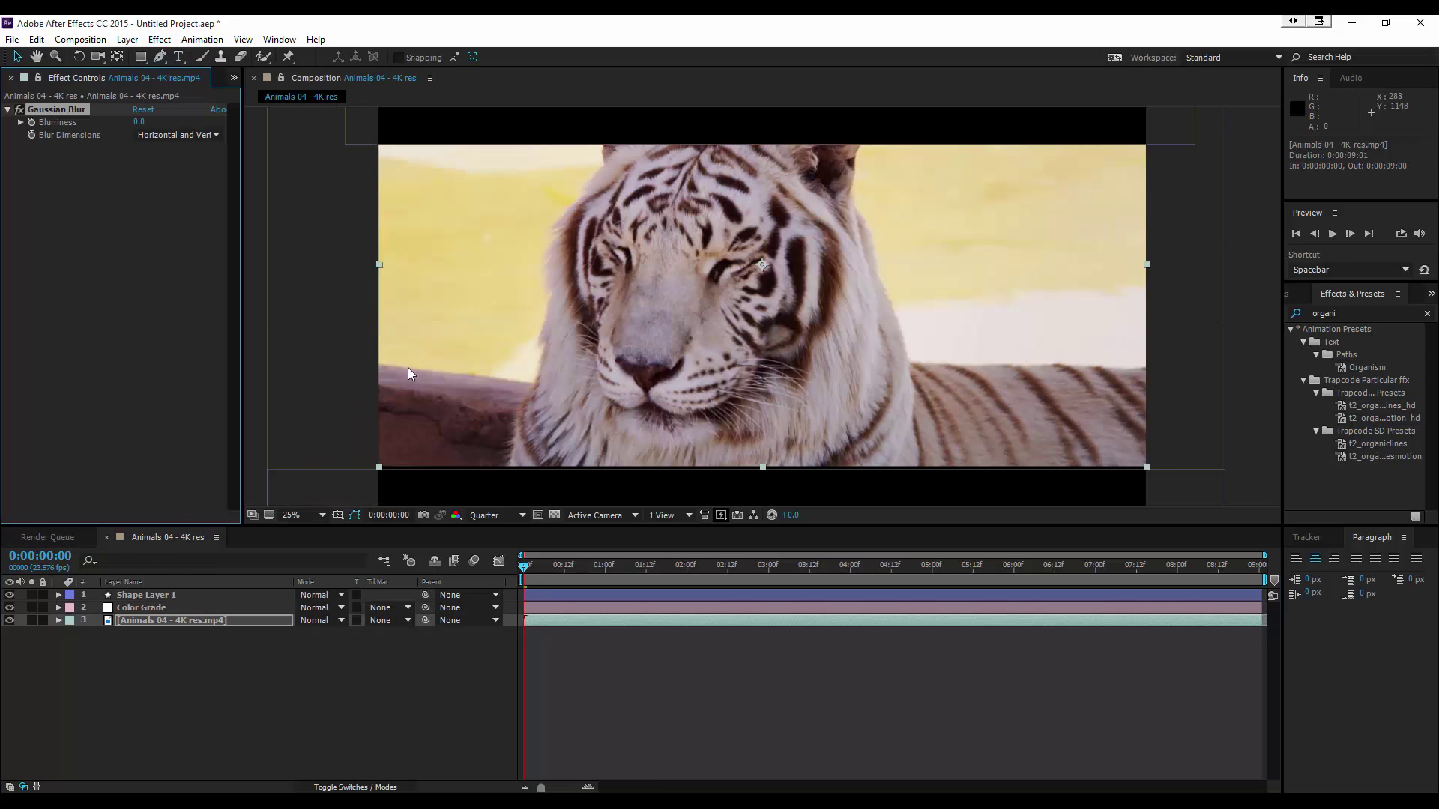
Step: Reveal the Gaussian Blur properties in the timeline and keyframe Blurriness at 164.6 on the first frame
left_click(58, 622)
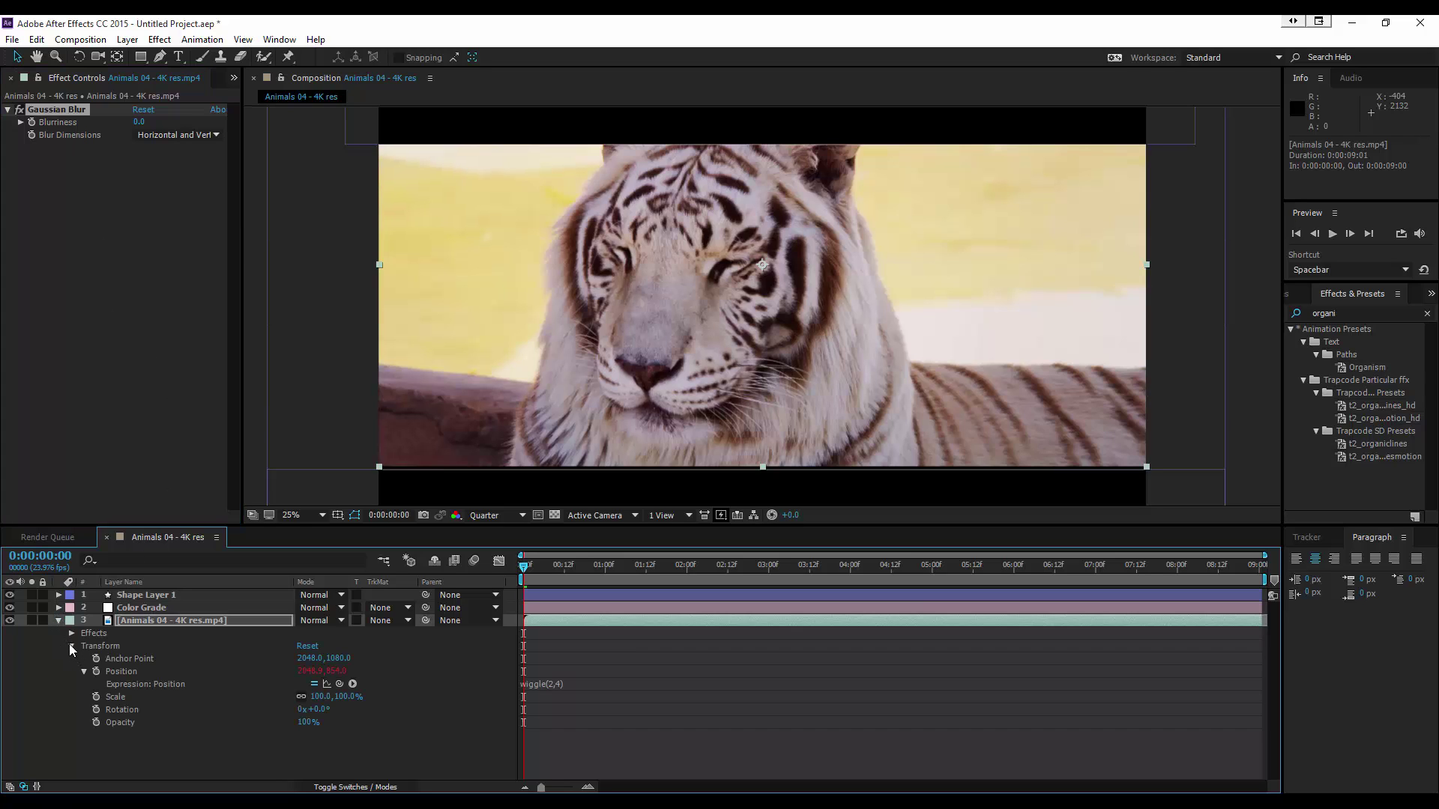
left_click(71, 645)
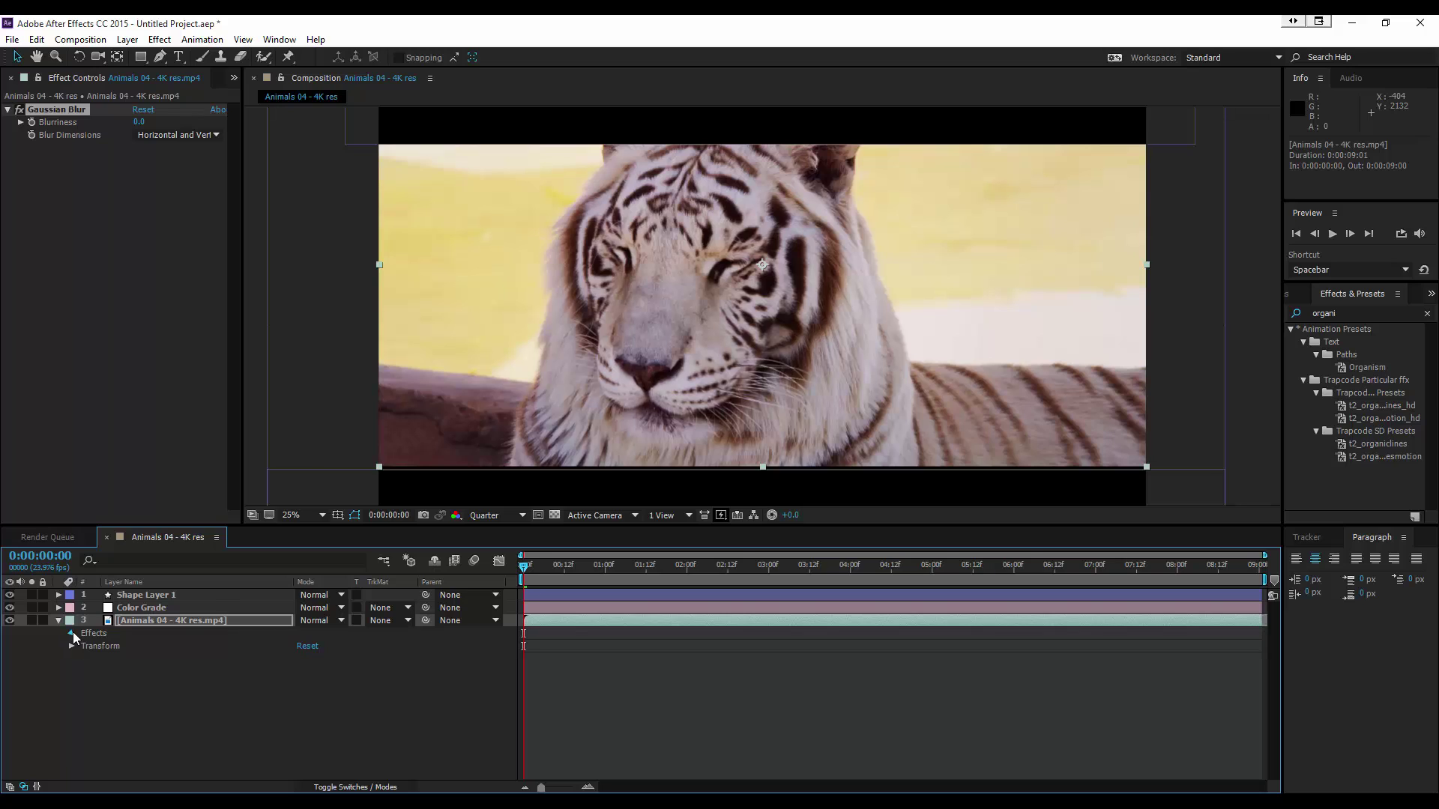
left_click(72, 633)
left_click(84, 646)
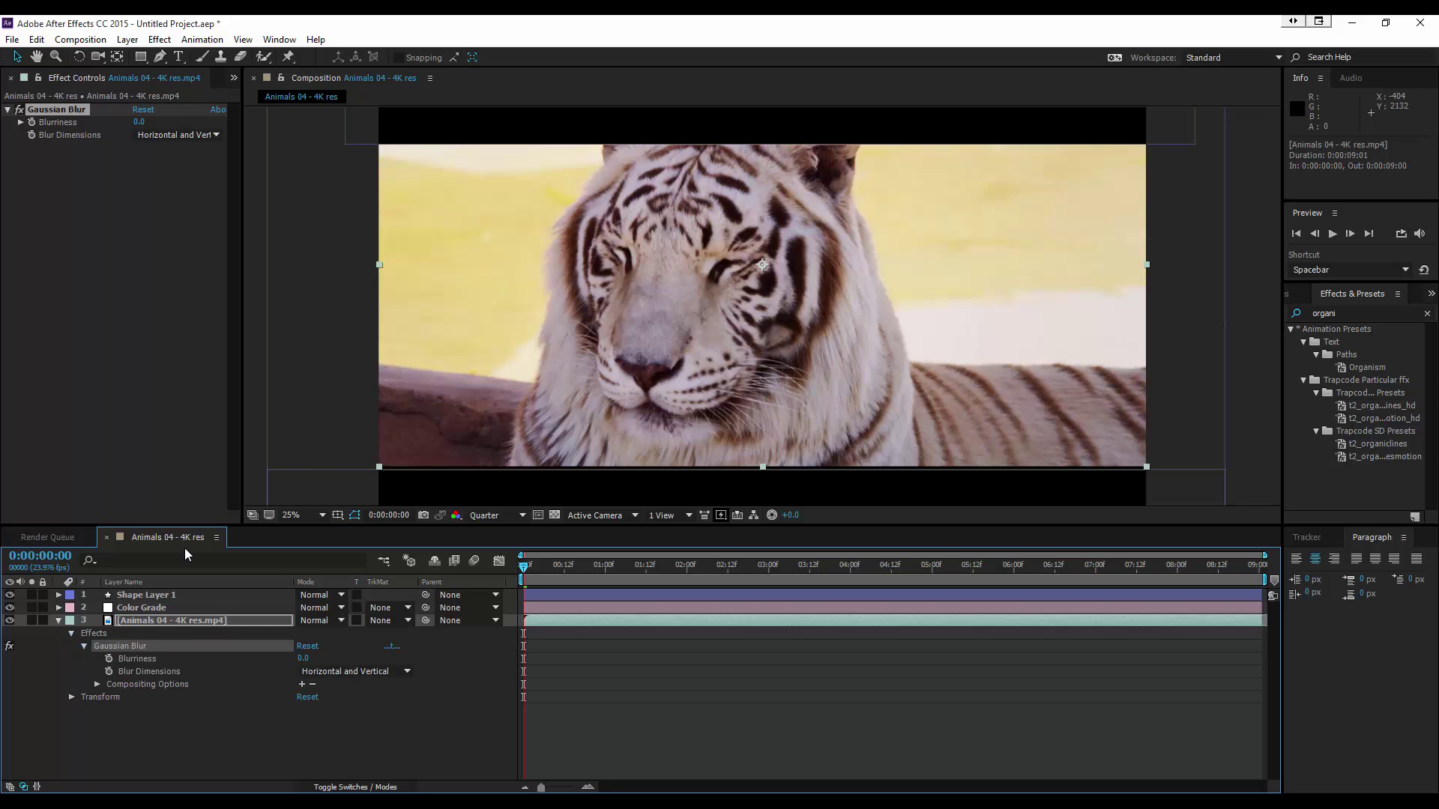
left_click(142, 663)
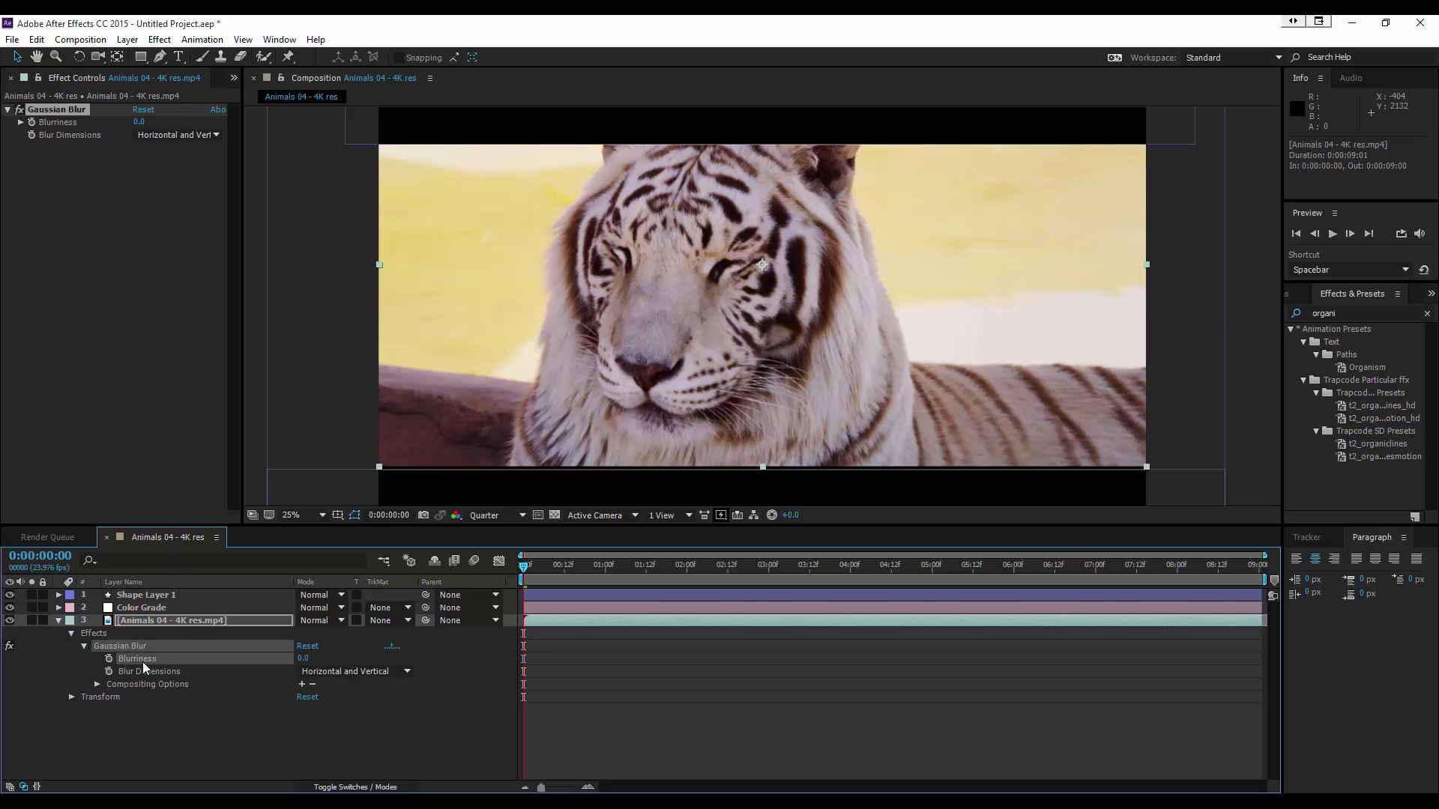
left_click(108, 658)
left_click_drag(303, 661, 778, 642)
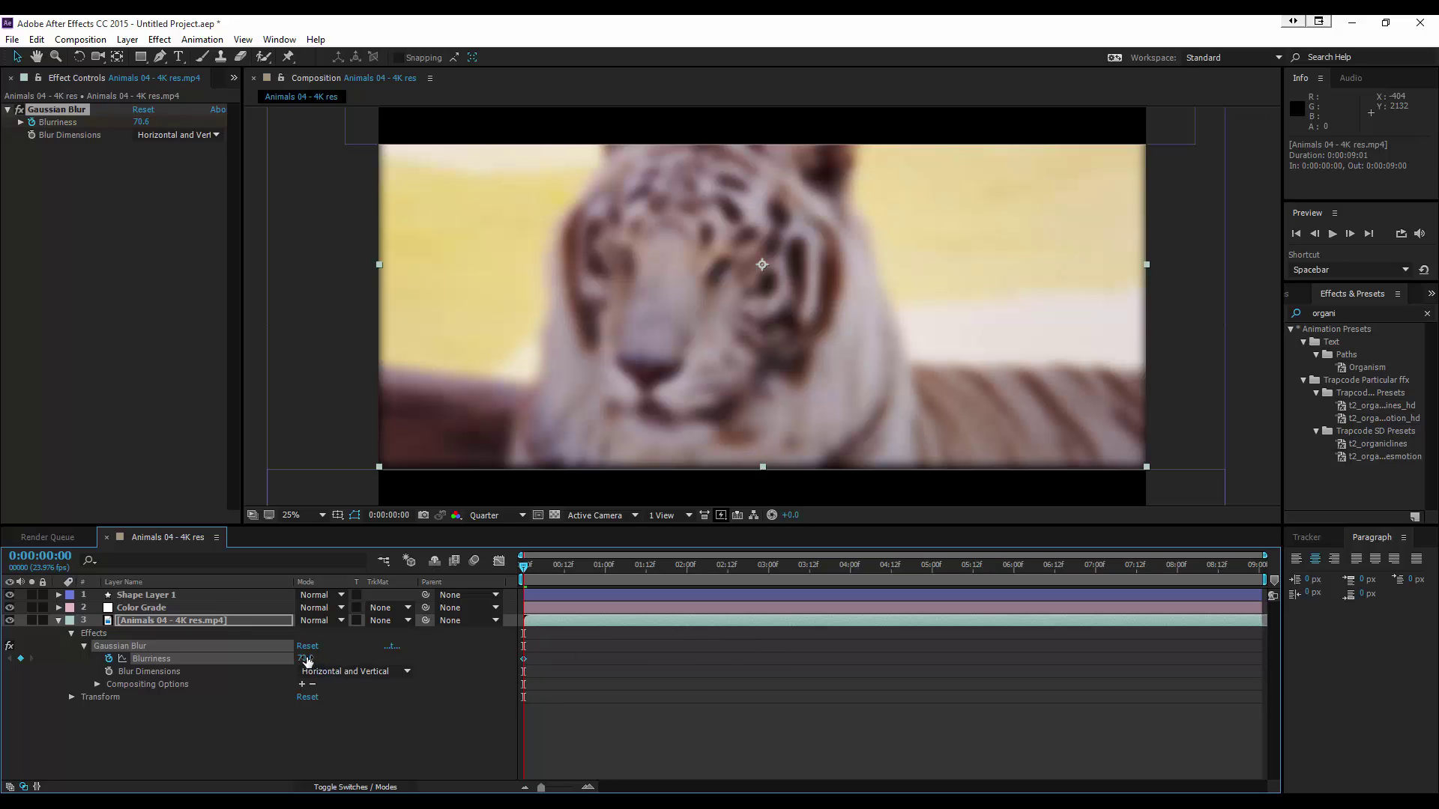
left_click_drag(306, 661, 493, 659)
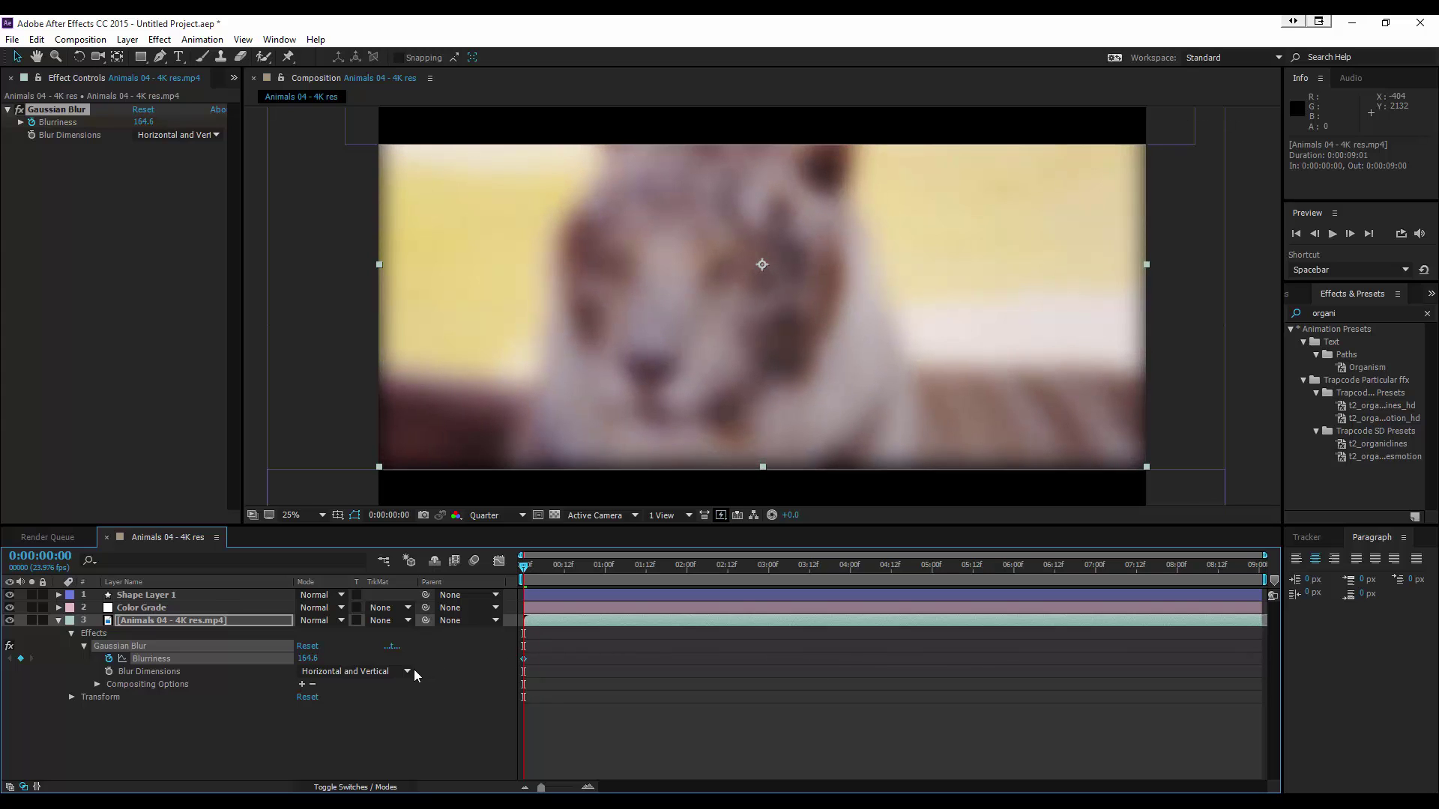
Step: Scale the tiger footage layer up to 102% and move it down 36 px to hide the blurred edges
left_click(168, 622)
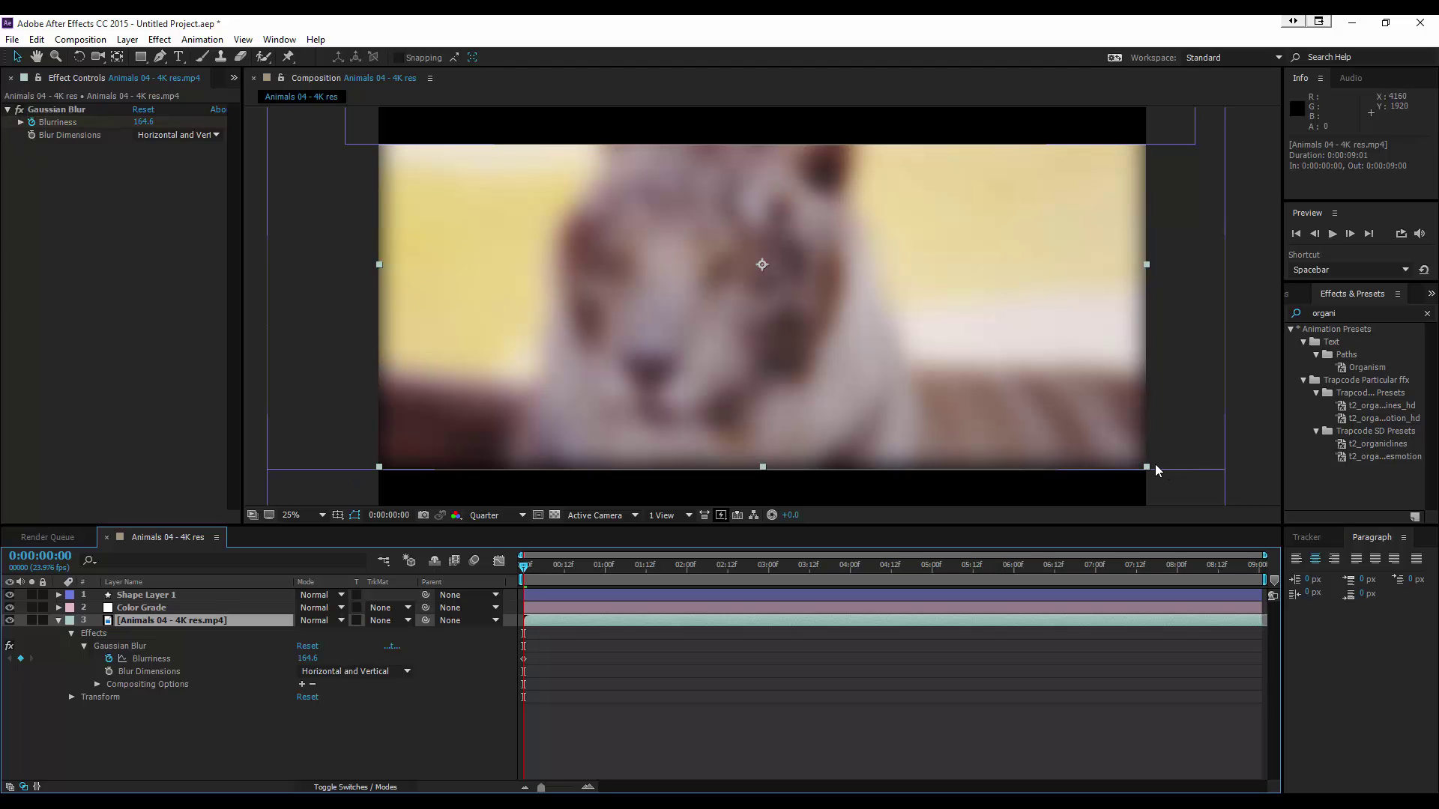
left_click_drag(1146, 465, 1156, 470)
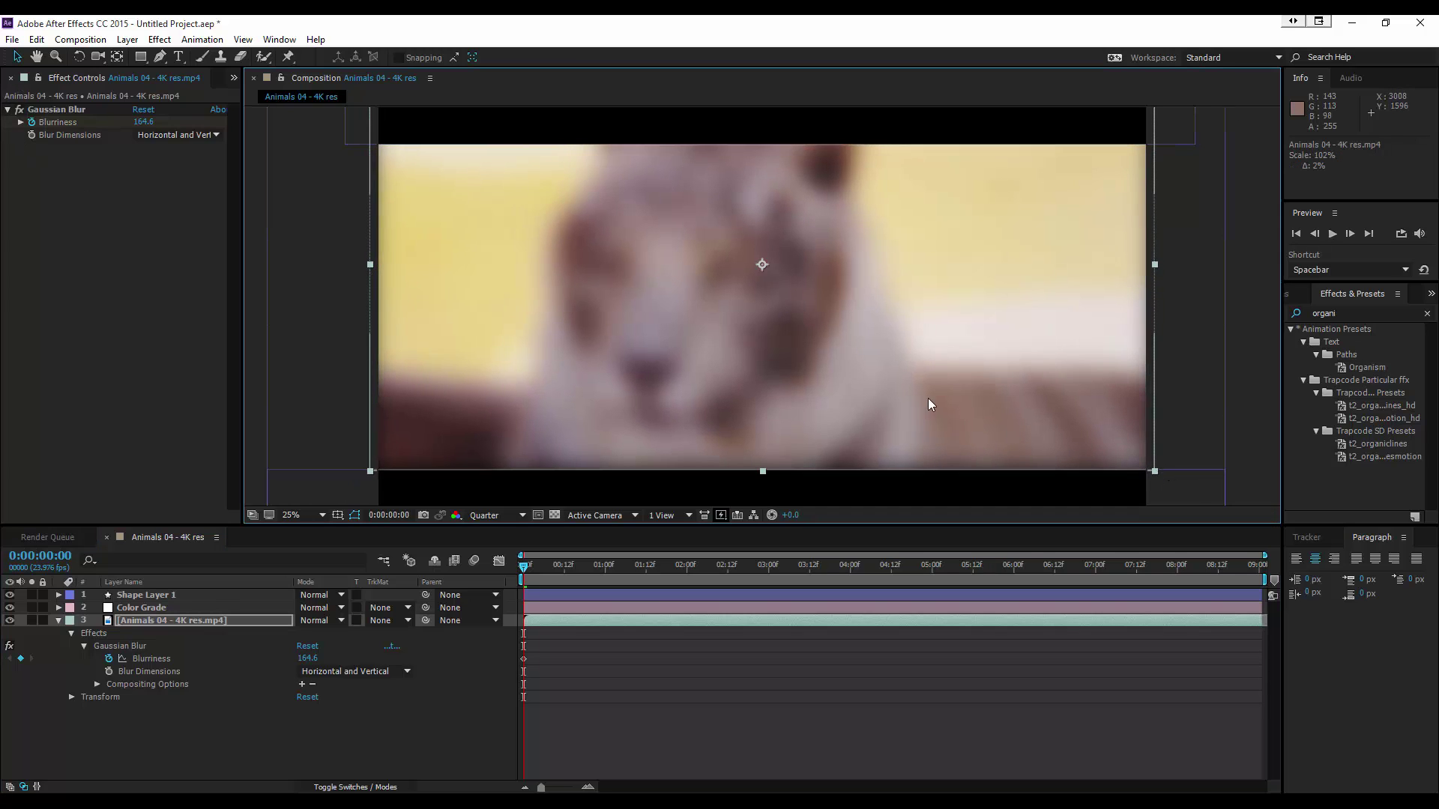
left_click_drag(928, 403, 927, 409)
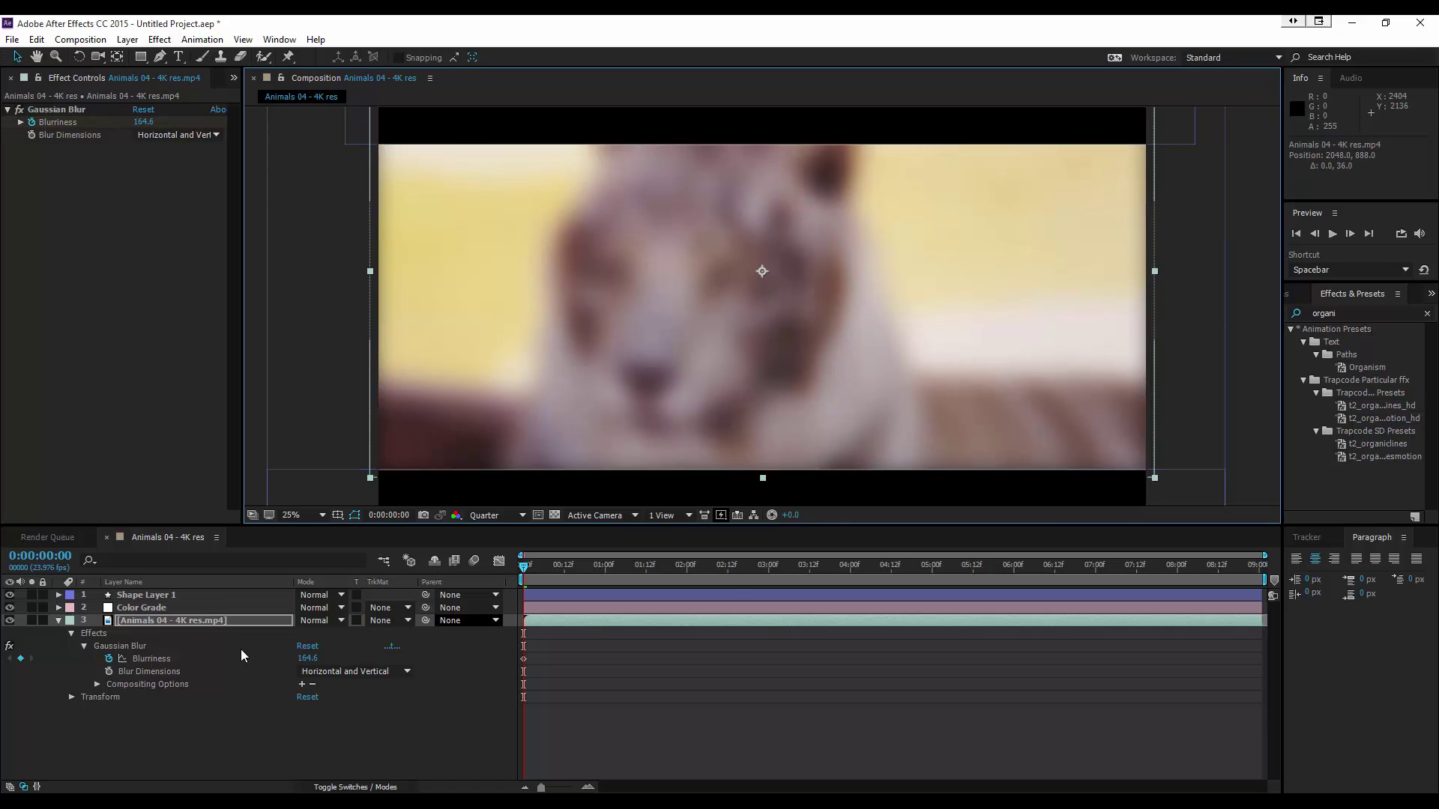
left_click(191, 712)
Step: Keyframe Gaussian Blur's Blurriness at 0 at 0:00:02:09 and scrub back to the first frame to check the blur fading out
left_click(159, 663)
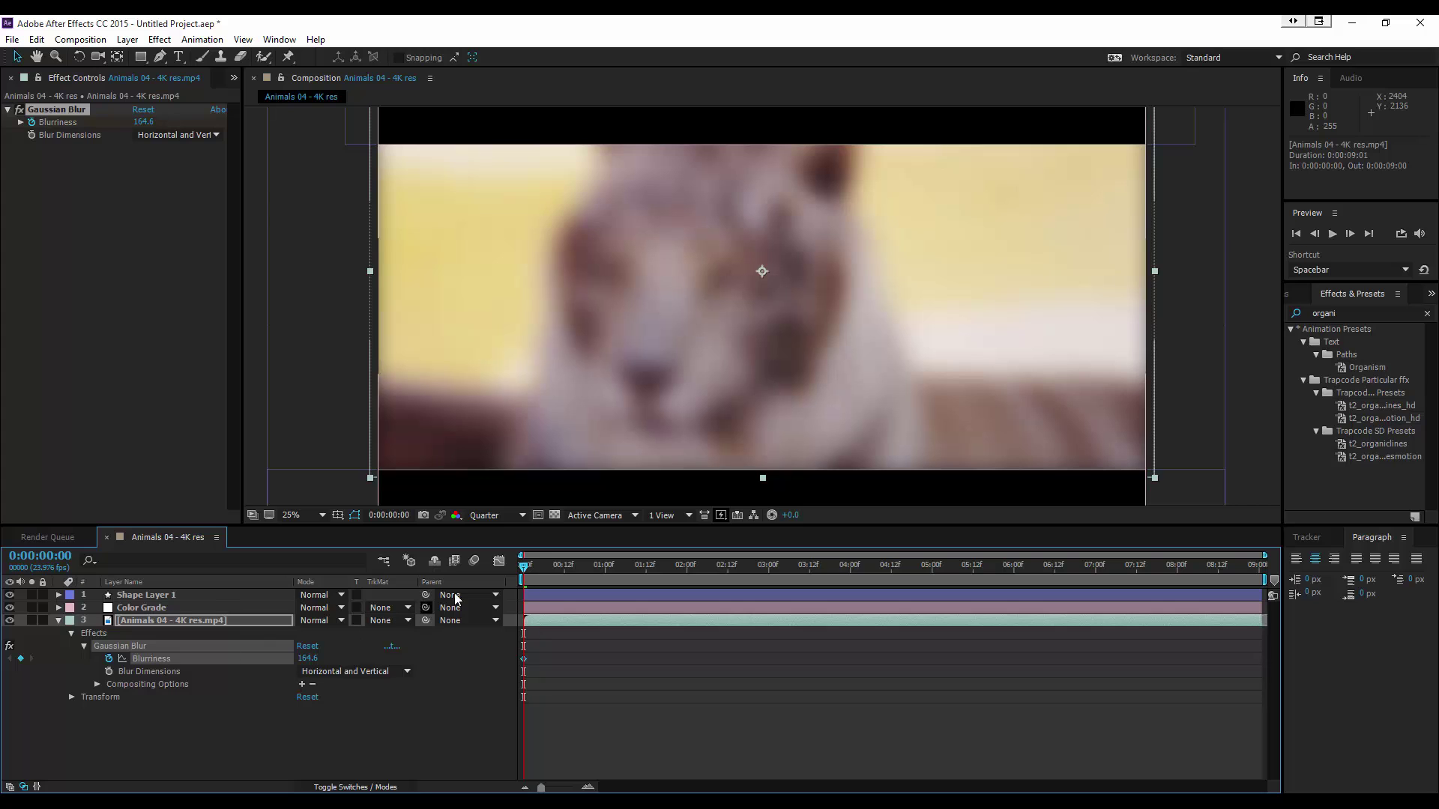
left_click_drag(535, 572, 718, 592)
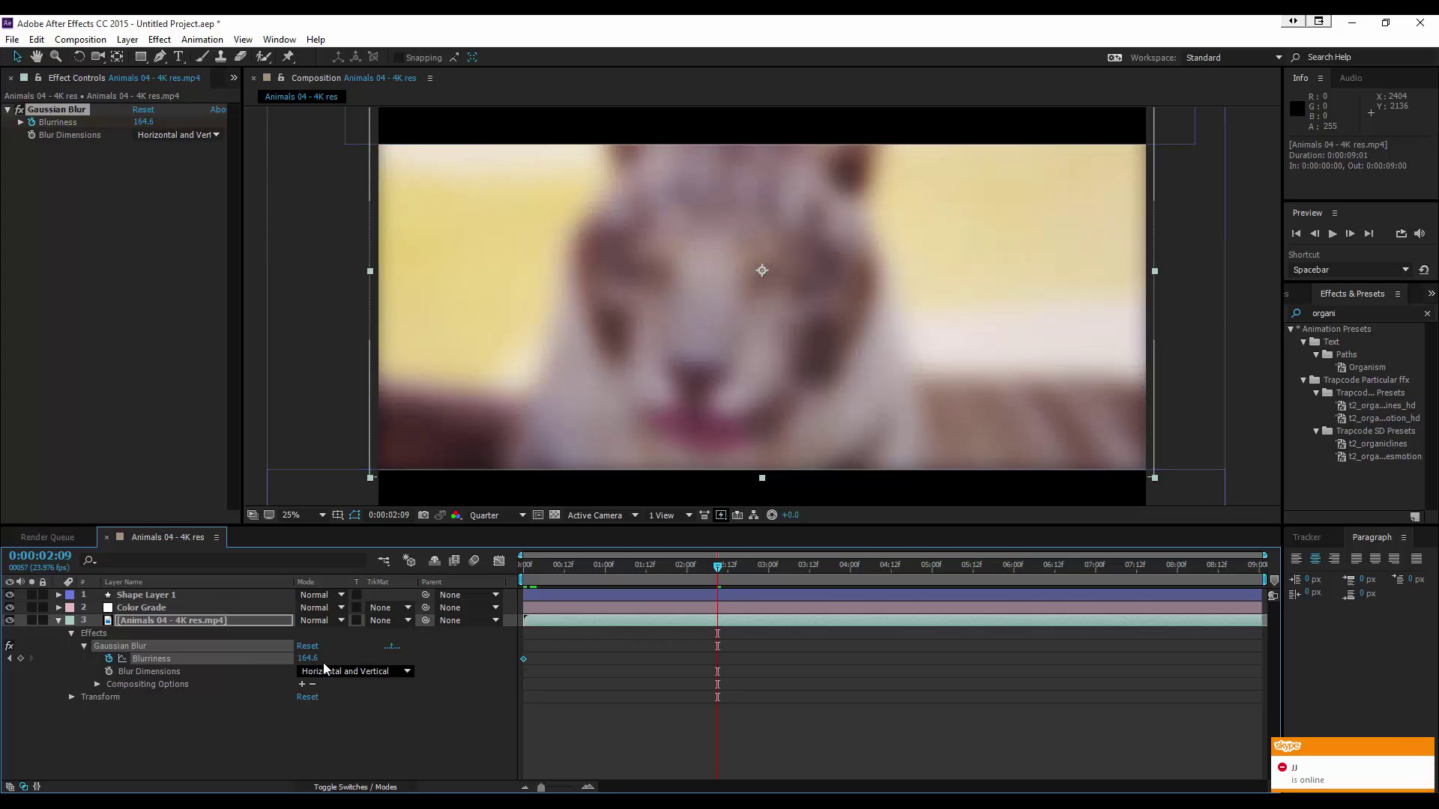
left_click_drag(309, 659, 275, 658)
left_click_drag(138, 661, 127, 660)
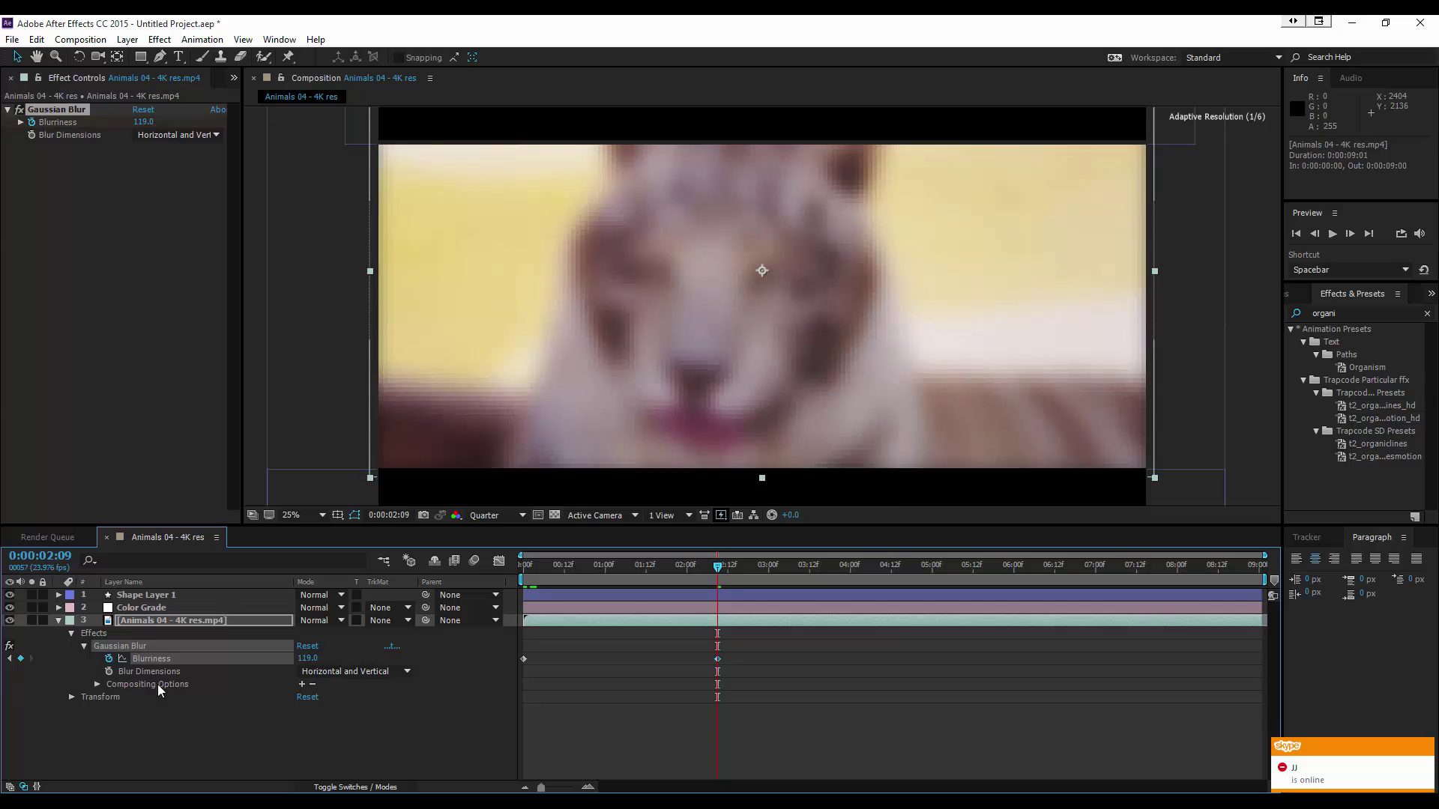
left_click(310, 659)
type("0")
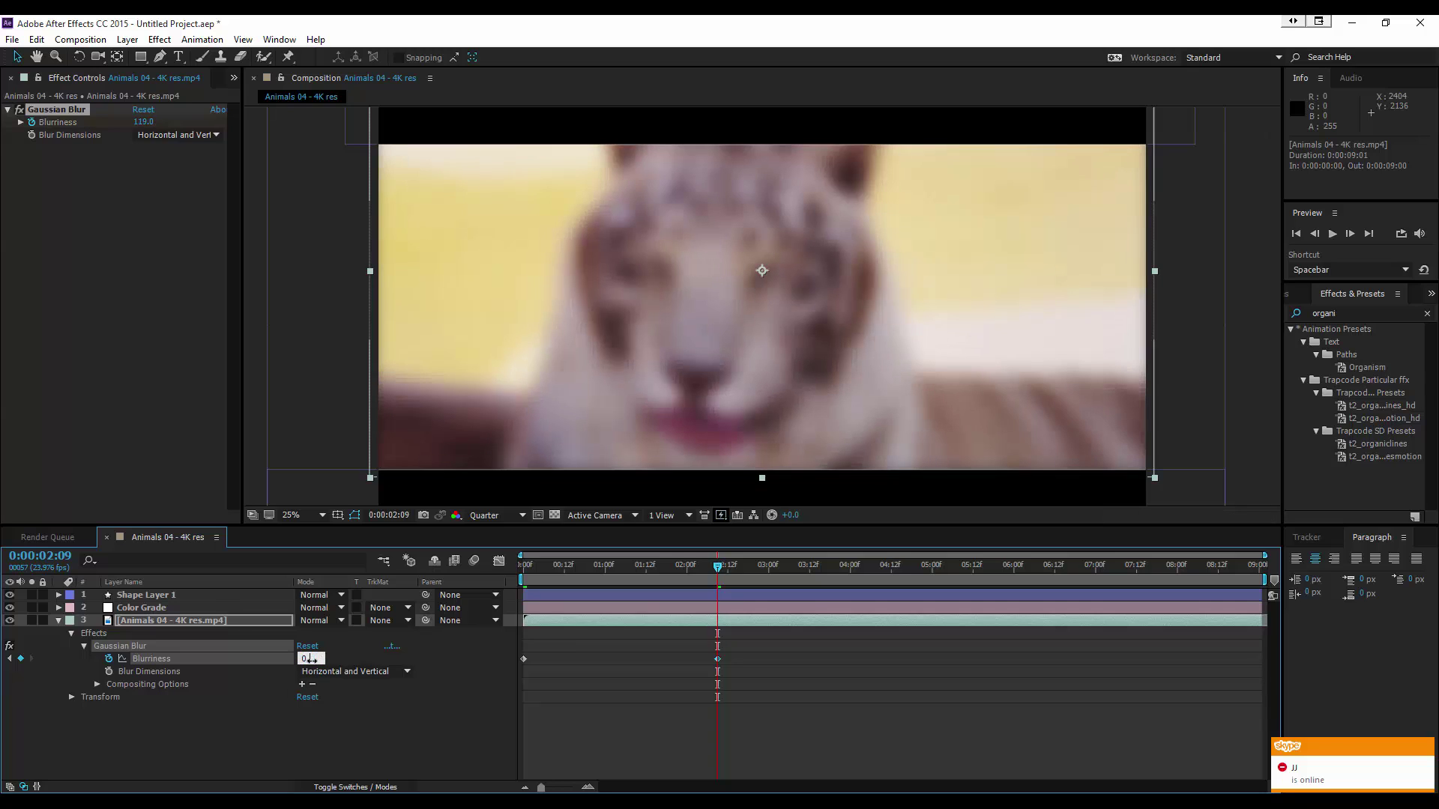
key("Return")
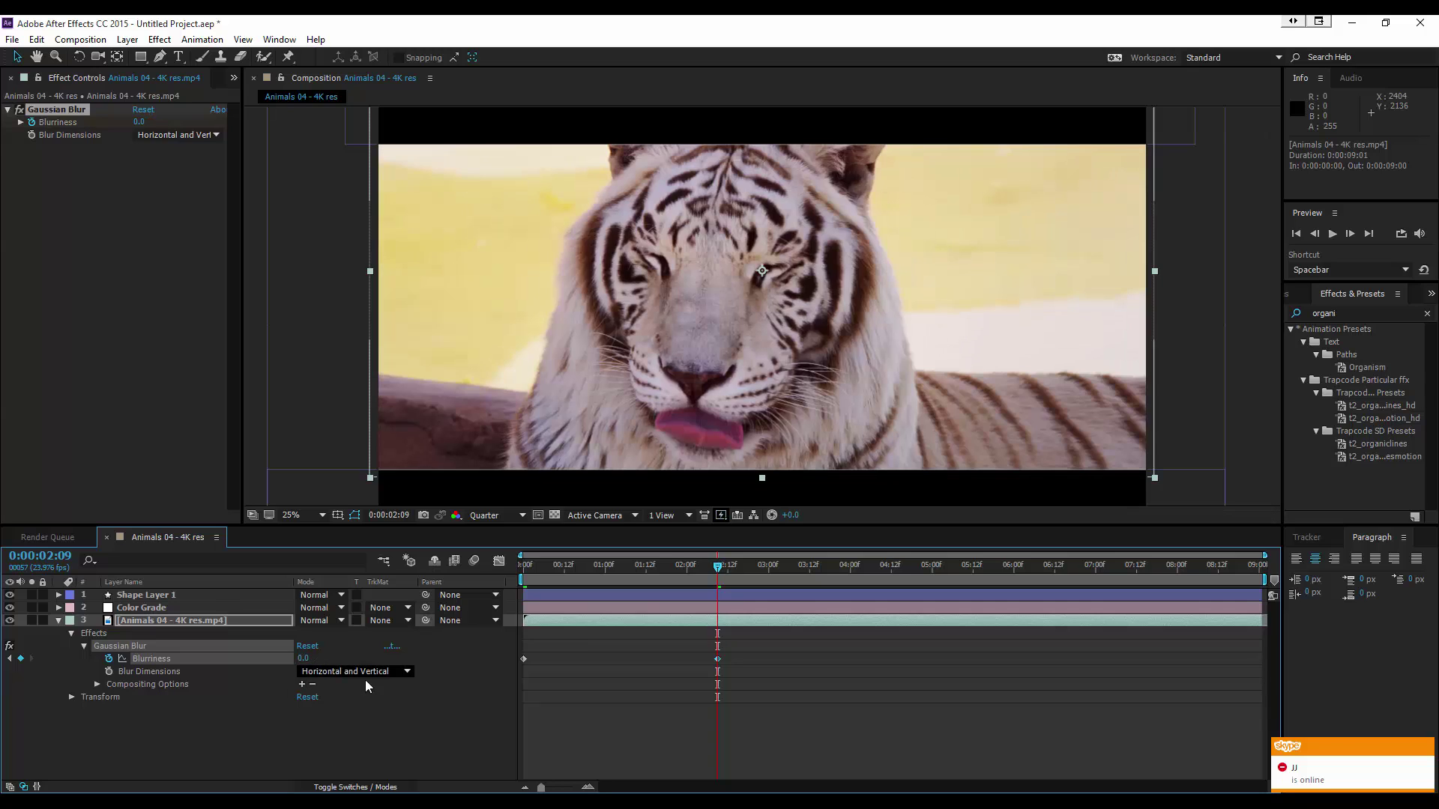
left_click_drag(717, 570, 475, 577)
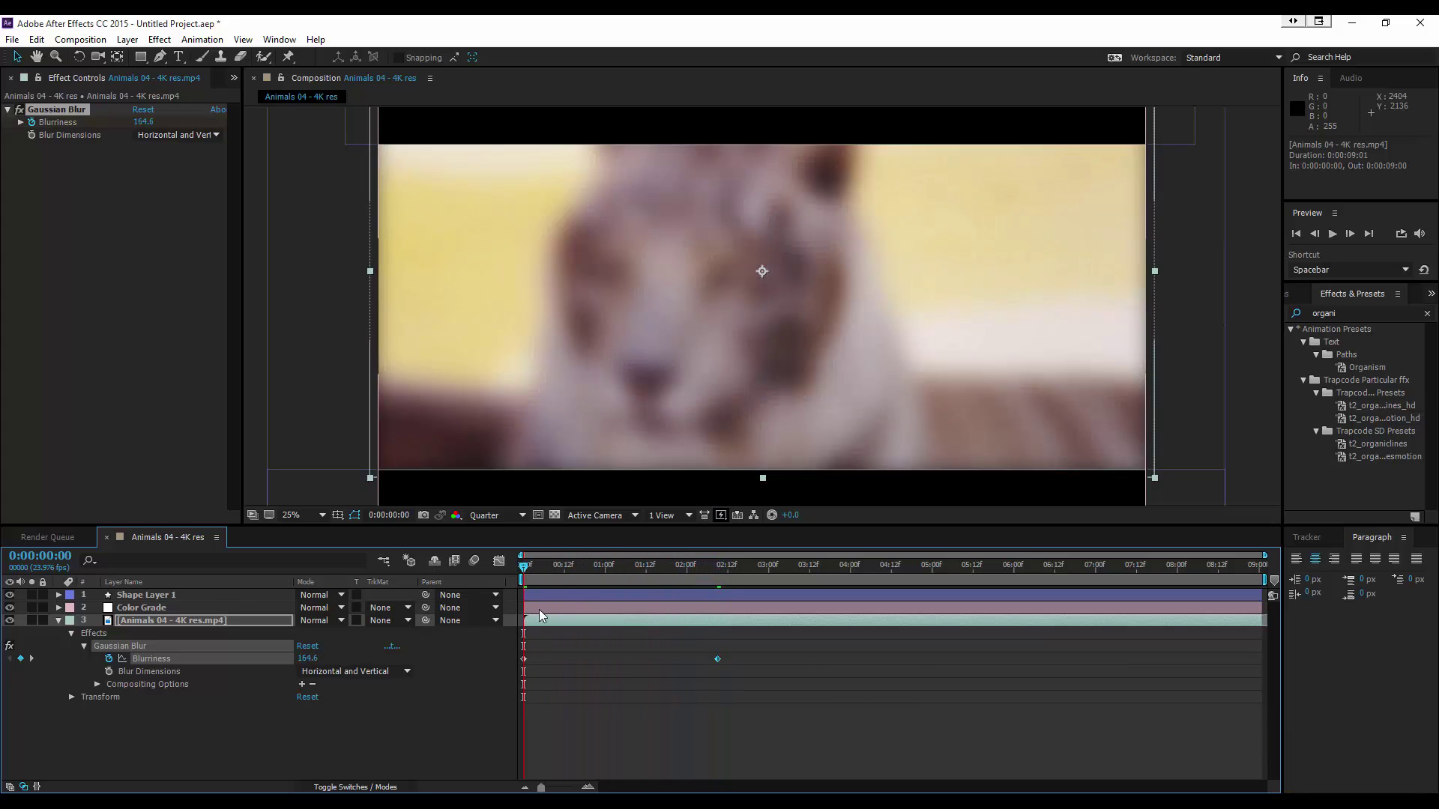
left_click_drag(560, 565, 470, 586)
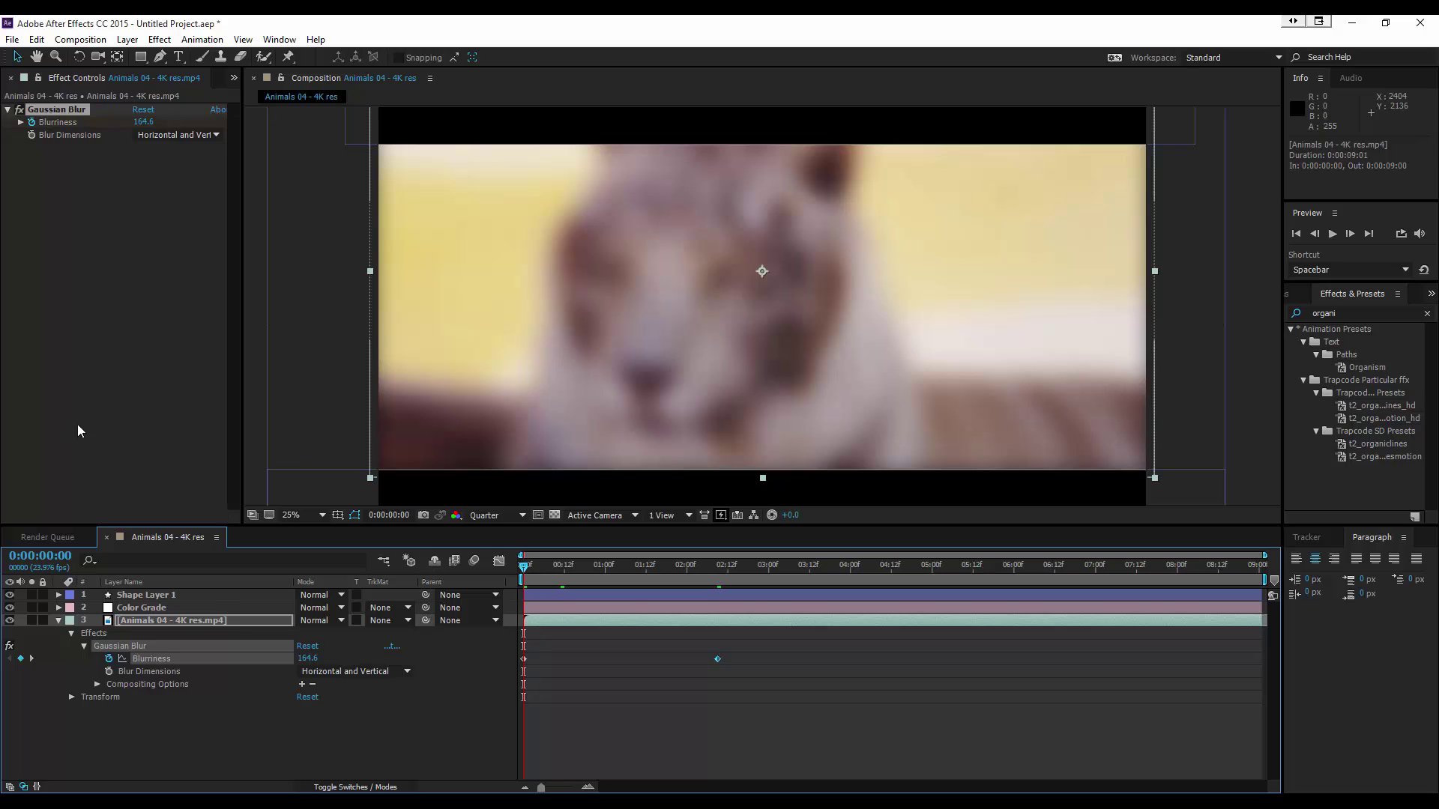
Step: Apply Easy Ease to both Blurriness keyframes and collapse the tiger footage layer's properties
left_click(146, 621)
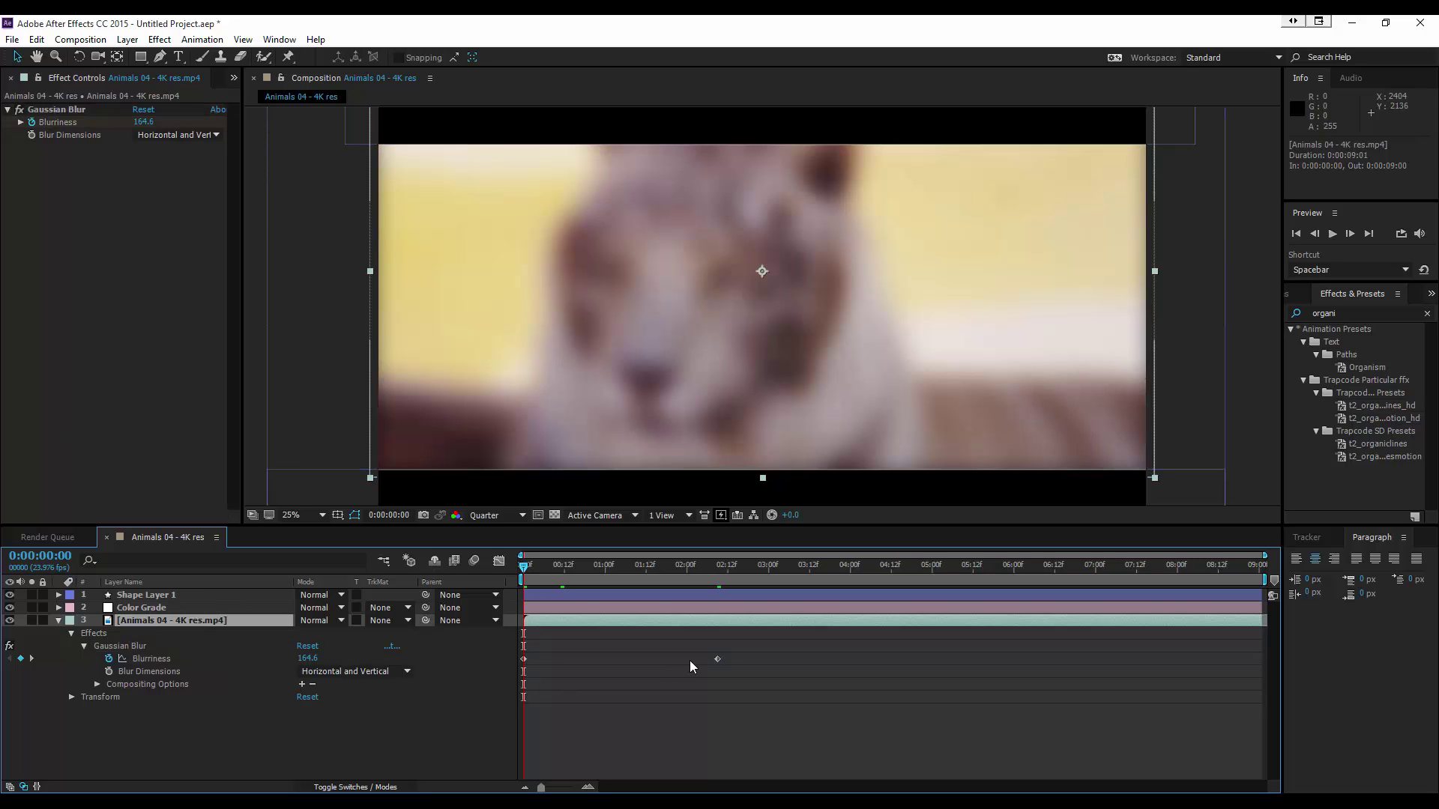
left_click(718, 659)
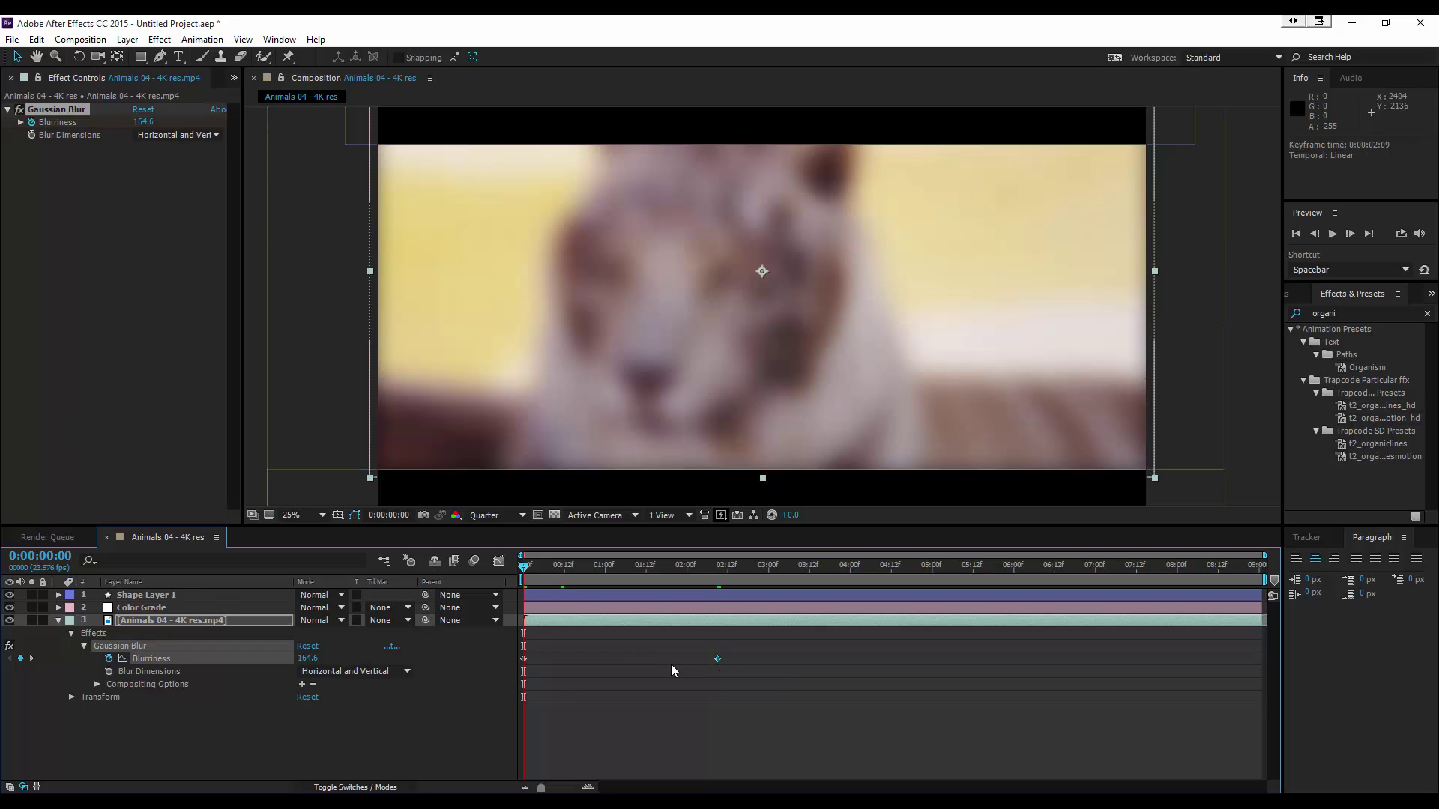
left_click(524, 659)
right_click(716, 659)
mouse_move(782, 651)
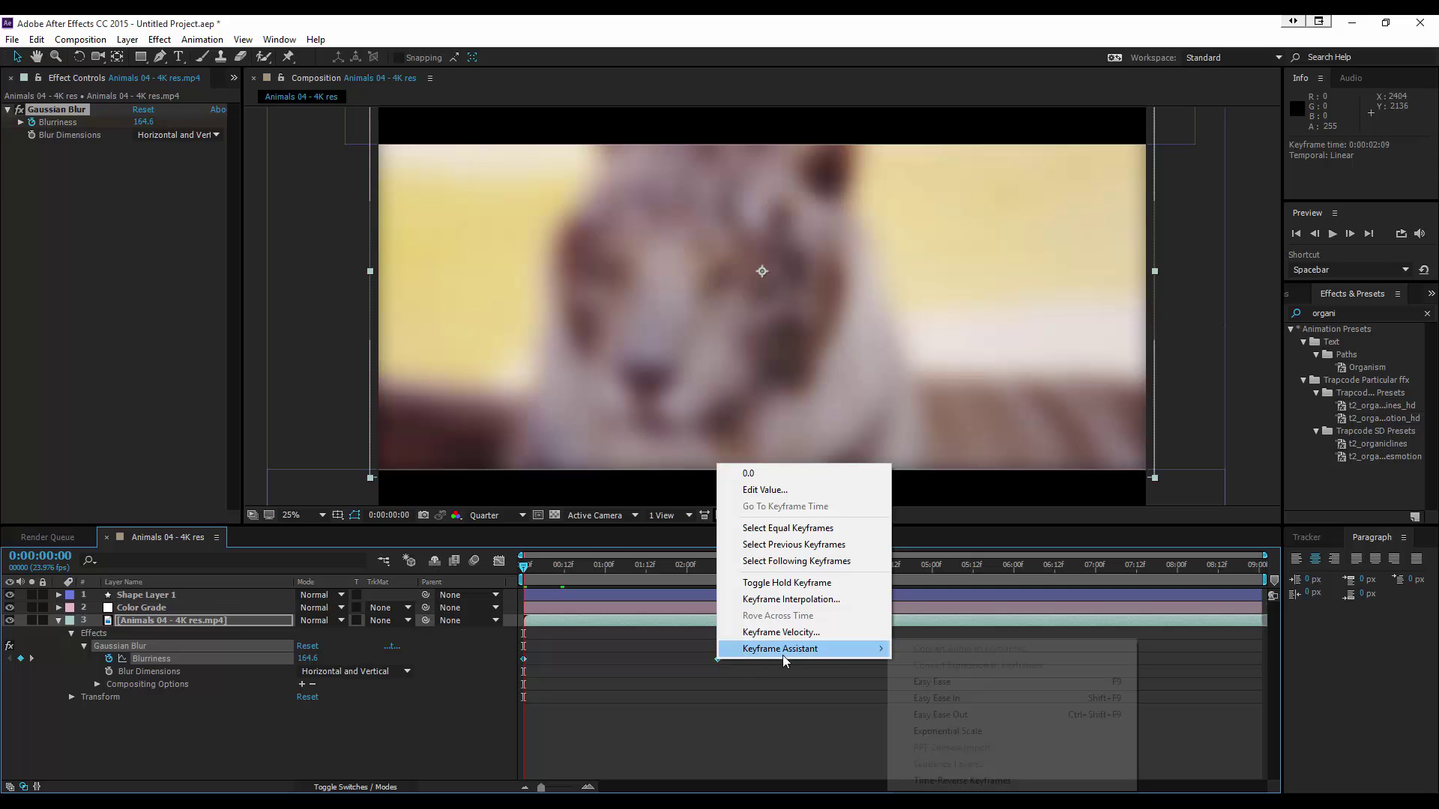
left_click(929, 683)
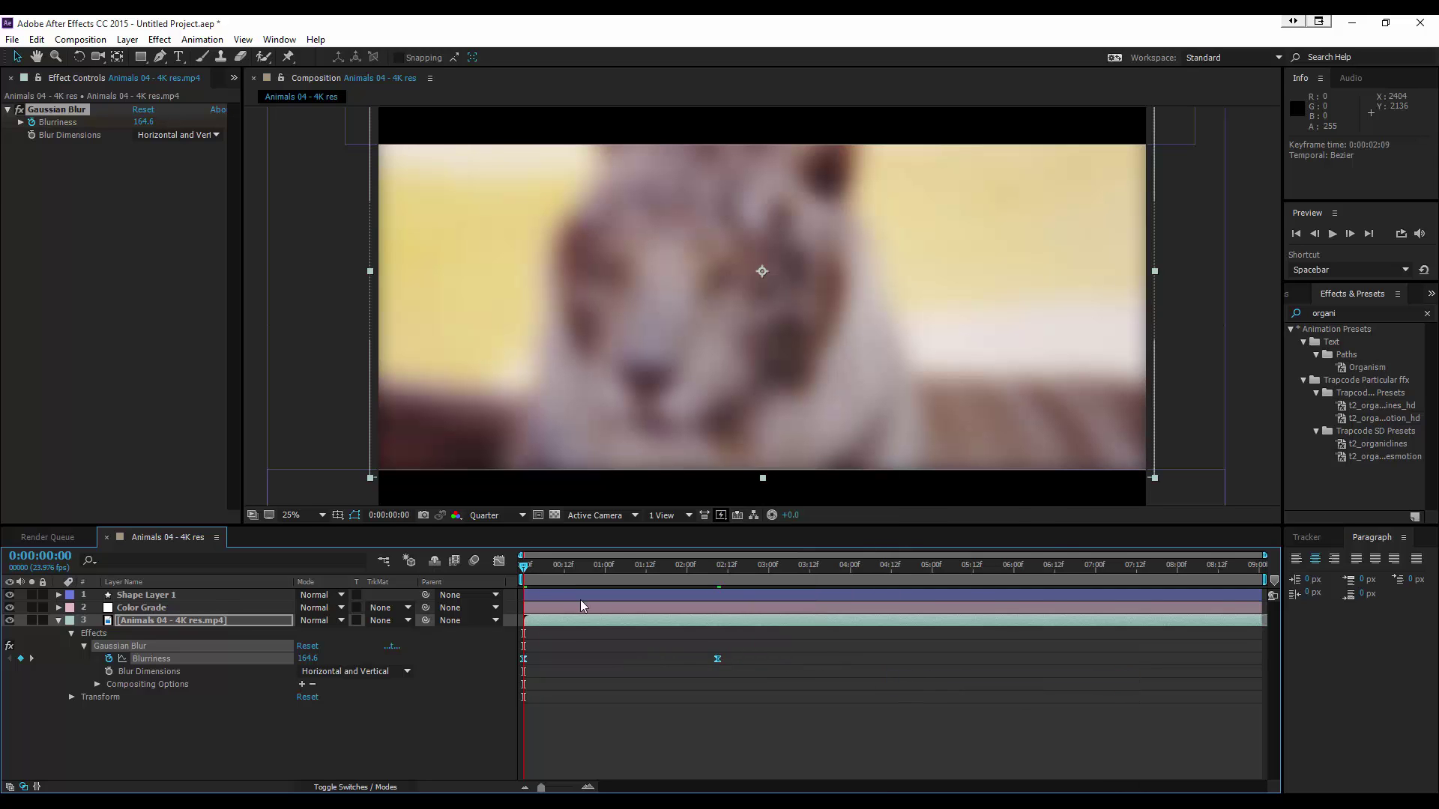
left_click_drag(531, 568, 501, 606)
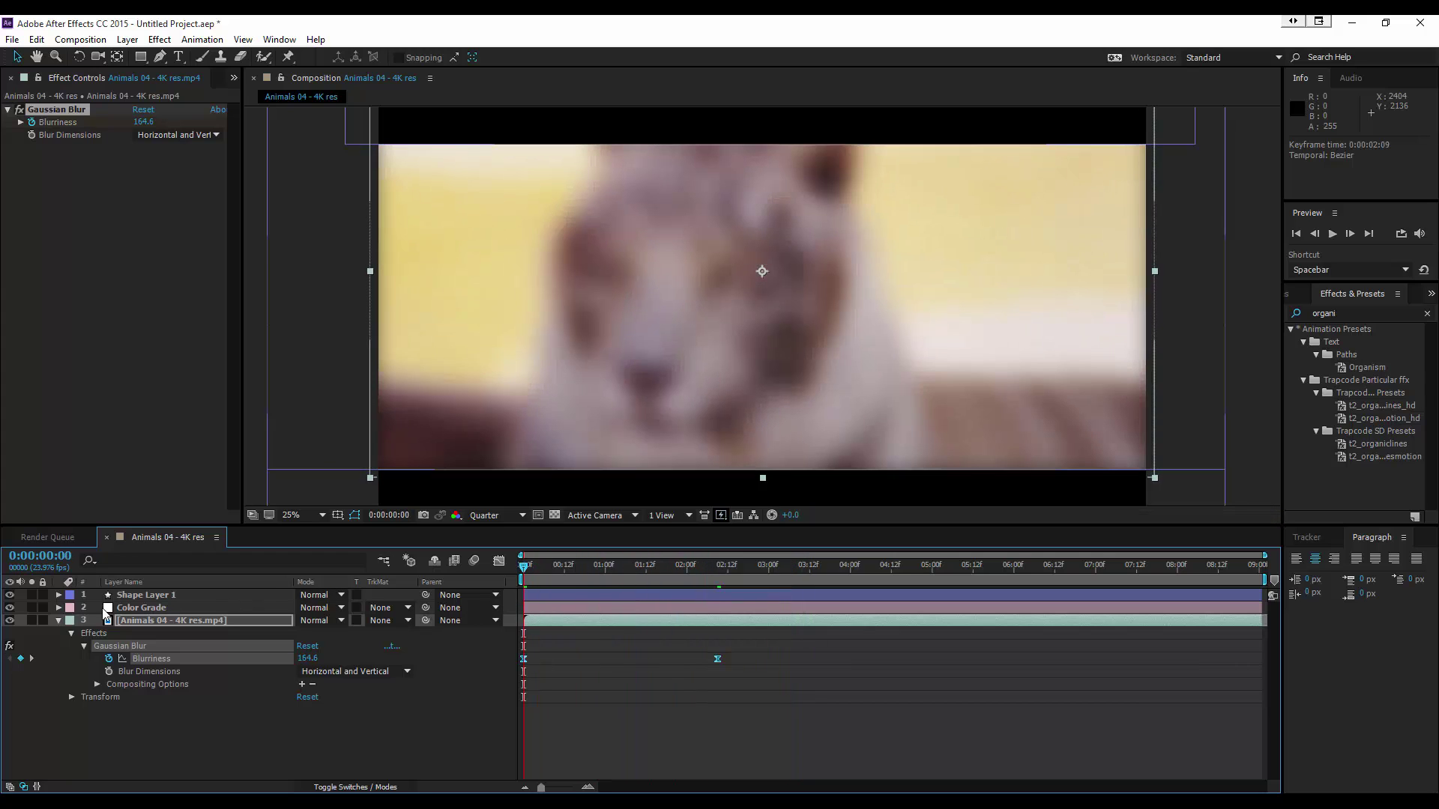
left_click(191, 629)
left_click(58, 621)
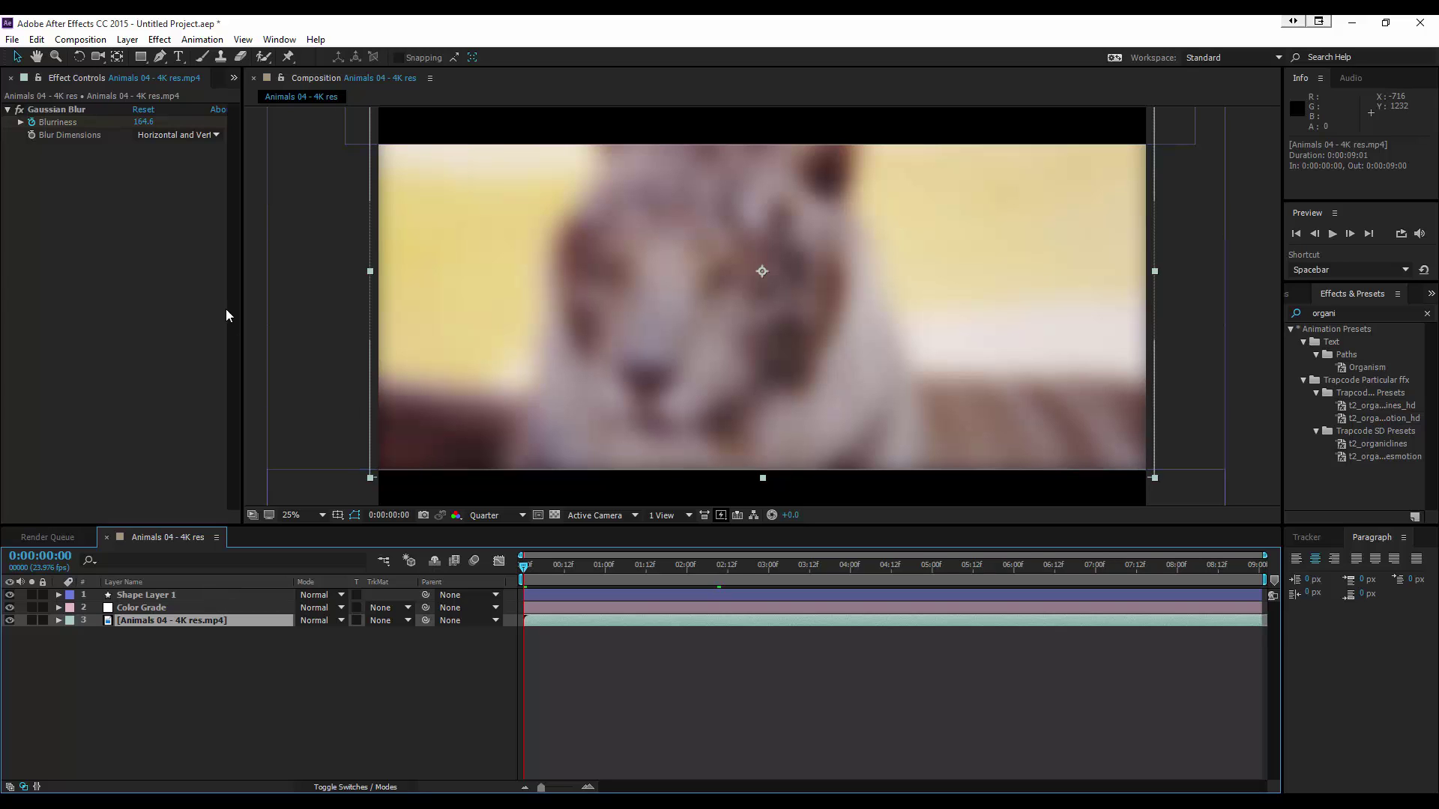
Step: Add a text layer over the tiger footage reading "WELCOME TO DESIGNSACADEMY"
left_click(178, 57)
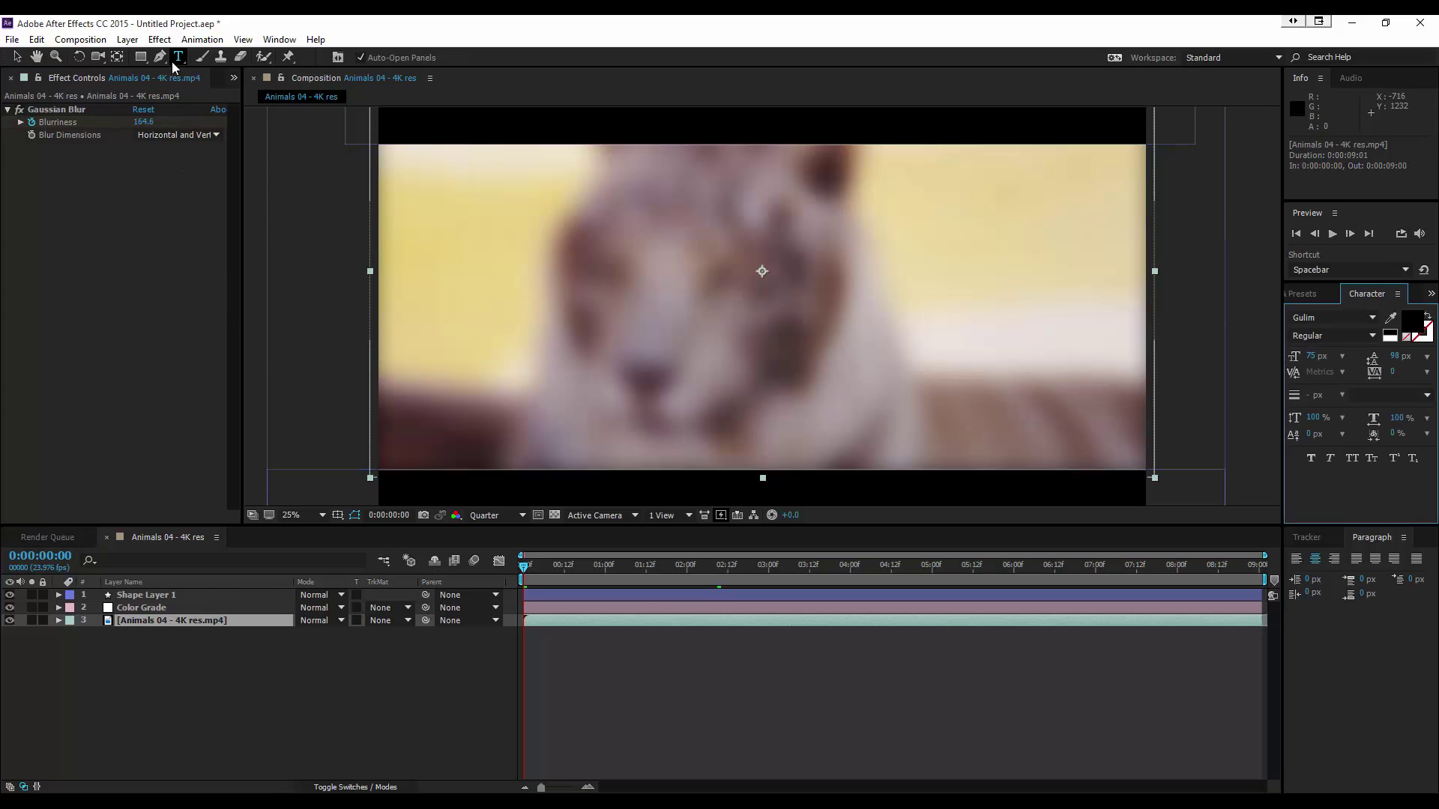
left_click(506, 399)
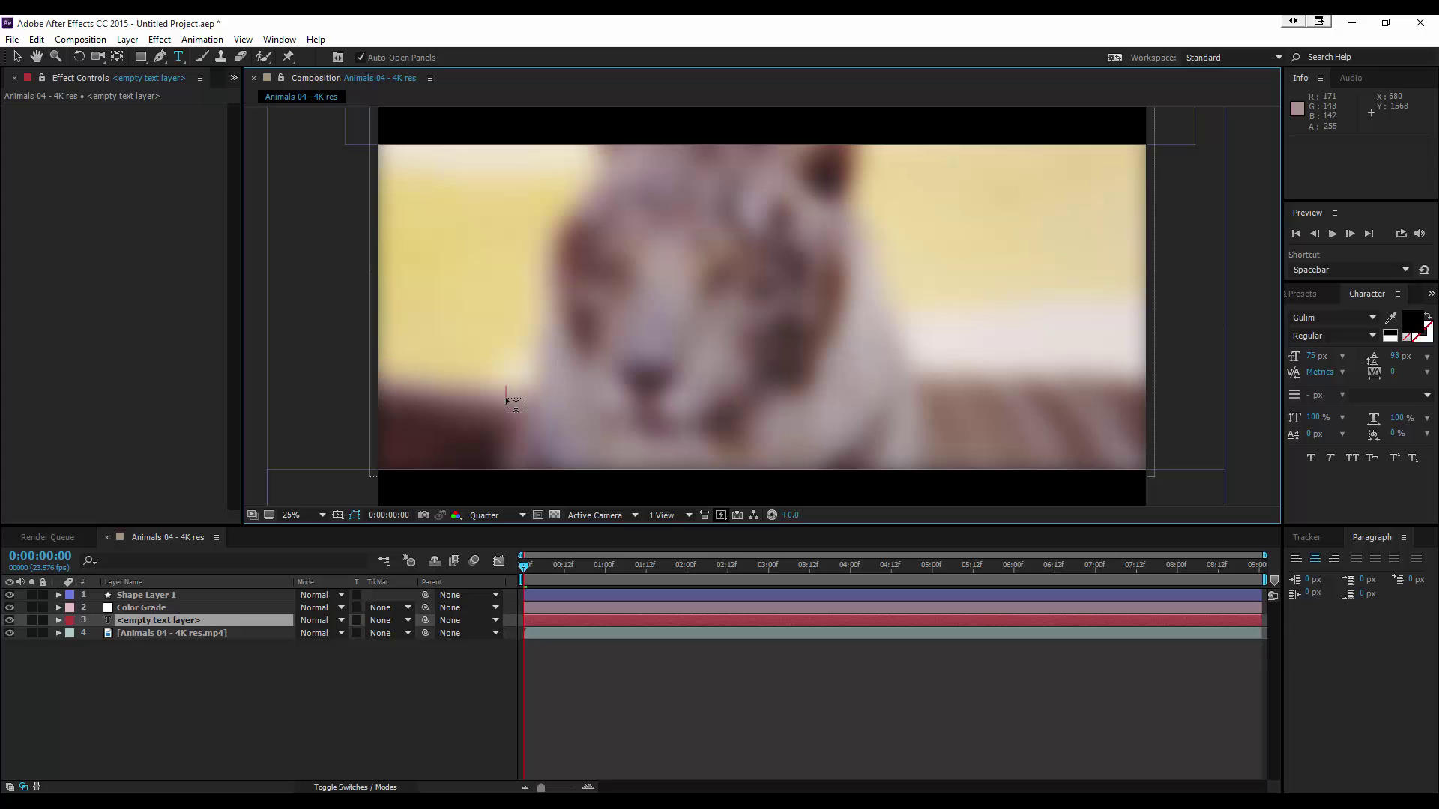
type("WEL")
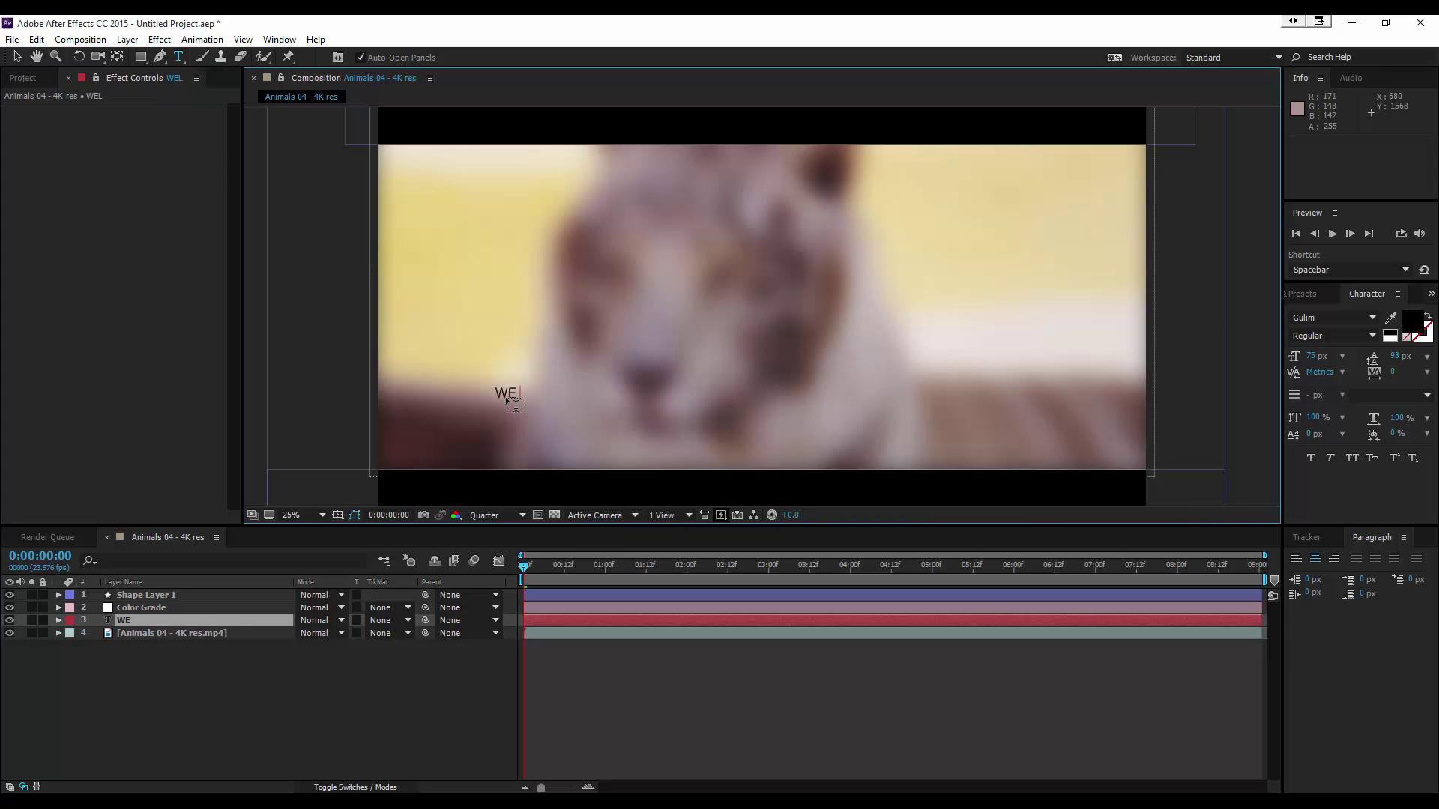
type("COME TO D")
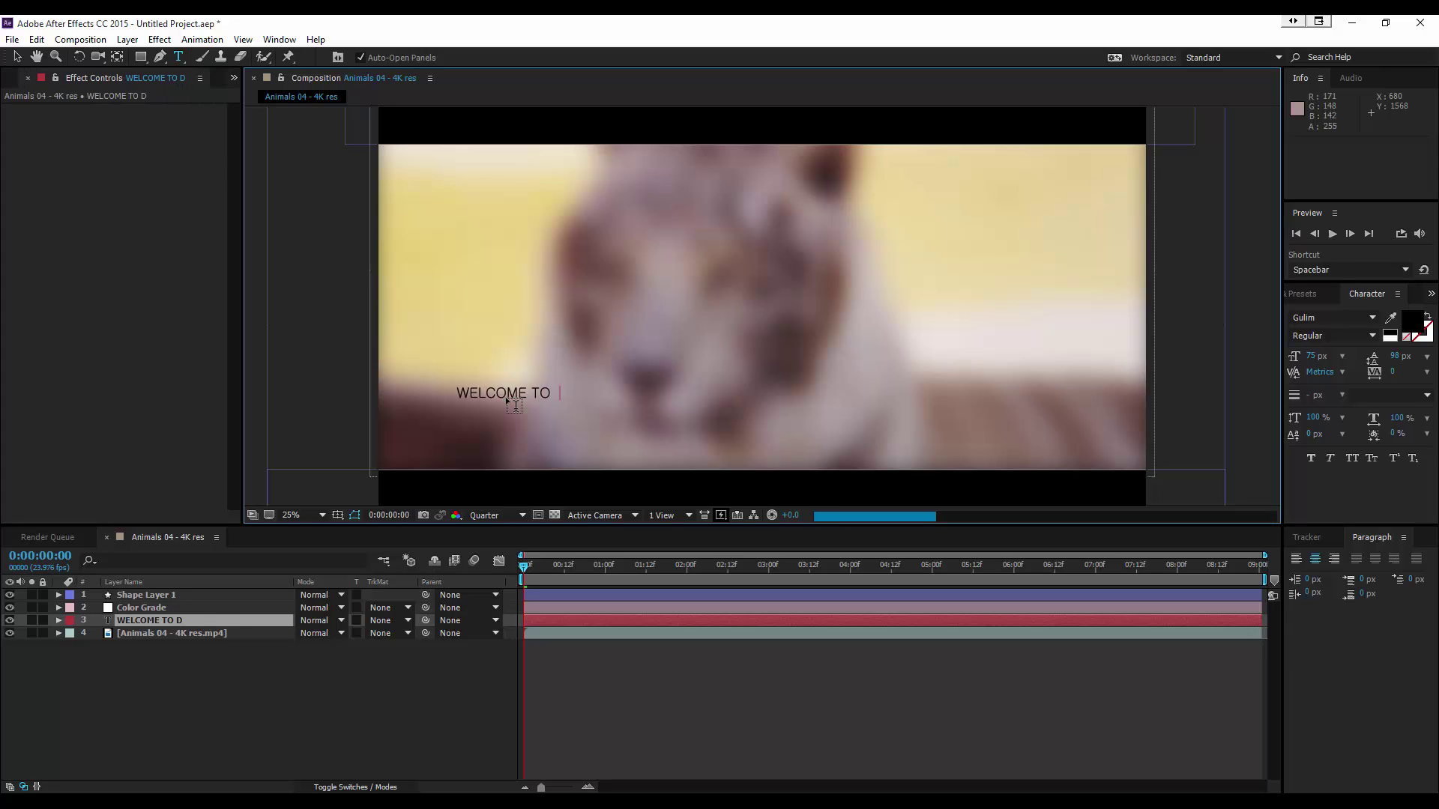
type("ESIGNSAC")
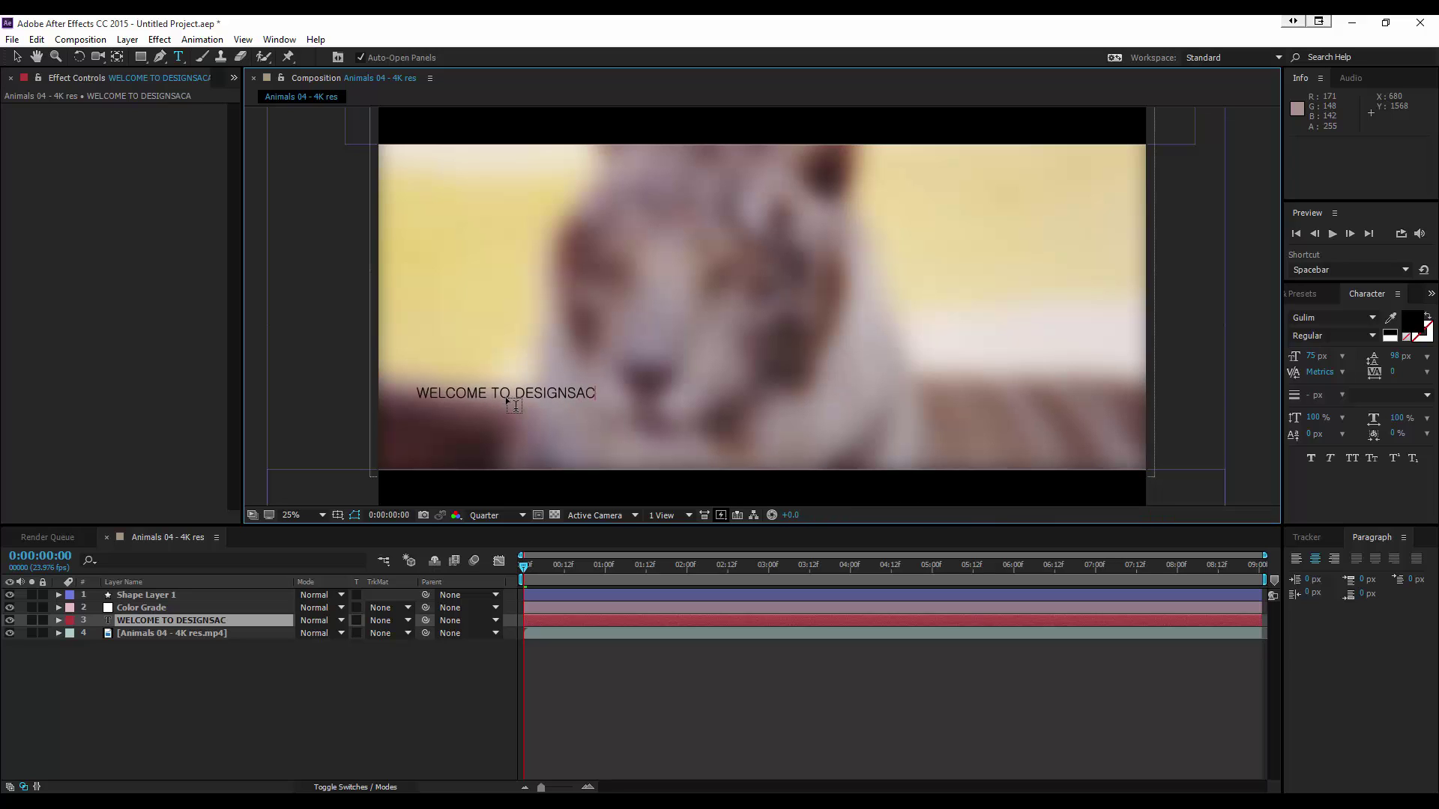
type("ADEMY")
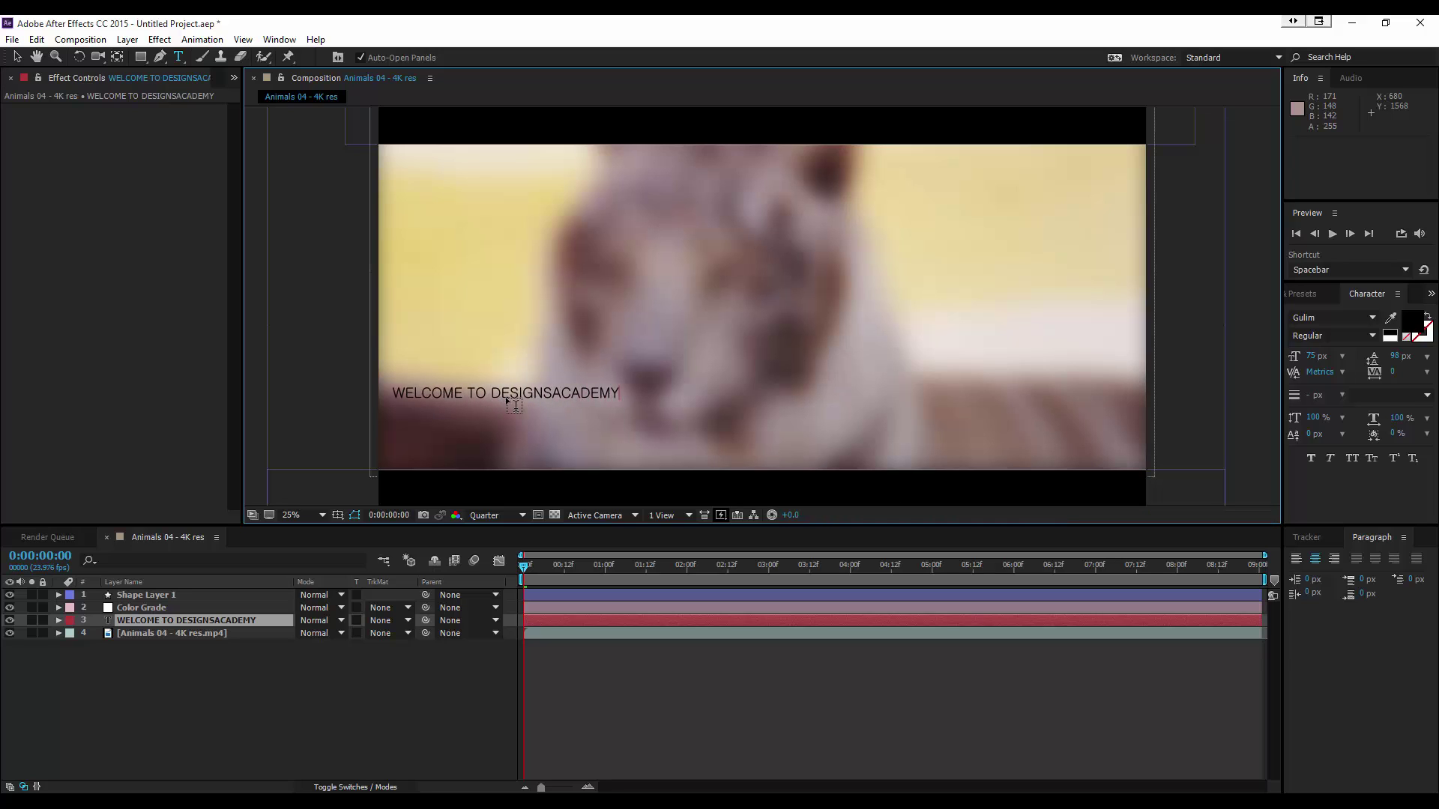
Step: Enlarge the whole title to 135 px and move it to about the middle of the frame
key("ctrl+a")
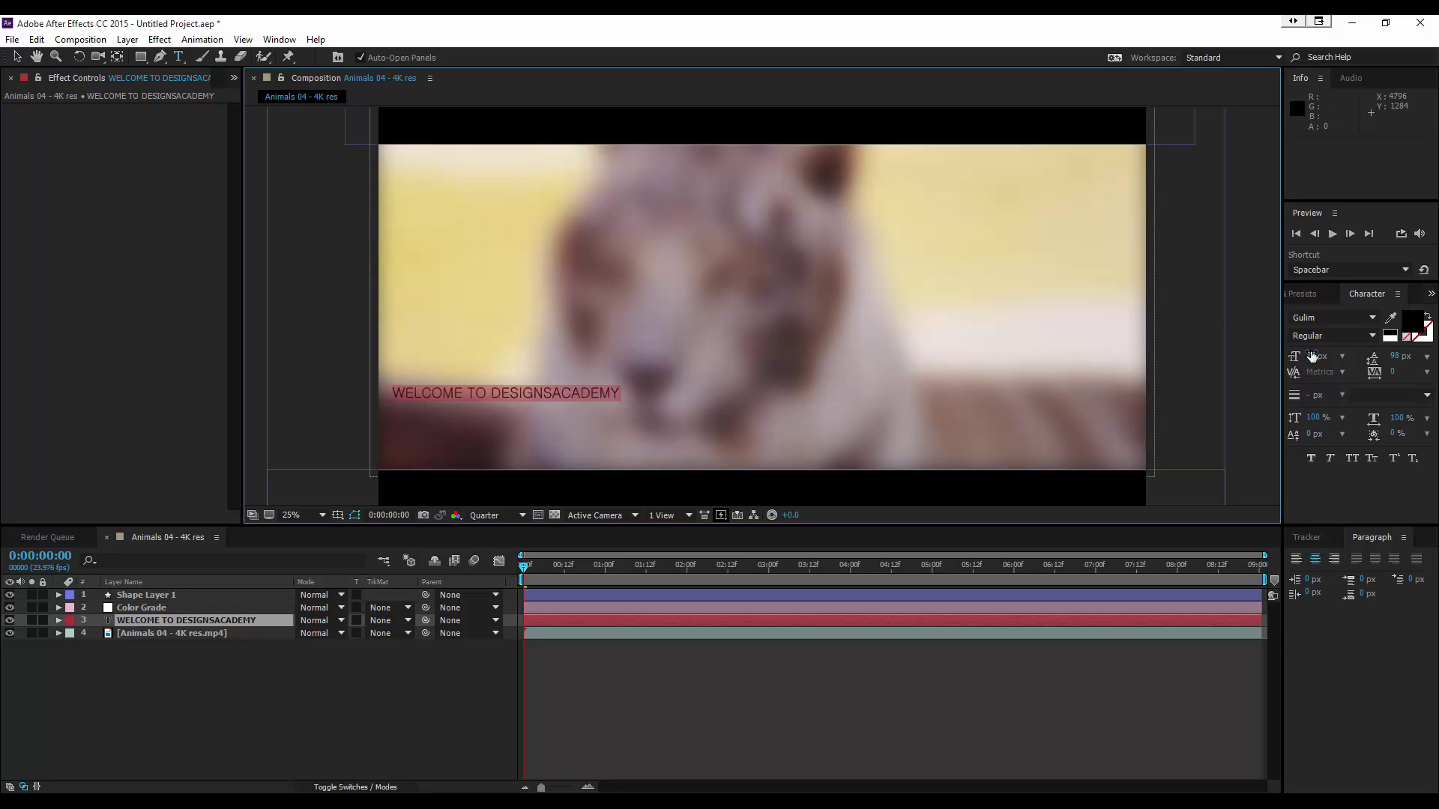
left_click_drag(1311, 356, 1356, 356)
left_click_drag(683, 472, 921, 404)
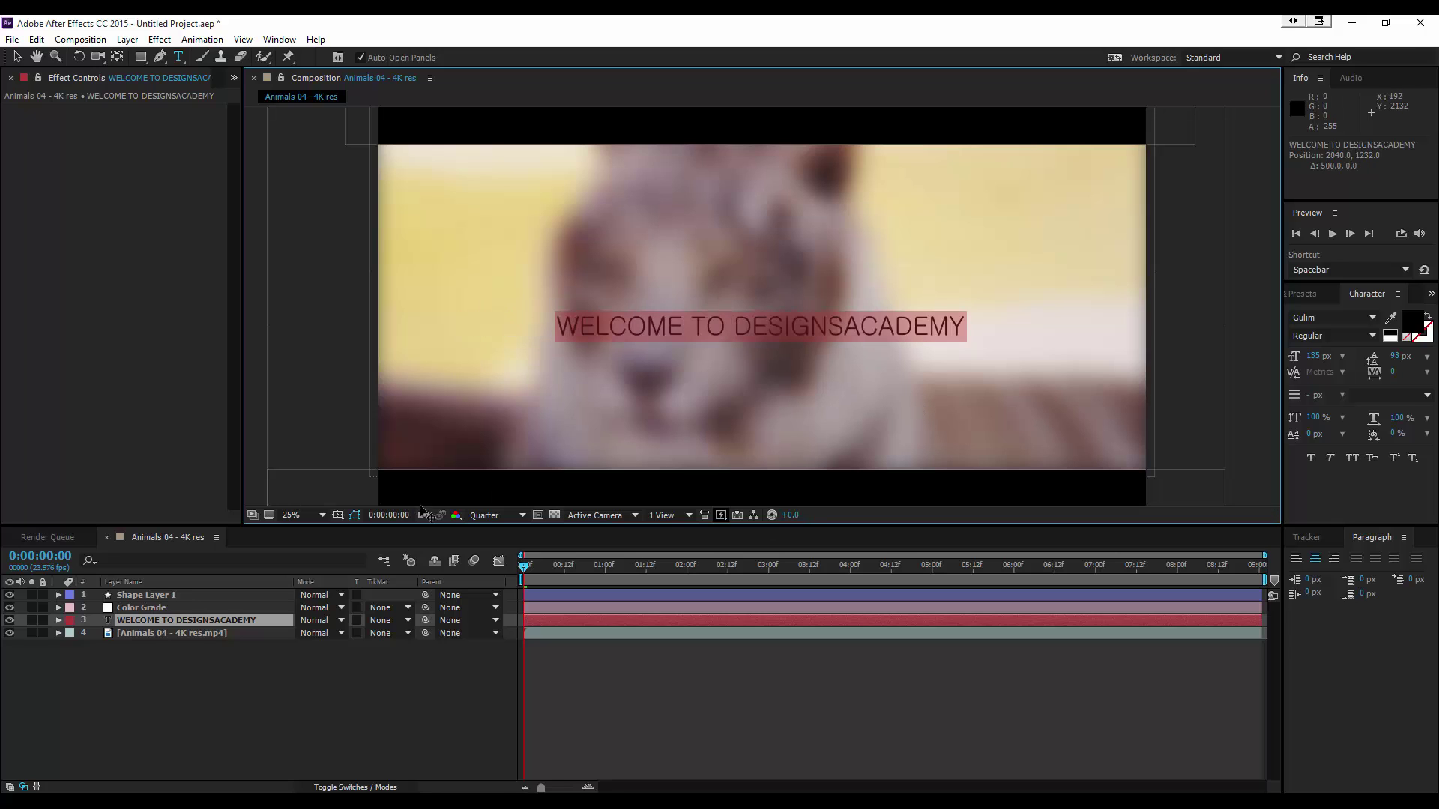
Step: Center the title in the frame against the Title/Action Safe overlay and hide the overlay again
left_click(340, 514)
left_click(363, 531)
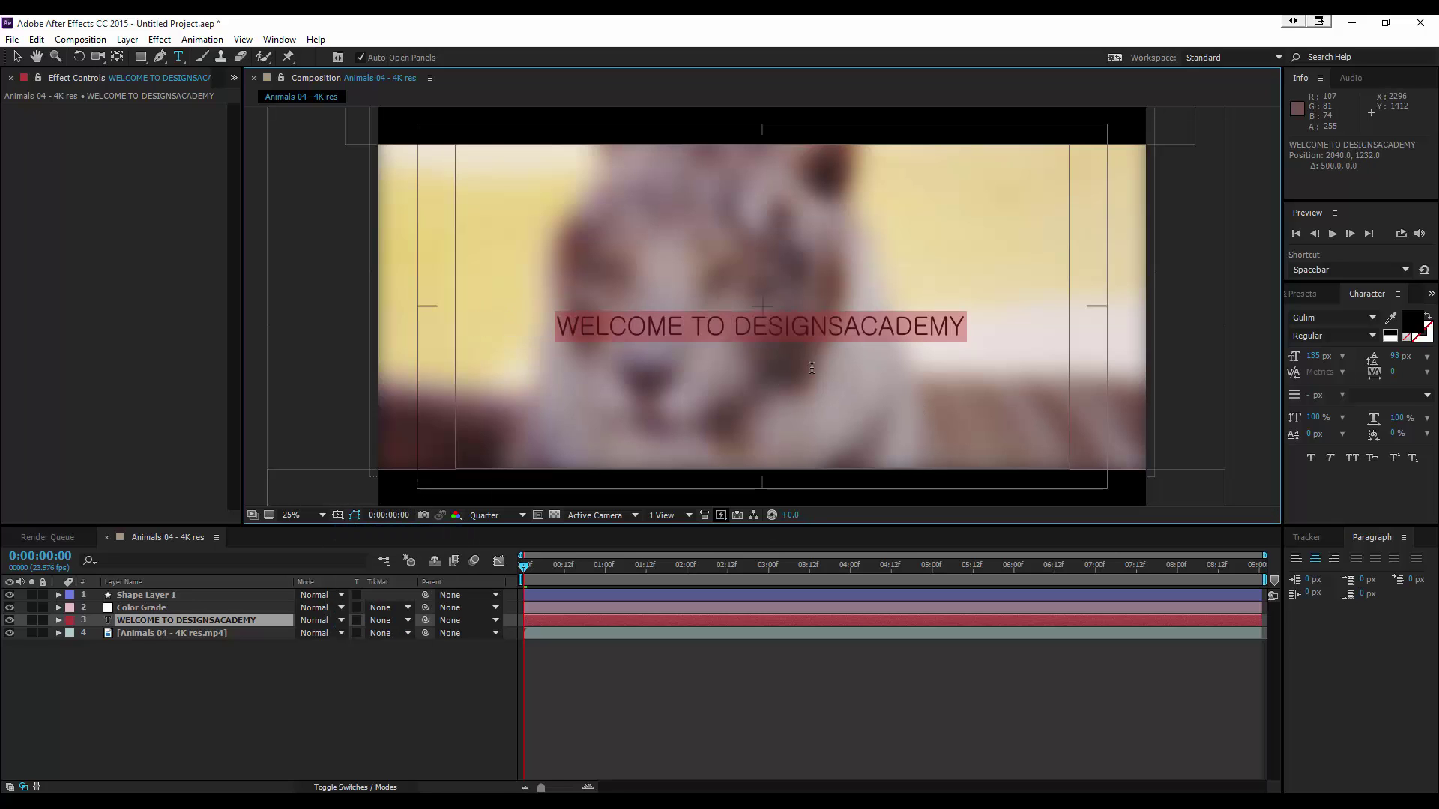
left_click_drag(833, 393, 839, 381)
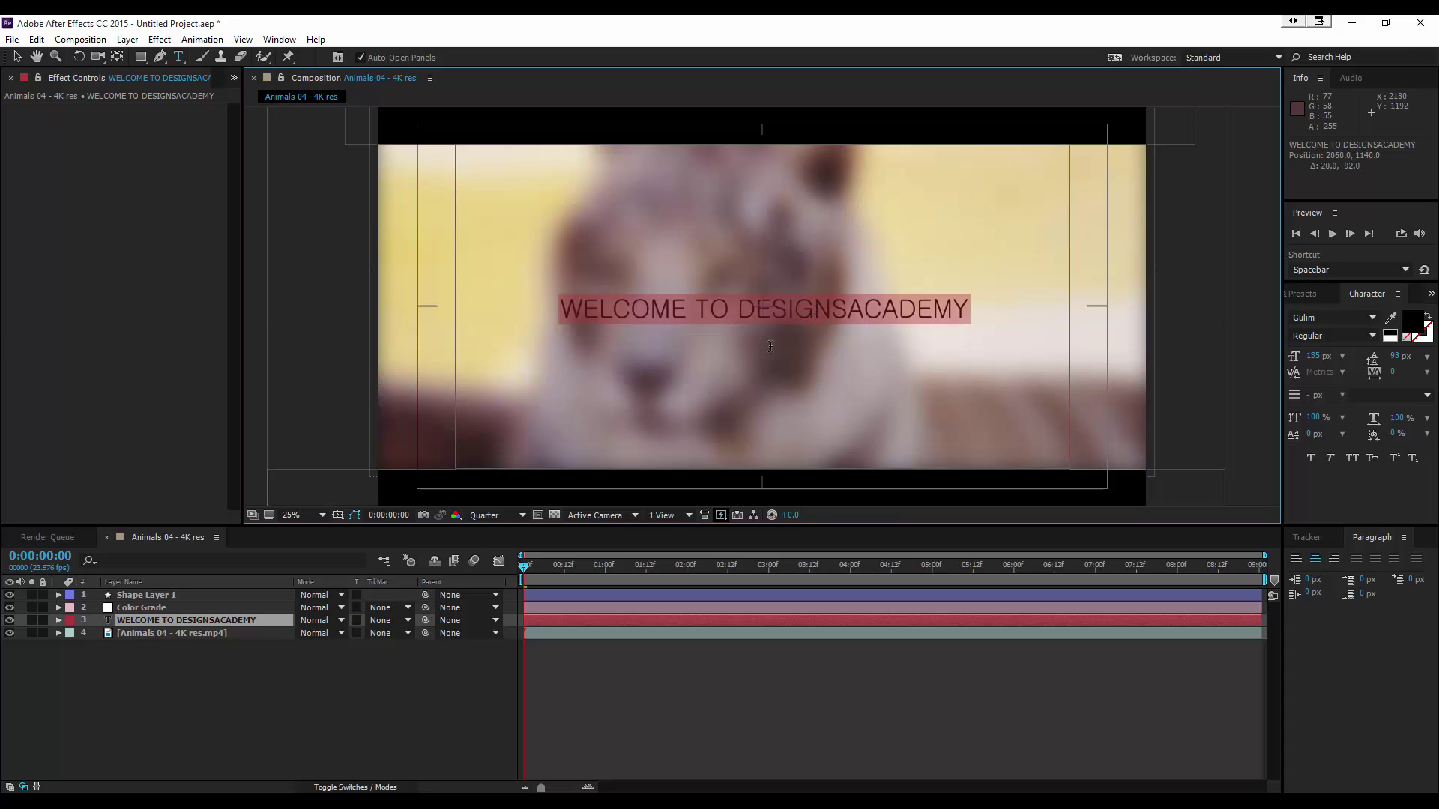
left_click(337, 514)
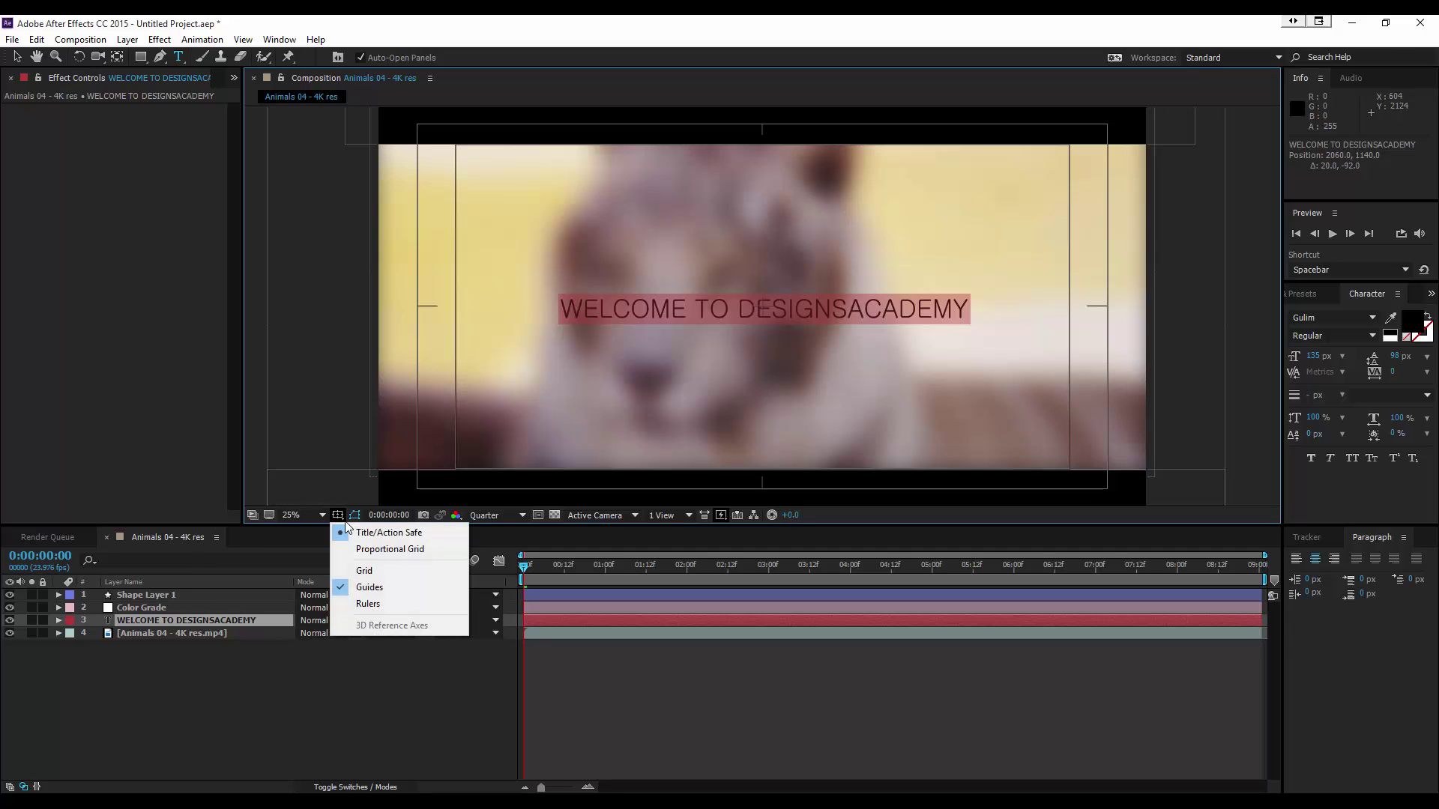
left_click(431, 529)
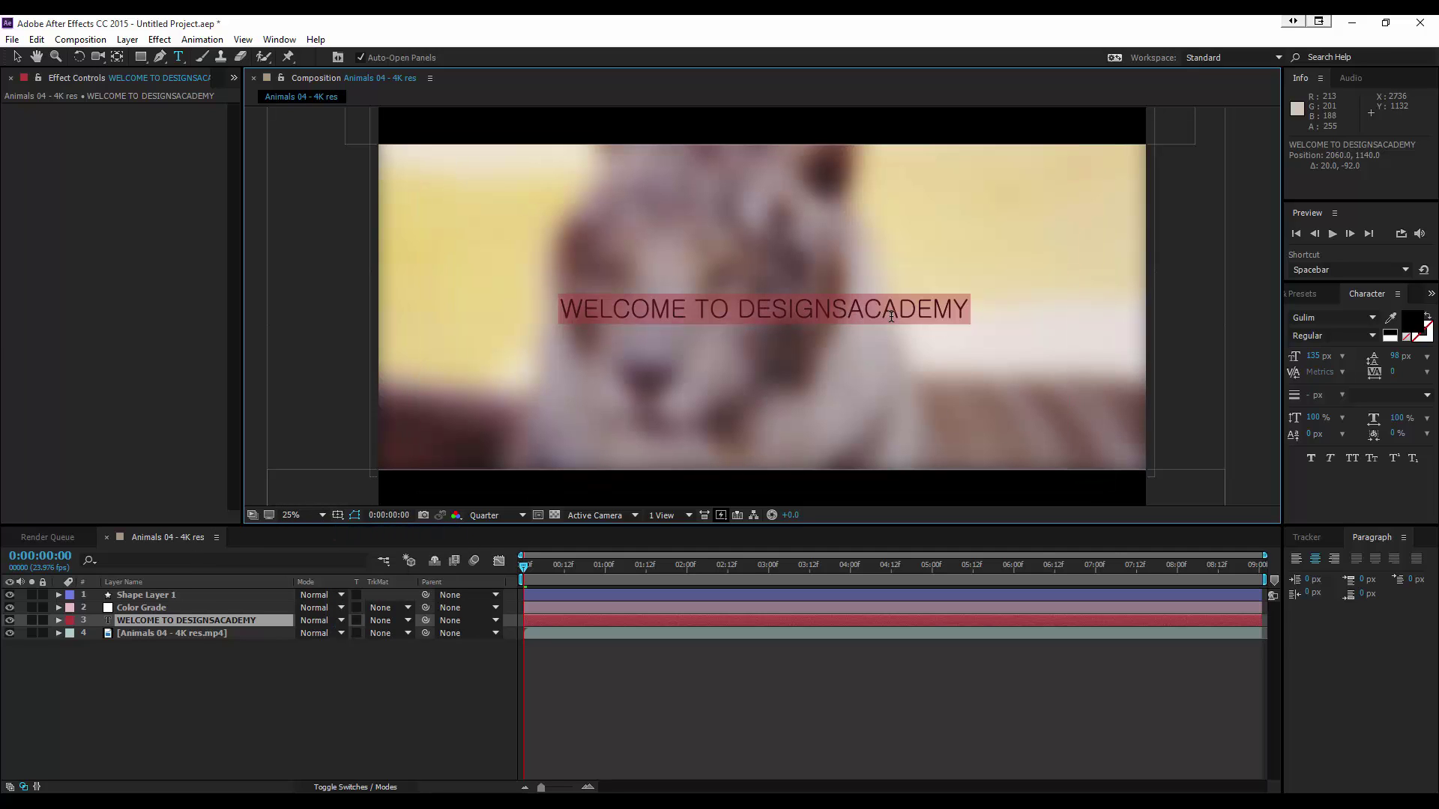
Step: Set the title's fill color to white (FFFFFF) and deselect the text layer
left_click(1410, 330)
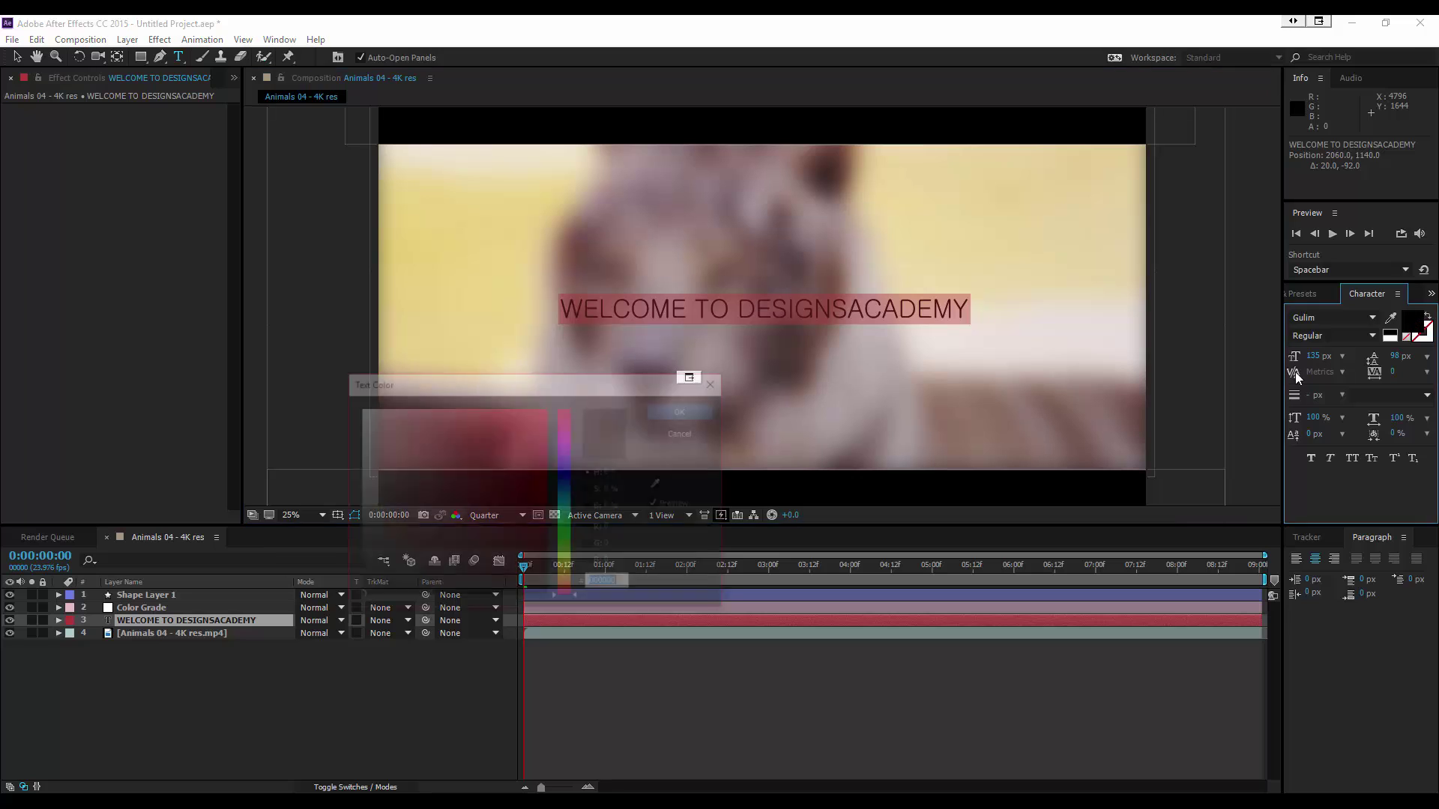
left_click(358, 408)
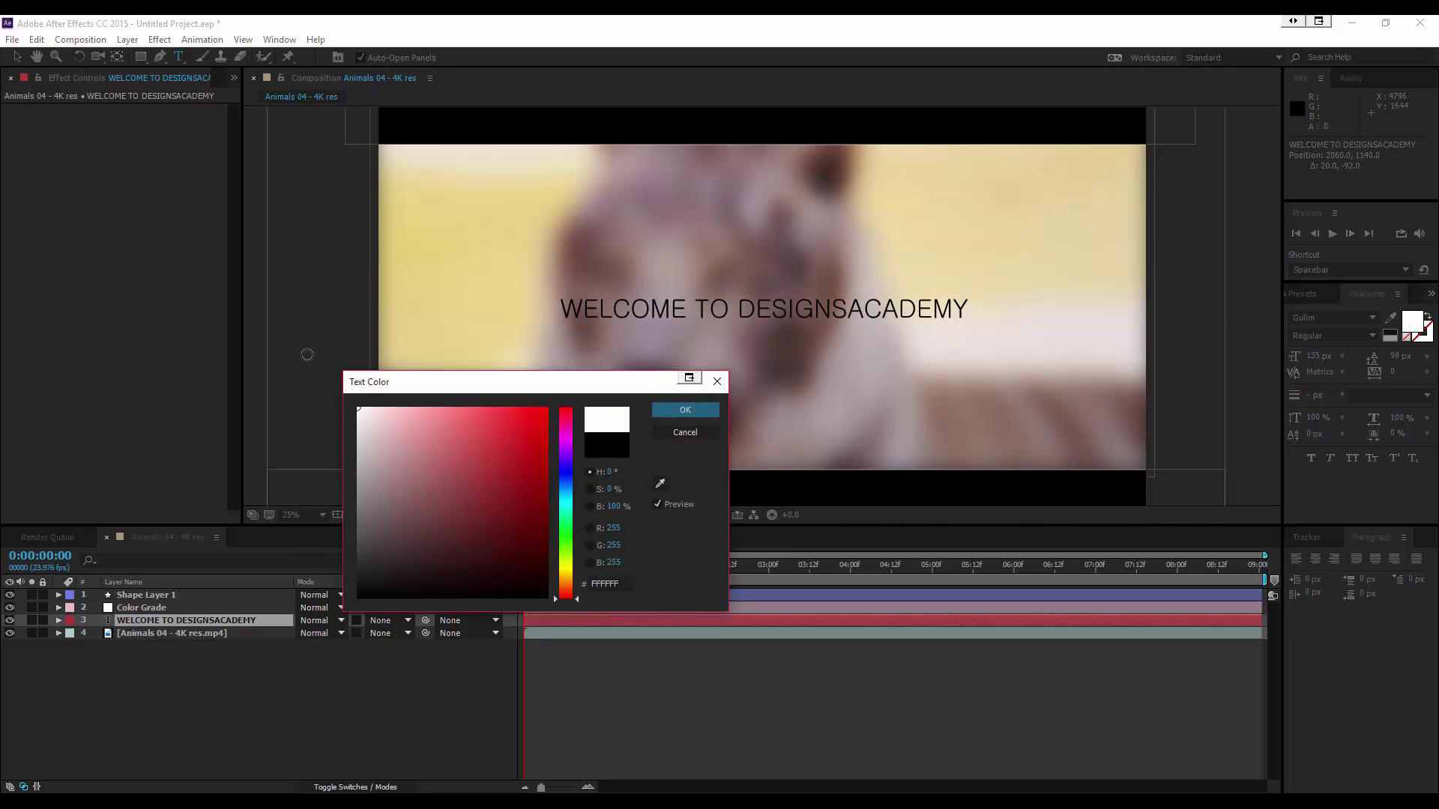
left_click(712, 410)
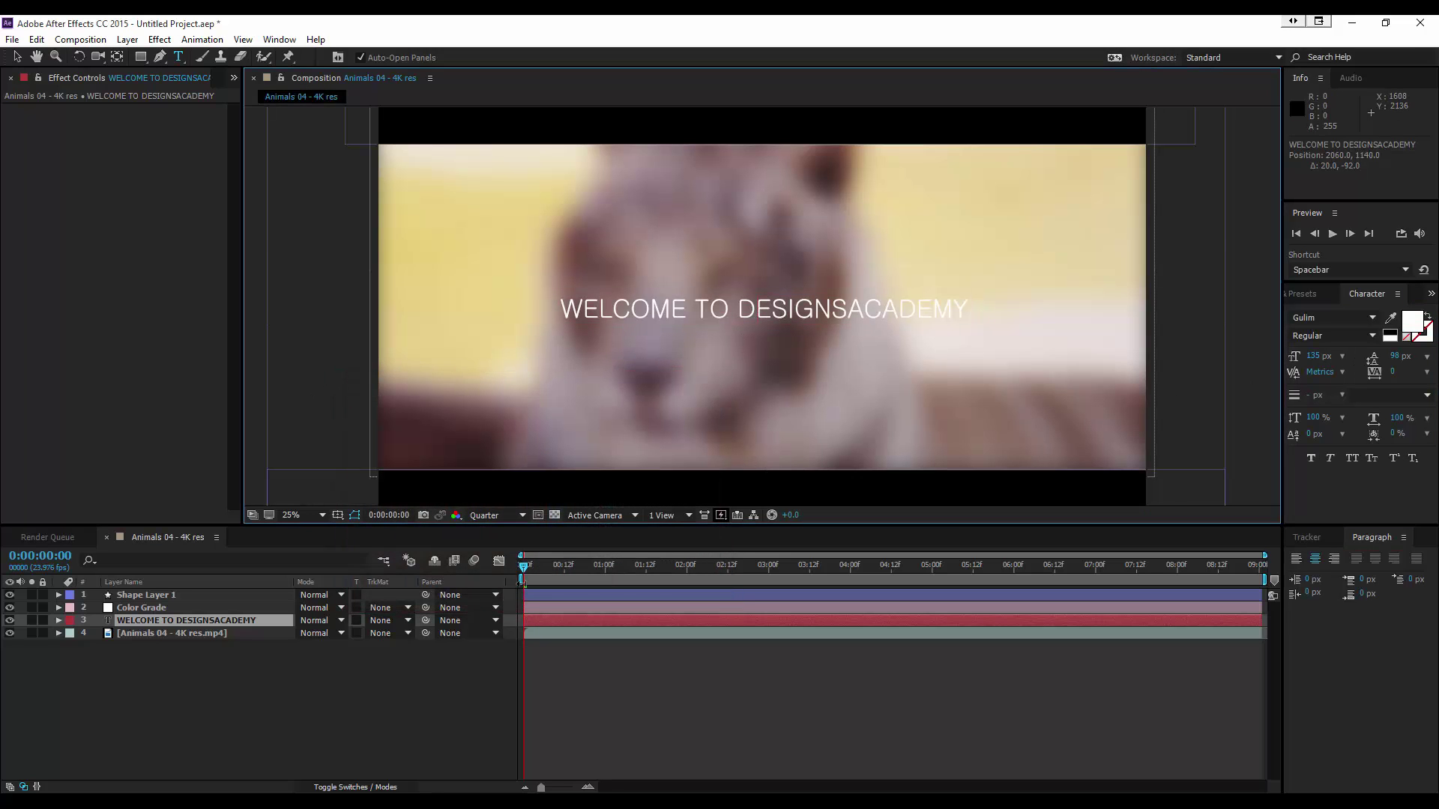
left_click(380, 664)
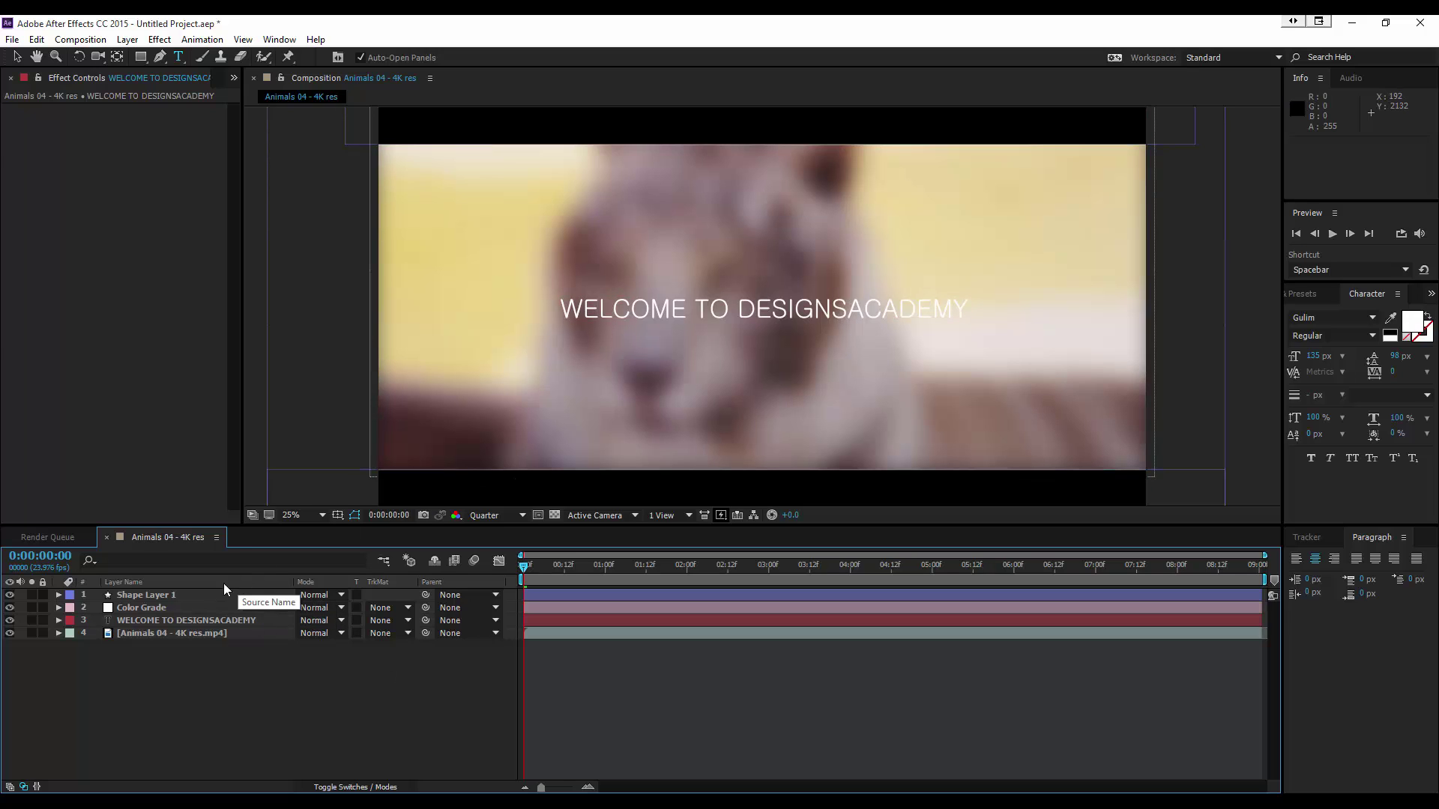
Step: Apply the Brightness & Contrast effect to the tiger footage layer, leaving view refresh enabled
left_click(130, 631)
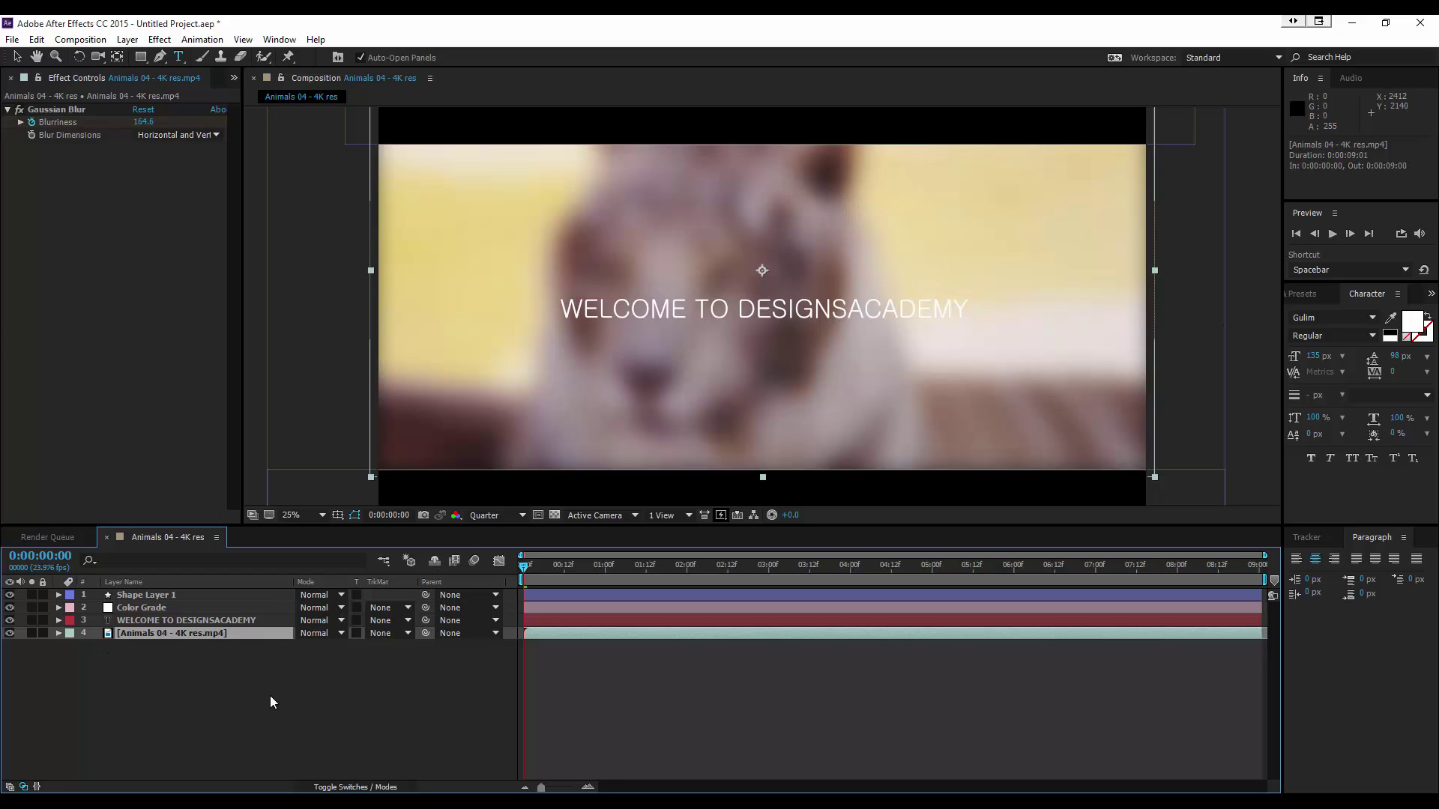
left_click(170, 41)
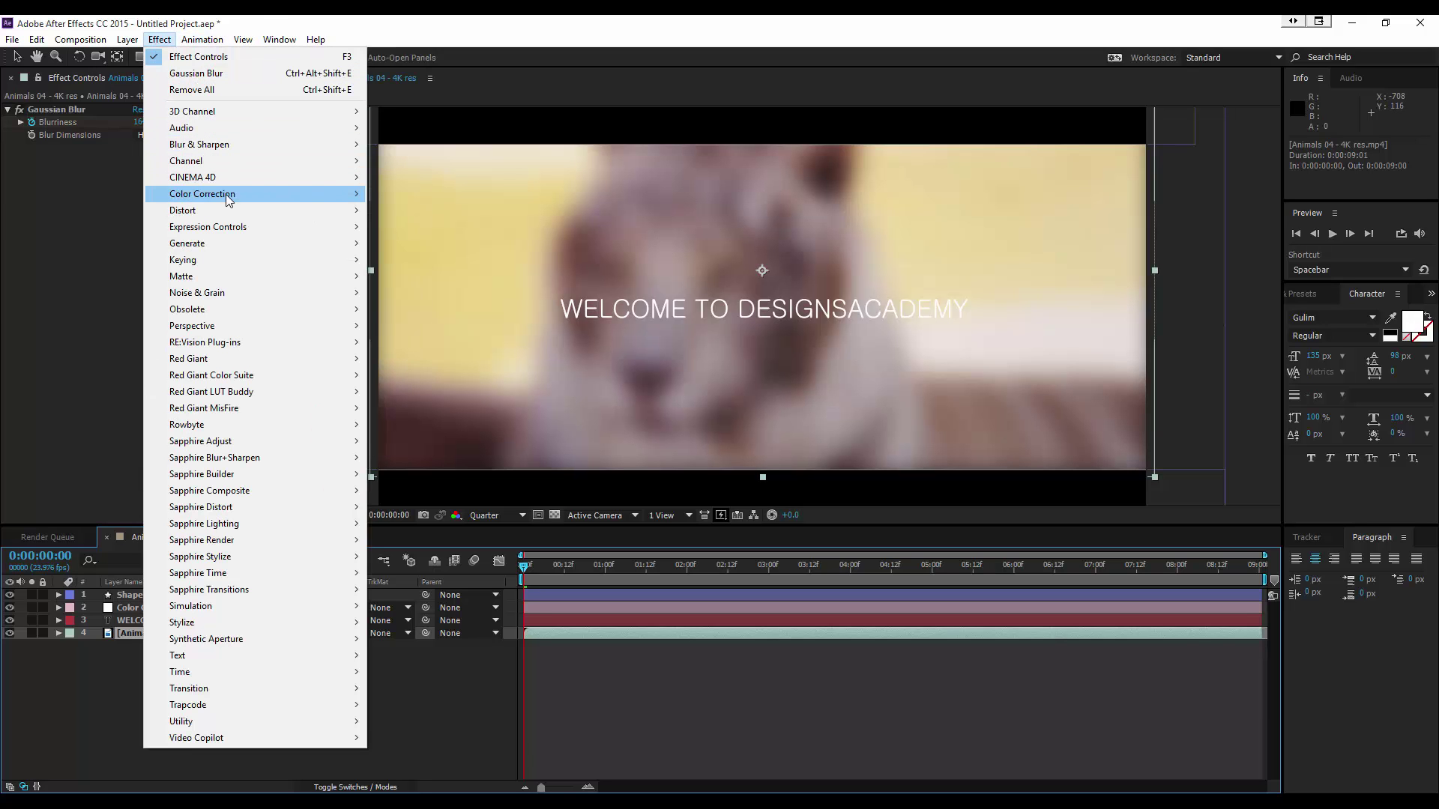
mouse_move(240, 195)
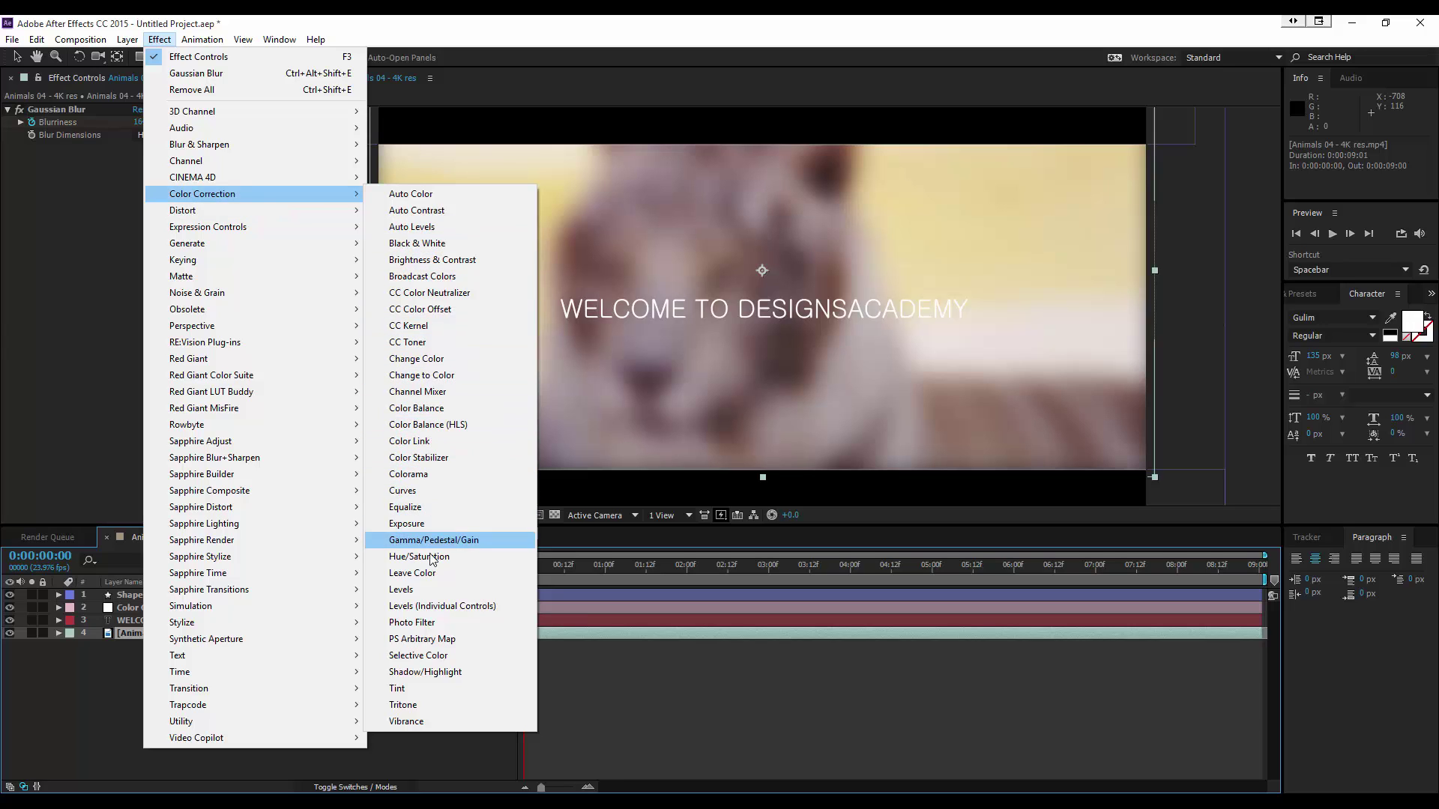
left_click(450, 259)
key("Caps_Lock")
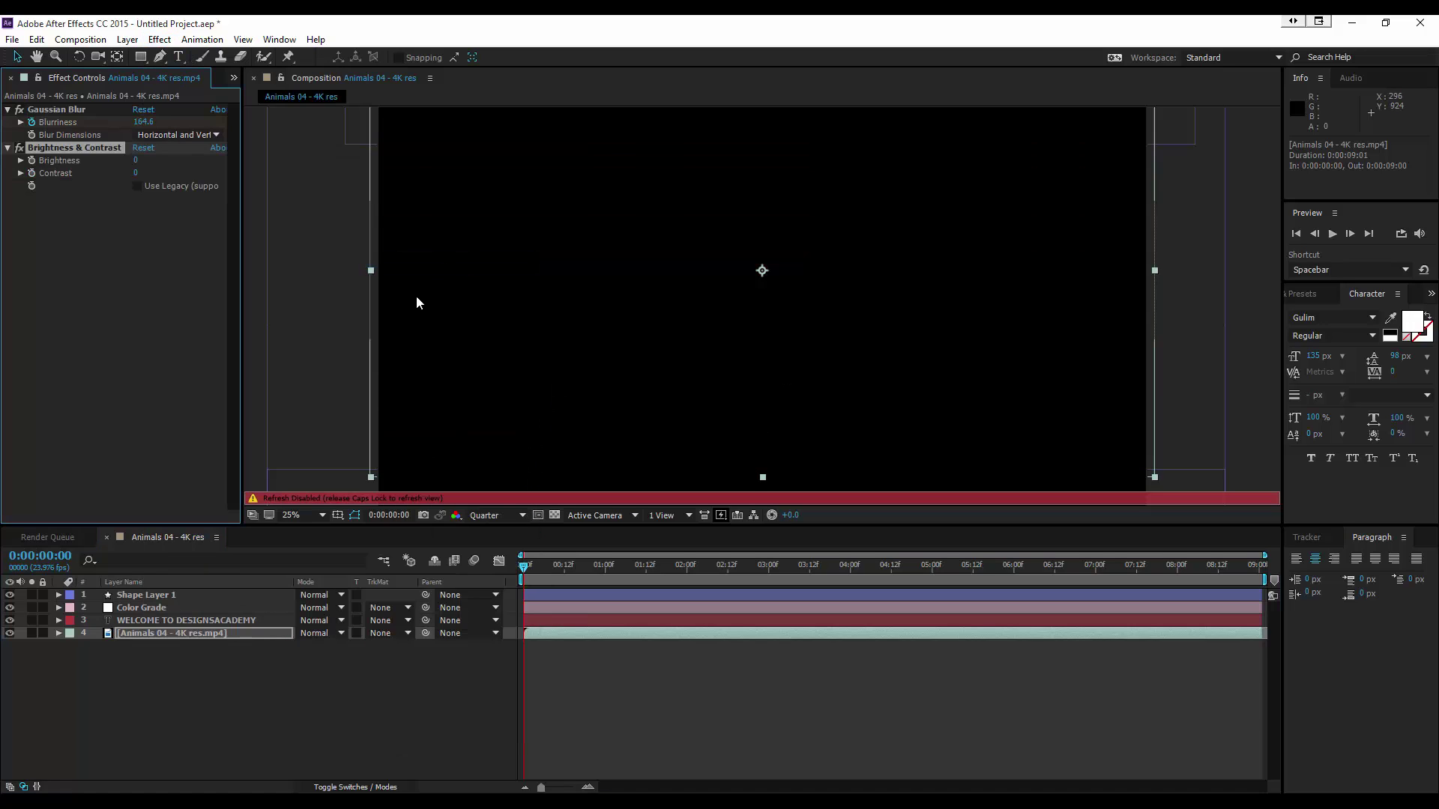
key("Caps_Lock")
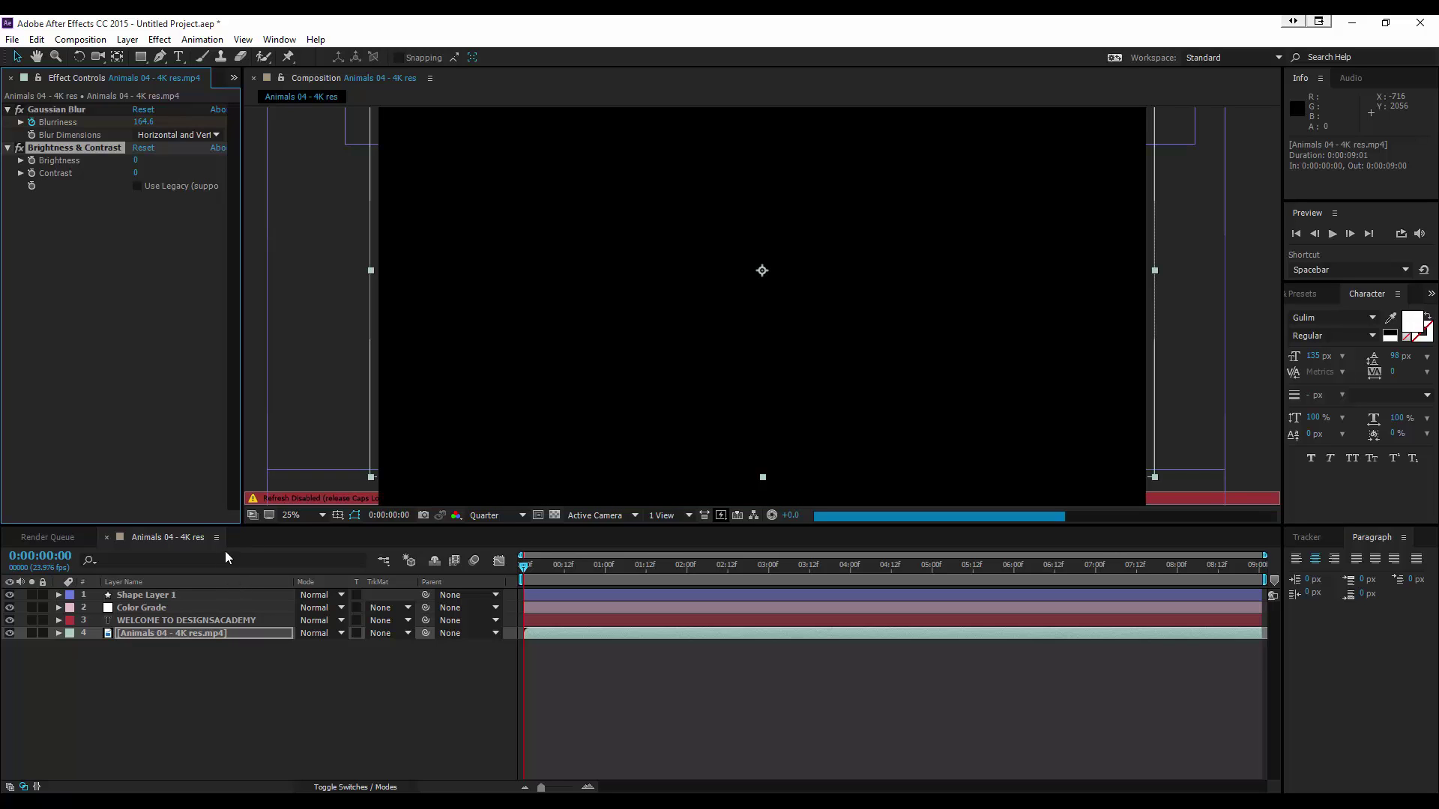
Step: Reveal the Brightness & Contrast properties in the timeline and enable keyframing for Brightness and Contrast on the first frame
left_click(58, 633)
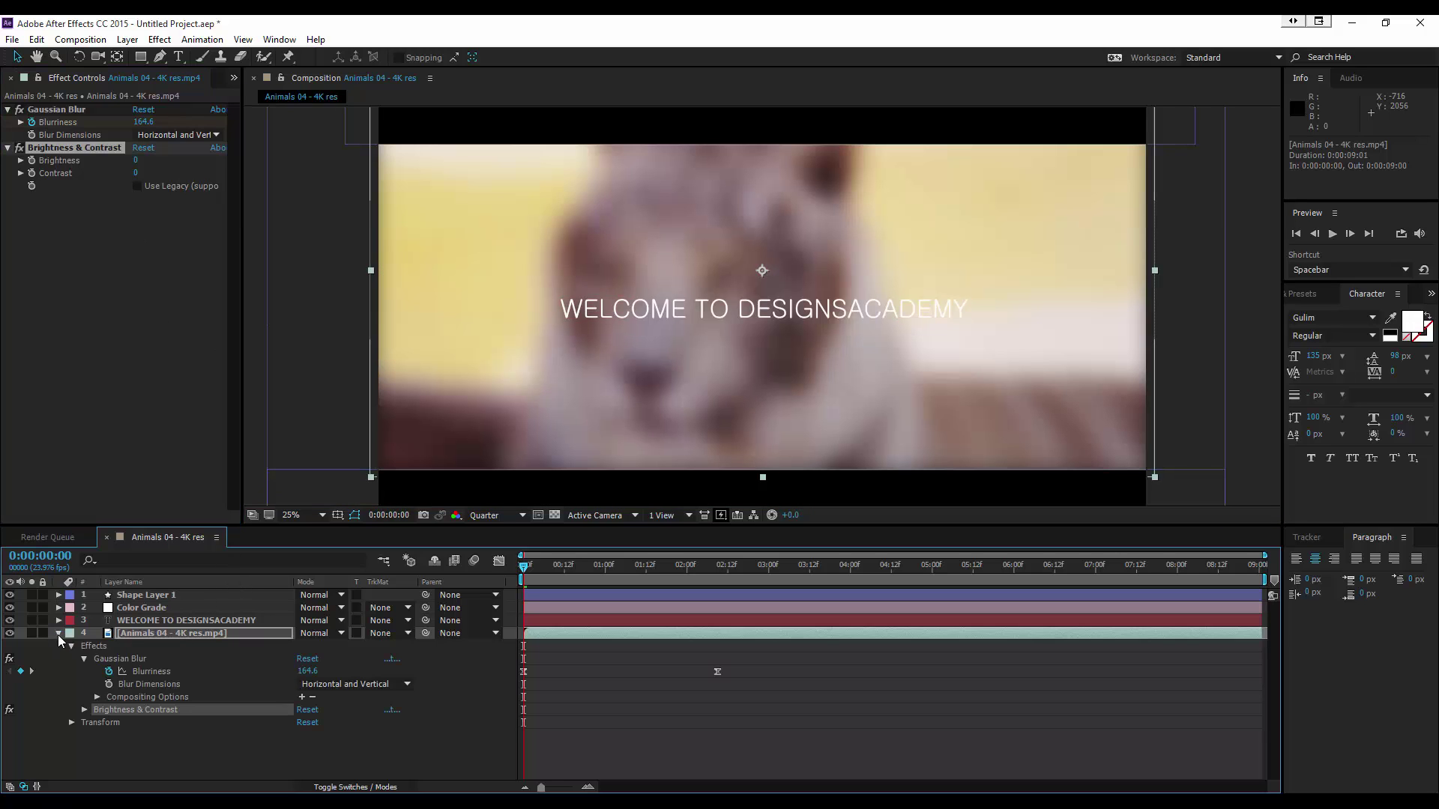
left_click(83, 658)
left_click(105, 658)
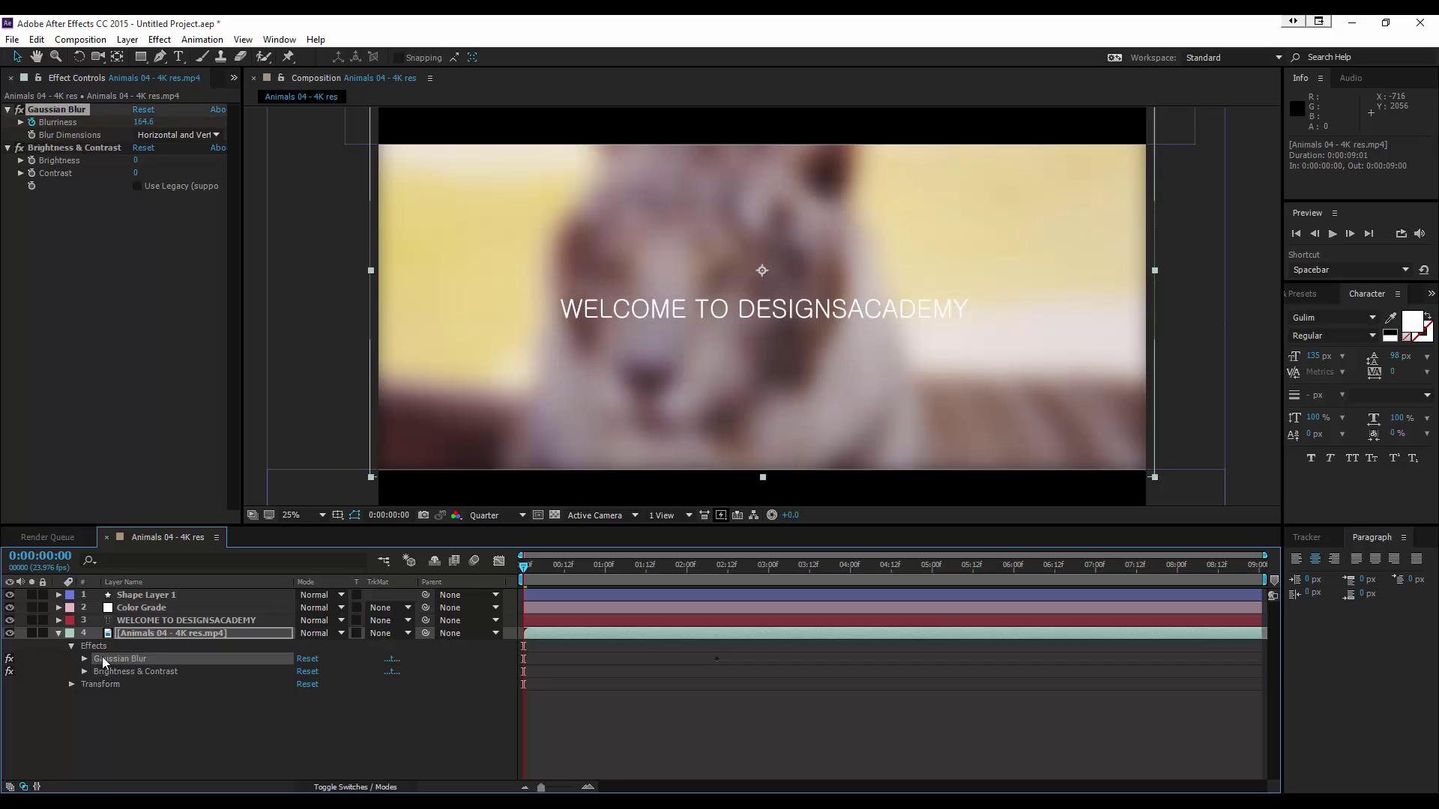
left_click(84, 671)
left_click(143, 673)
left_click(142, 684)
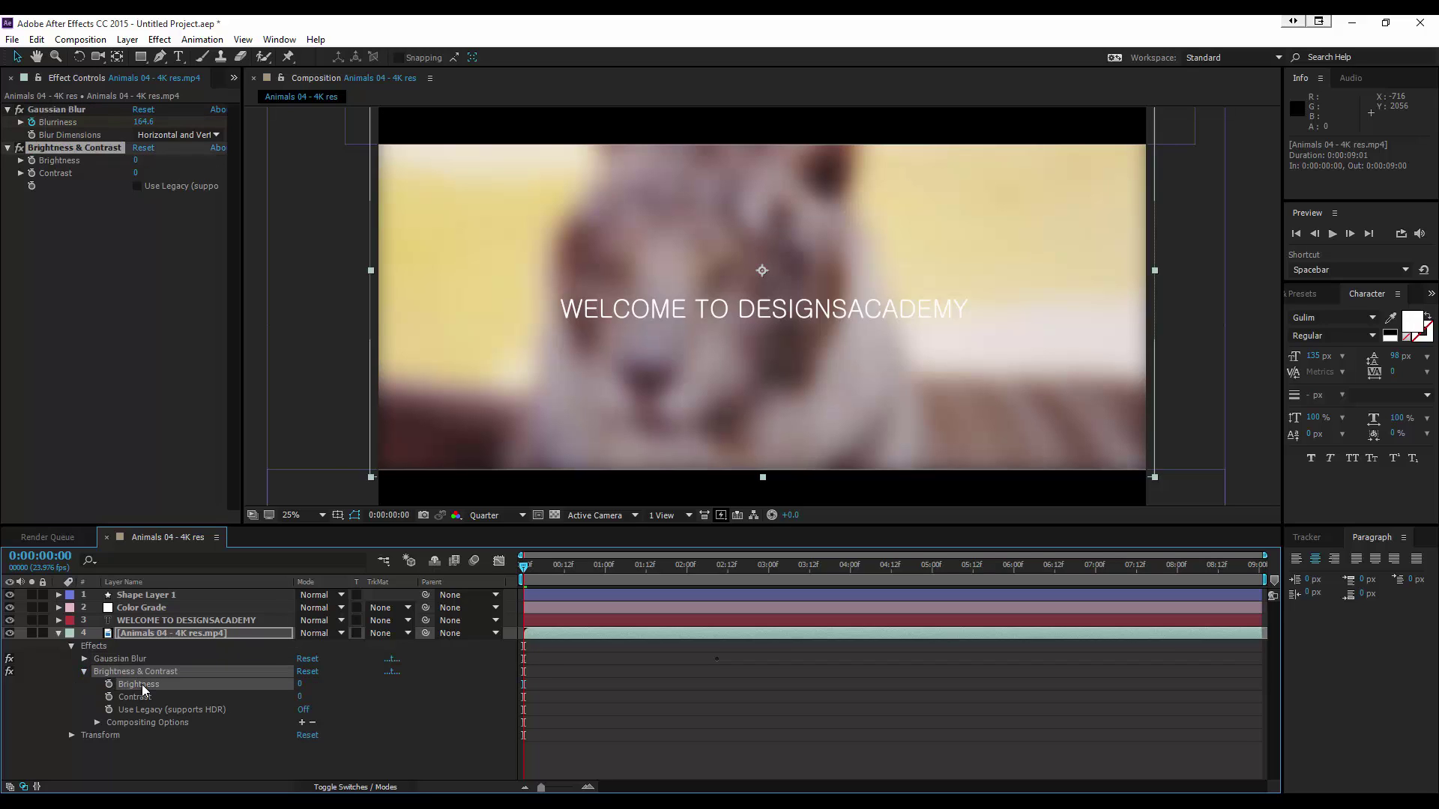
left_click(109, 685)
left_click(108, 697)
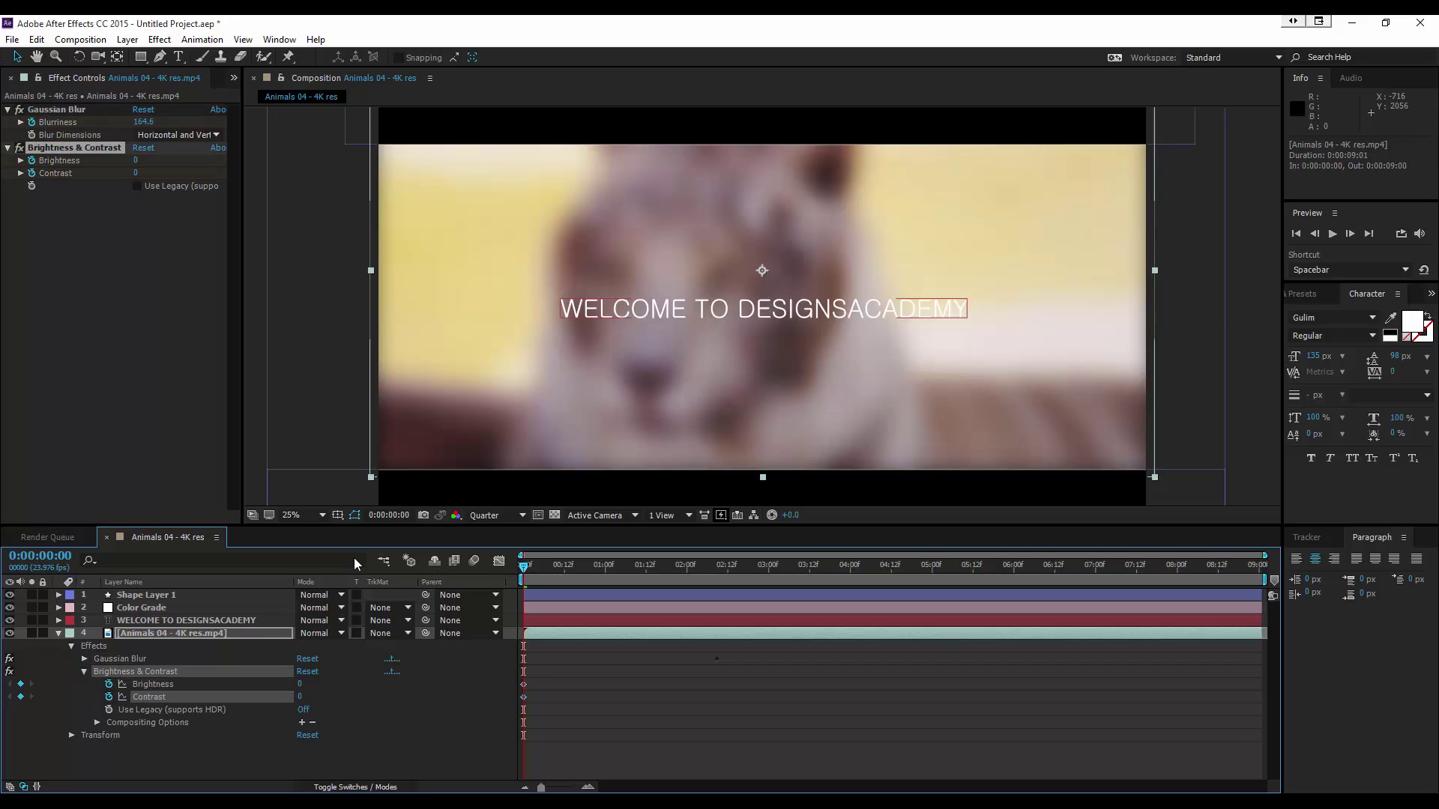
Step: Set the first-frame keyframes of the tiger footage to Brightness -41 and Contrast 23
left_click(144, 682)
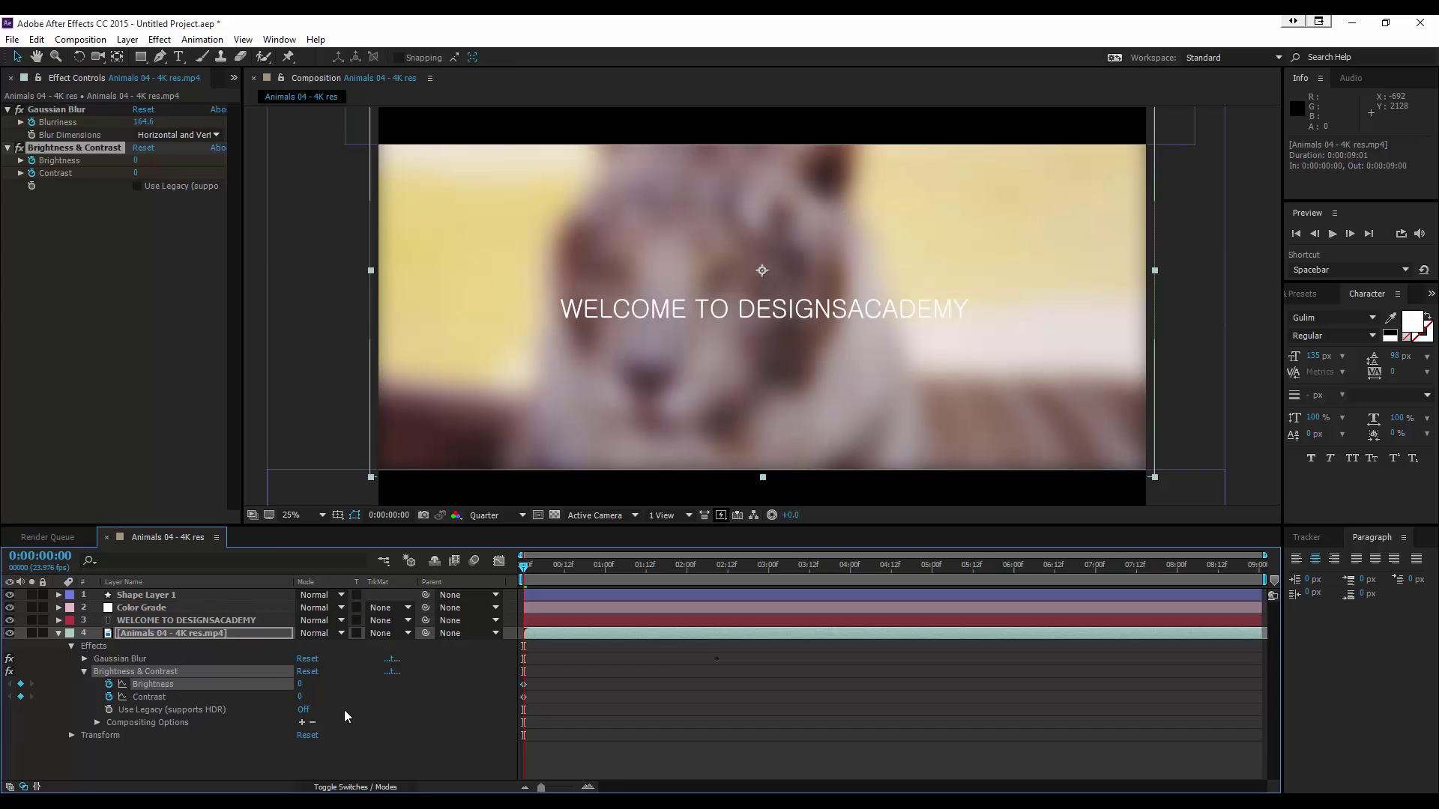
left_click_drag(297, 684, 221, 672)
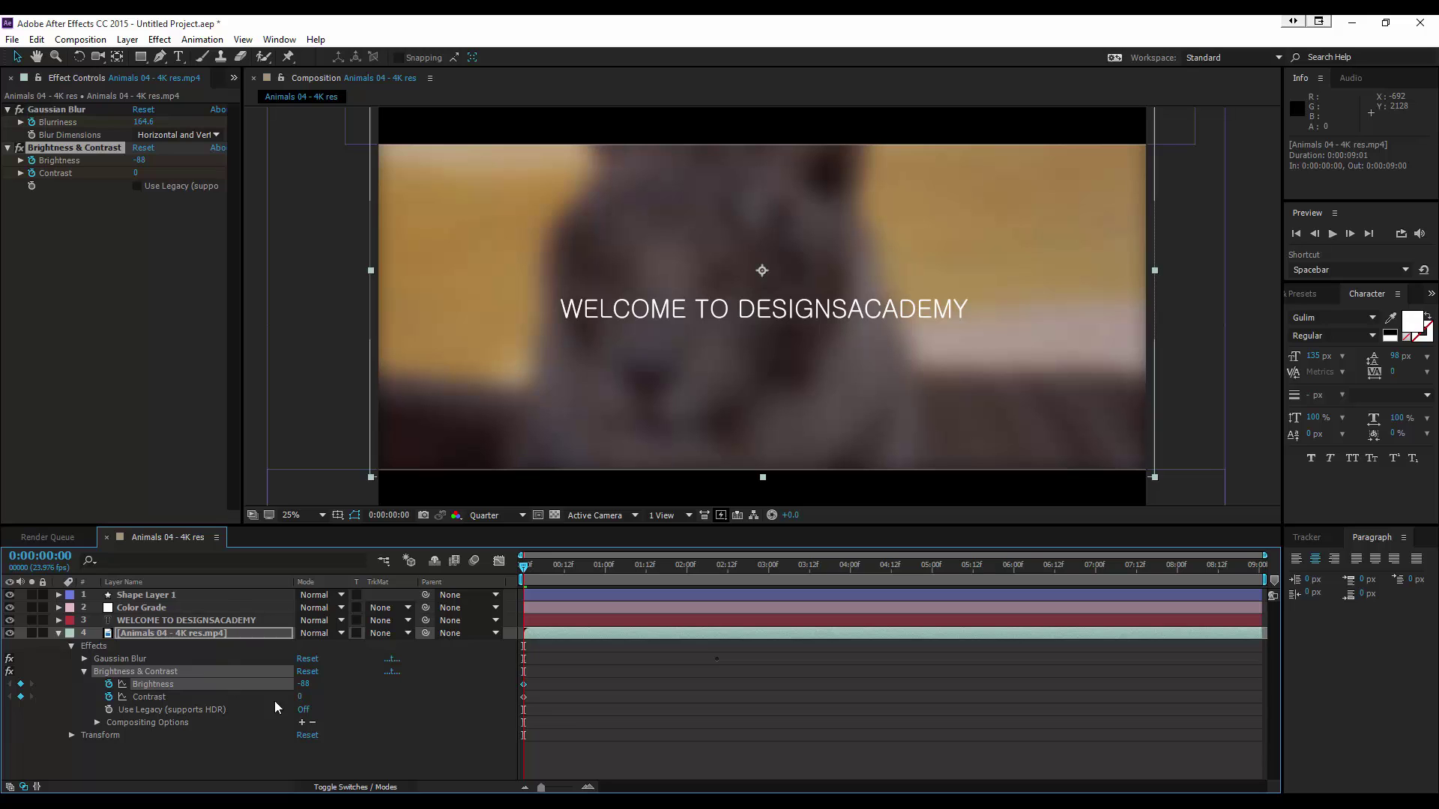
mouse_move(299, 699)
left_mouse_down()
mouse_move(349, 695)
mouse_move(307, 686)
left_mouse_up()
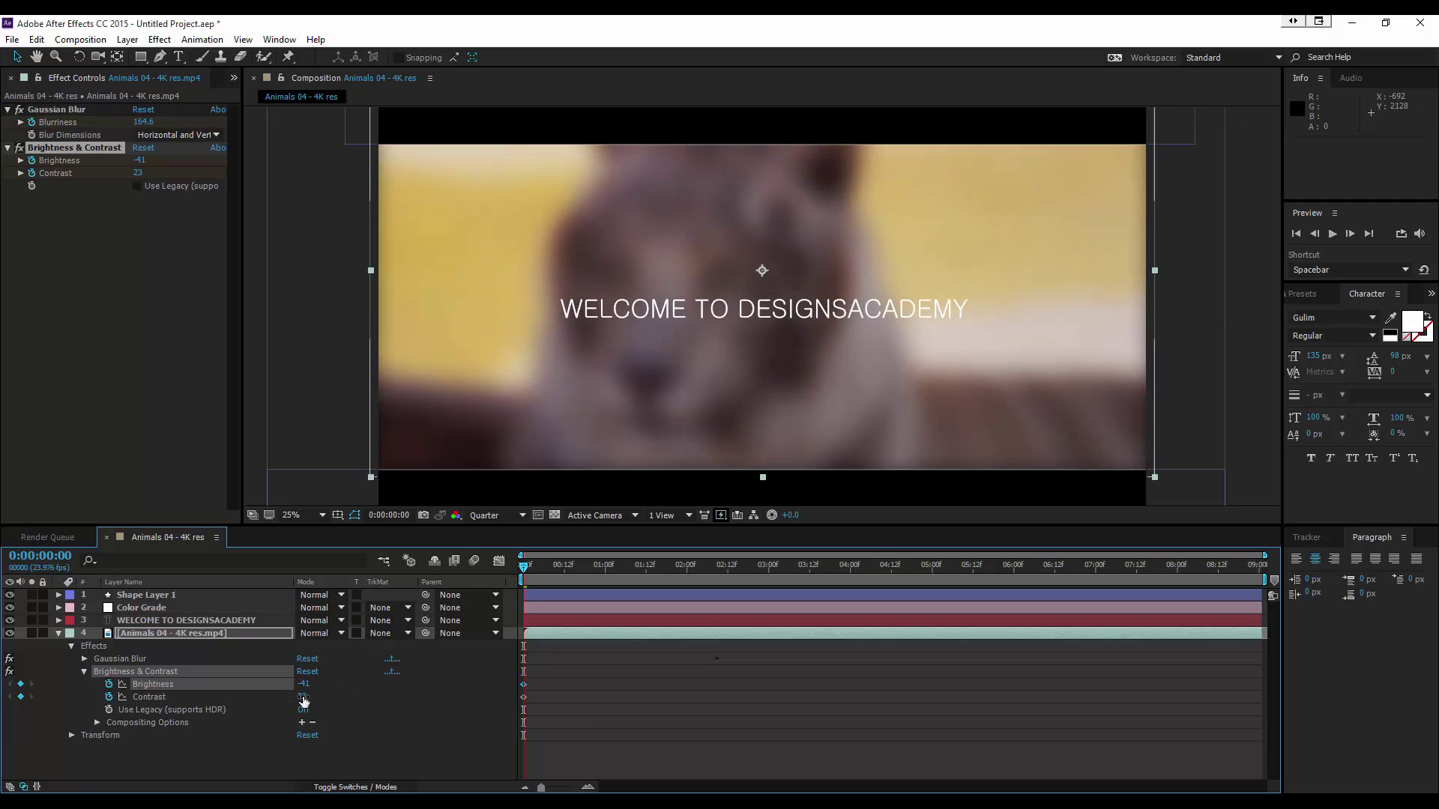
left_click(155, 636)
left_click(84, 667)
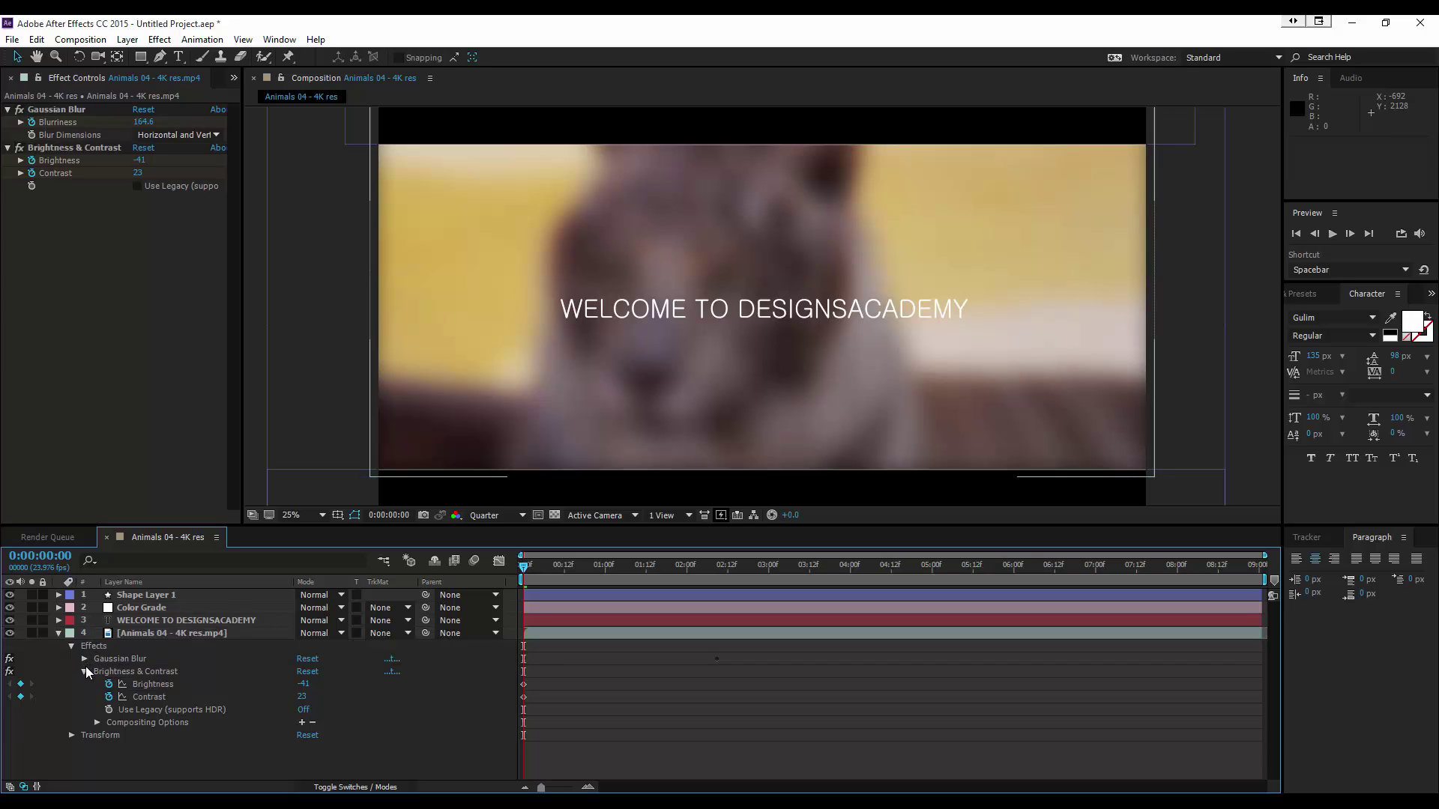
left_click(105, 671)
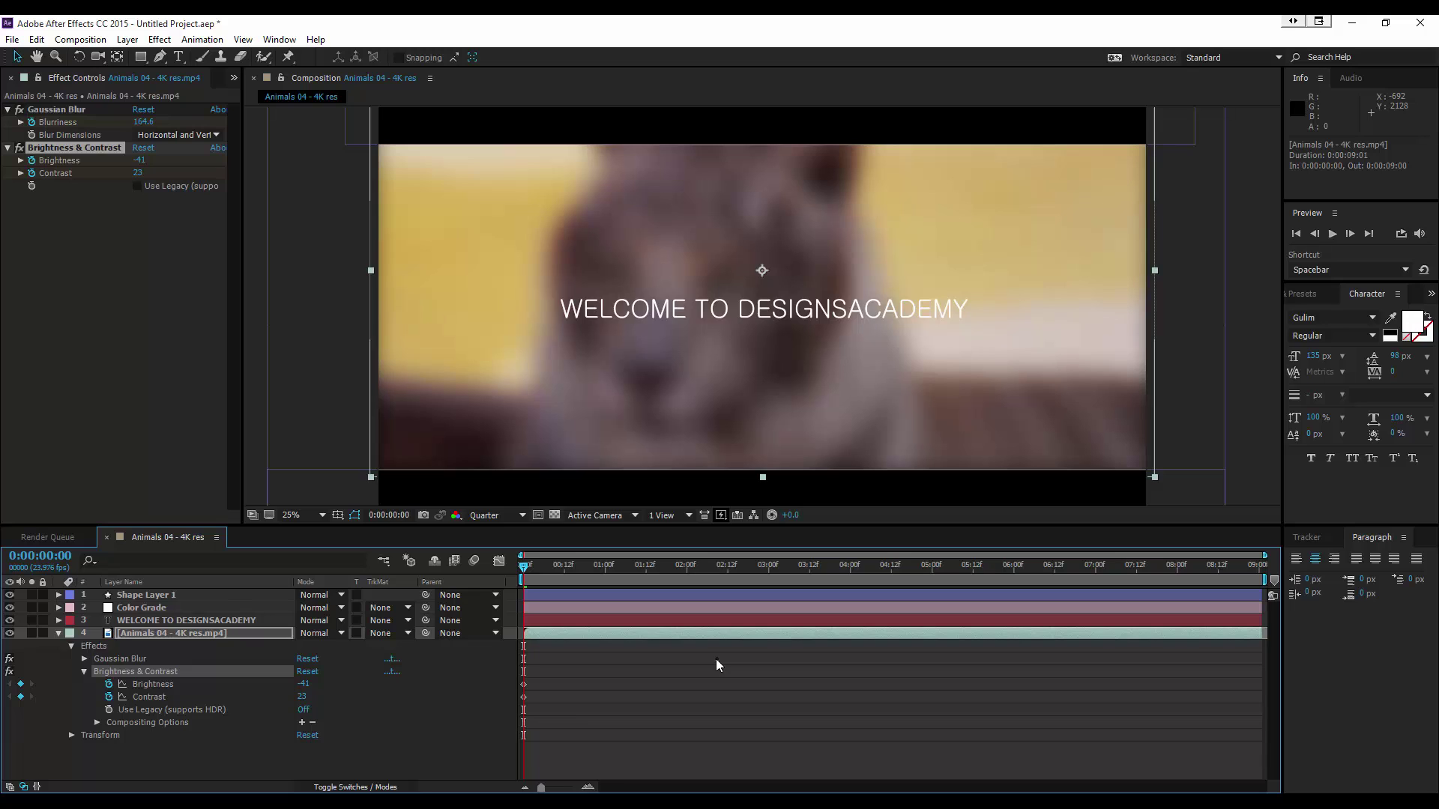
Step: Keyframe Brightness and Contrast at 0 on the tiger footage at 0:00:02:08, about where the blur ends
left_click(718, 570)
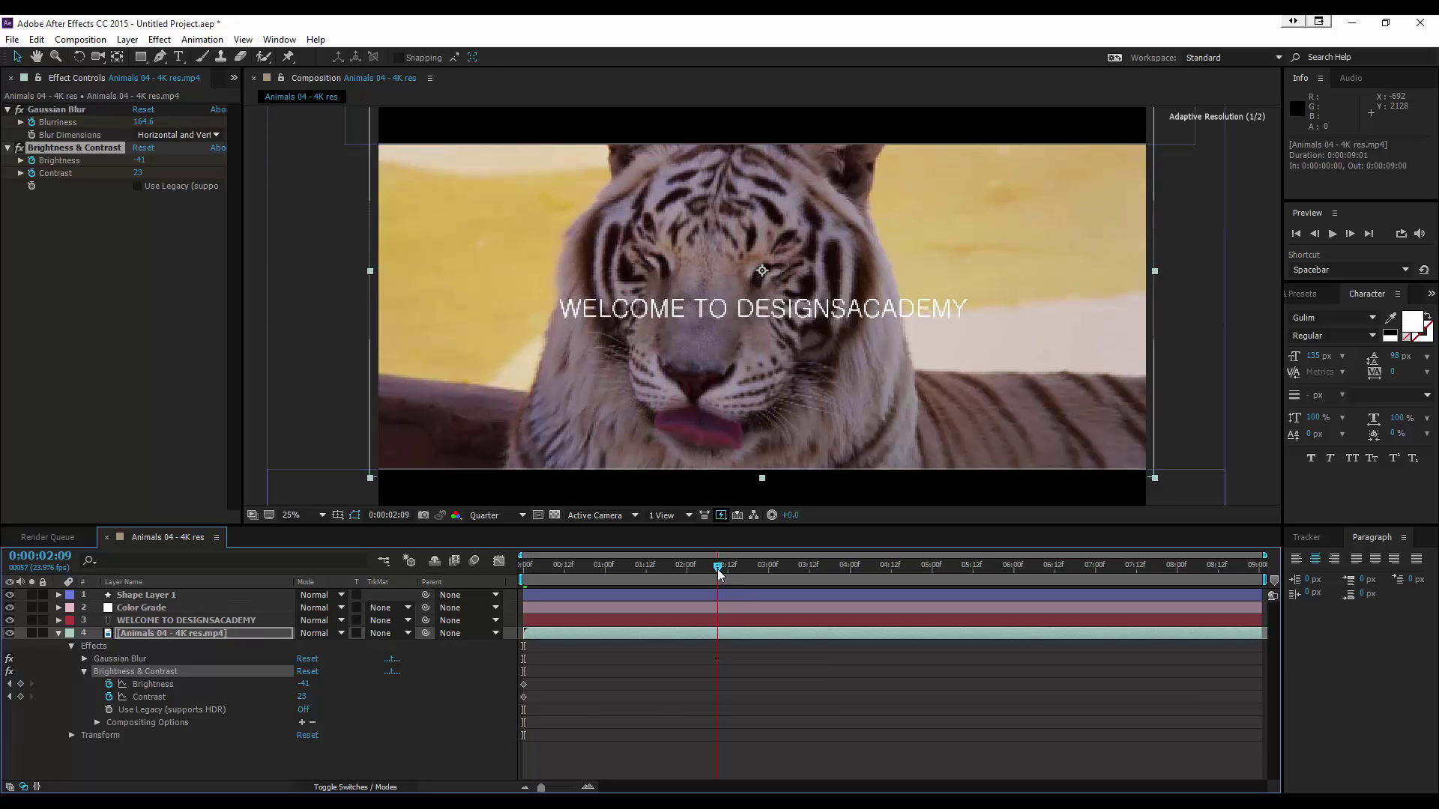
left_click_drag(717, 570, 713, 570)
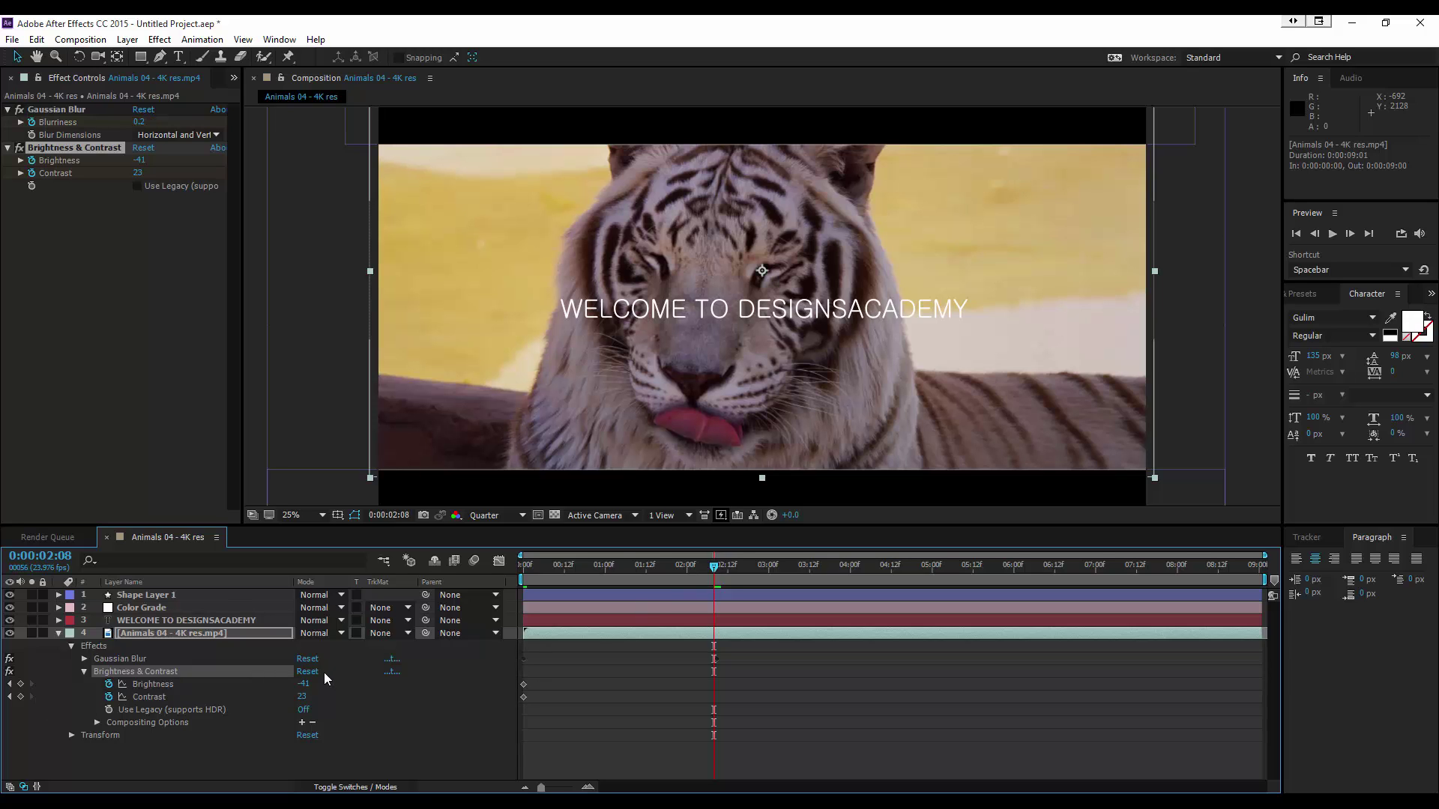
left_click_drag(308, 688, 298, 682)
left_click(304, 684)
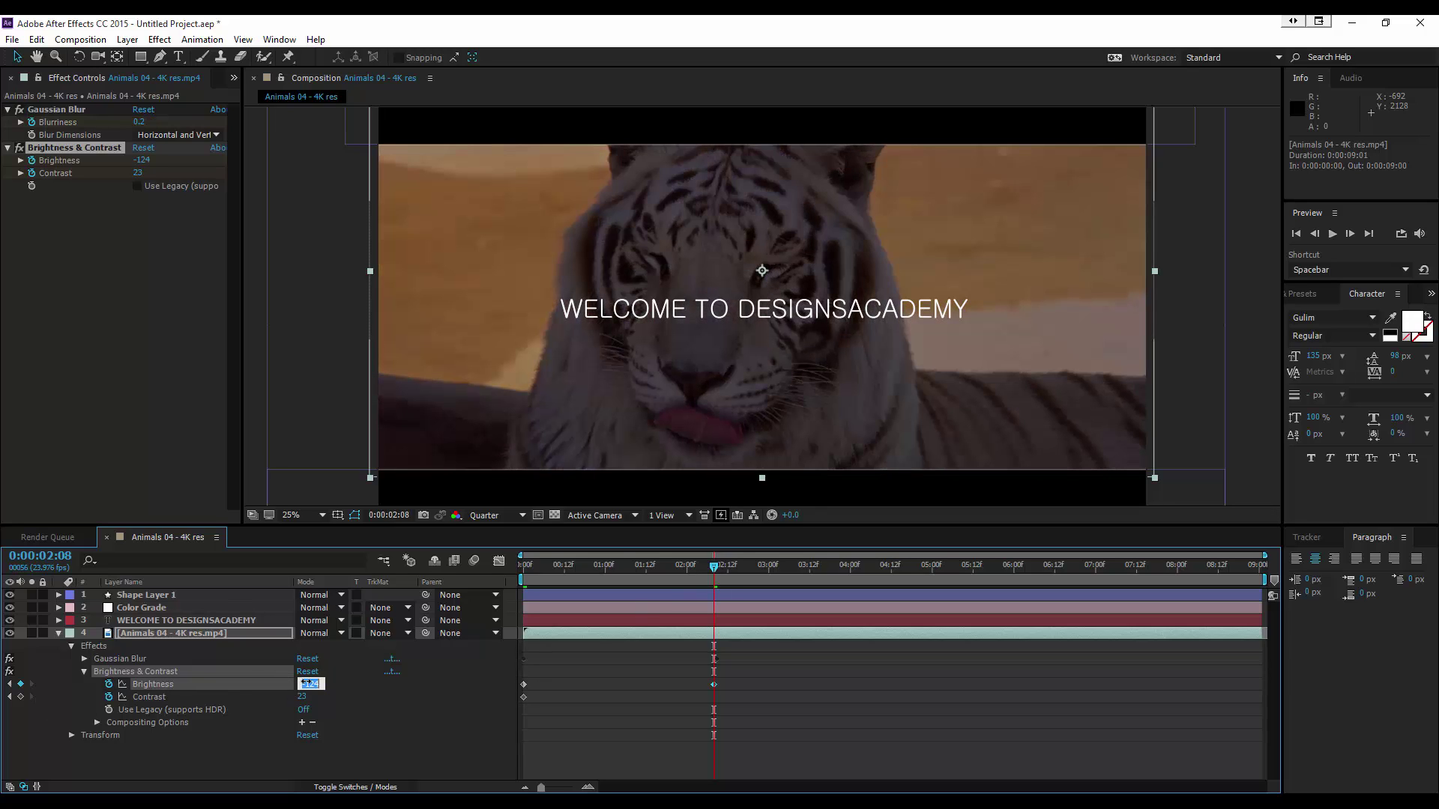
type("0")
key("Return")
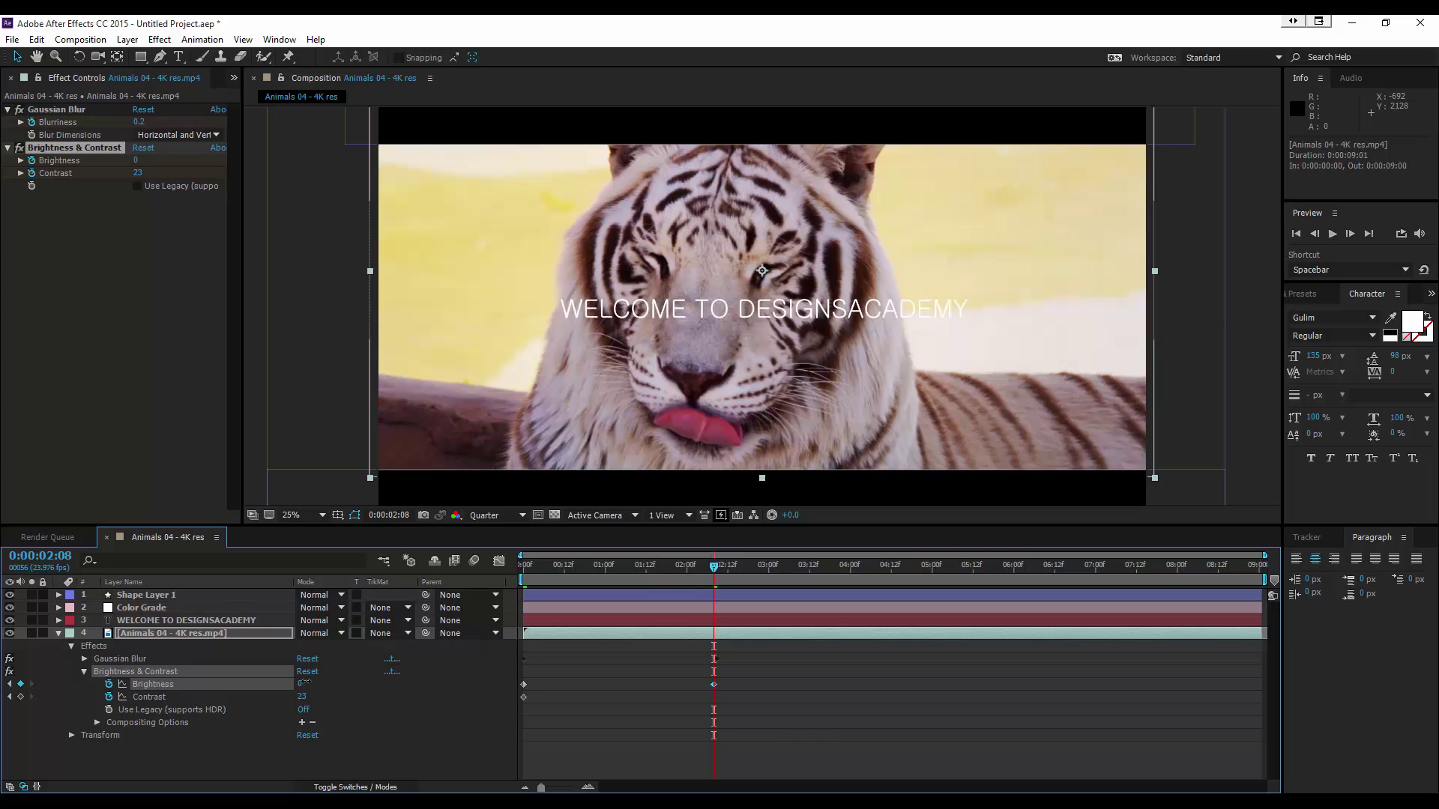
left_click(303, 697)
type("0")
key("Return")
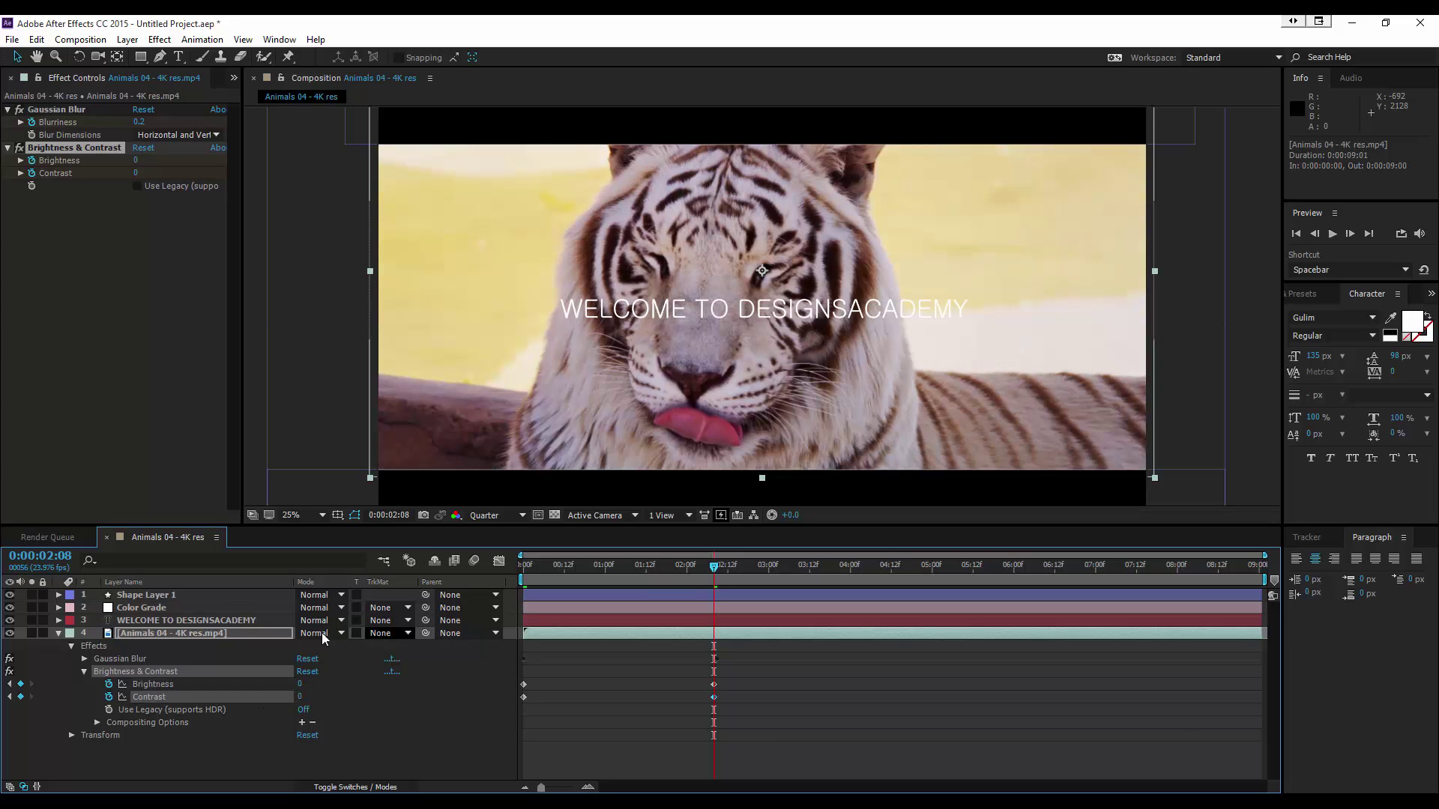
Step: Reveal the title layer's Transform properties and start Opacity keyframing at 100% at 0:00:01:11, after collapsing the tiger footage layer
left_click(57, 633)
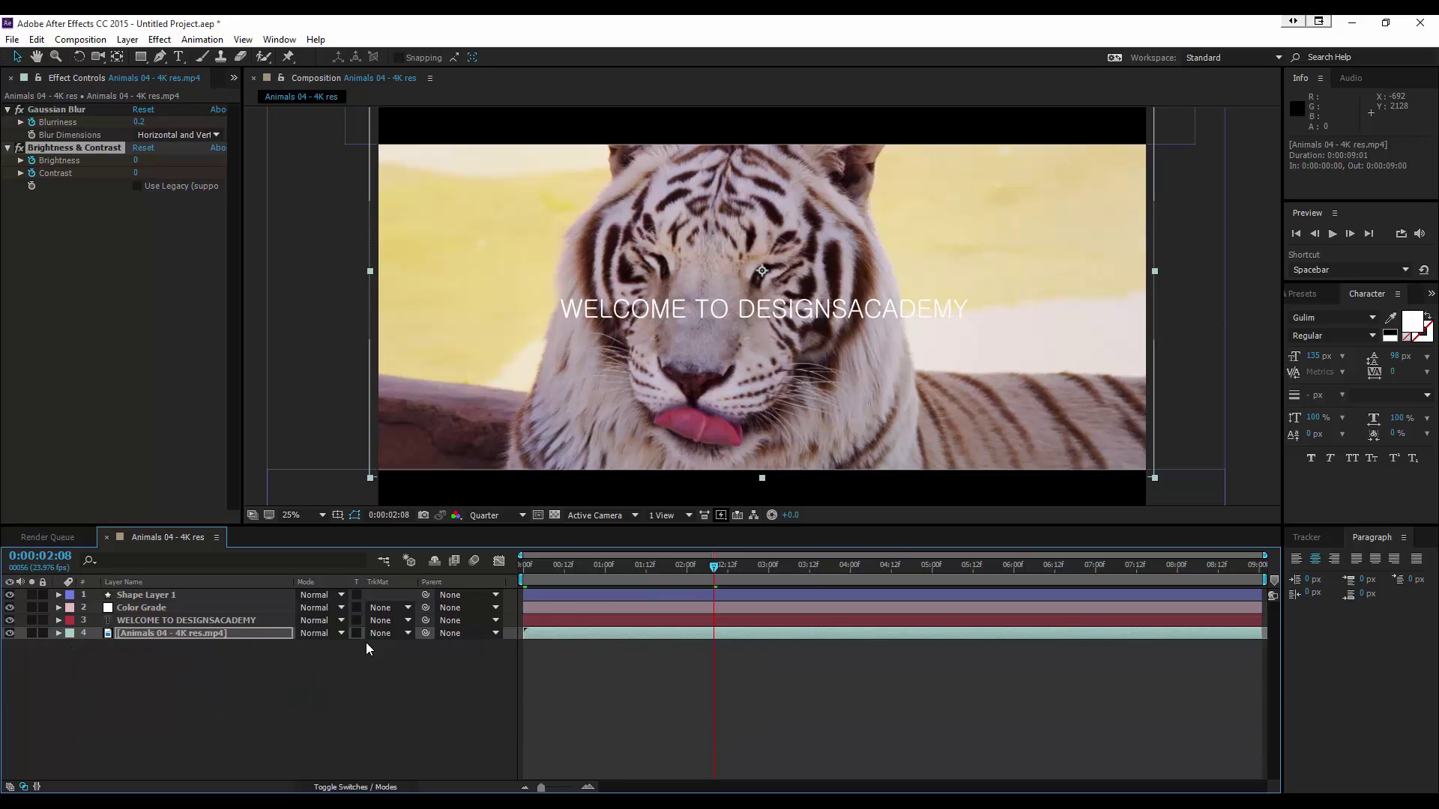
left_click(190, 618)
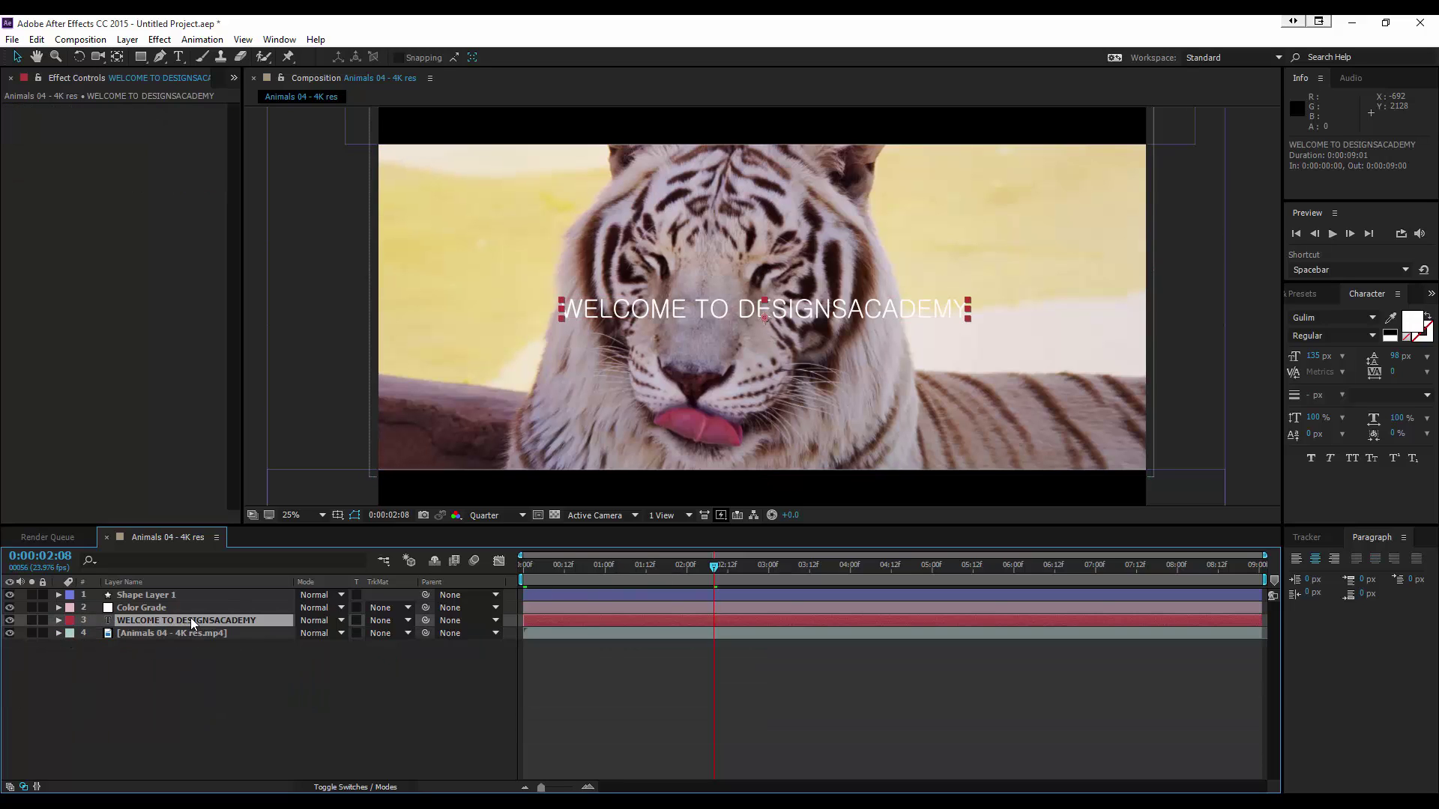
left_click(56, 620)
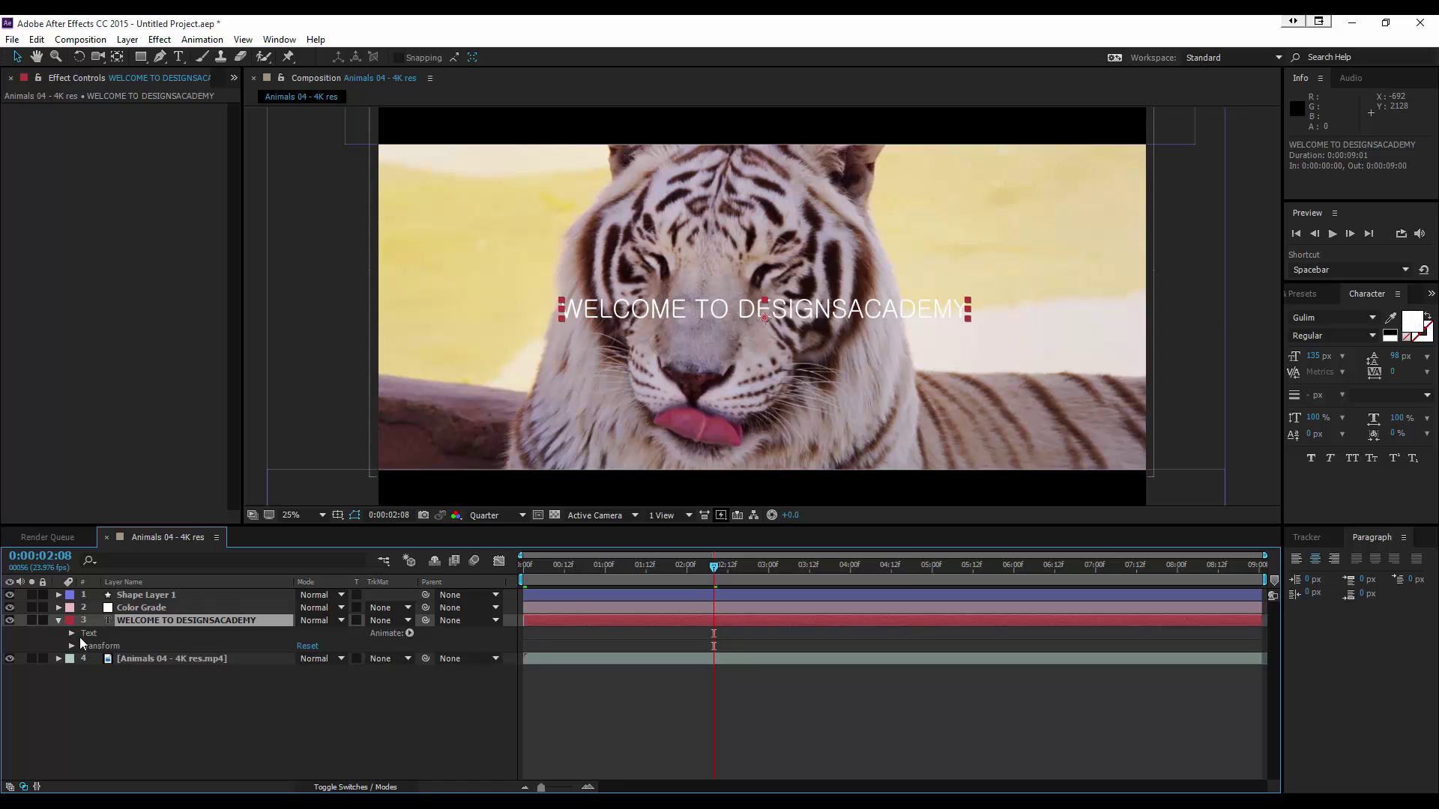
left_click(72, 646)
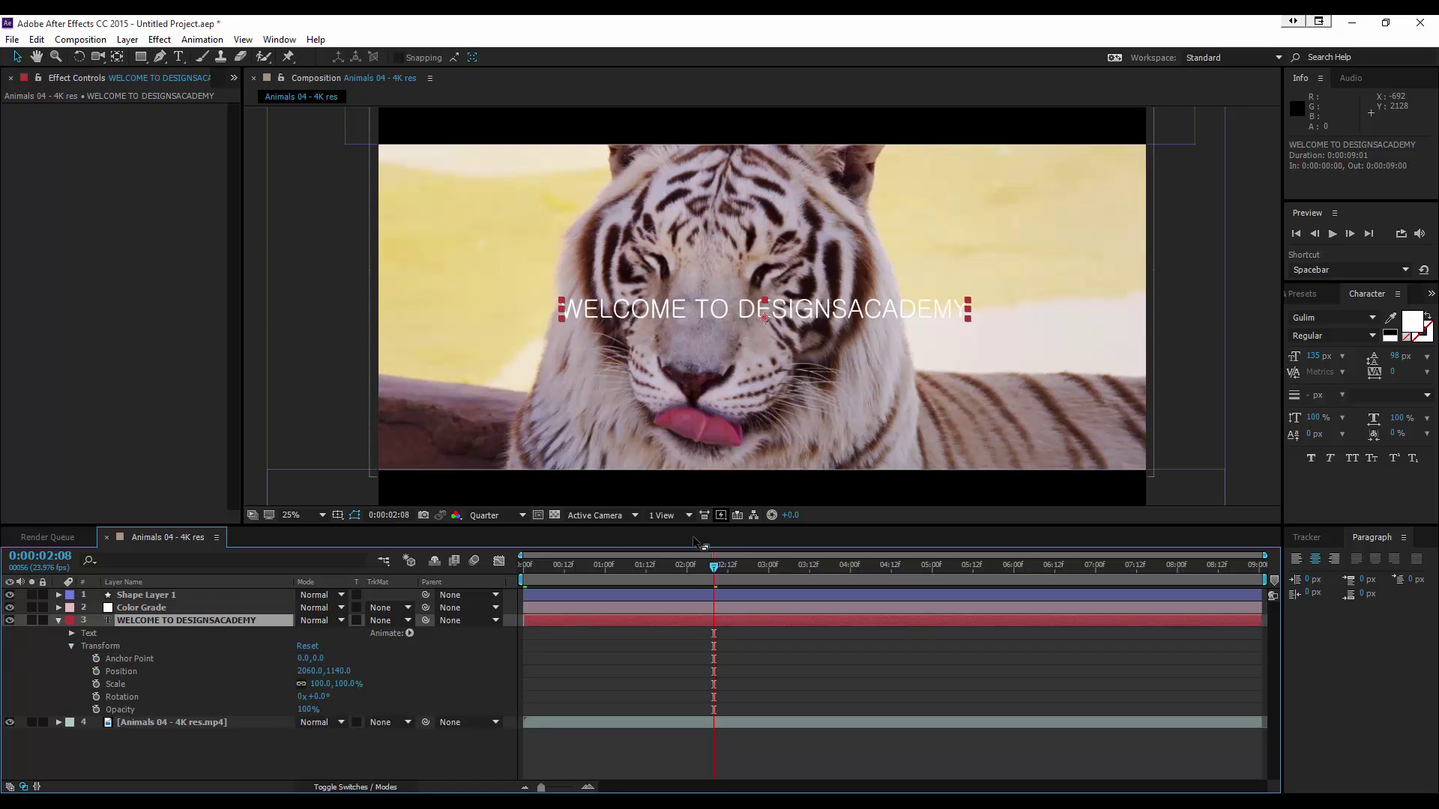
left_click_drag(713, 572, 642, 566)
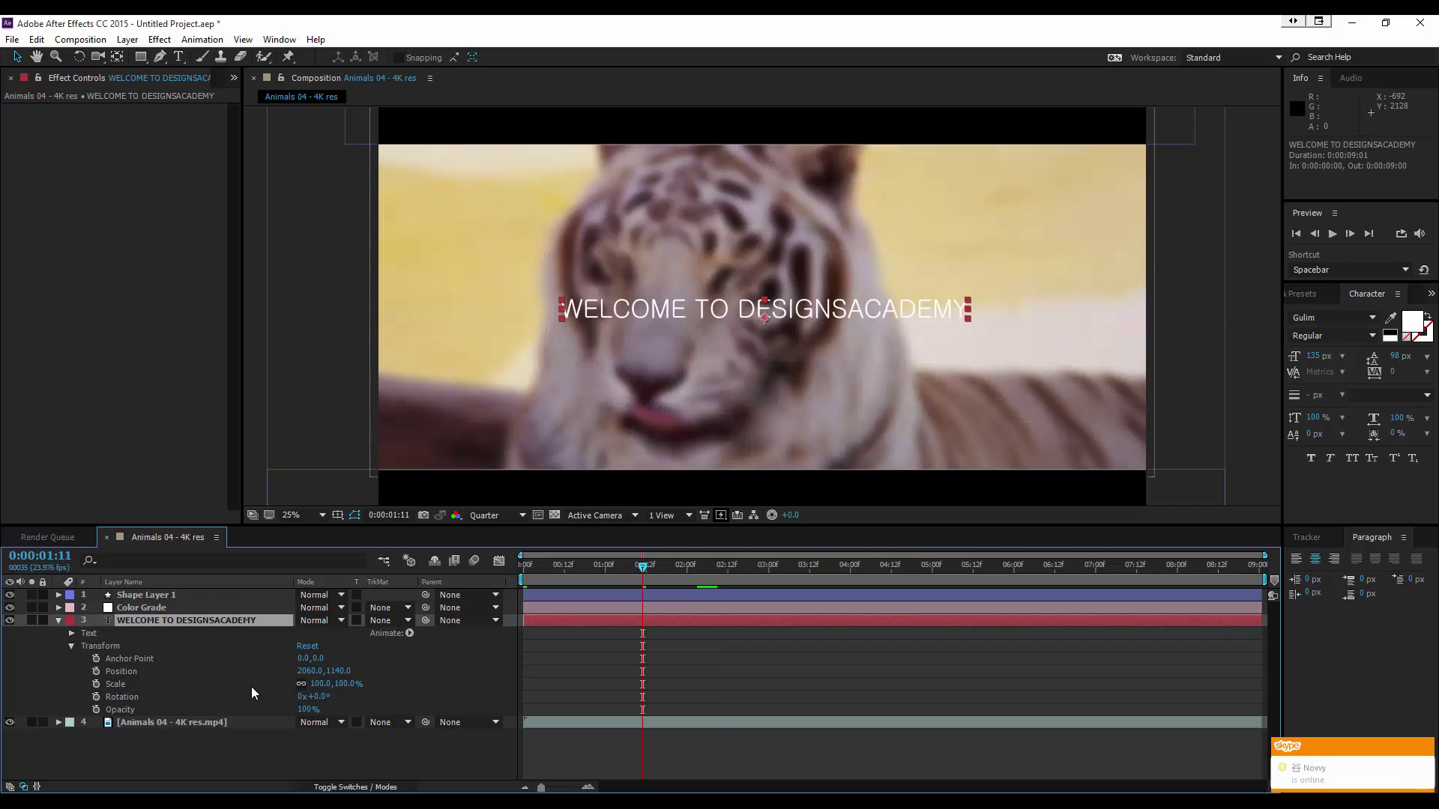
left_click(96, 709)
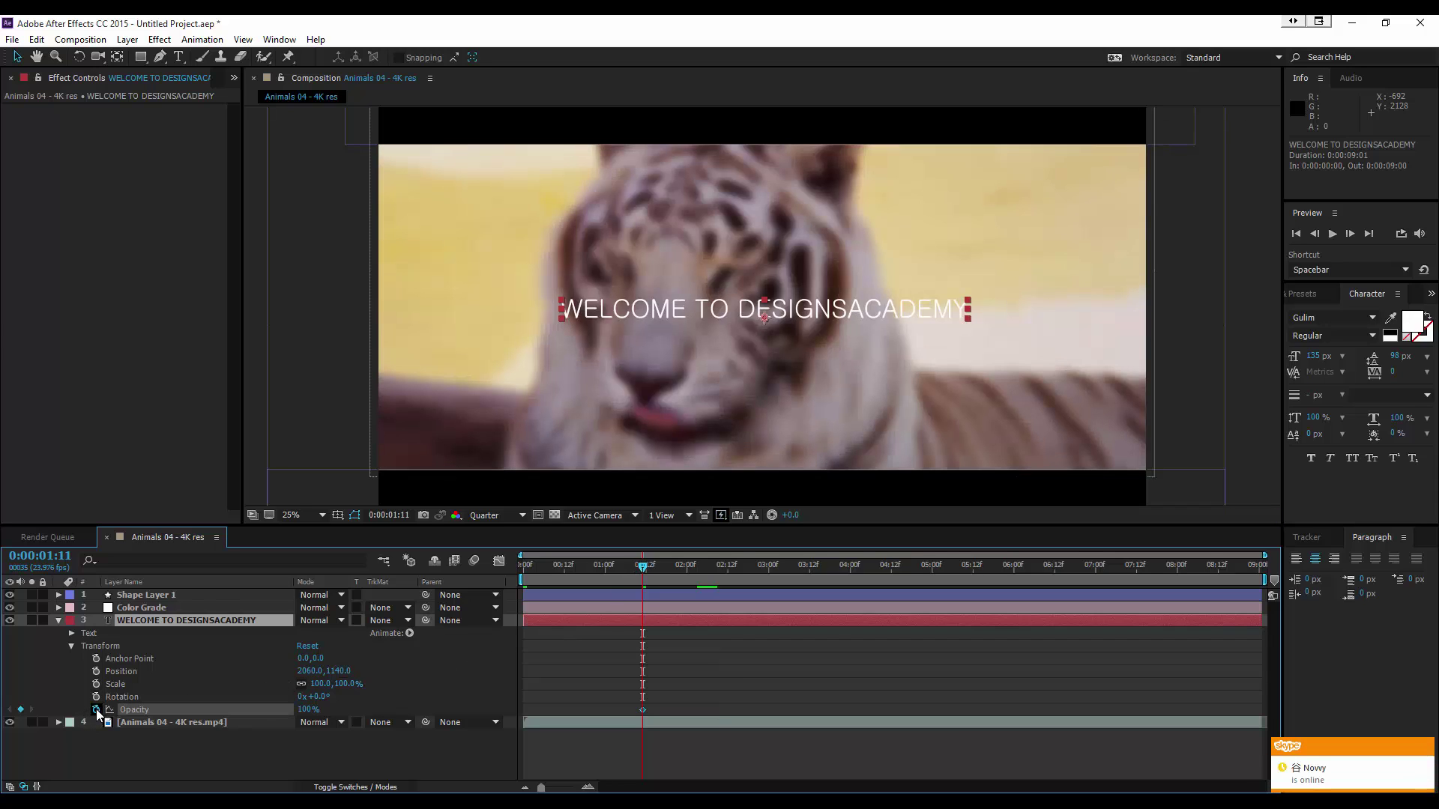
Step: Keyframe the title's Opacity at 0% at 0:00:02:19 to fade it out, and collapse the title layer
left_click_drag(644, 569, 753, 572)
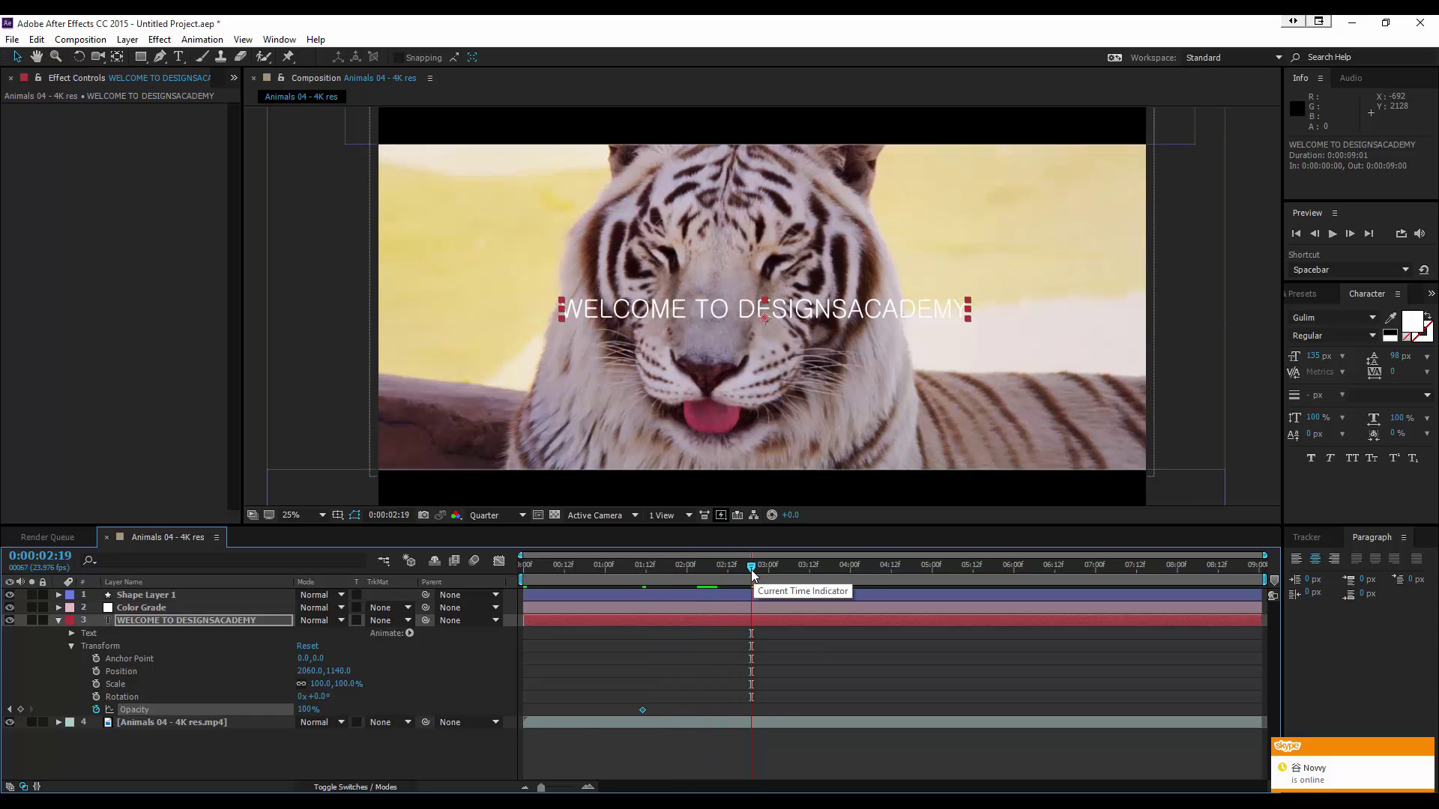
left_click_drag(315, 711, 267, 702)
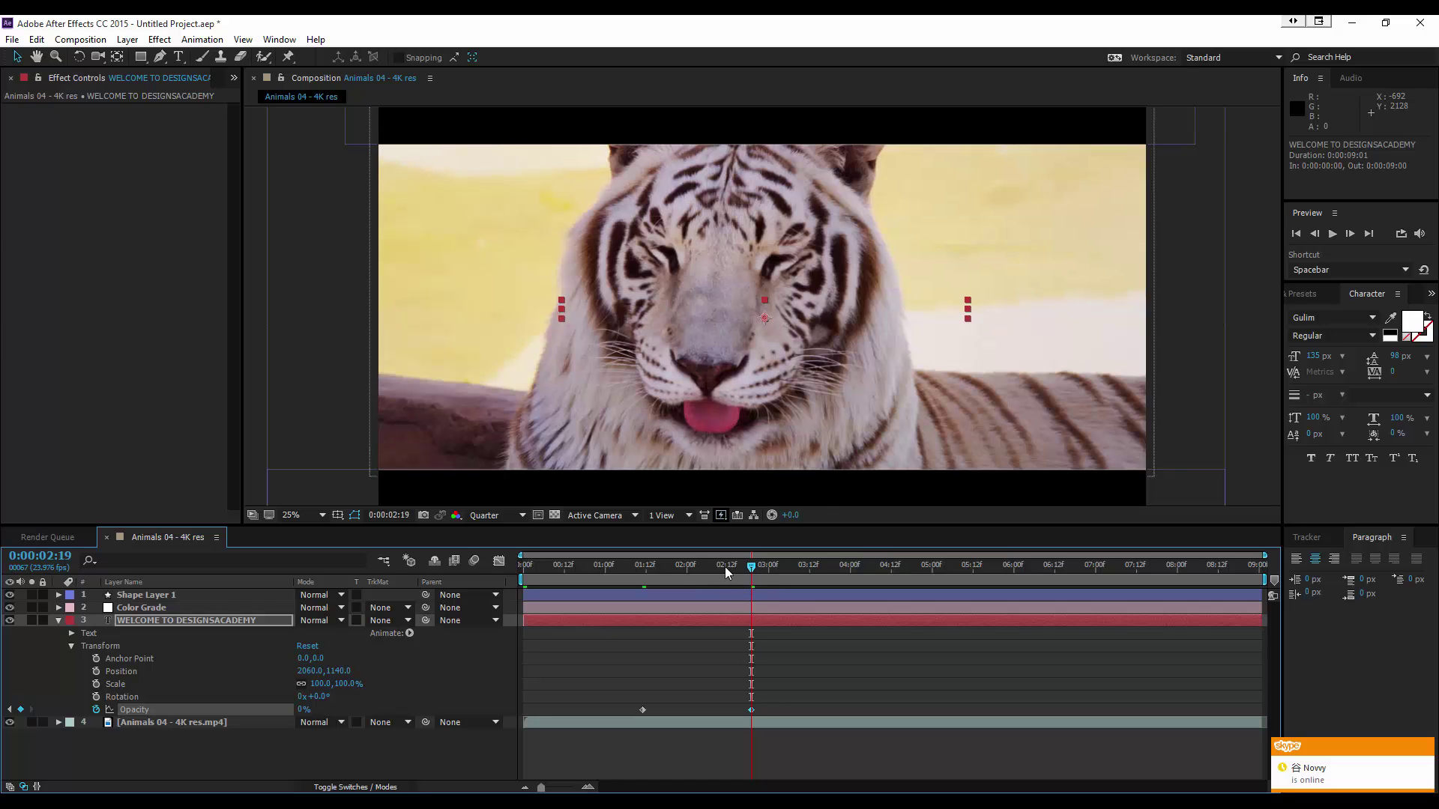
left_click_drag(726, 567, 816, 576)
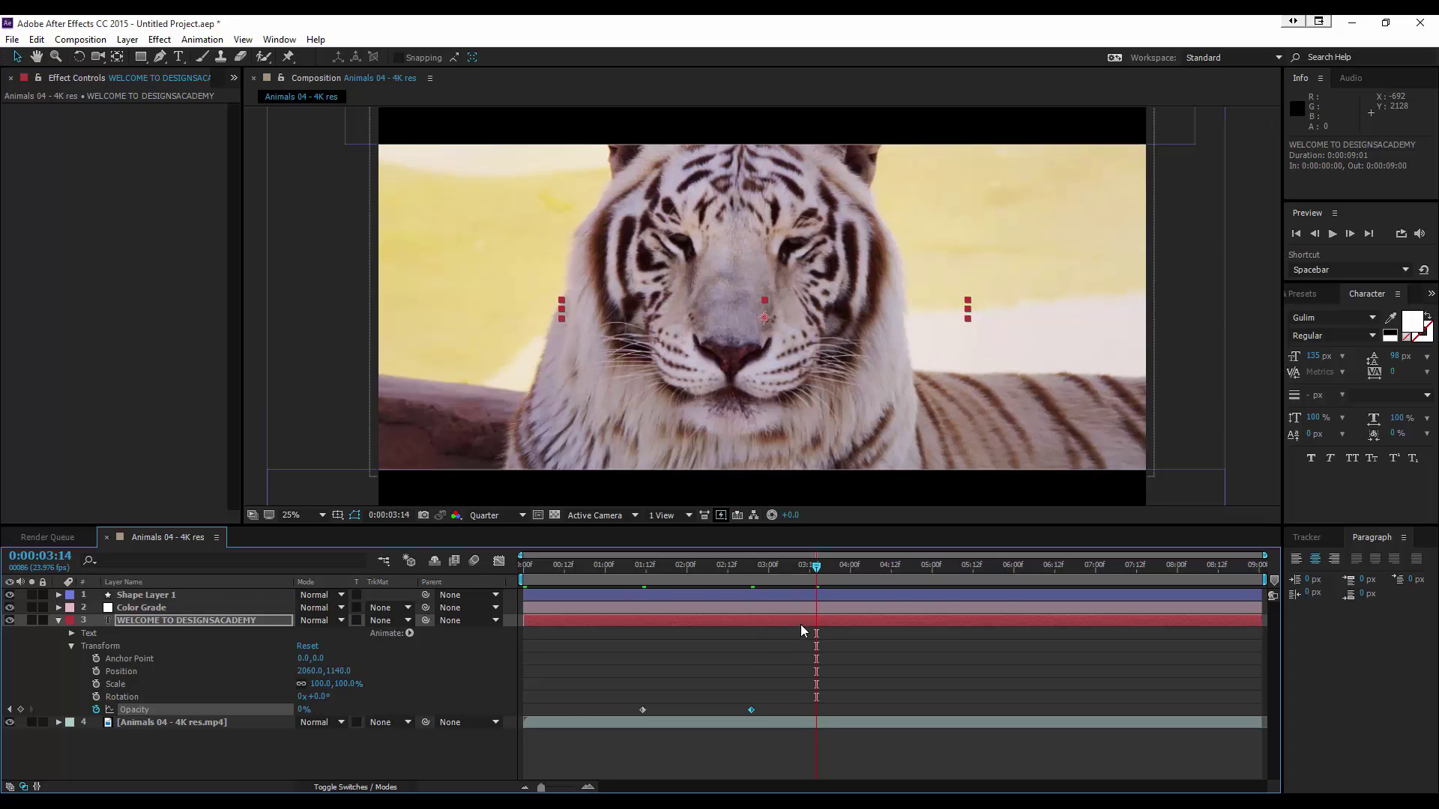
left_click(58, 619)
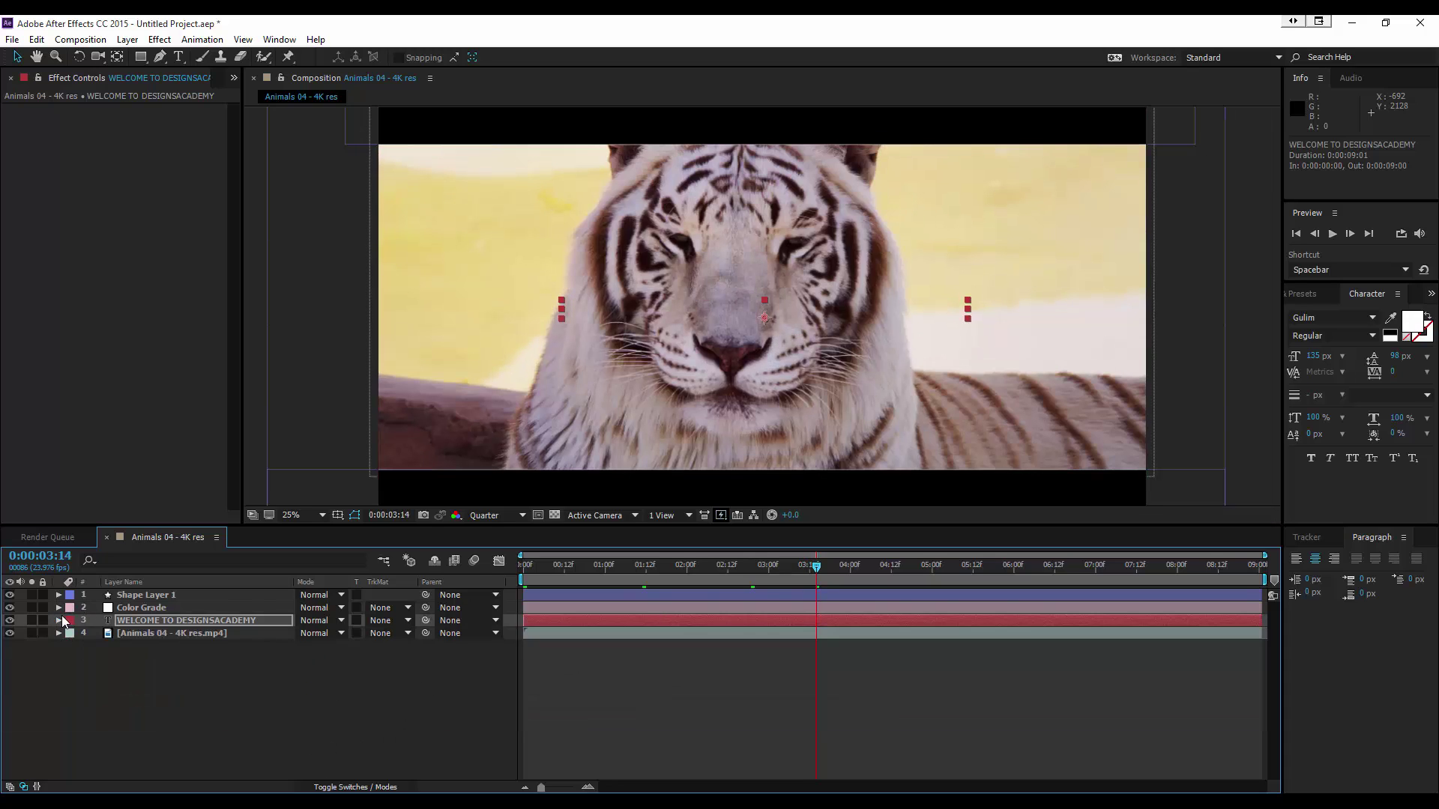
Step: Create an adjustment layer directly below the Color Grade layer and rename it Filter
left_click(141, 607)
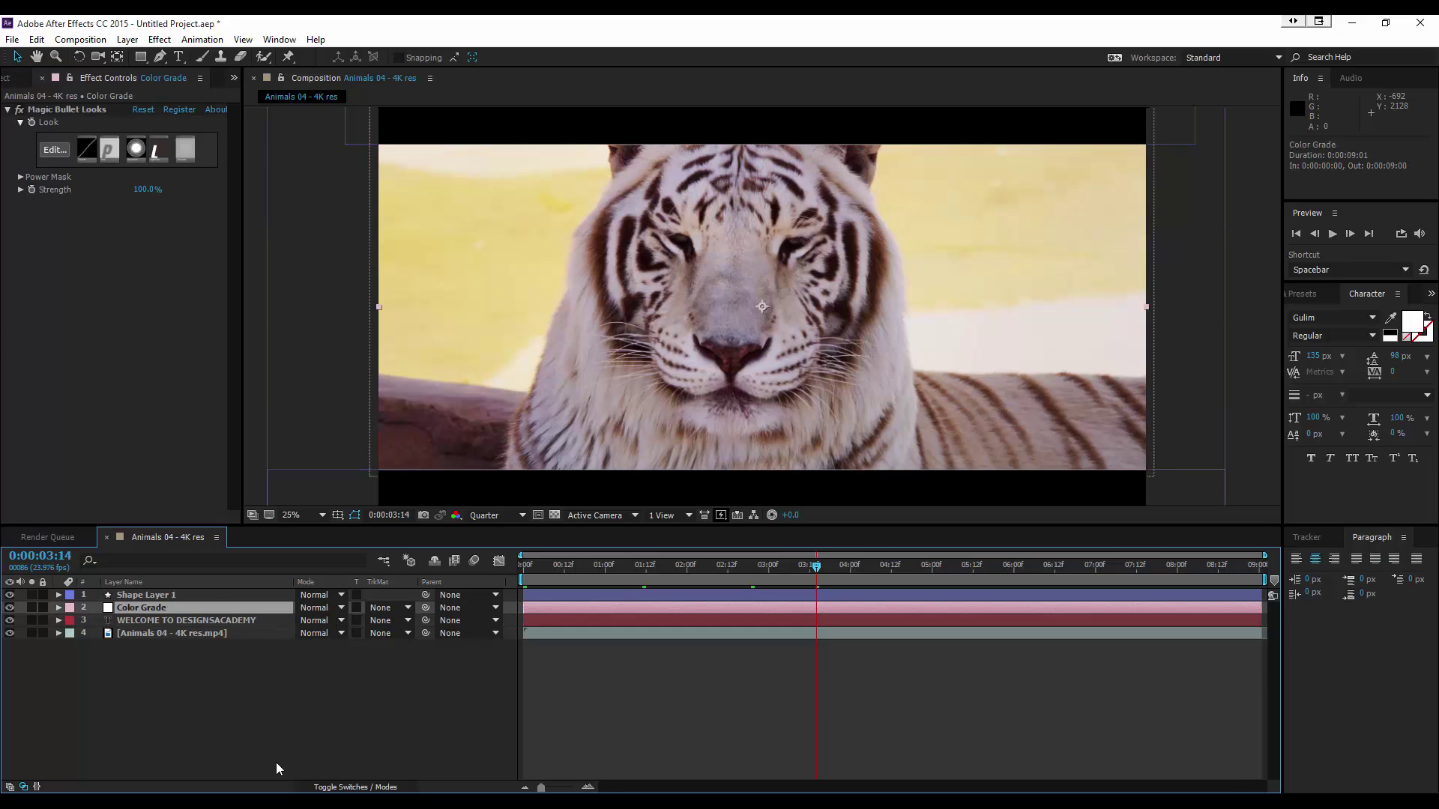
right_click(182, 725)
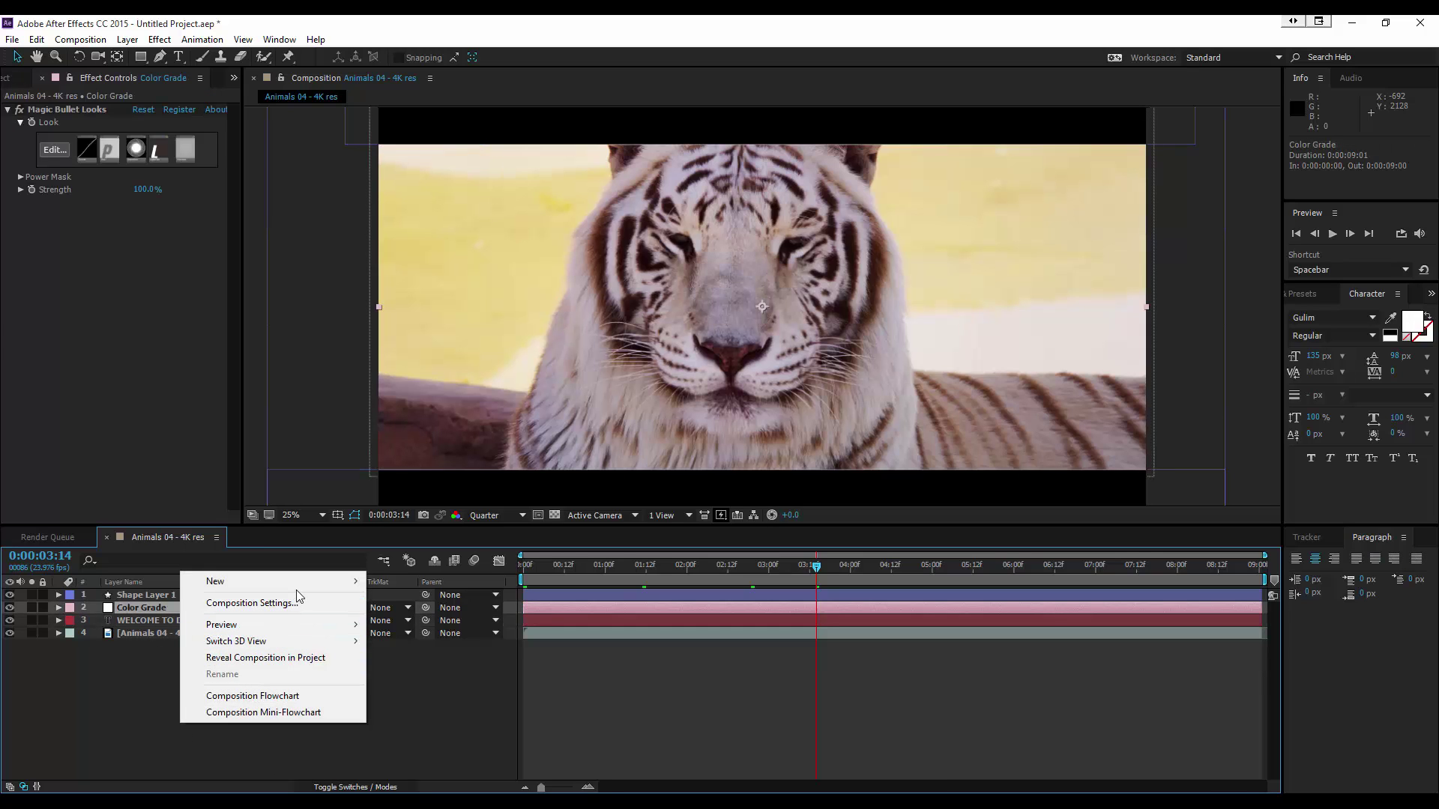
mouse_move(304, 581)
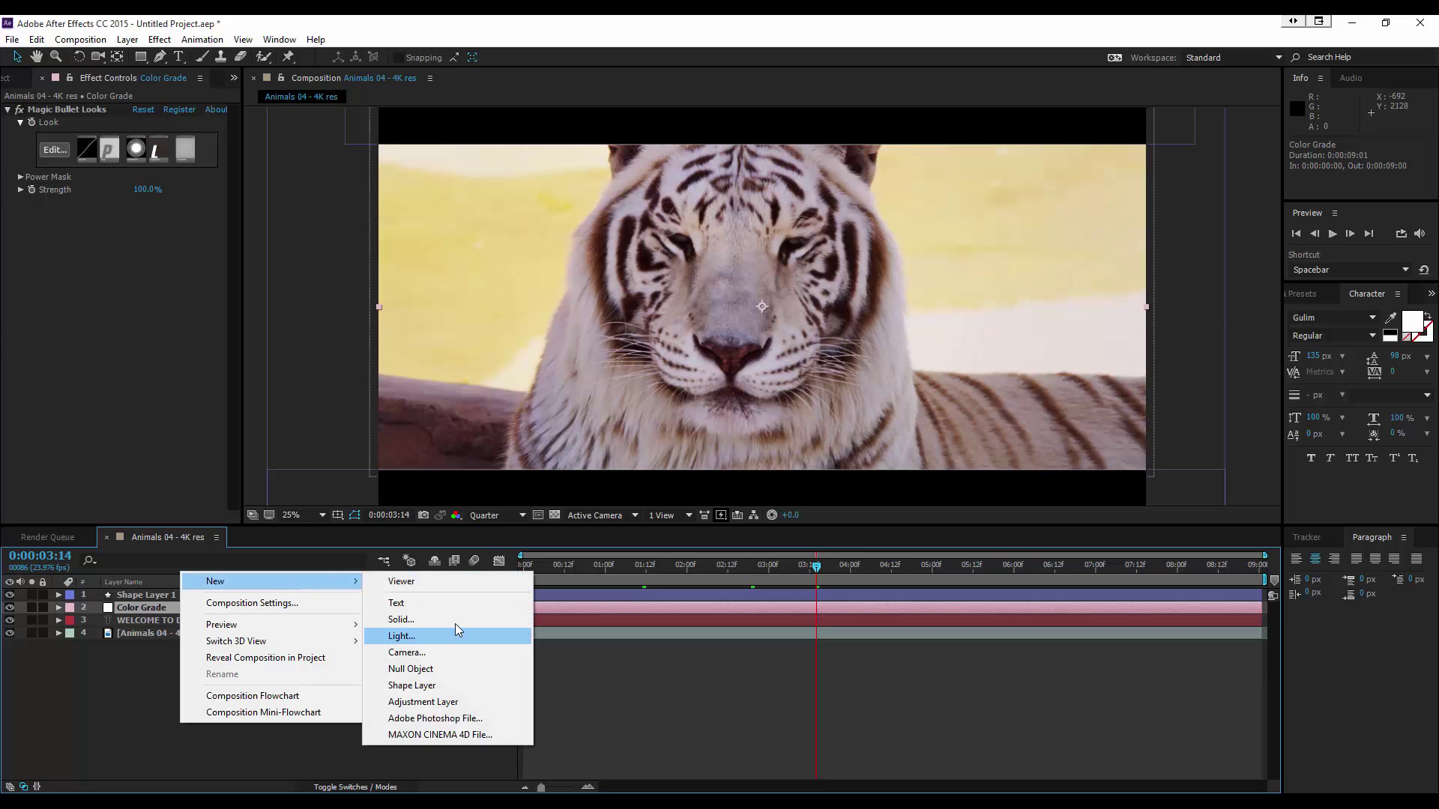
left_click(453, 701)
left_click_drag(180, 610, 156, 619)
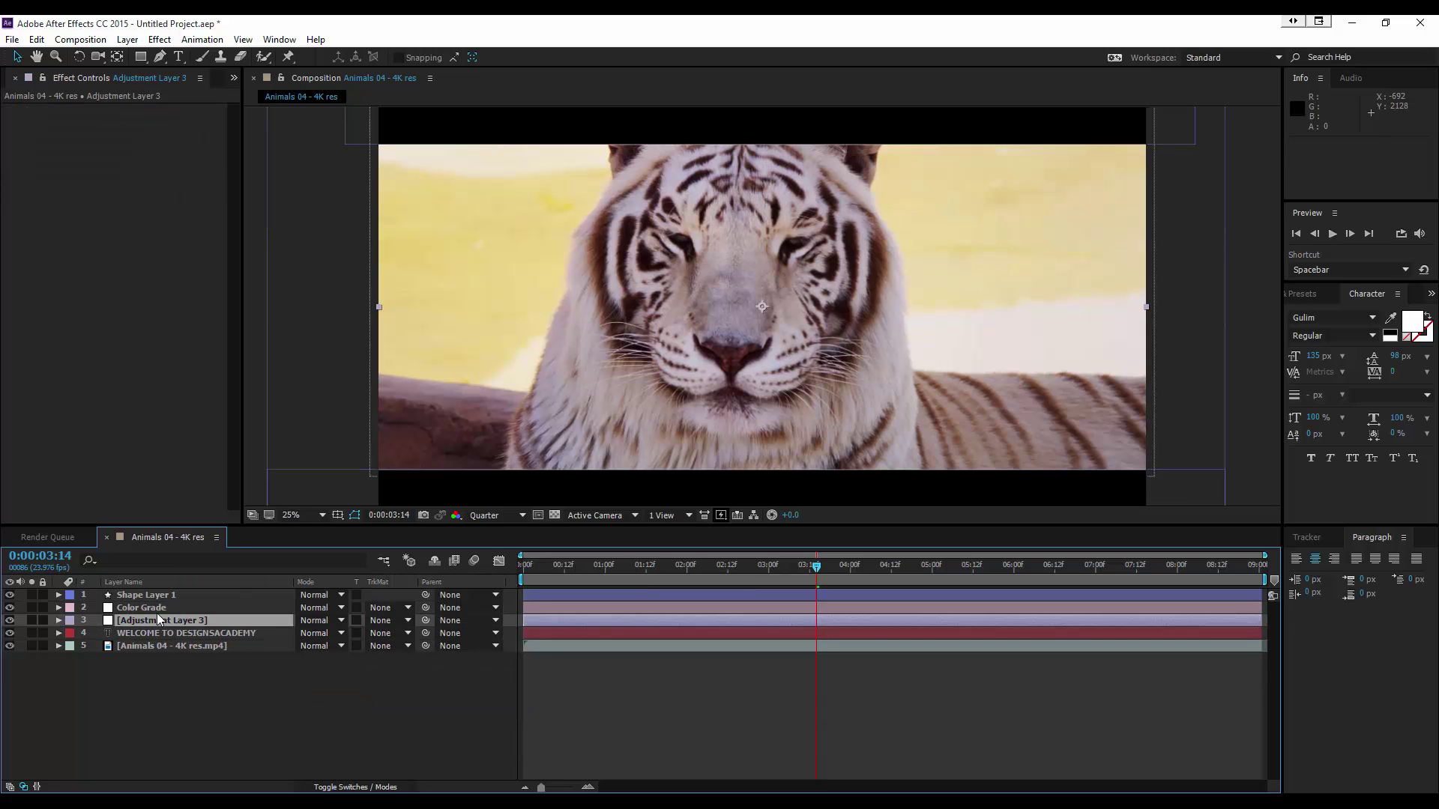
key("Return")
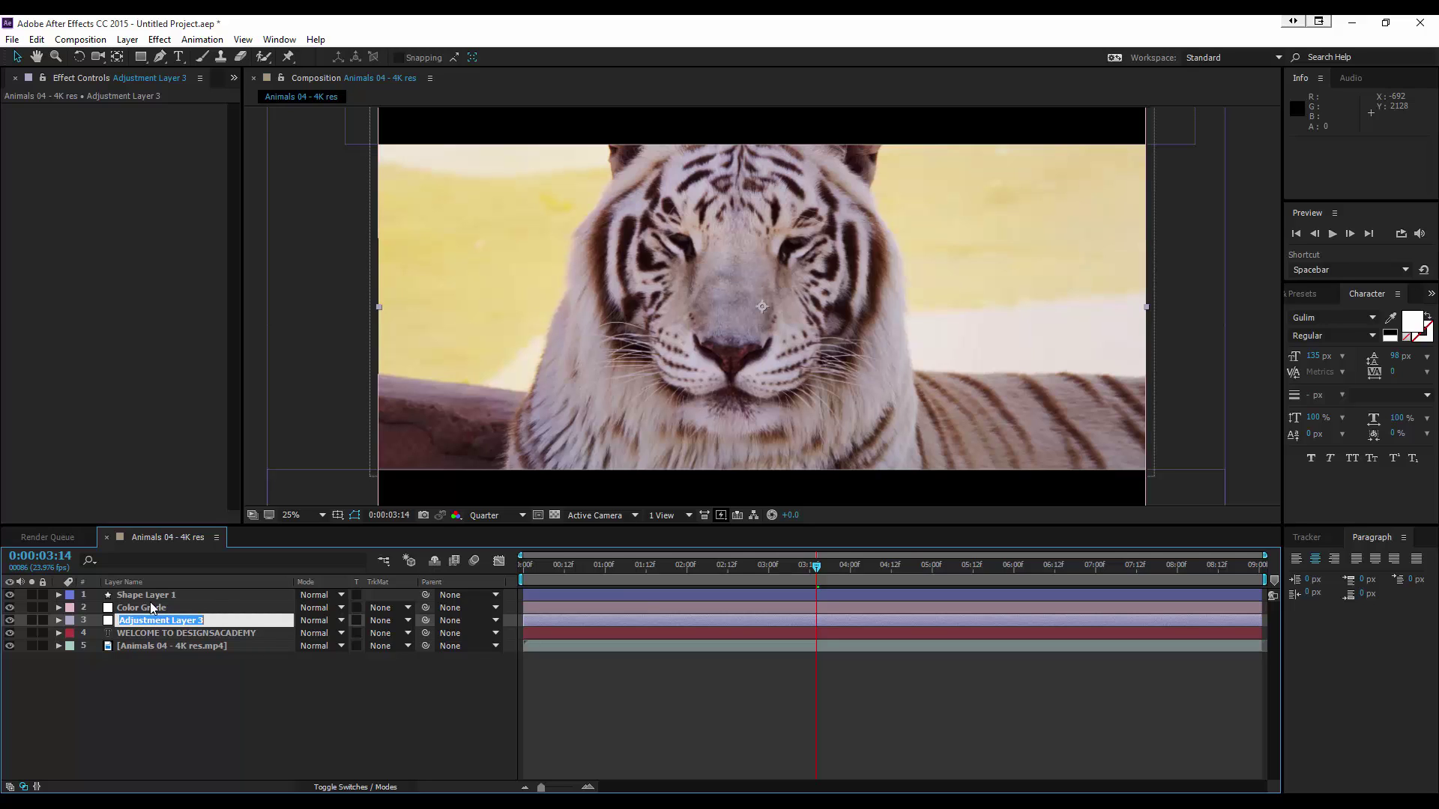
type("Filter")
key("Return")
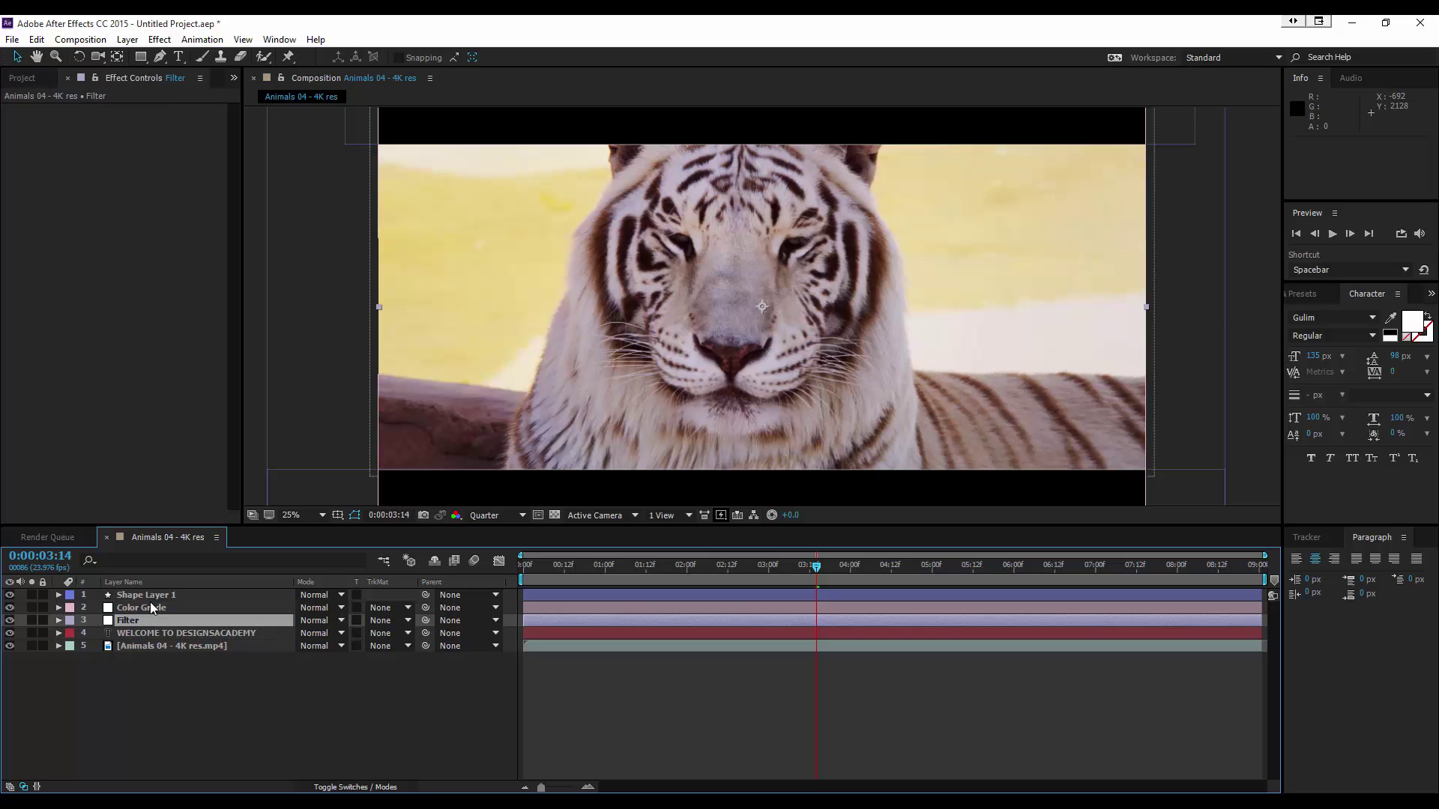
Step: Apply Brightness & Contrast to the Filter layer with Brightness -7 and Contrast 30
left_click(159, 39)
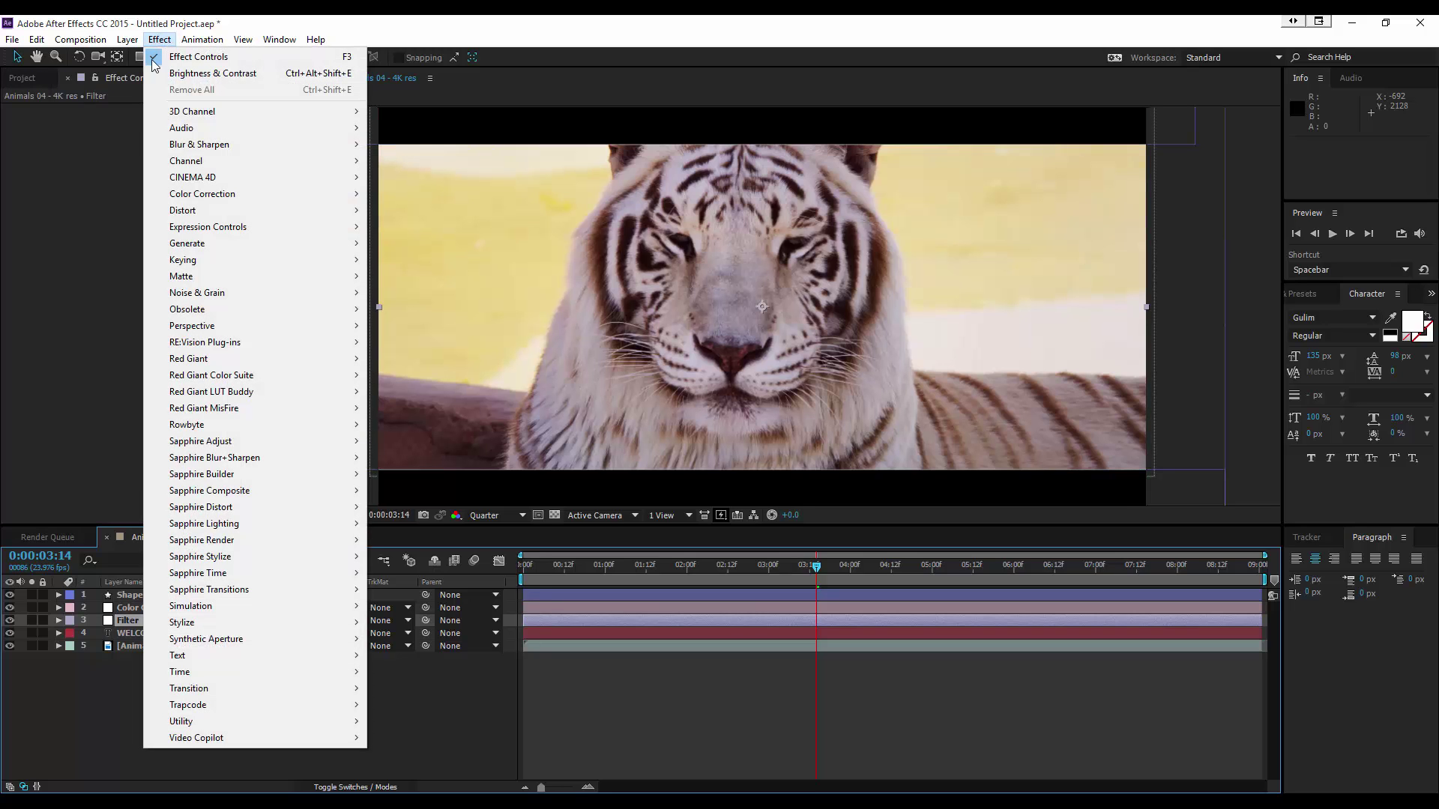
mouse_move(241, 192)
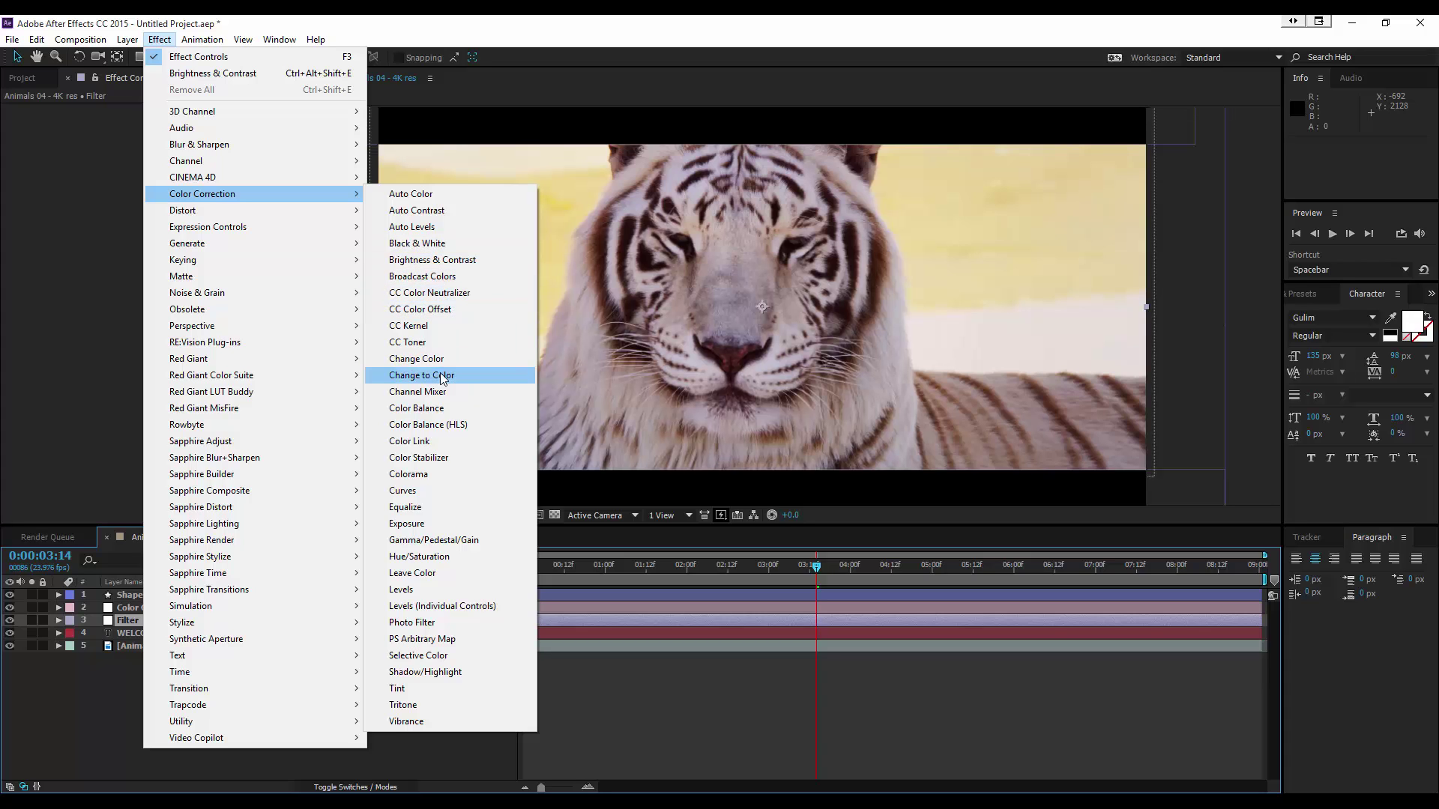
left_click(452, 269)
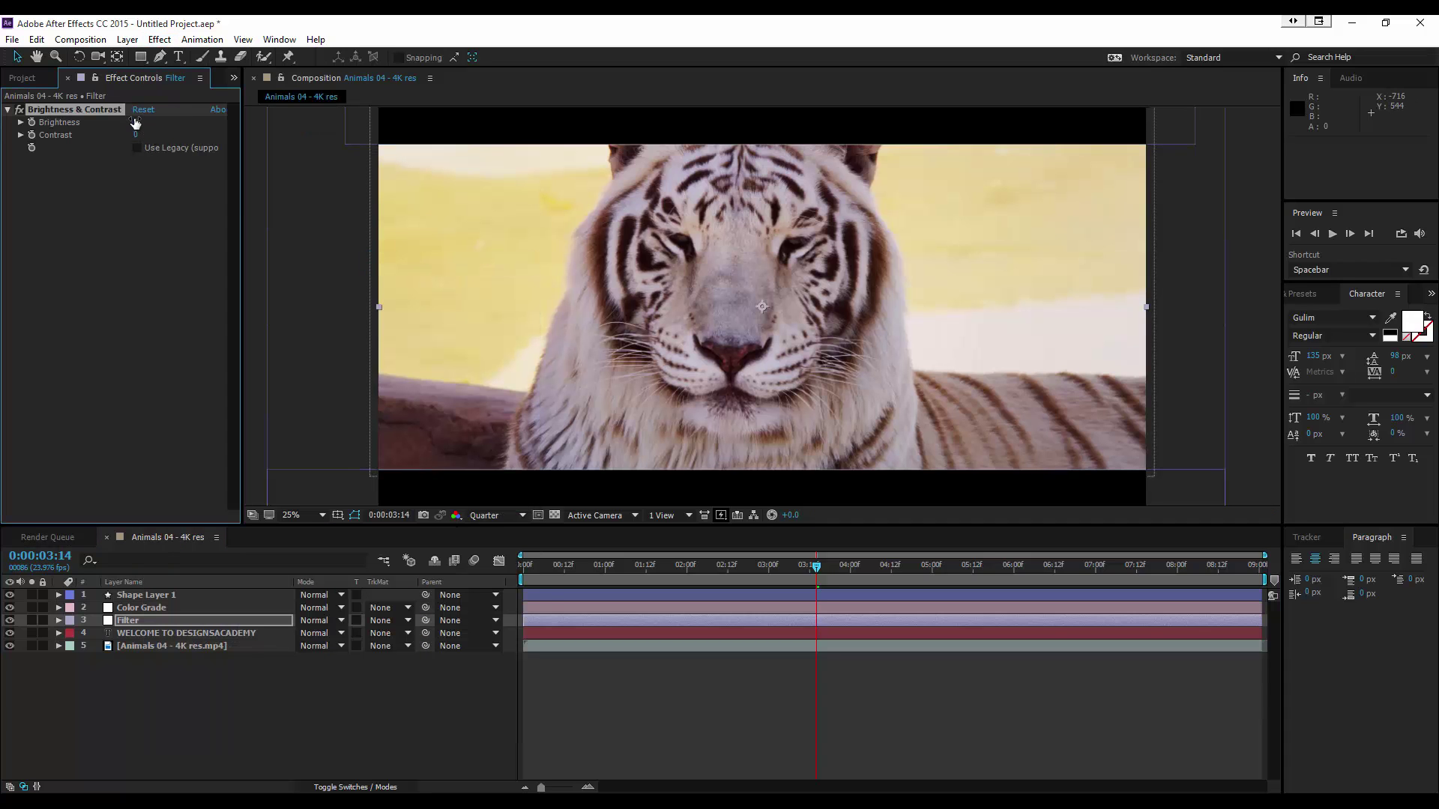
mouse_move(136, 123)
left_mouse_down()
mouse_move(120, 113)
mouse_move(178, 137)
mouse_move(150, 122)
mouse_move(126, 136)
left_mouse_up()
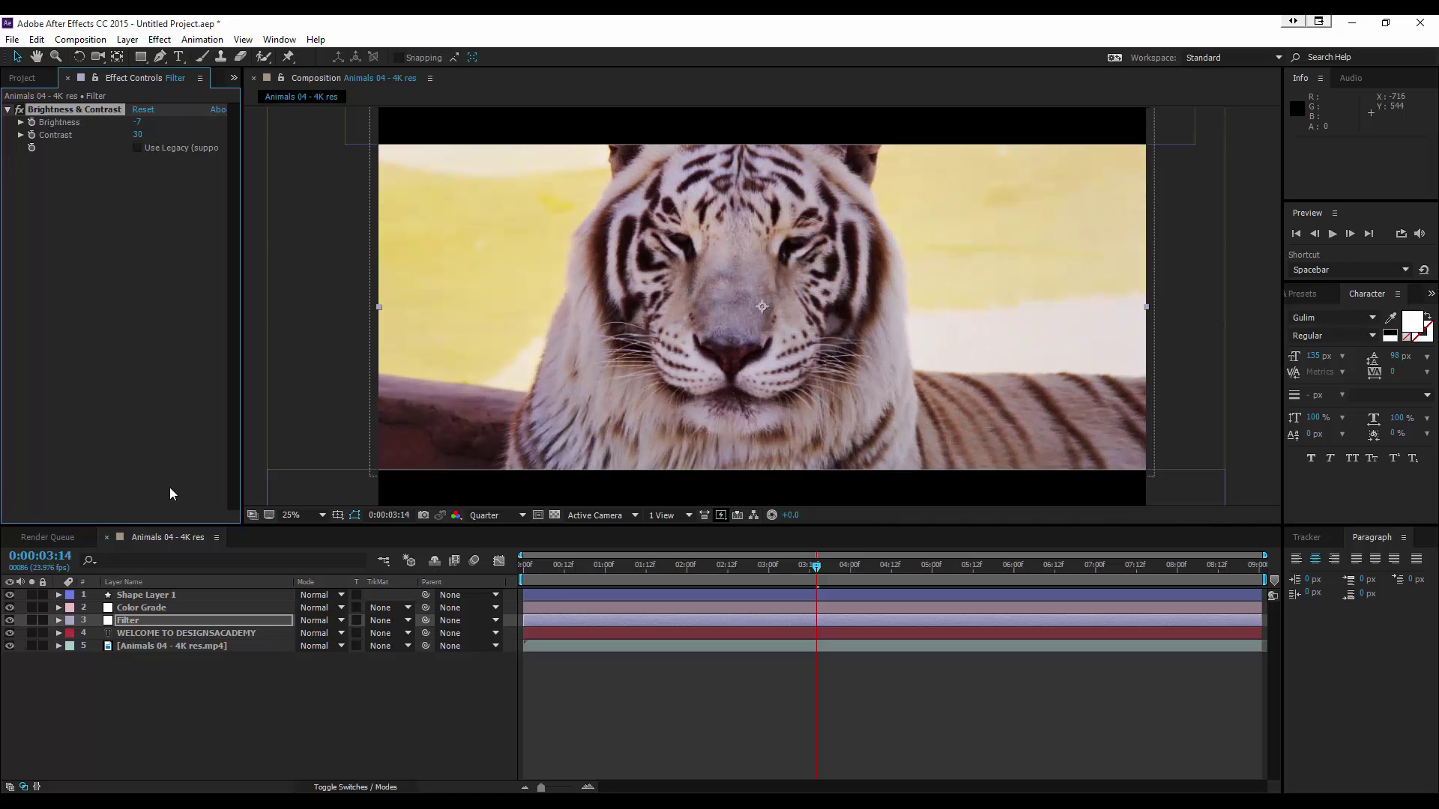
Step: Apply the Sharpen effect to the Filter layer with a Sharpen Amount of 25, and collapse both of its effects
left_click(128, 553)
left_click(159, 39)
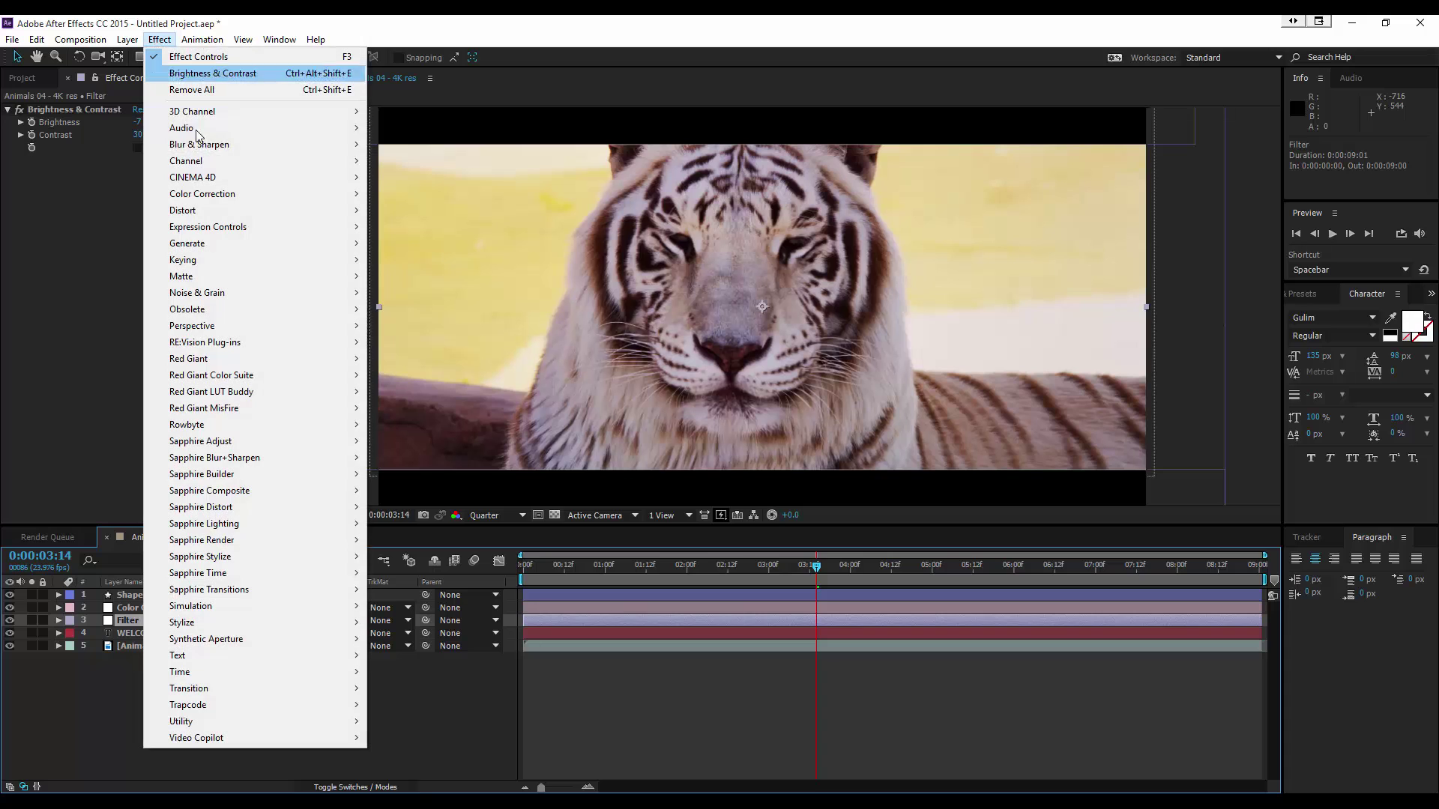
mouse_move(231, 143)
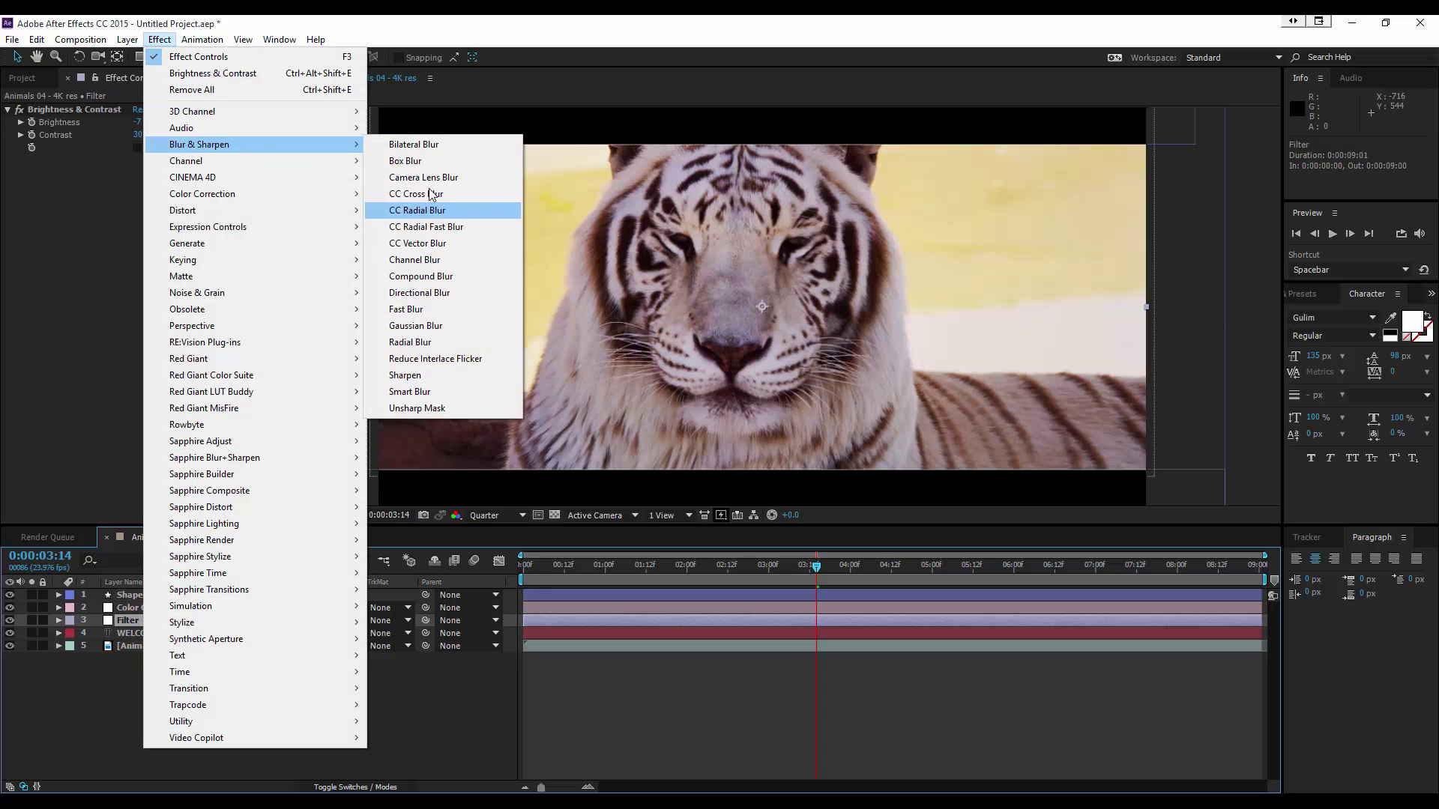
left_click(433, 374)
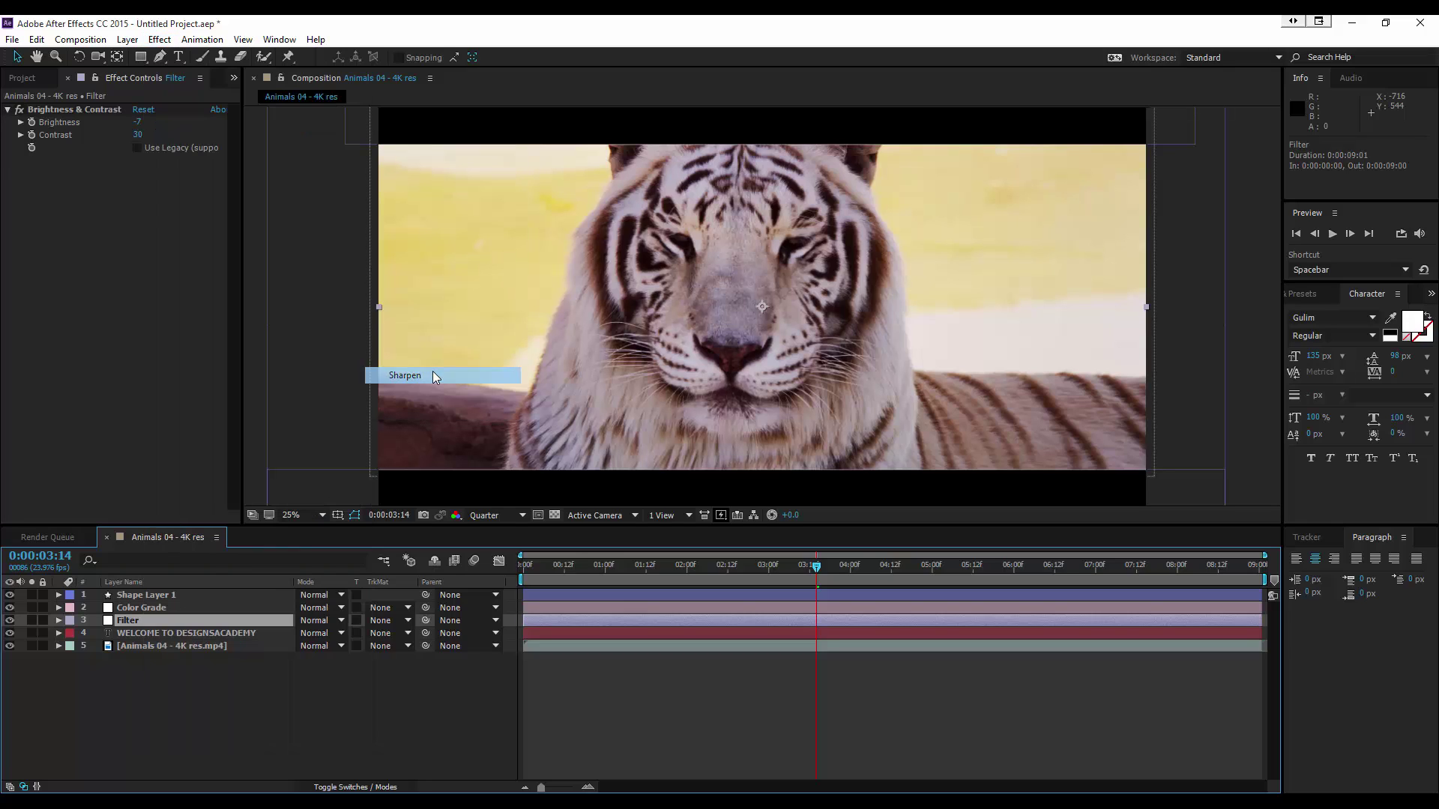
left_click_drag(135, 174, 177, 195)
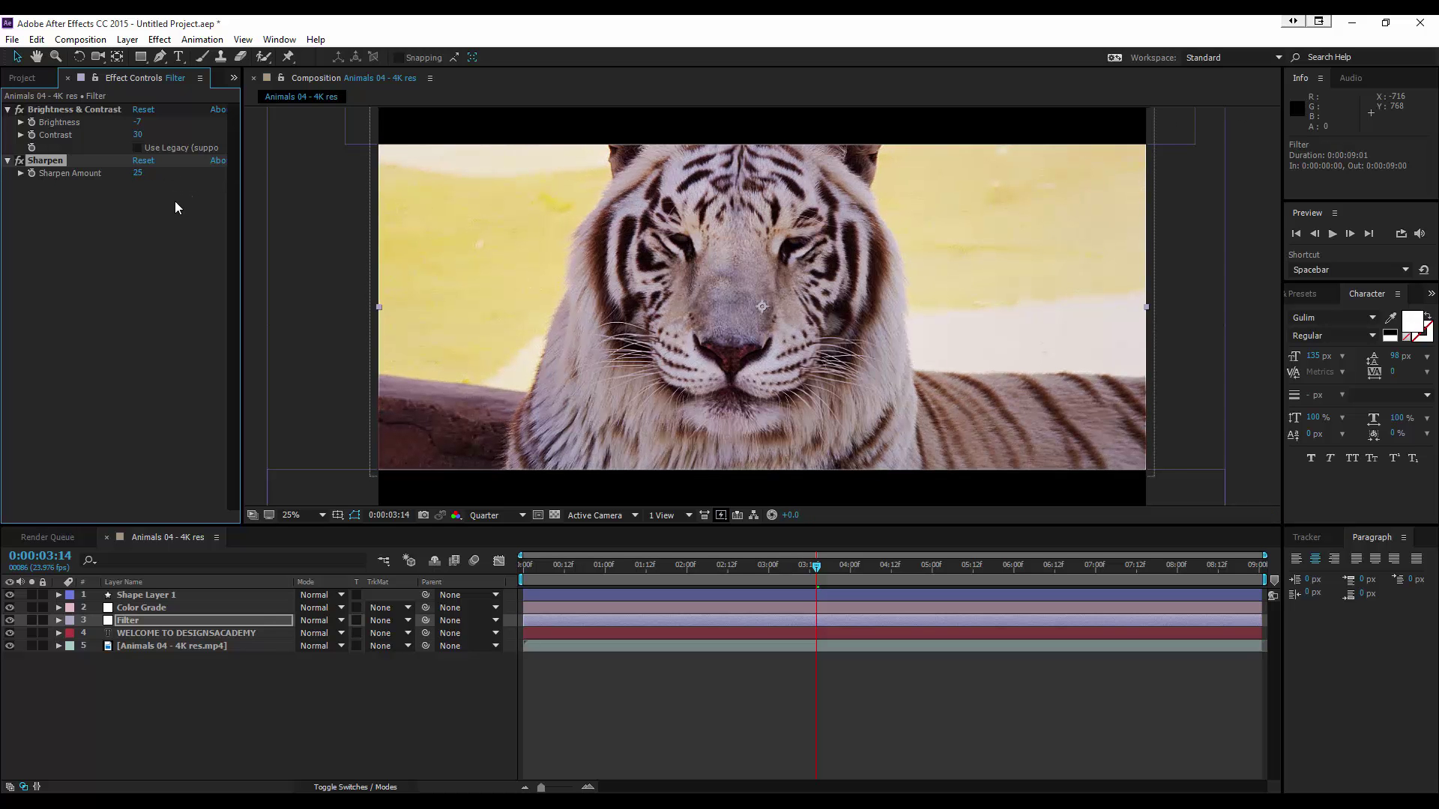
left_click(7, 161)
left_click(8, 109)
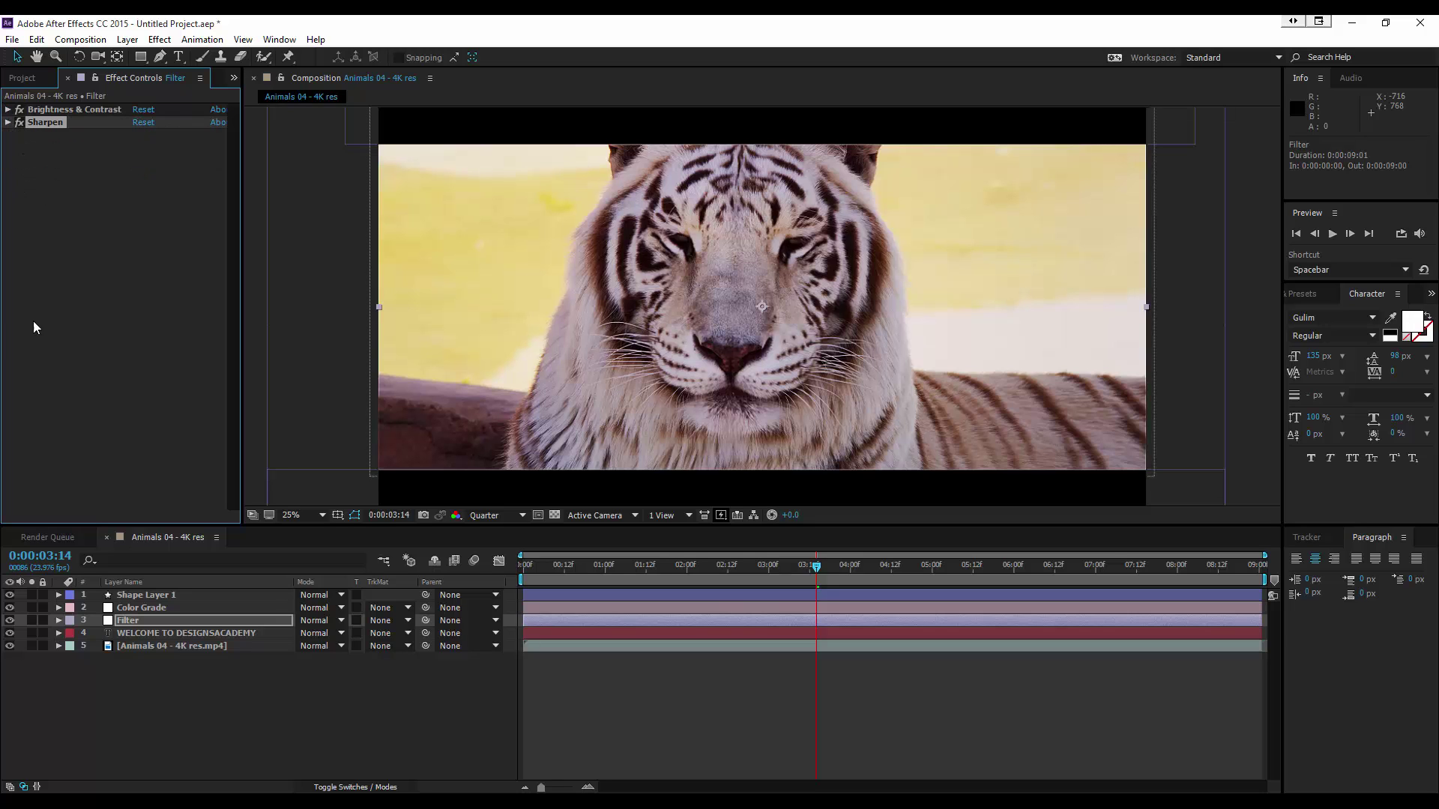
Step: Toggle the Filter layer's visibility off and on to compare the footage with and without its effects
left_click(10, 620)
left_click(10, 620)
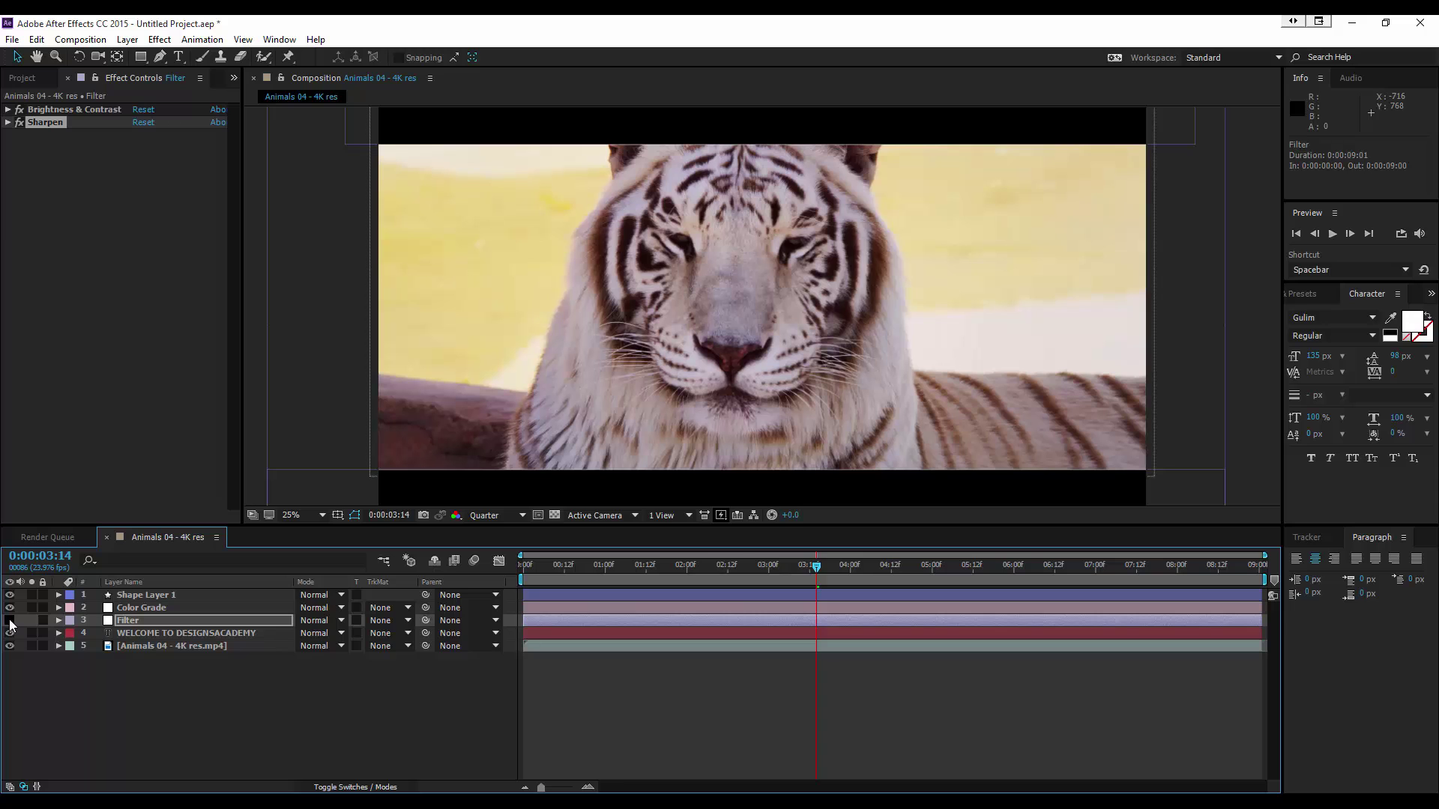
left_click(9, 620)
Step: Move the Filter layer below the title layer so it affects only the tiger footage, and scrub through the whole composition
left_click_drag(907, 570, 578, 569)
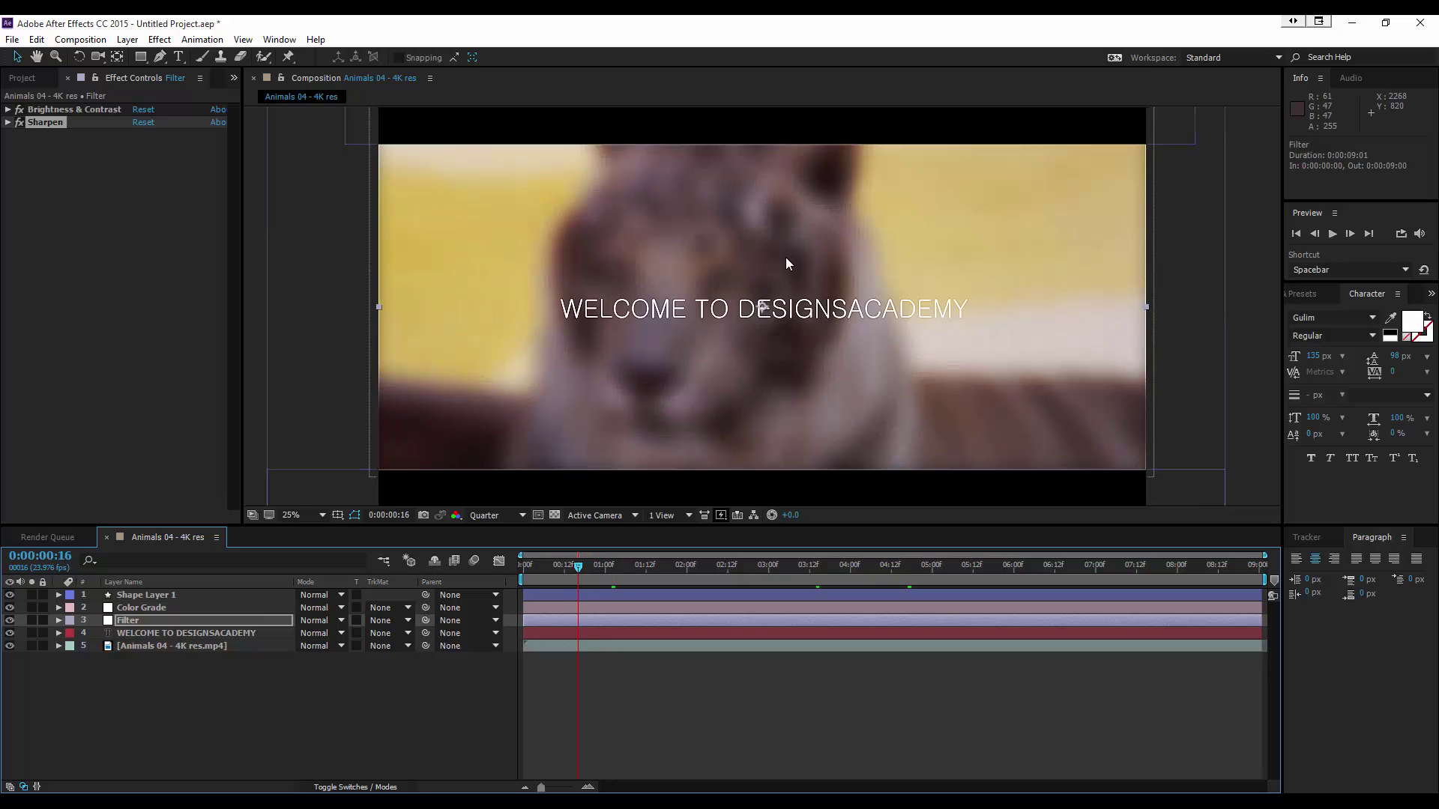
left_click_drag(135, 623, 123, 639)
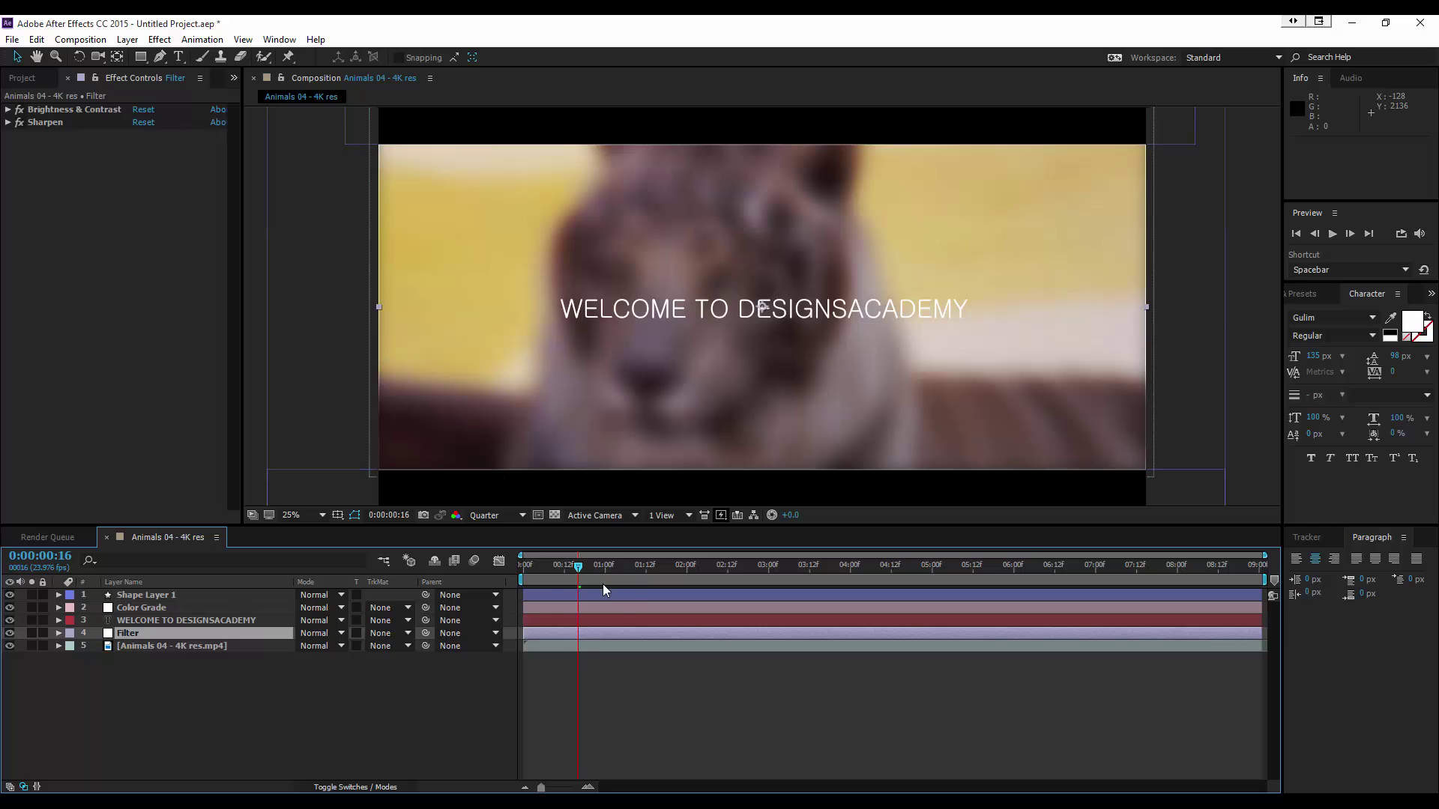
left_click_drag(577, 567, 1274, 491)
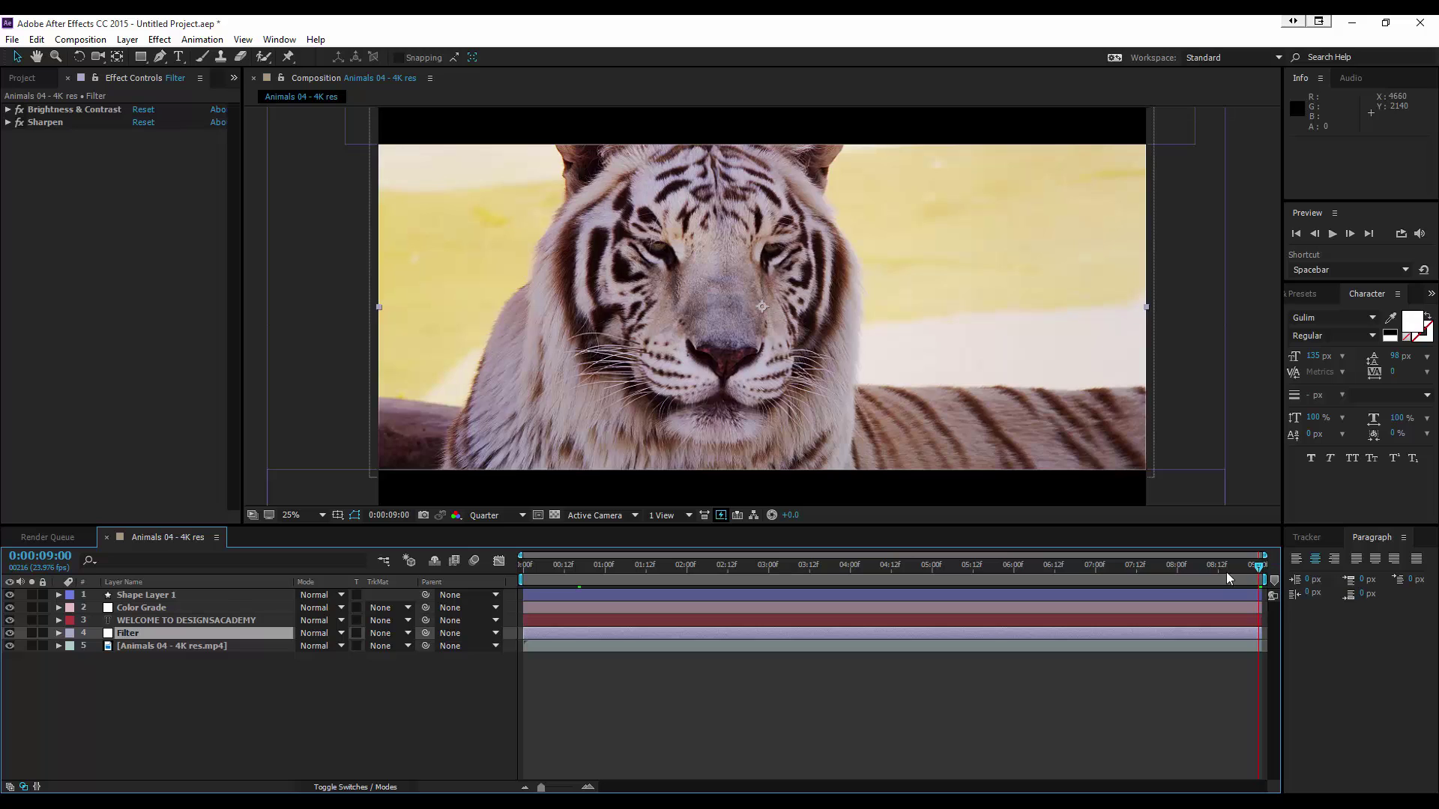
left_click_drag(1226, 572, 402, 505)
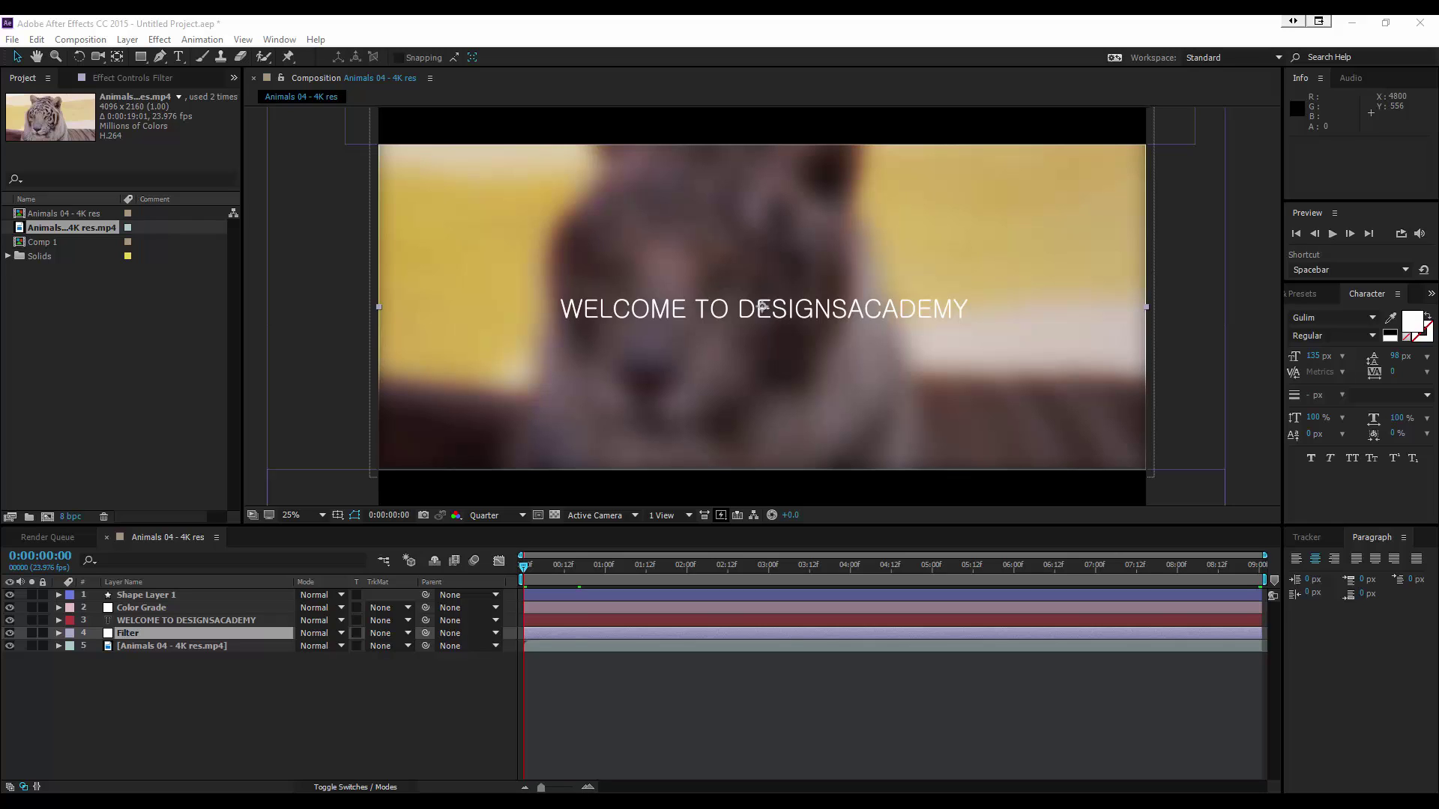
Step: Import the Green and Blue Halo 4 OST MP3, add it beneath the tiger footage layer, and preview the composition
left_click_drag(1437, 618, 155, 466)
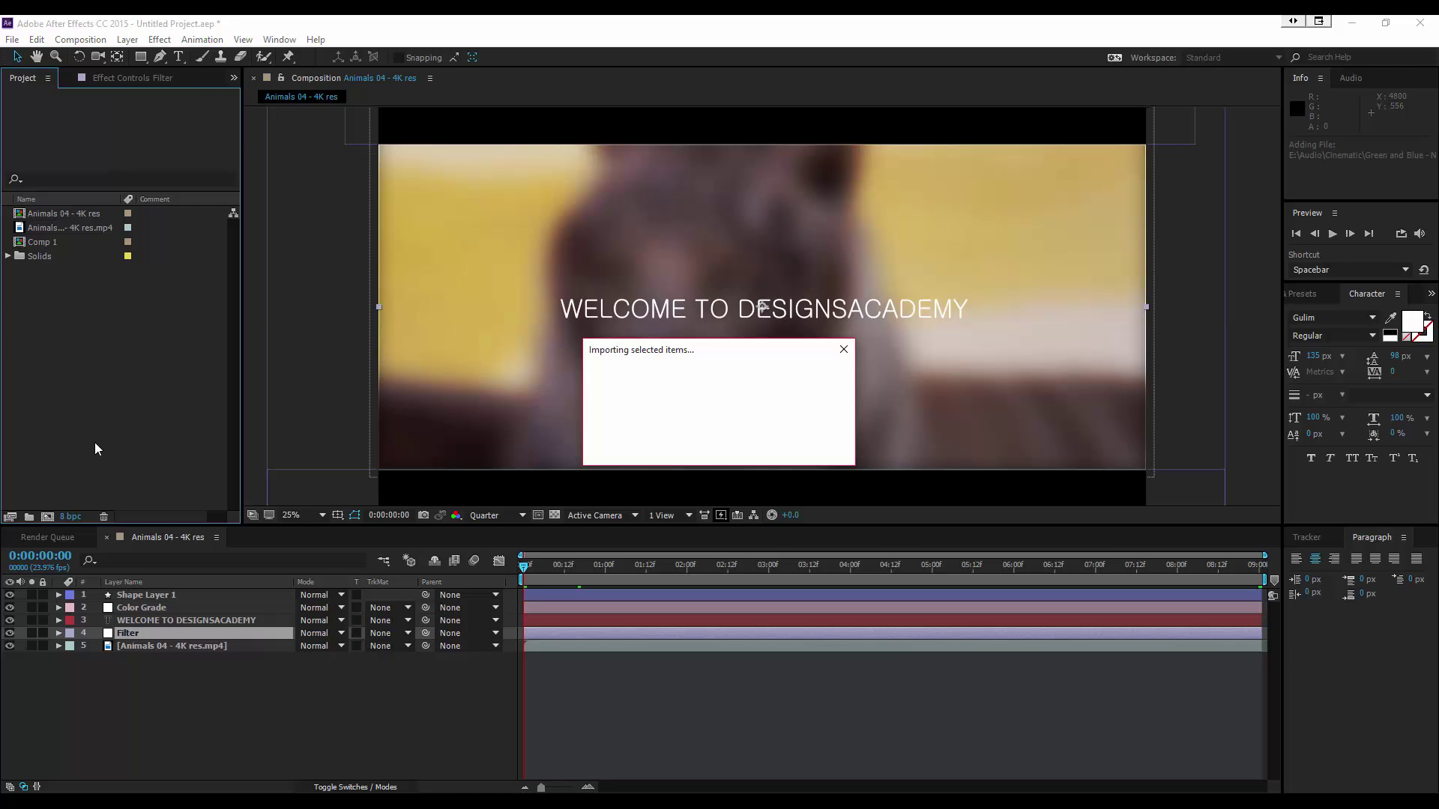
left_click_drag(90, 261, 124, 687)
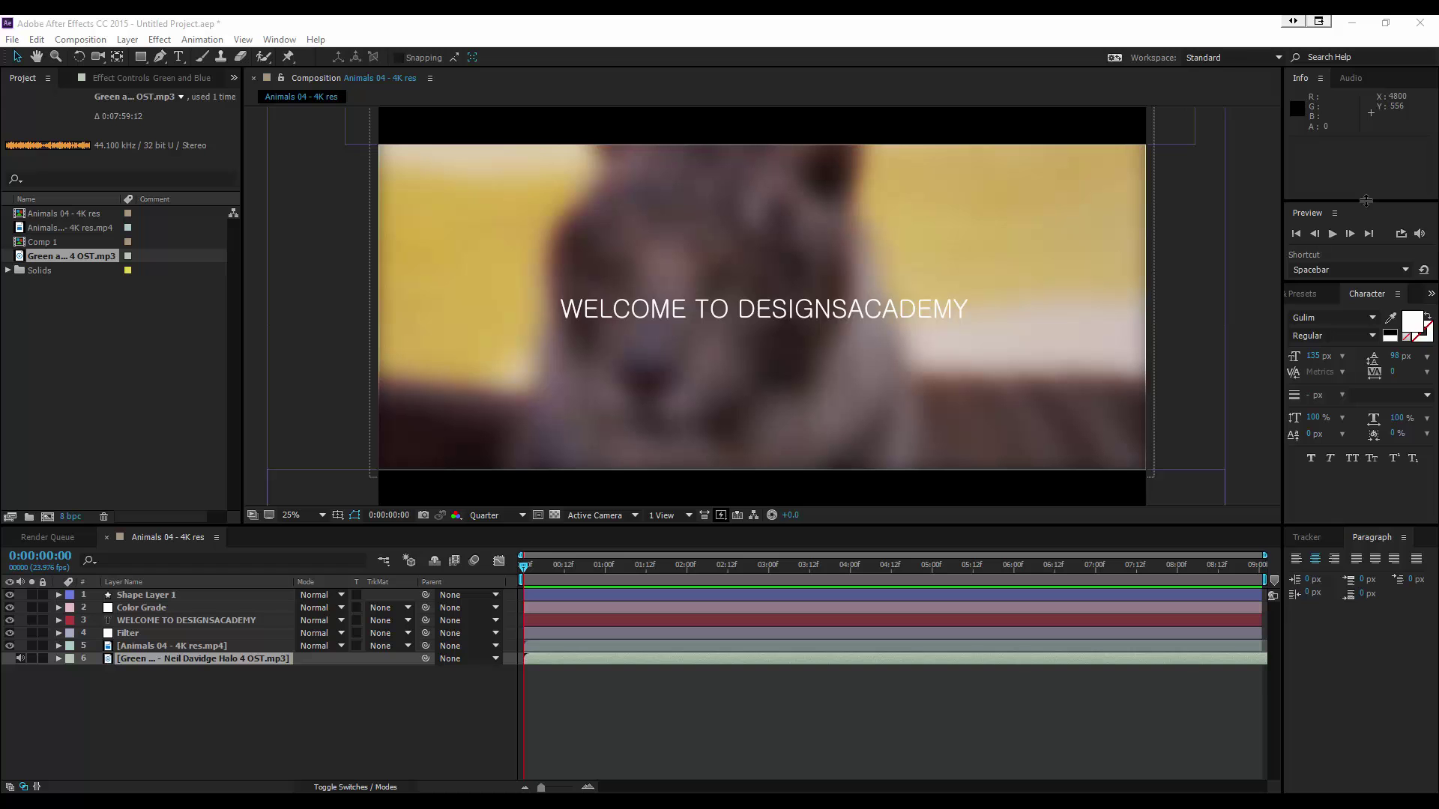
left_click(1328, 237)
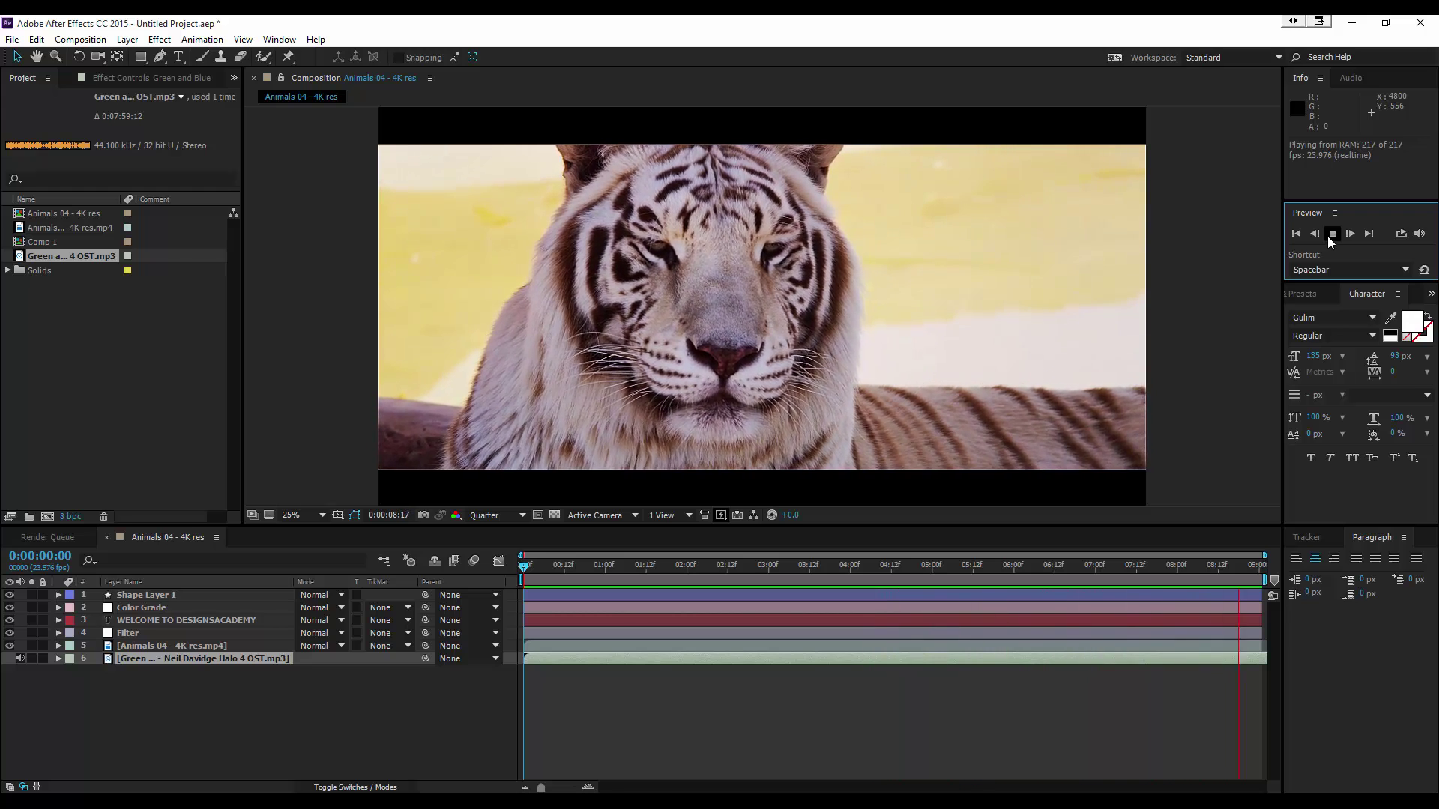
left_click(1328, 236)
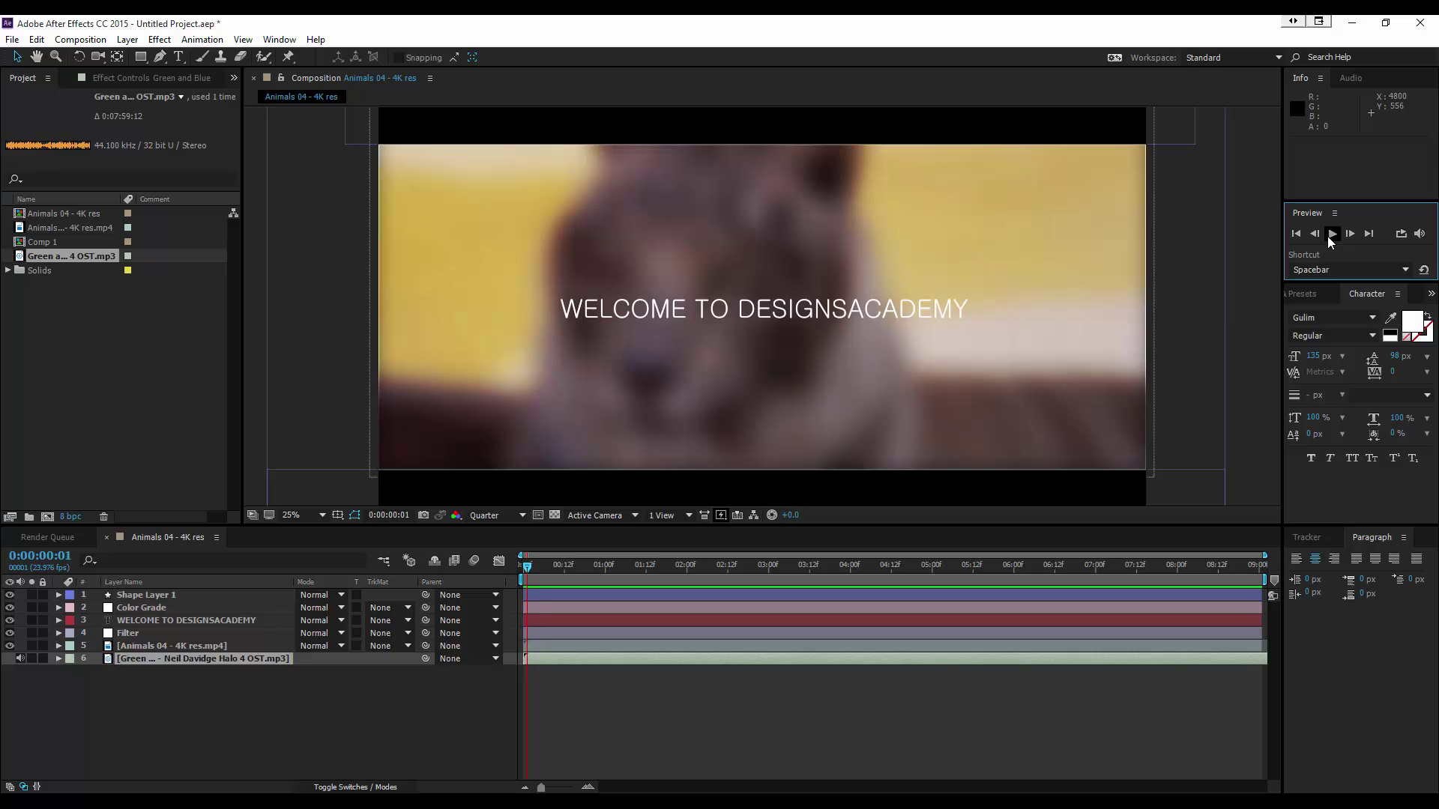